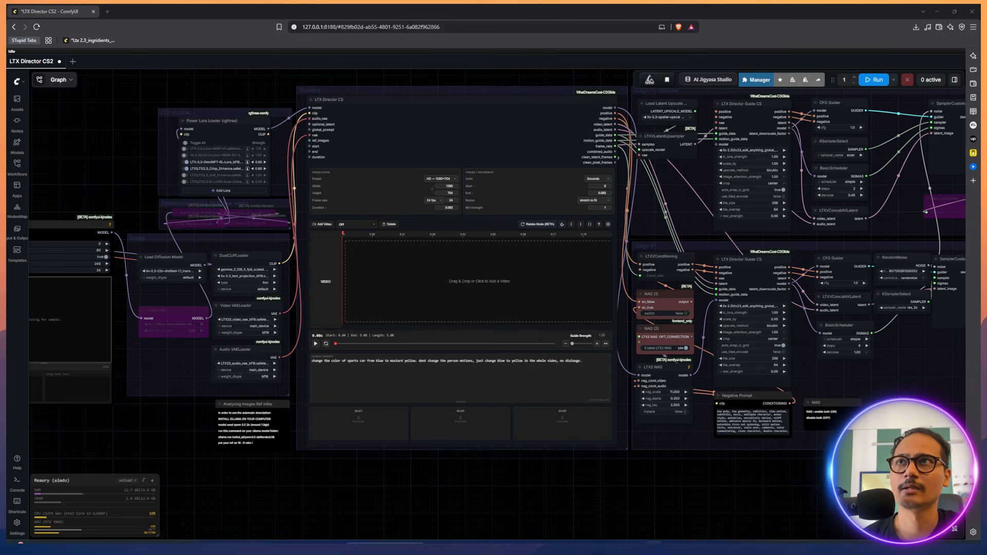
# Open the WhatDreamsCost/WhatDreamsCost-ComfyUI GitHub repository in a new browser tab
pyautogui.click(107, 12)
pyautogui.write('what')
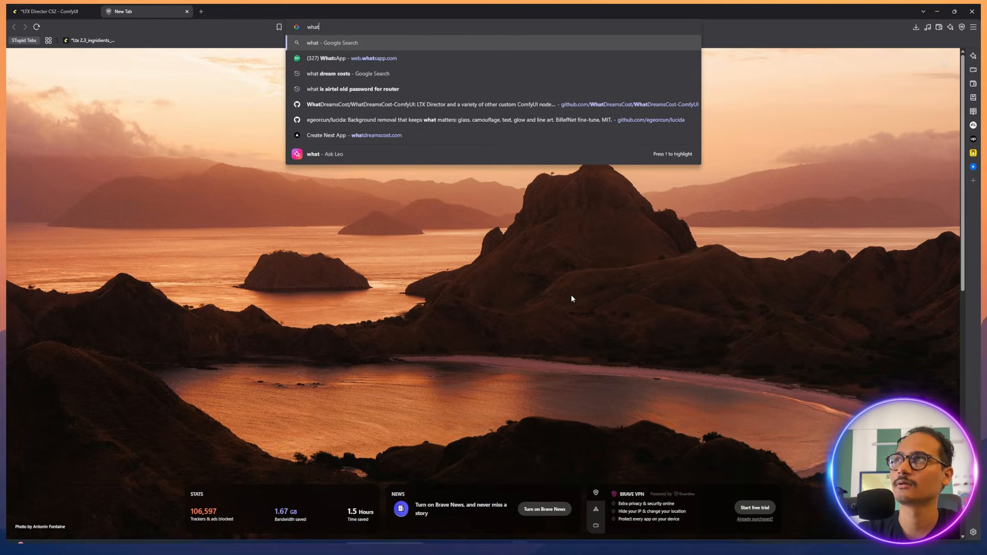
pyautogui.click(444, 106)
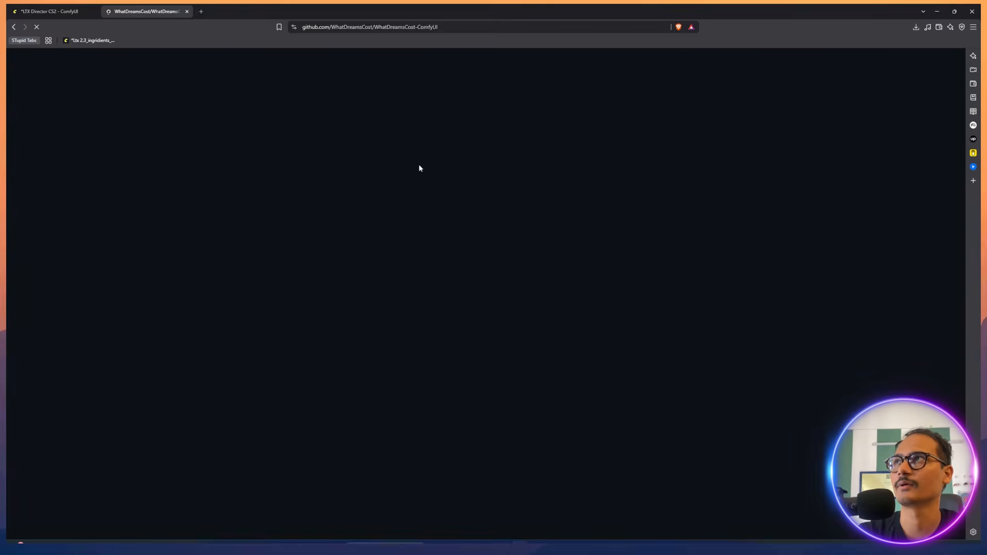
# Read through the repository's README, covering the node installation instructions, recent updates and the LTX Director 2.0 section
pyautogui.scroll(-8, 503, 306)
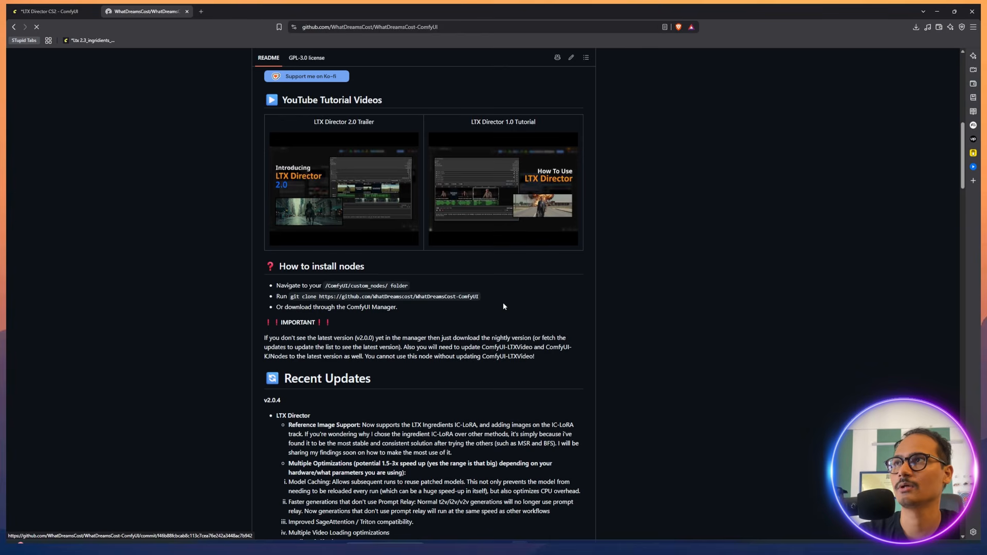
pyautogui.scroll(-4, 504, 306)
pyautogui.scroll(-1, 504, 305)
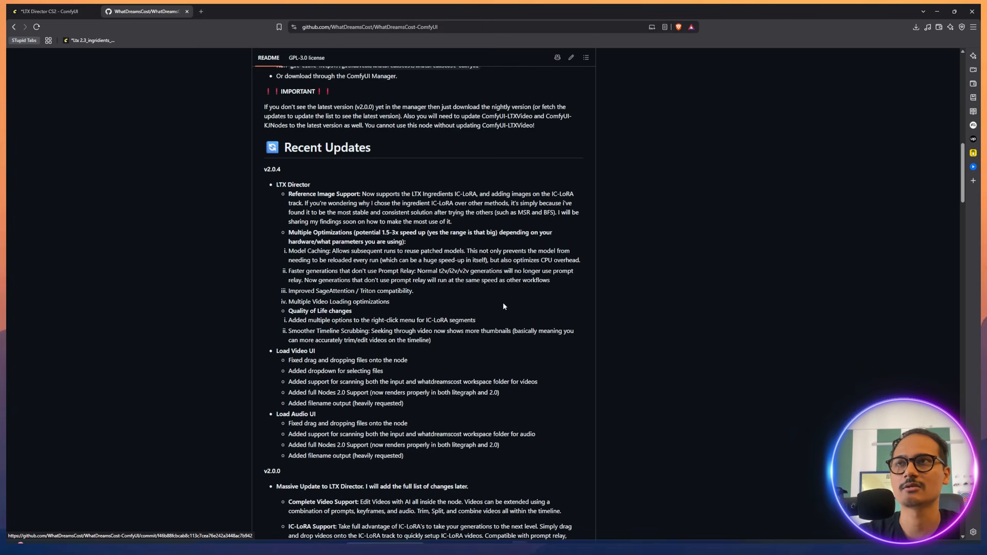
pyautogui.scroll(-2, 503, 306)
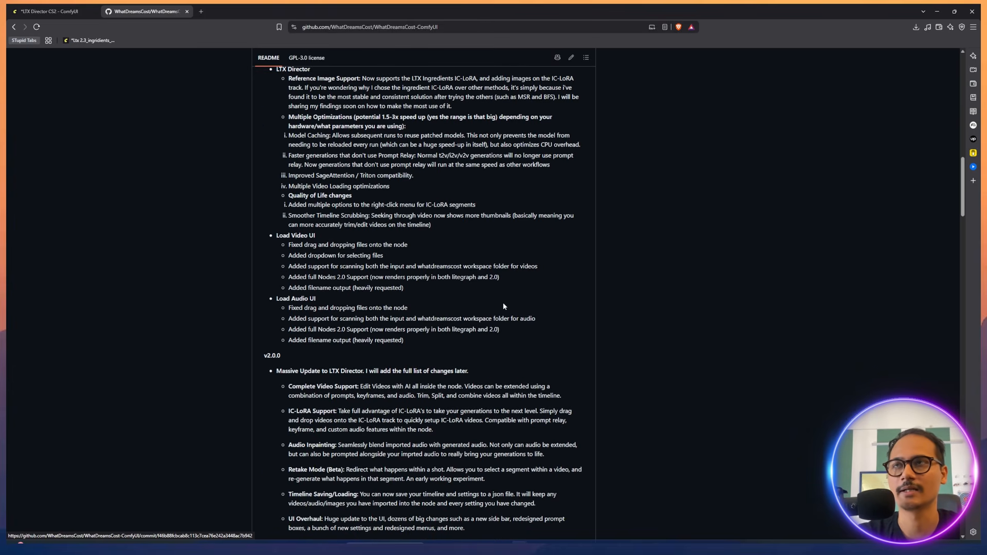
pyautogui.scroll(5, 503, 306)
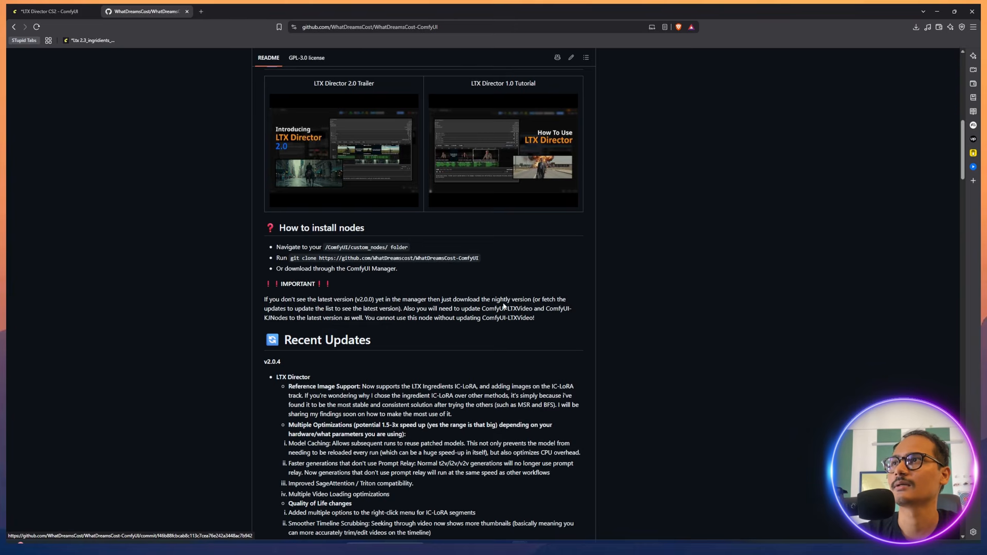
pyautogui.scroll(-7, 503, 305)
pyautogui.scroll(-3, 503, 306)
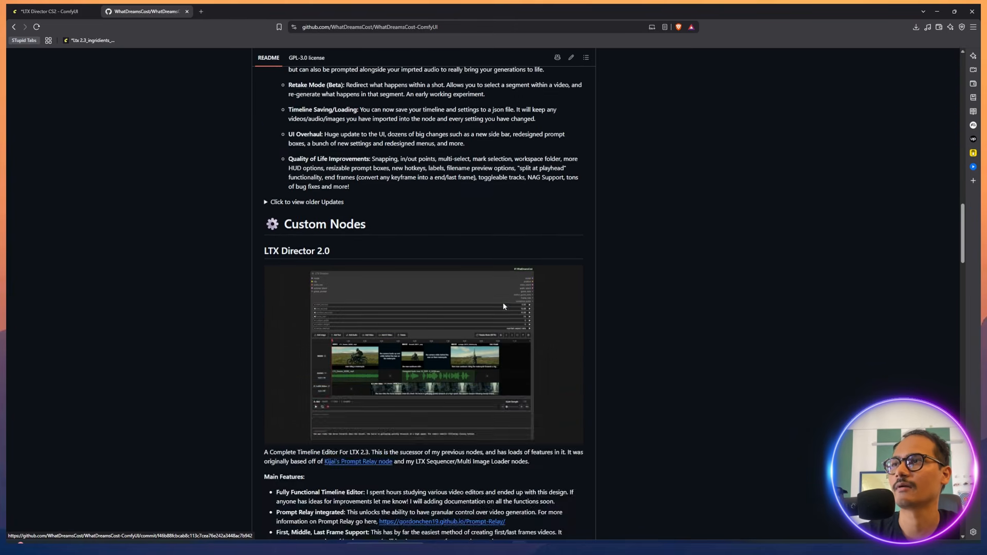
pyautogui.scroll(4, 502, 306)
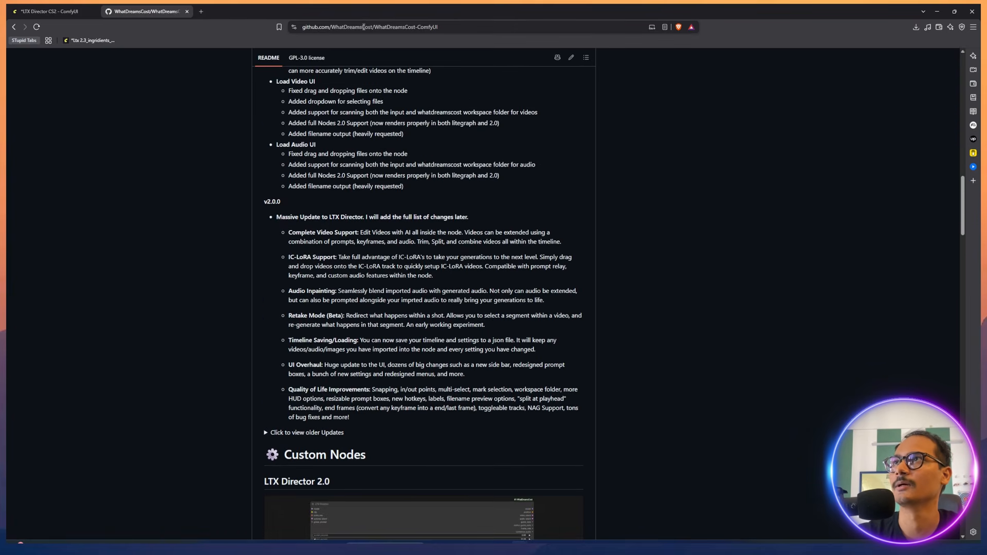
pyautogui.scroll(8, 412, 220)
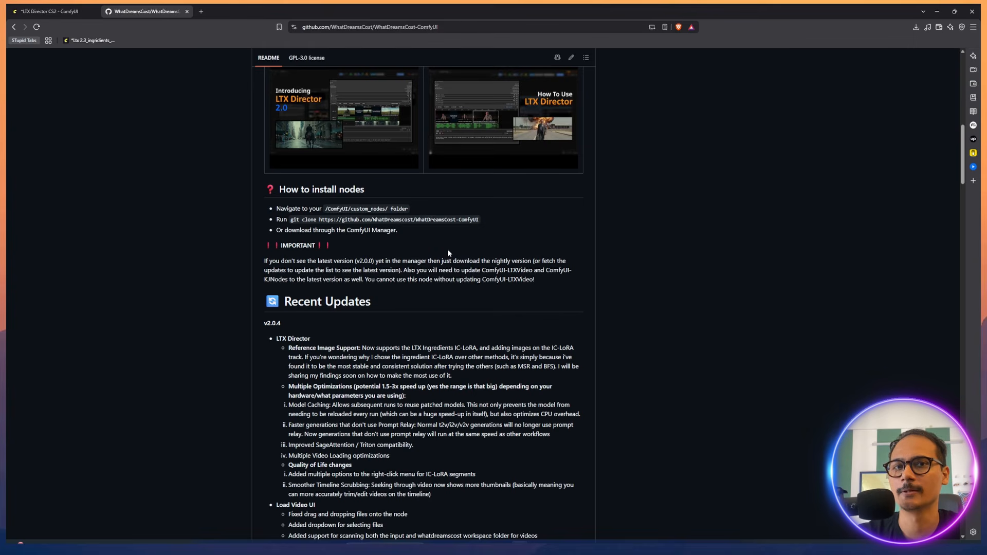
# Copy the HTTPS clone URL of the CGlide/WhatDreamsCost-CSGlide repository
pyautogui.scroll(-5, 557, 338)
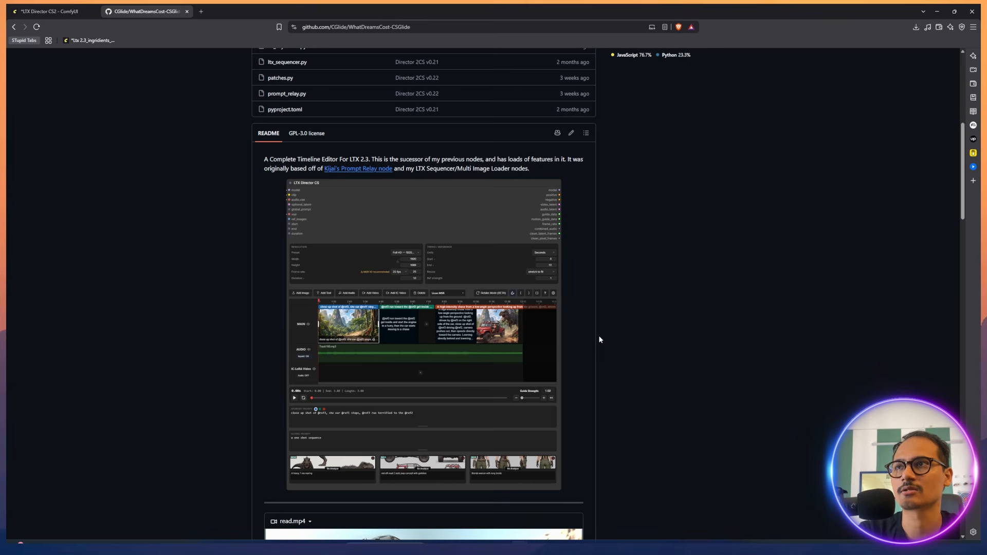
pyautogui.scroll(6, 599, 335)
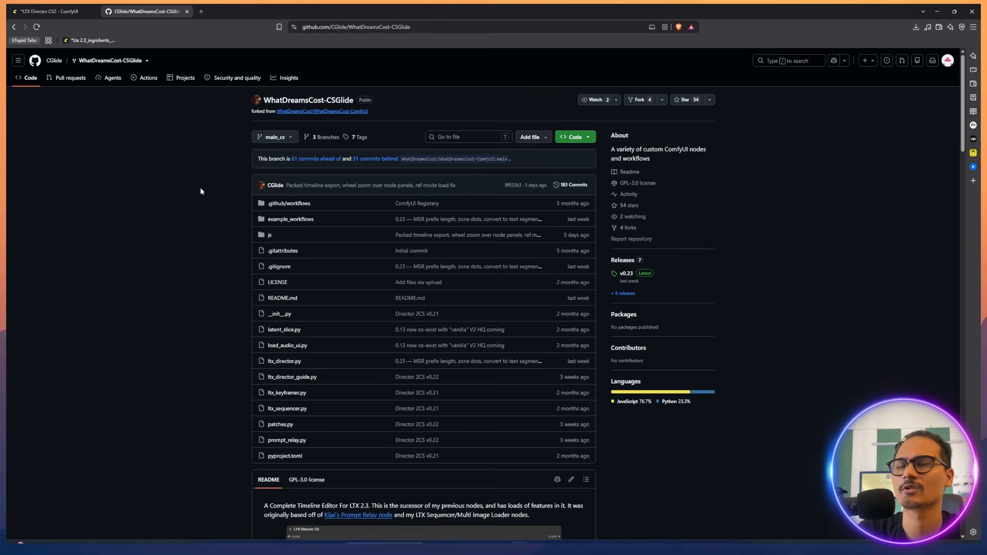
pyautogui.click(589, 139)
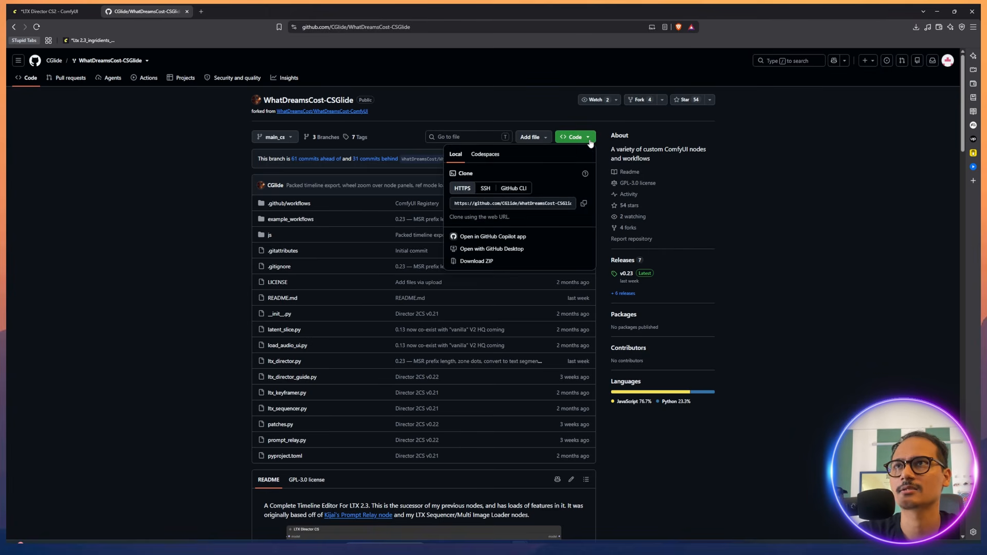
pyautogui.click(589, 139)
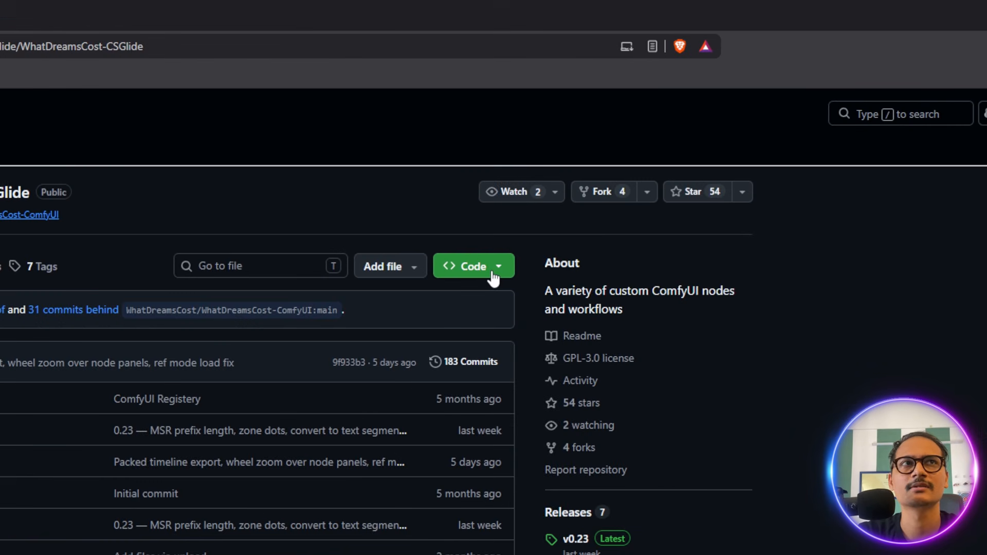
pyautogui.click(508, 272)
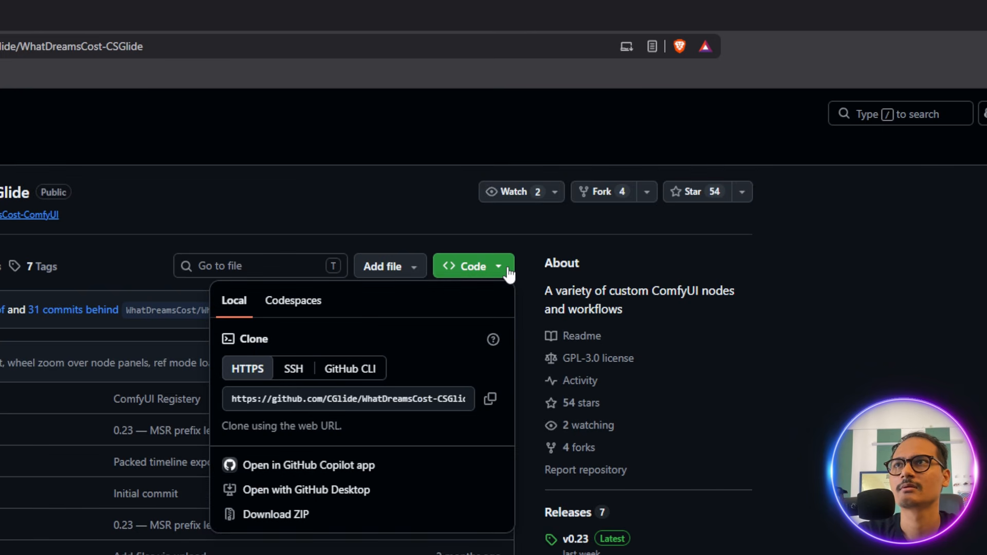
pyautogui.click(493, 400)
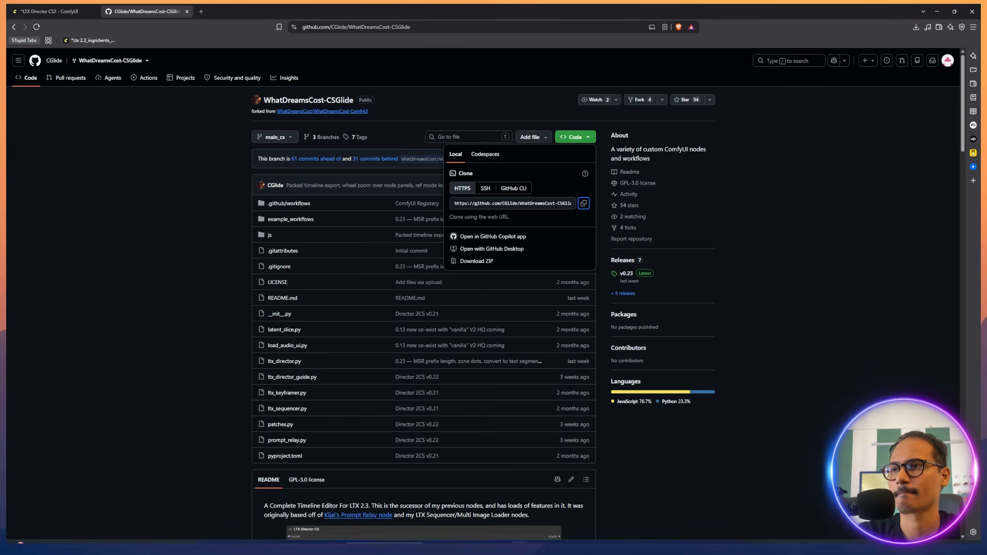
# Switch to File Explorer and open a command prompt in the ComfyUI custom_nodes folder
pyautogui.click(470, 546)
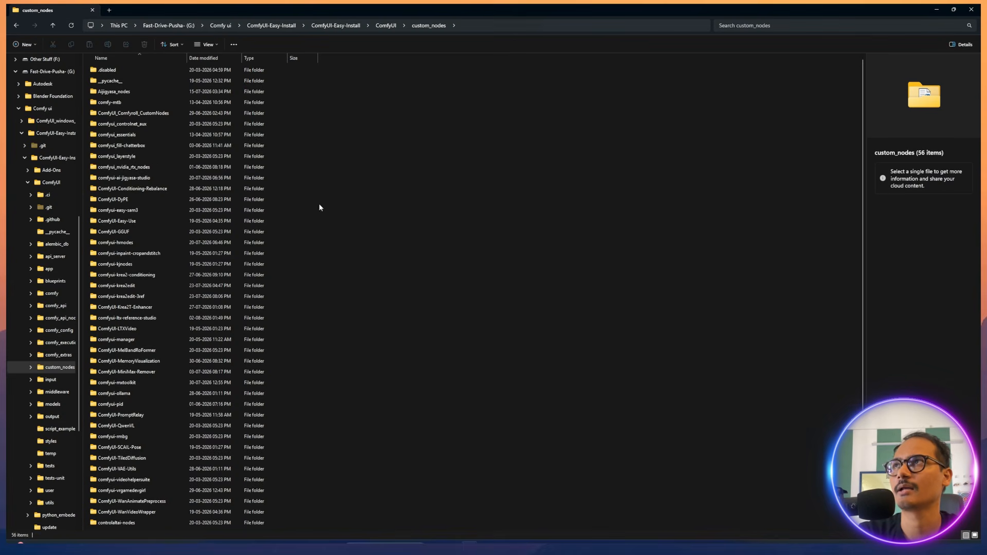
pyautogui.click(466, 29)
pyautogui.write('cmd')
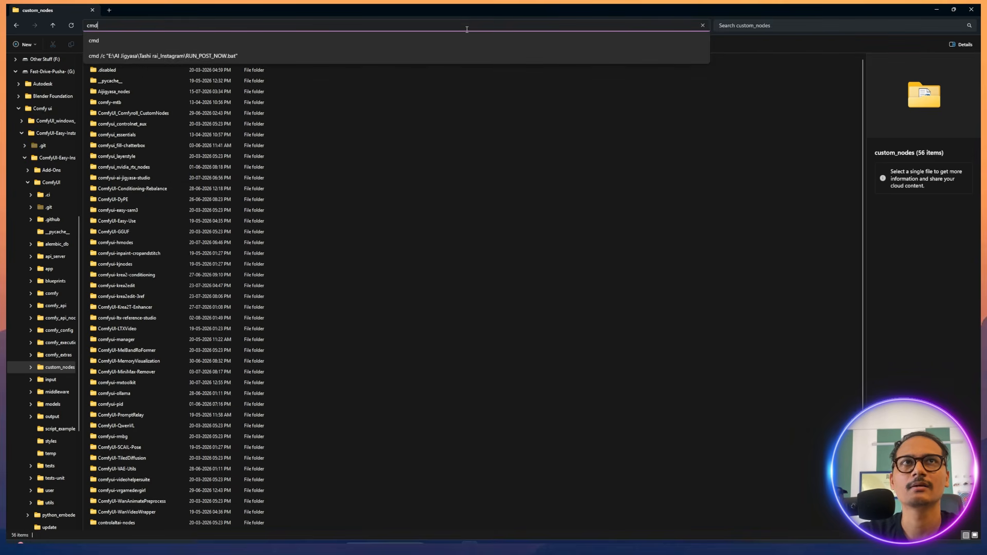
pyautogui.press('Return')
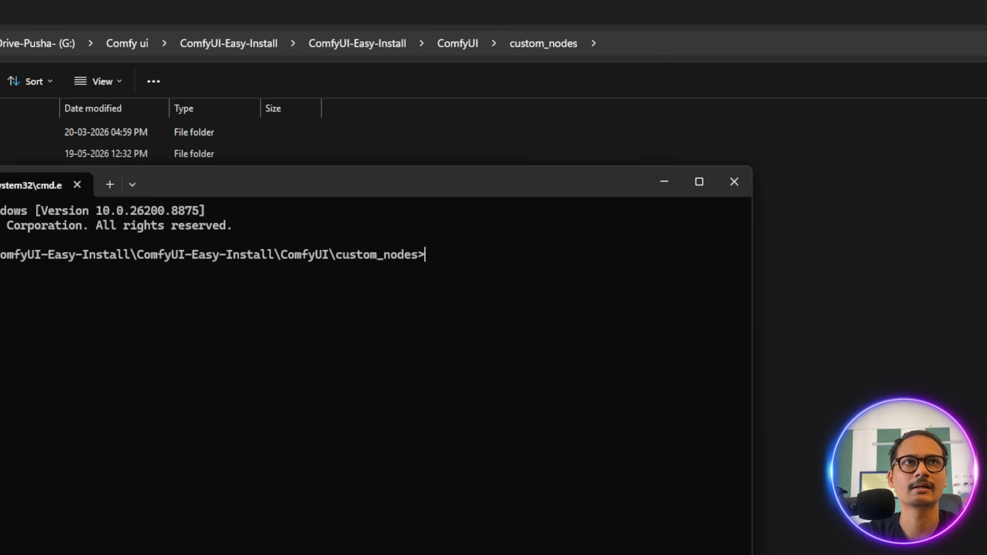
# Run git clone with the copied WhatDreamsCost-CSGlide URL inside the custom_nodes folder
pyautogui.write('git clone')
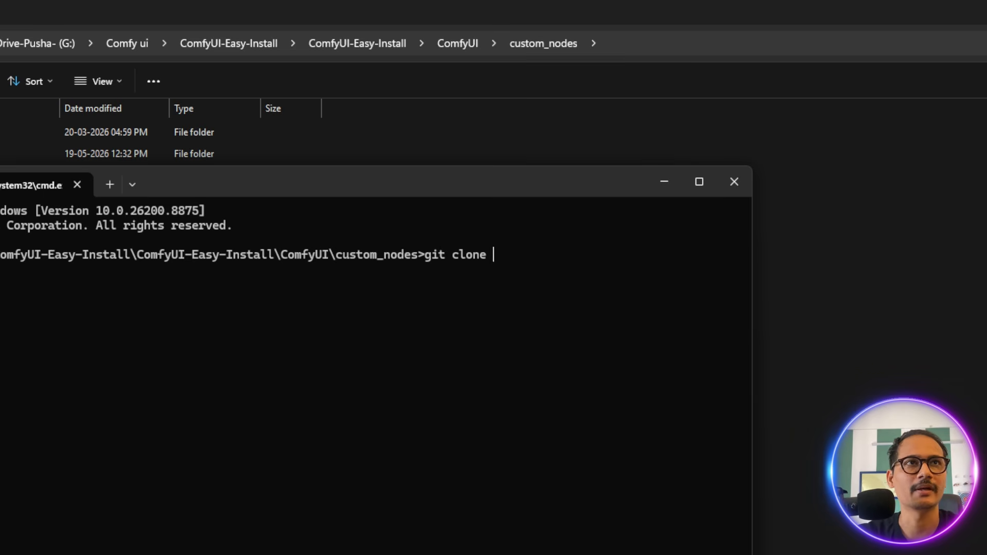
pyautogui.hotkey('ctrl', 'v')
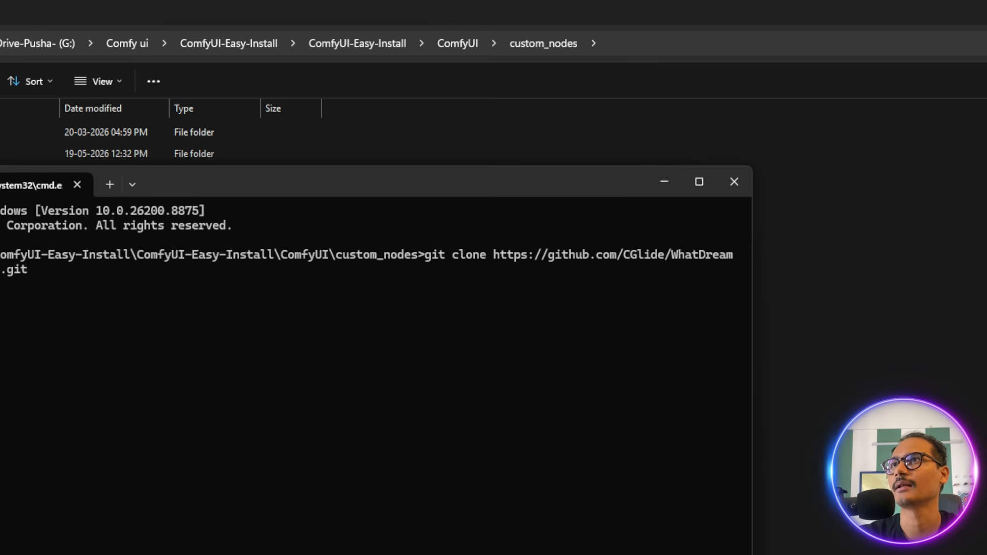
pyautogui.press('Return')
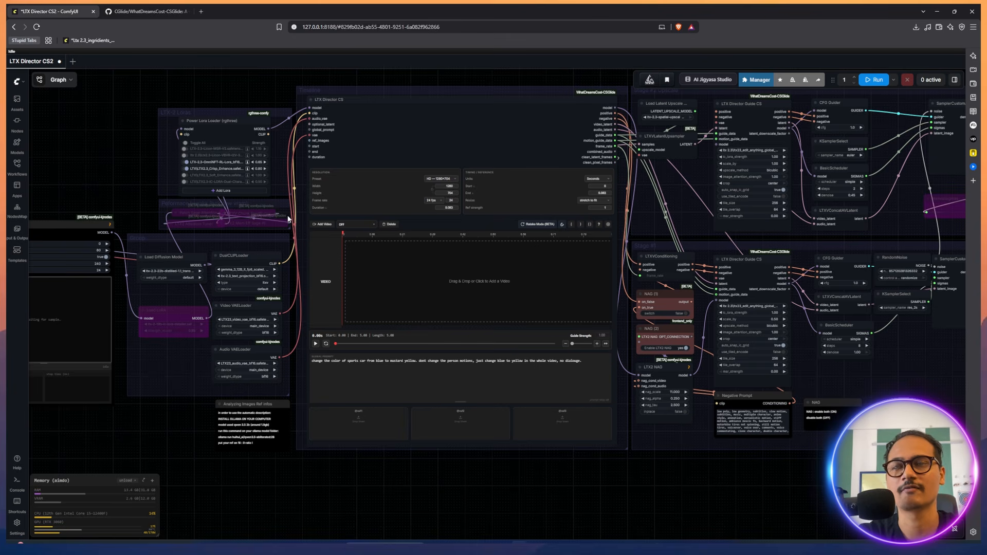
# View the WhatDreamsCost-CSGlide workflows in ComfyUI's template library, then close the library without loading one
pyautogui.moveTo(95, 140); pyautogui.dragTo(193, 250)
pyautogui.scroll(-7, 193, 250)
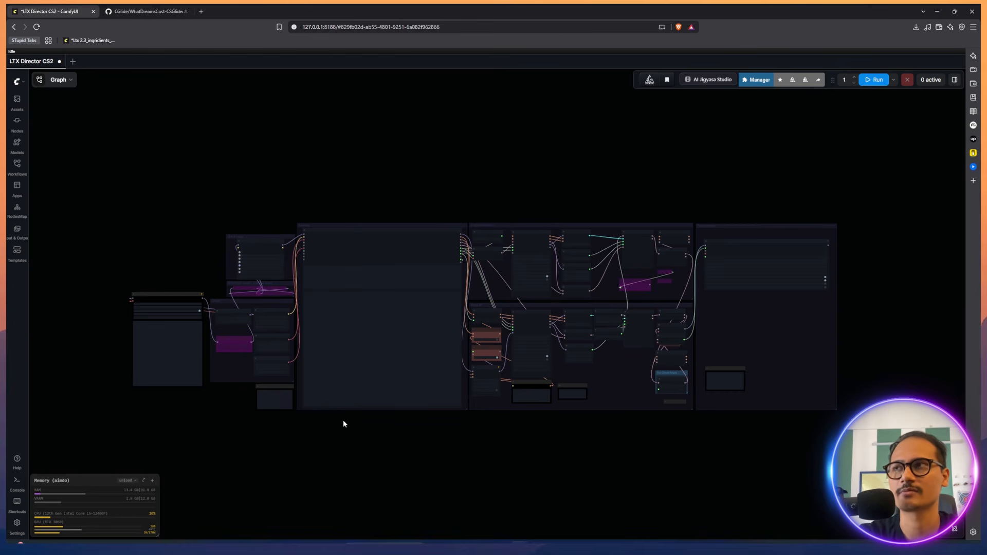
pyautogui.click(17, 251)
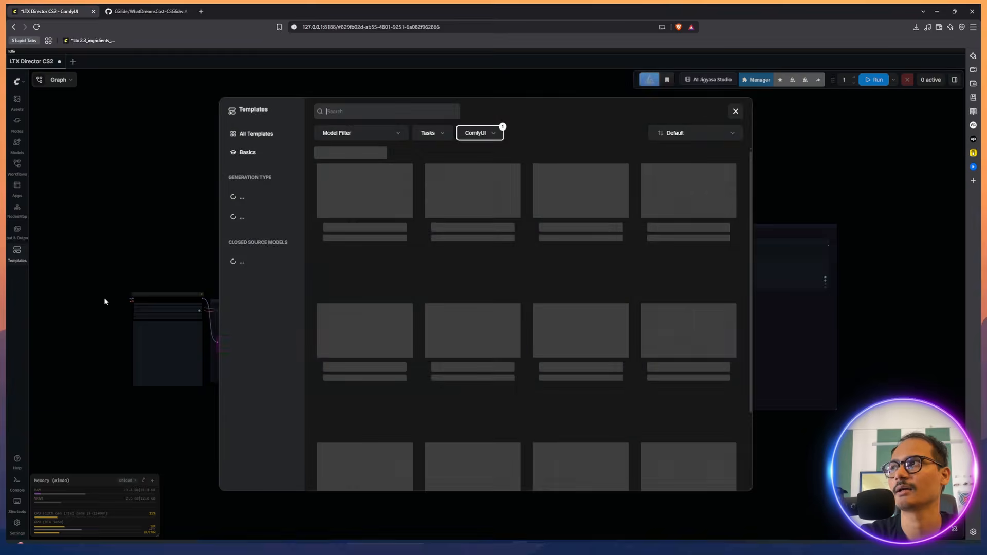
pyautogui.scroll(-10, 242, 340)
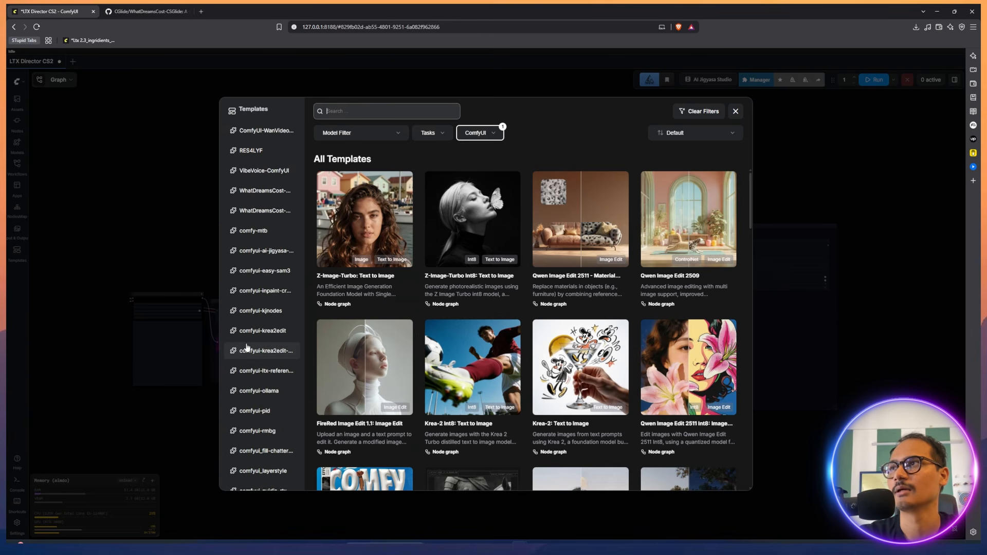
pyautogui.click(265, 193)
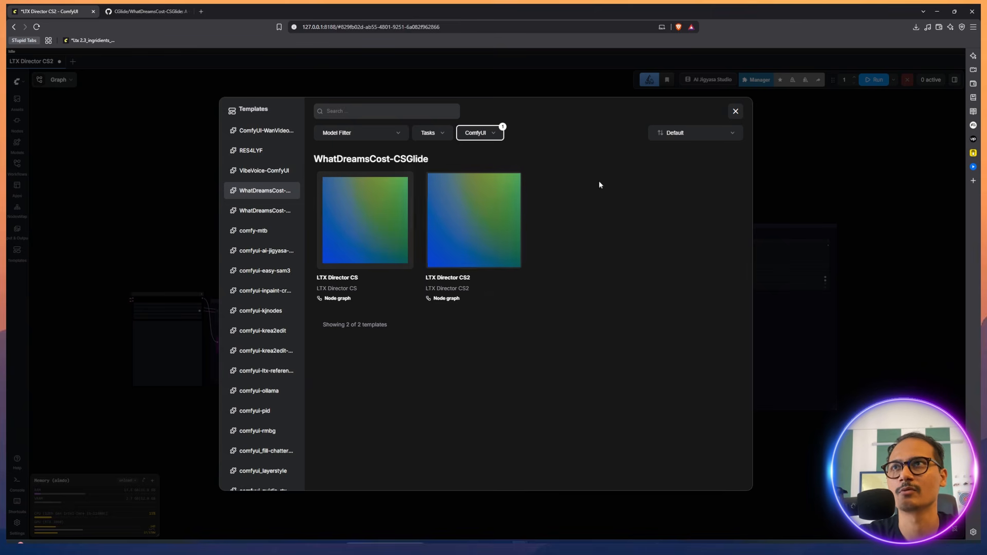
pyautogui.click(736, 111)
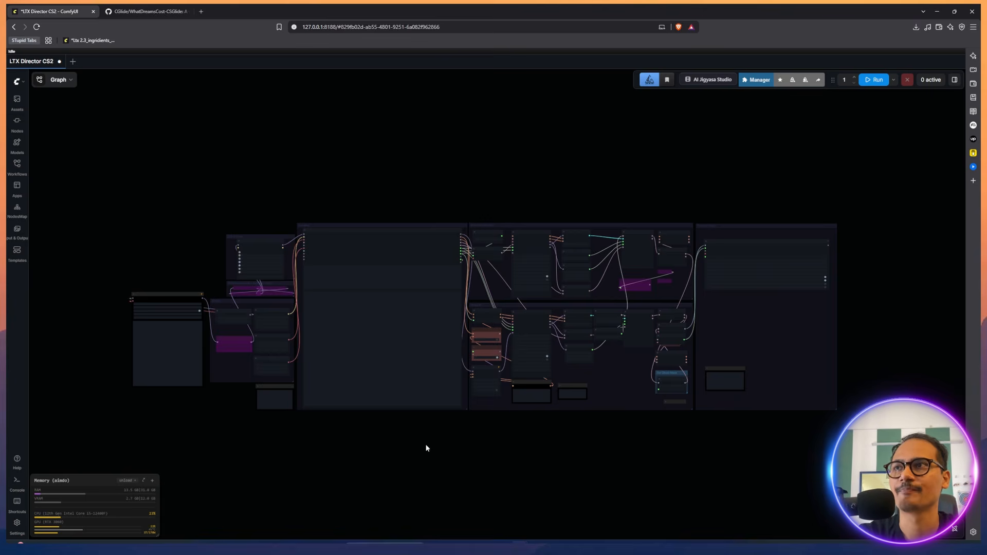
# Examine the LTX Director CS2 workflow's preview override and LoRA loader nodes, plus its diffusion model, CLIP, video VAE and audio VAE loaders
pyautogui.moveTo(425, 449); pyautogui.dragTo(498, 421)
pyautogui.scroll(5, 498, 421)
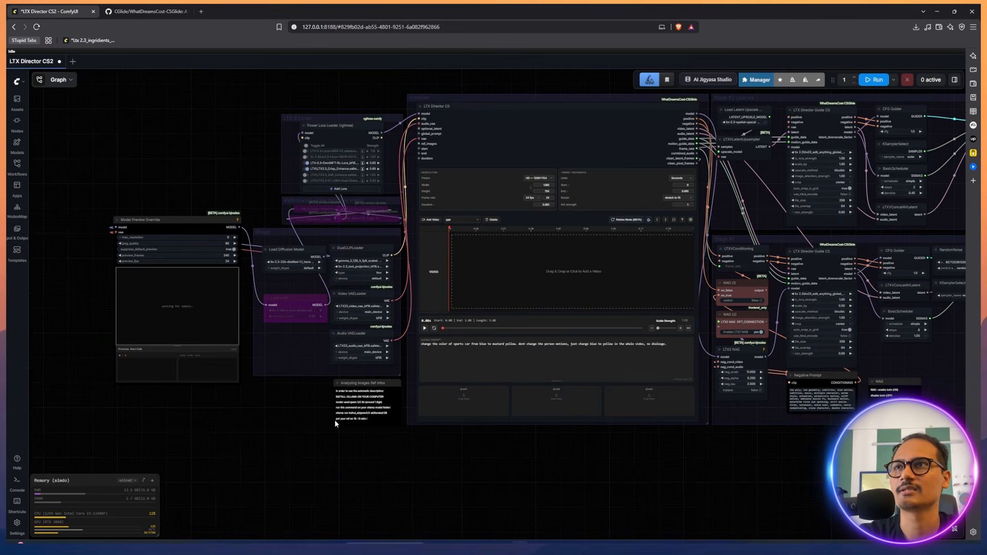
pyautogui.moveTo(438, 452); pyautogui.dragTo(425, 495)
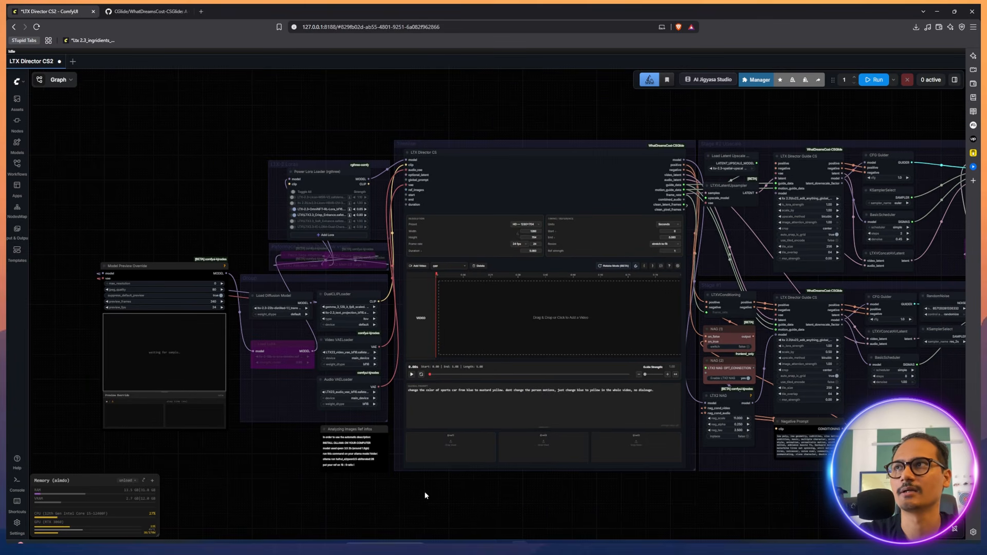
pyautogui.scroll(5, 212, 221)
pyautogui.moveTo(213, 220); pyautogui.dragTo(270, 167)
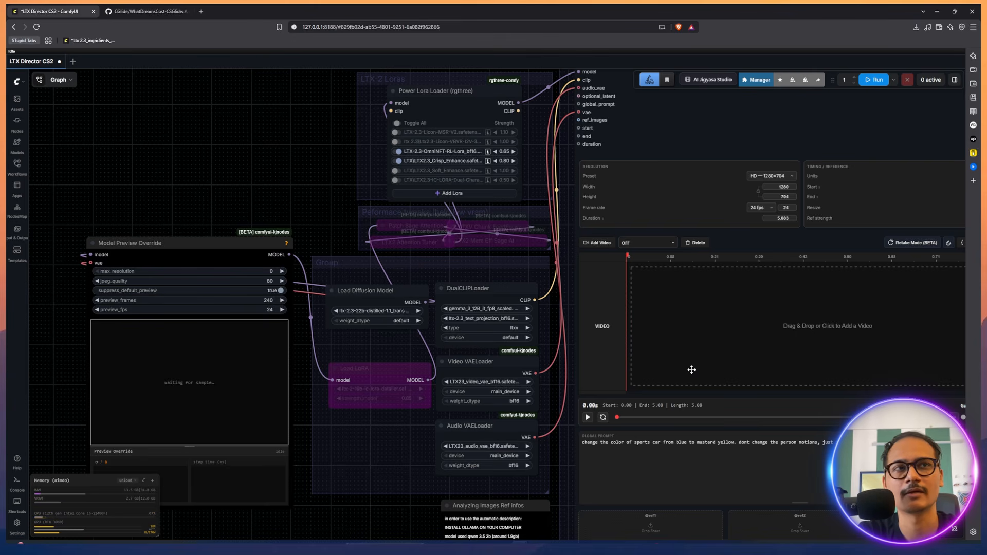
pyautogui.moveTo(291, 169); pyautogui.dragTo(357, 231)
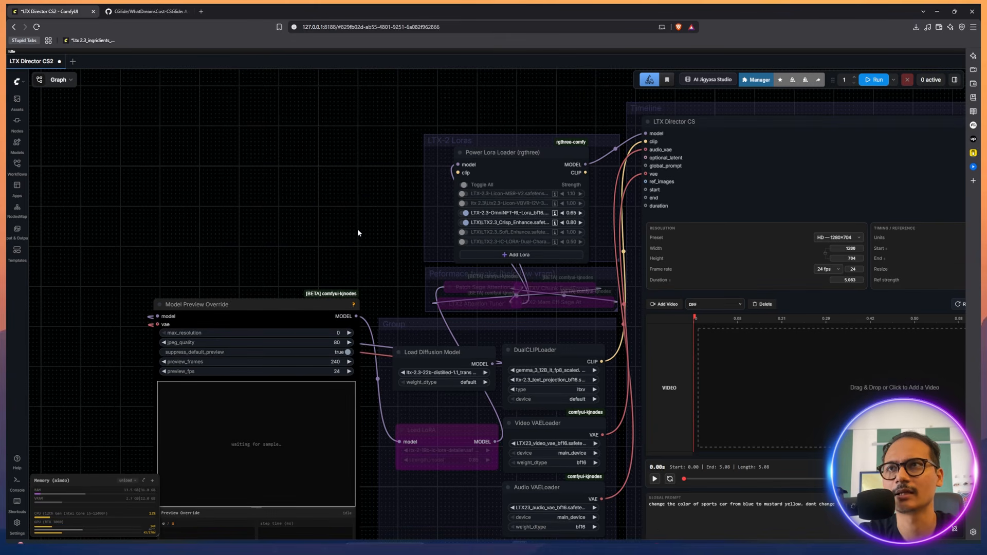
pyautogui.scroll(-5, 358, 233)
pyautogui.moveTo(244, 160); pyautogui.dragTo(123, 209)
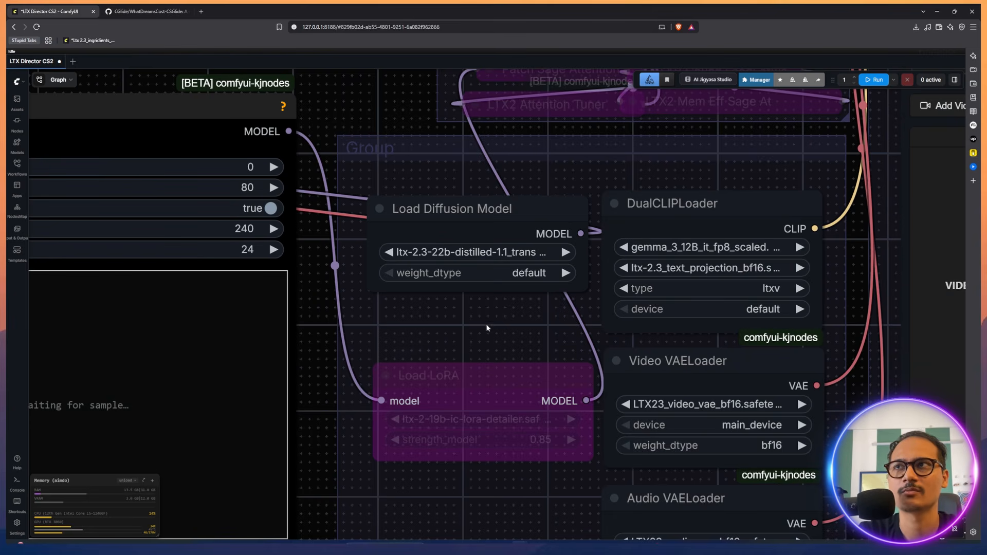
pyautogui.moveTo(497, 315); pyautogui.dragTo(464, 314)
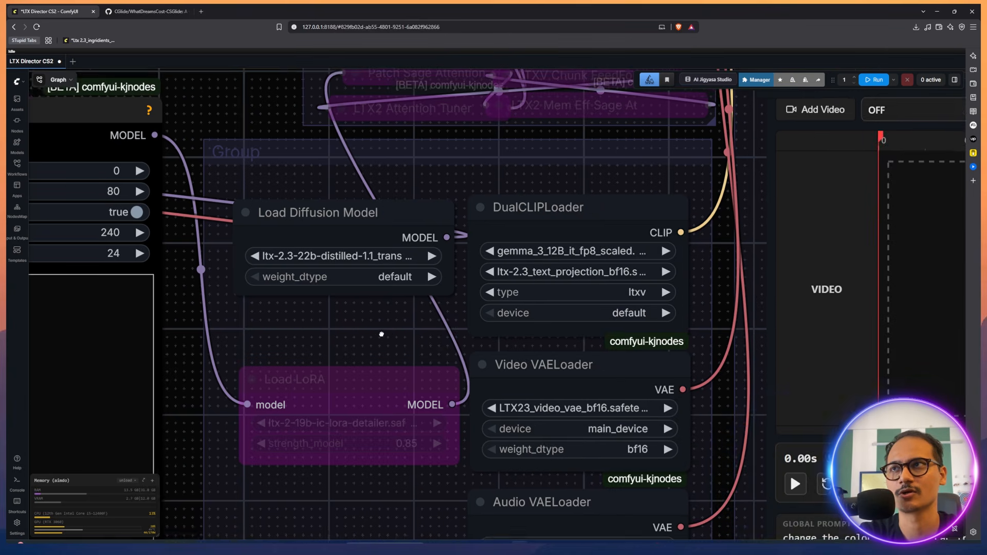
pyautogui.moveTo(360, 322); pyautogui.dragTo(290, 300)
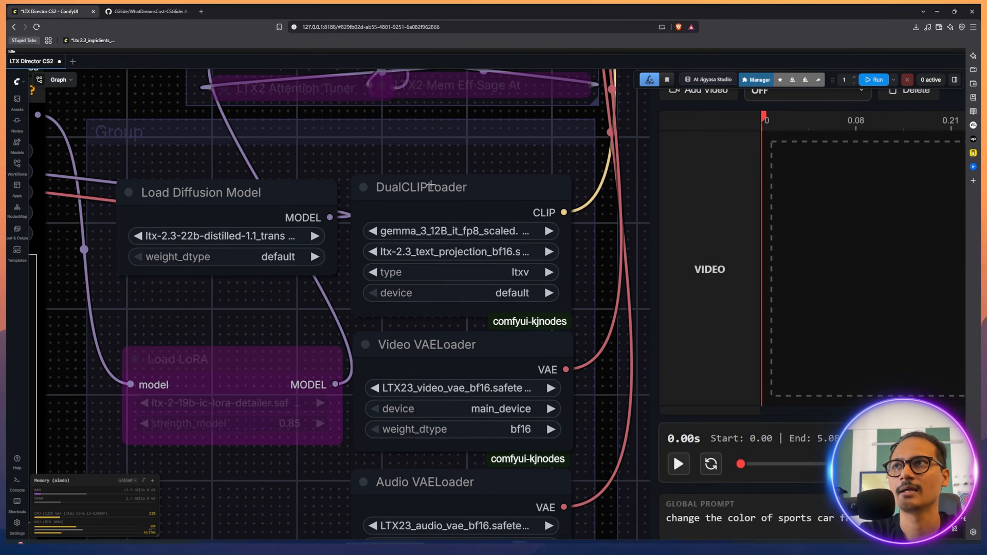
pyautogui.moveTo(599, 339); pyautogui.dragTo(610, 195)
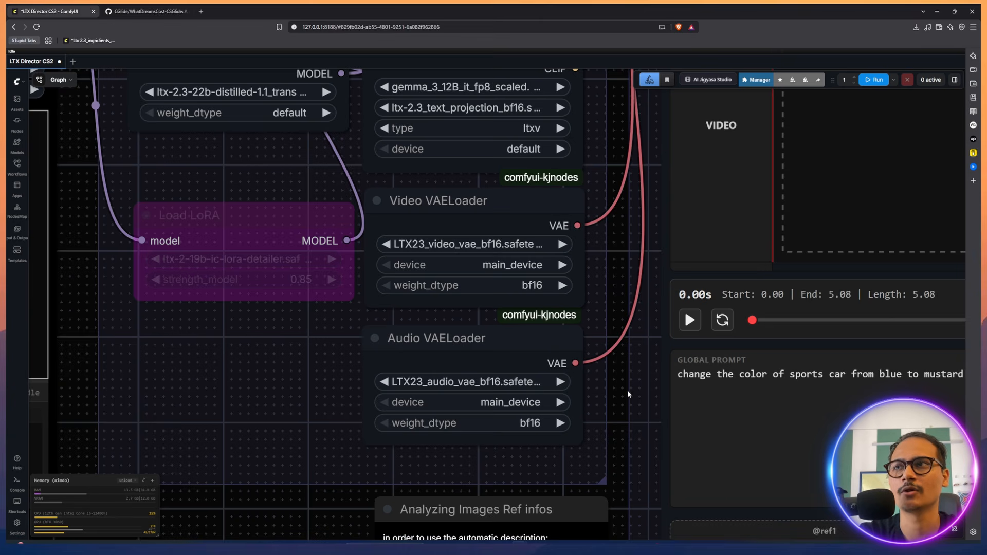
pyautogui.moveTo(627, 392); pyautogui.dragTo(557, 488)
pyautogui.scroll(-5, 588, 376)
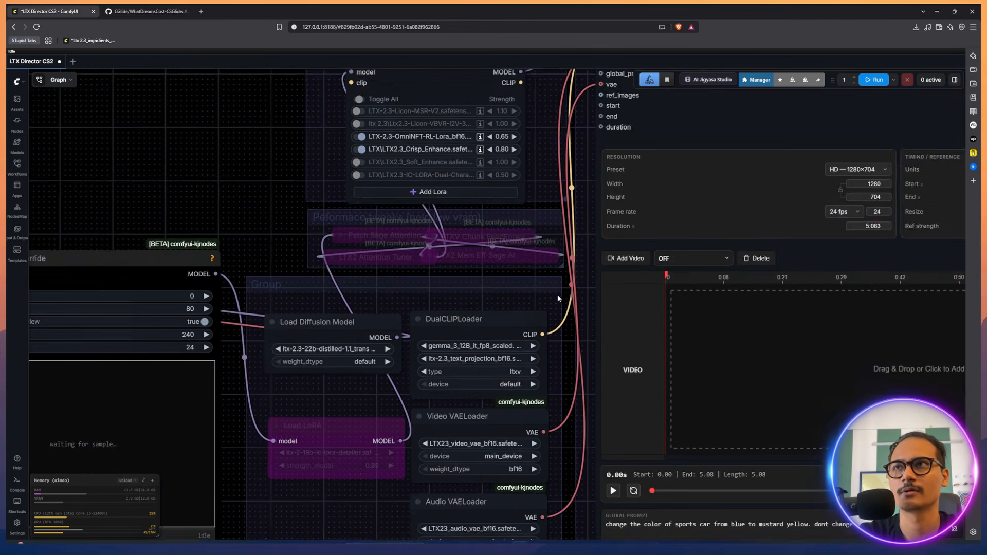
# Remove the LTX2.3-IC-LORA-Dual-Chara LoRA row from the Power Lora Loader node
pyautogui.moveTo(558, 294); pyautogui.dragTo(641, 502)
pyautogui.moveTo(399, 320); pyautogui.dragTo(492, 267)
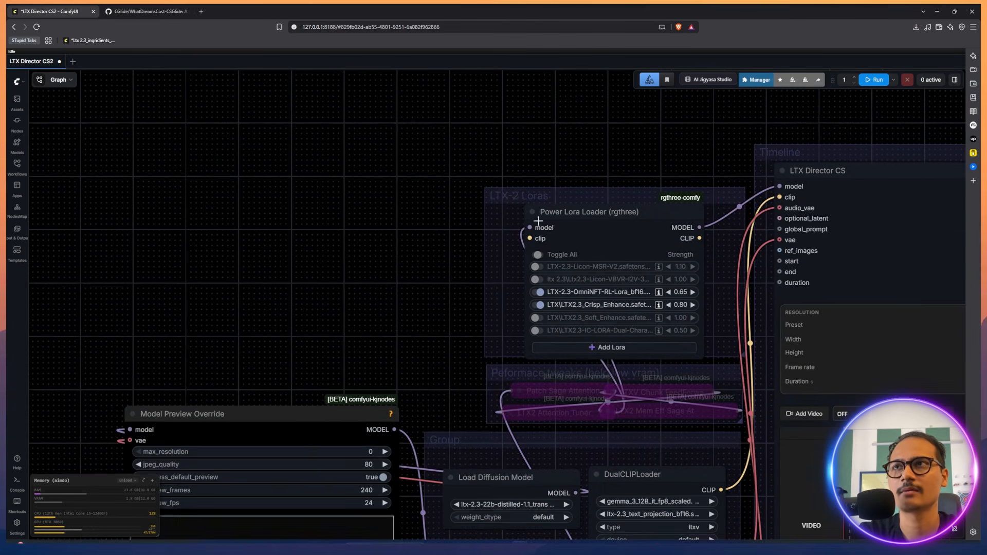
pyautogui.scroll(5, 544, 220)
pyautogui.moveTo(682, 222); pyautogui.dragTo(688, 162)
pyautogui.scroll(5, 492, 253)
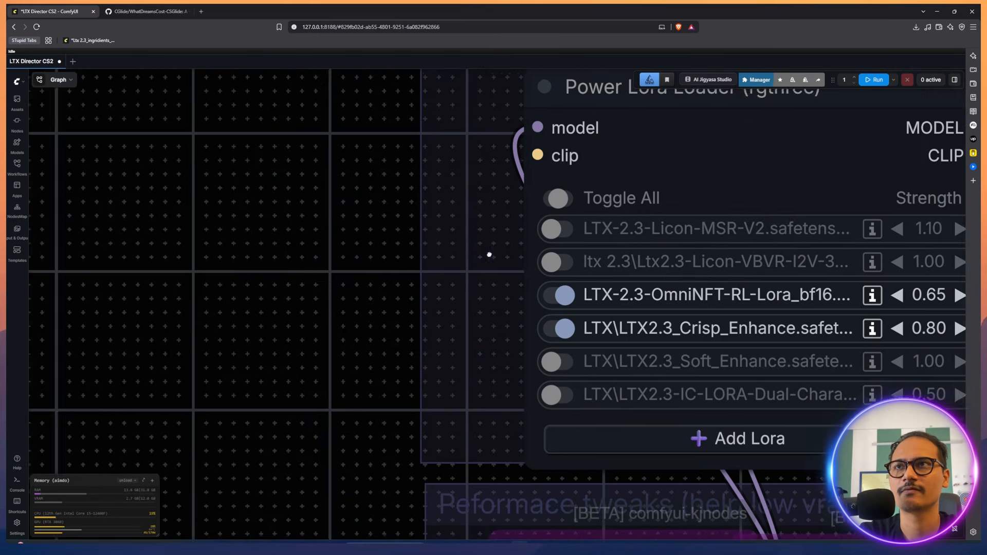
pyautogui.moveTo(491, 254); pyautogui.dragTo(349, 240)
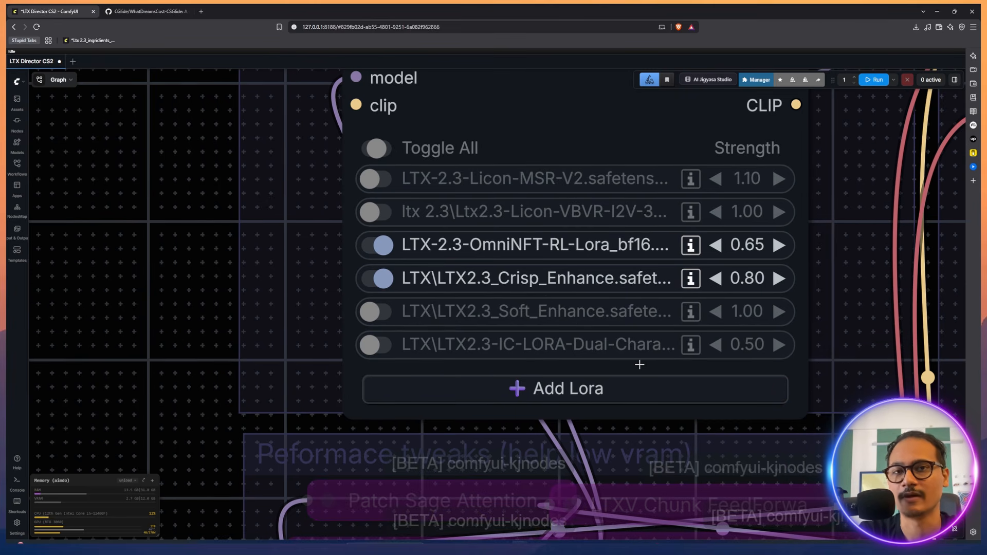
pyautogui.rightClick(579, 350)
pyautogui.click(574, 383)
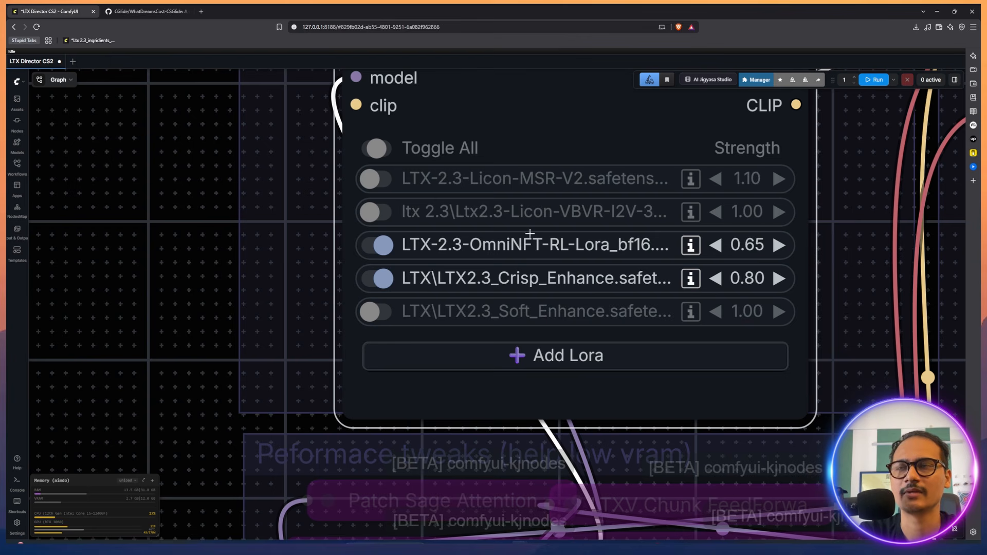
# Enable the bypassed Patch Sage Attention, LTXV Chunk FeedForward, LTX2 Attention Tuner and LTX2 Mem Eff Sage nodes in the performance tweaks group
pyautogui.scroll(-4, 522, 147)
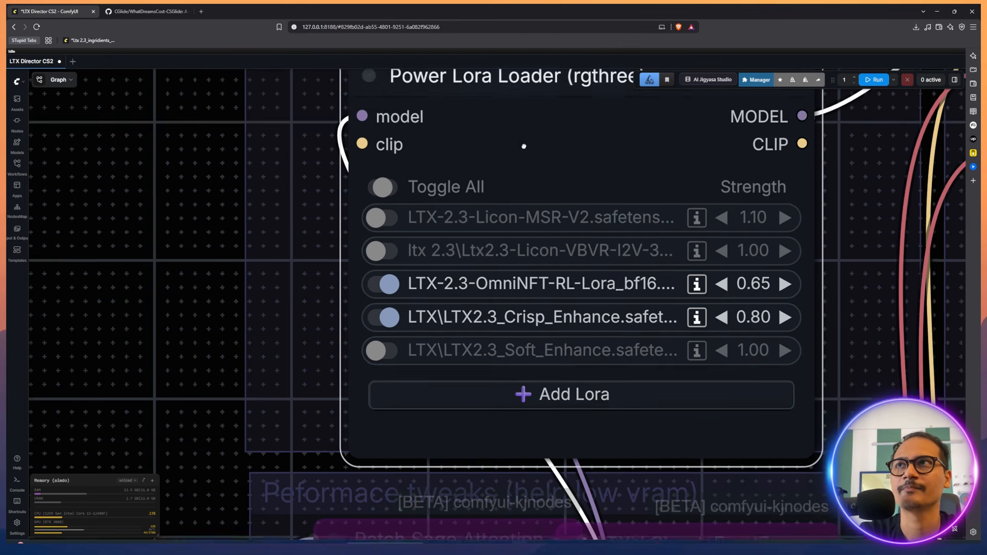
pyautogui.scroll(7, 530, 344)
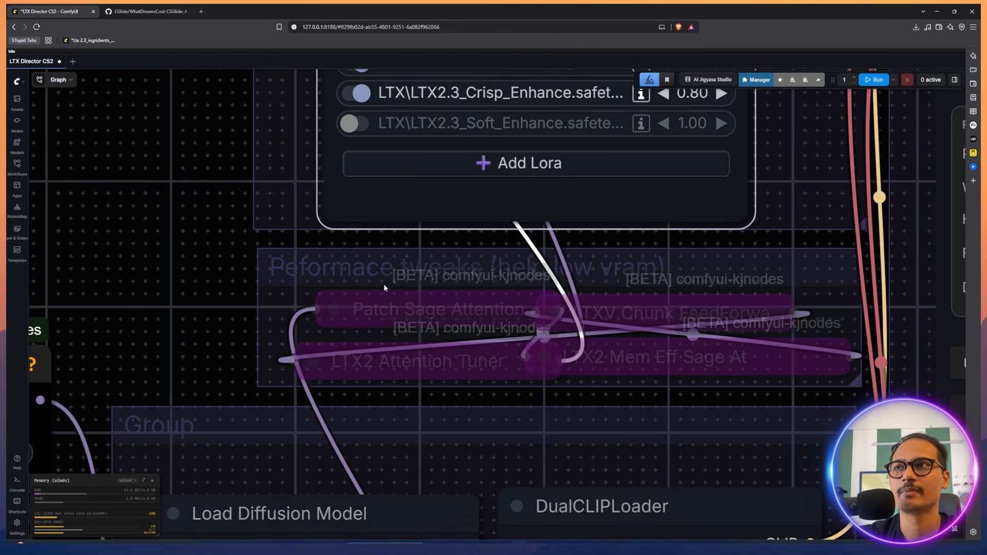
pyautogui.moveTo(209, 245); pyautogui.dragTo(847, 387)
pyautogui.hotkey('ctrl', 'b')
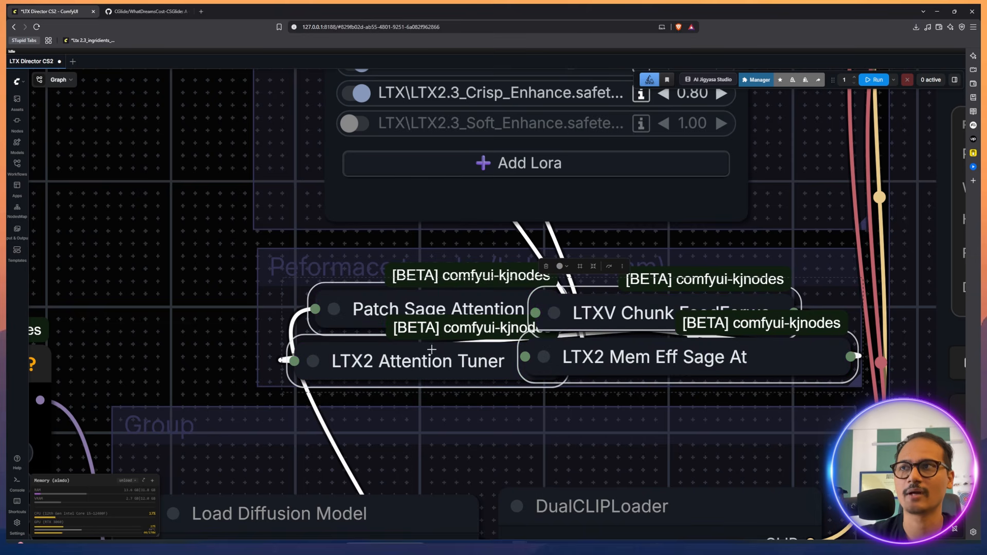
pyautogui.click(227, 317)
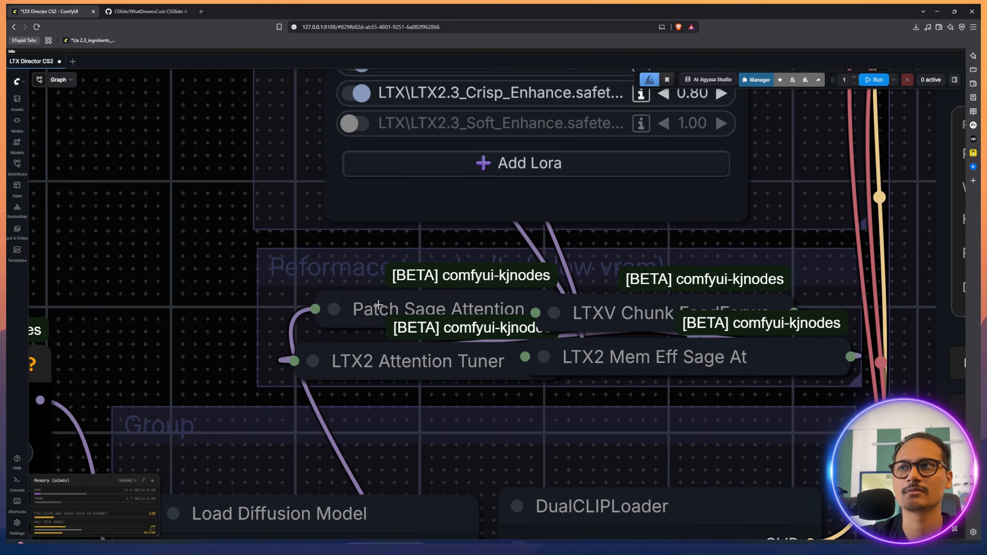
# Bypass all four nodes in the performance tweaks group again
pyautogui.moveTo(379, 306)
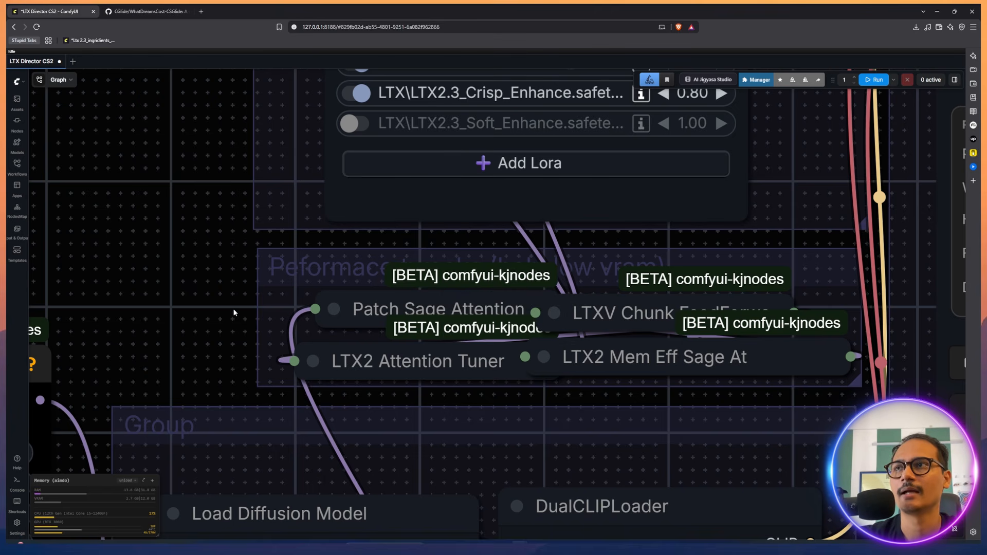
pyautogui.moveTo(215, 244); pyautogui.dragTo(832, 399)
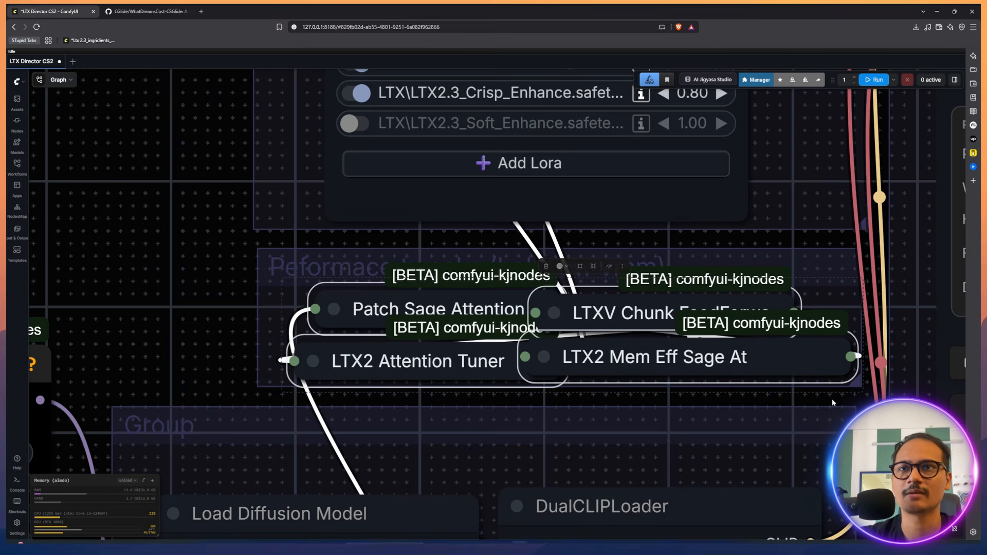
pyautogui.hotkey('ctrl', 'b')
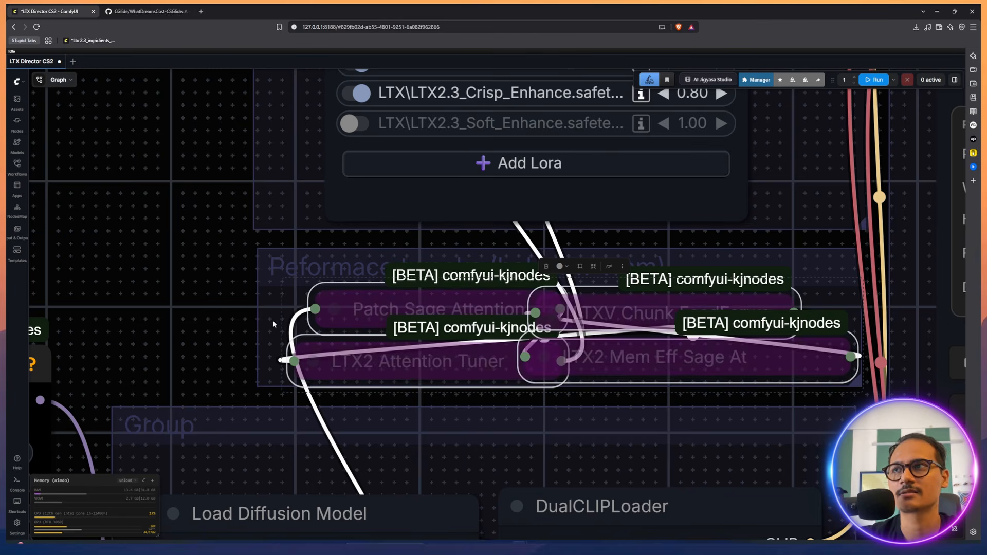
pyautogui.click(209, 312)
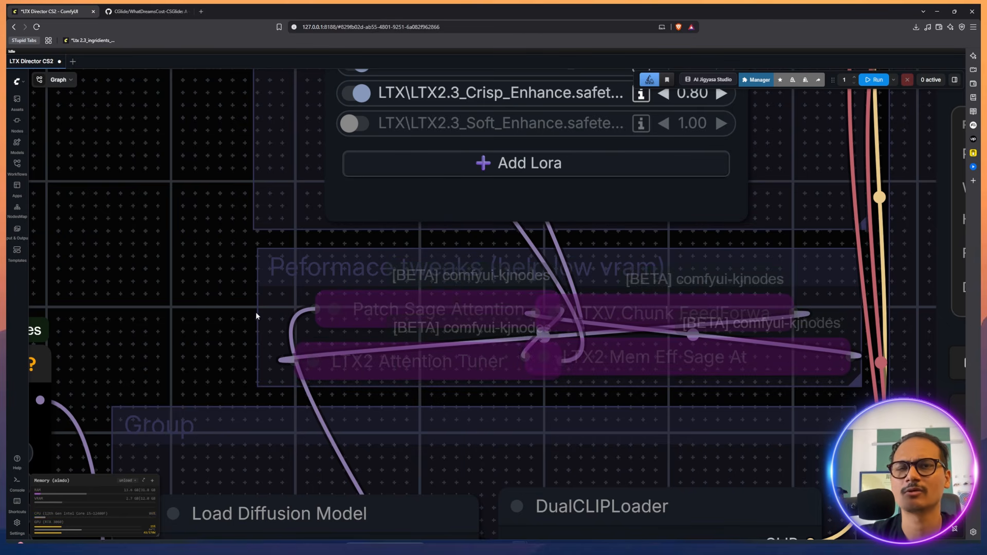
# Examine the Model Preview Override node and the LTX Director CS node in the Timeline group
pyautogui.moveTo(203, 315); pyautogui.dragTo(215, 305)
pyautogui.scroll(-5, 215, 306)
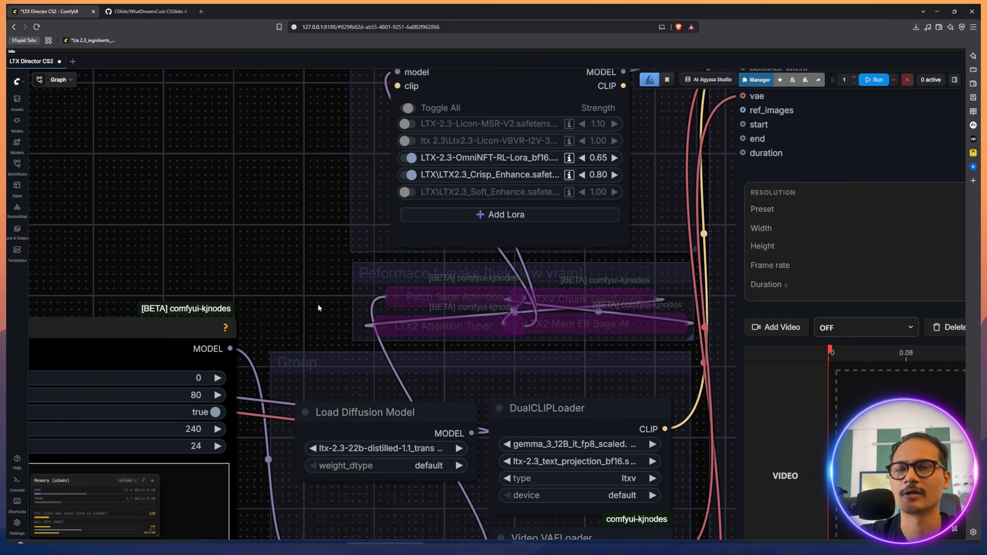
pyautogui.moveTo(318, 308); pyautogui.dragTo(479, 261)
pyautogui.moveTo(518, 215); pyautogui.dragTo(802, 71)
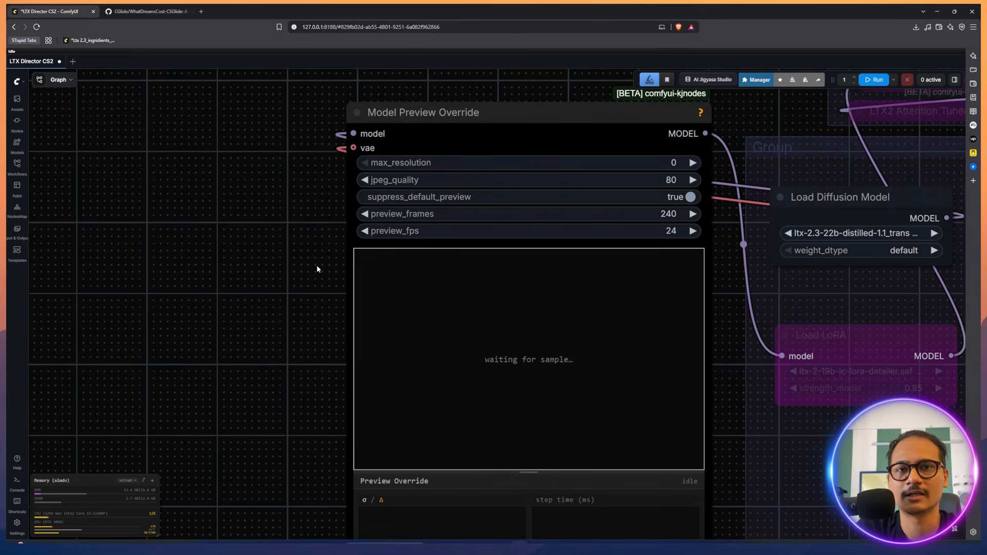
pyautogui.scroll(-2, 399, 376)
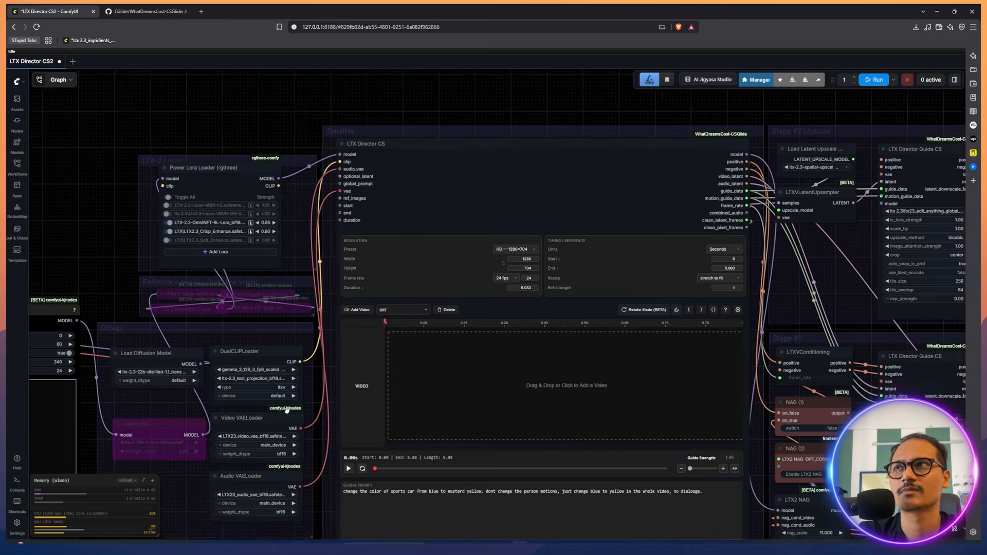
pyautogui.moveTo(475, 220); pyautogui.dragTo(399, 159)
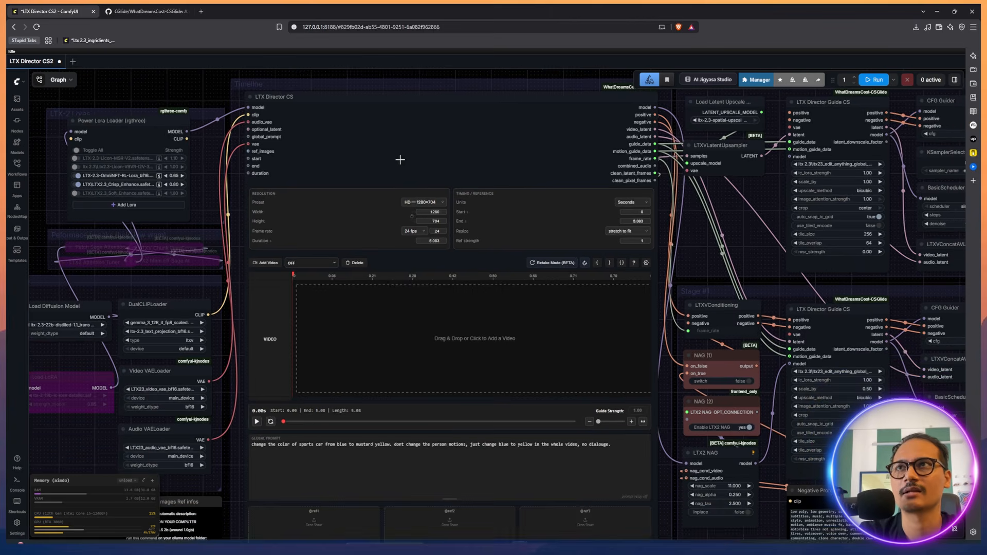
pyautogui.scroll(-2, 415, 159)
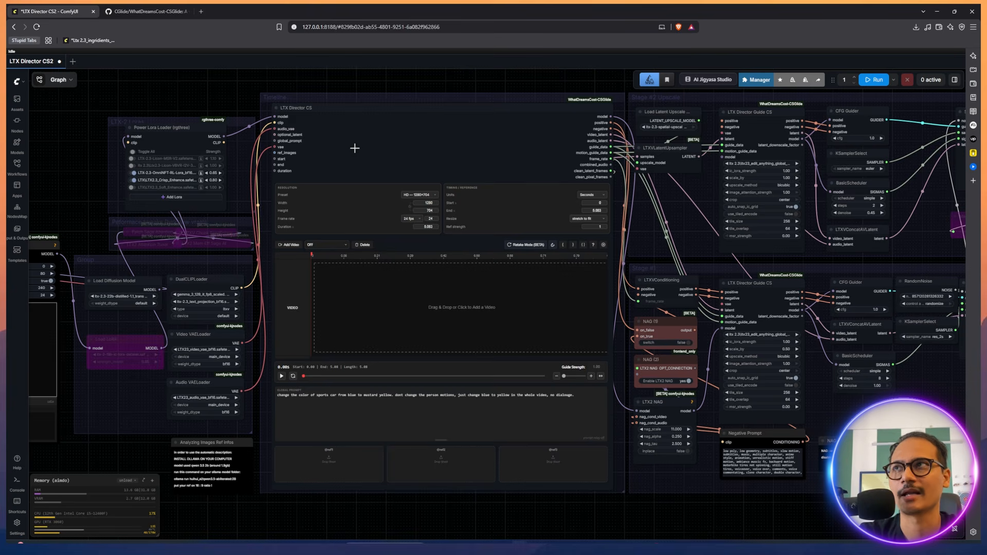
pyautogui.scroll(8, 340, 129)
pyautogui.moveTo(340, 130); pyautogui.dragTo(455, 220)
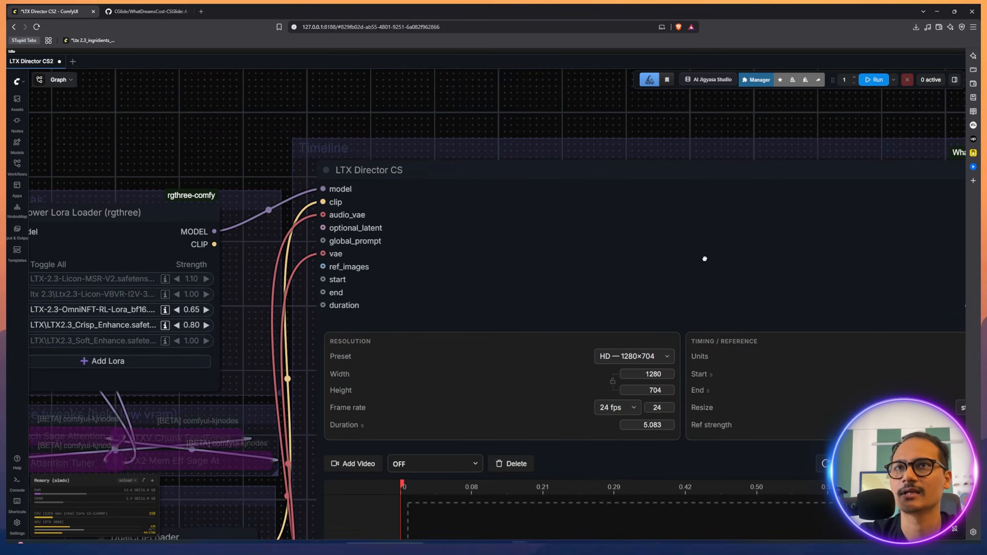
# Turn off Retake Mode in the LTX Director CS node's timeline
pyautogui.moveTo(705, 259); pyautogui.dragTo(556, 148)
pyautogui.scroll(-5, 510, 218)
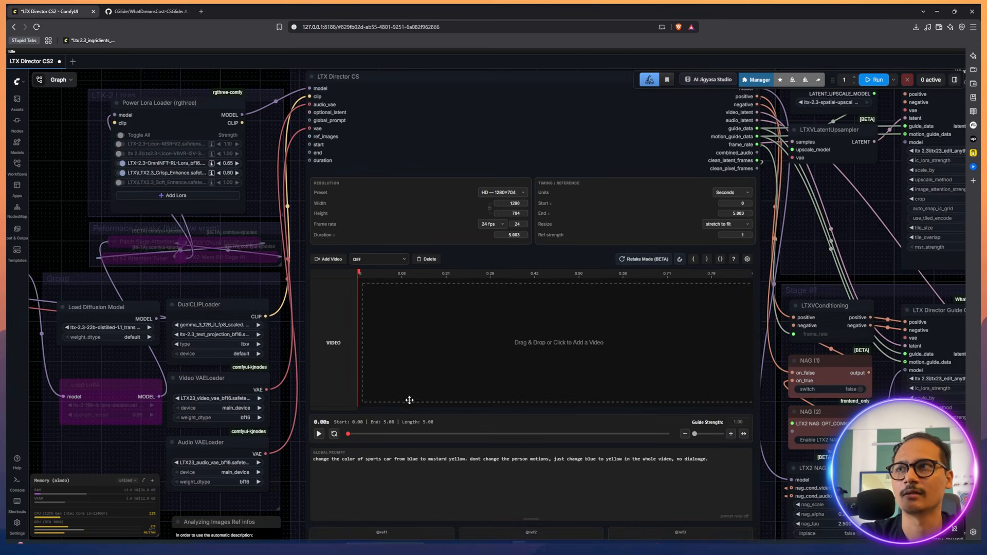
pyautogui.moveTo(385, 137); pyautogui.dragTo(442, 278)
pyautogui.click(699, 395)
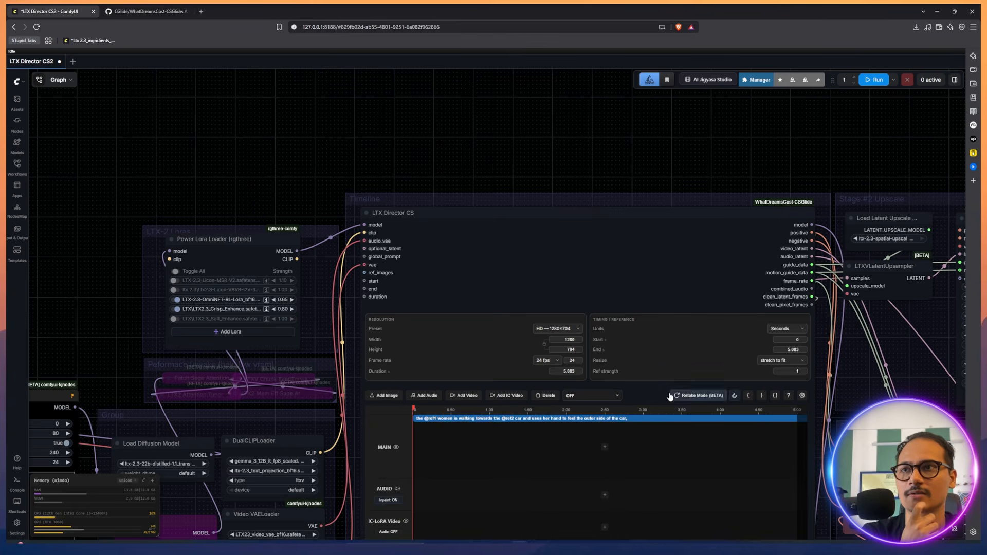
# Read the description of the ref_images input on the LTX Director CS node
pyautogui.scroll(4, 498, 235)
pyautogui.scroll(-1, 588, 248)
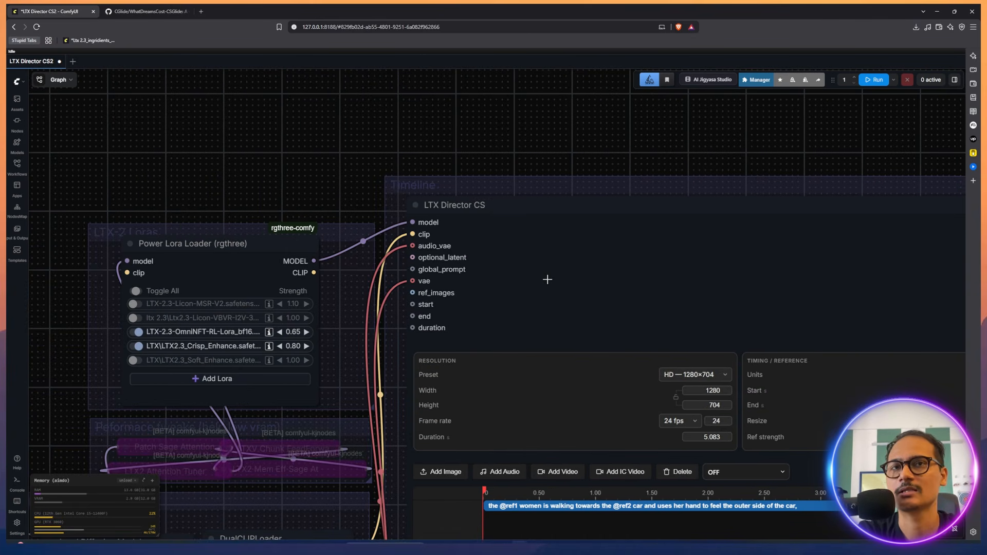
pyautogui.scroll(8, 498, 247)
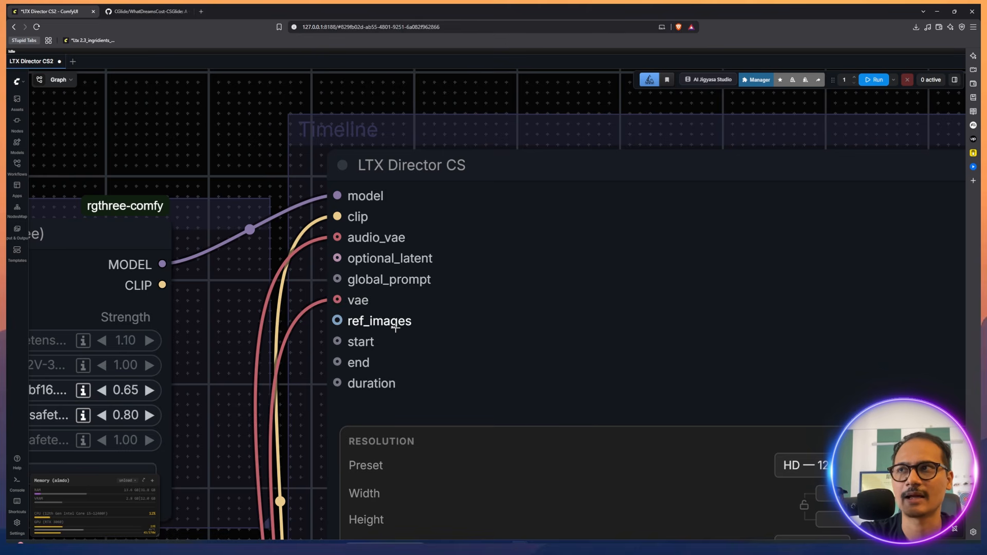
pyautogui.moveTo(395, 328)
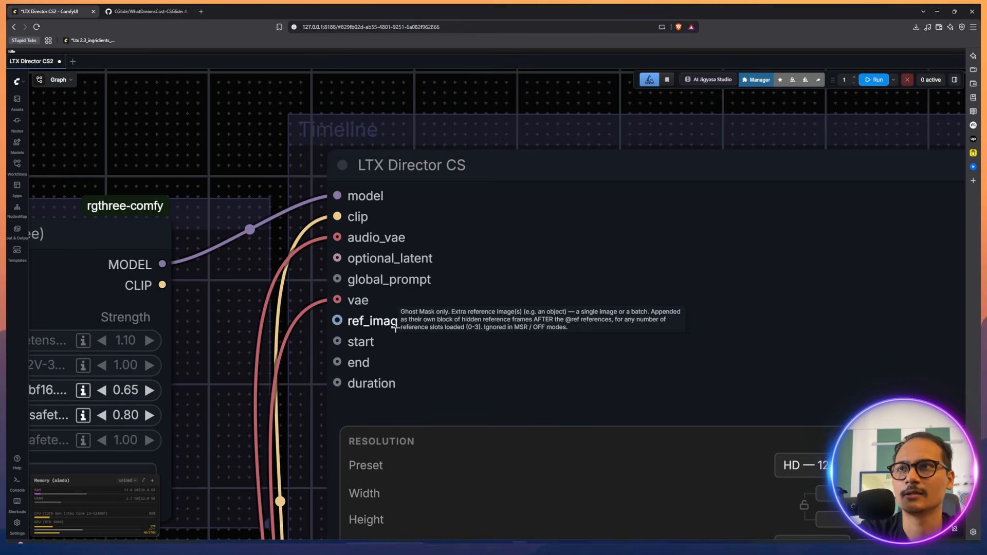
pyautogui.scroll(-10, 642, 309)
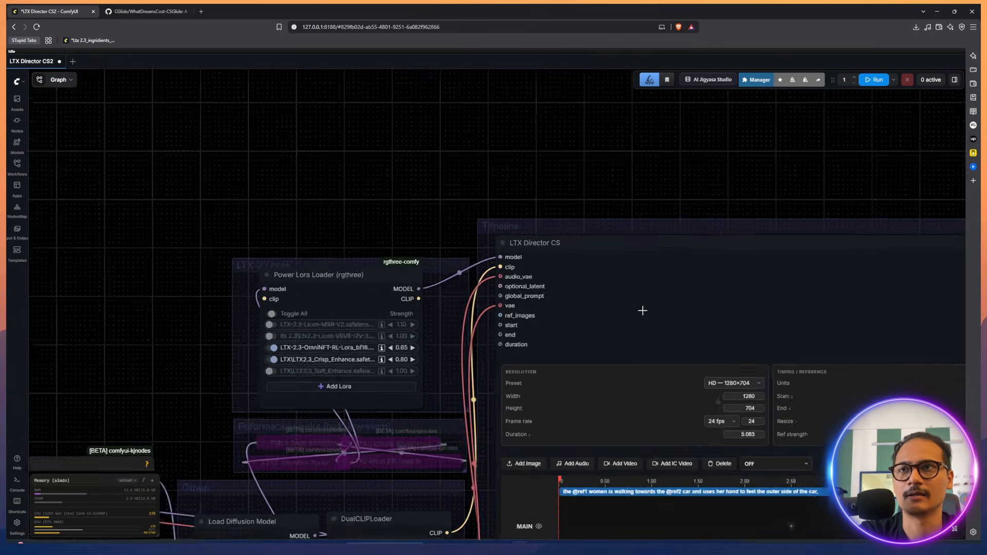
pyautogui.moveTo(642, 308); pyautogui.dragTo(478, 71)
pyautogui.click(558, 399)
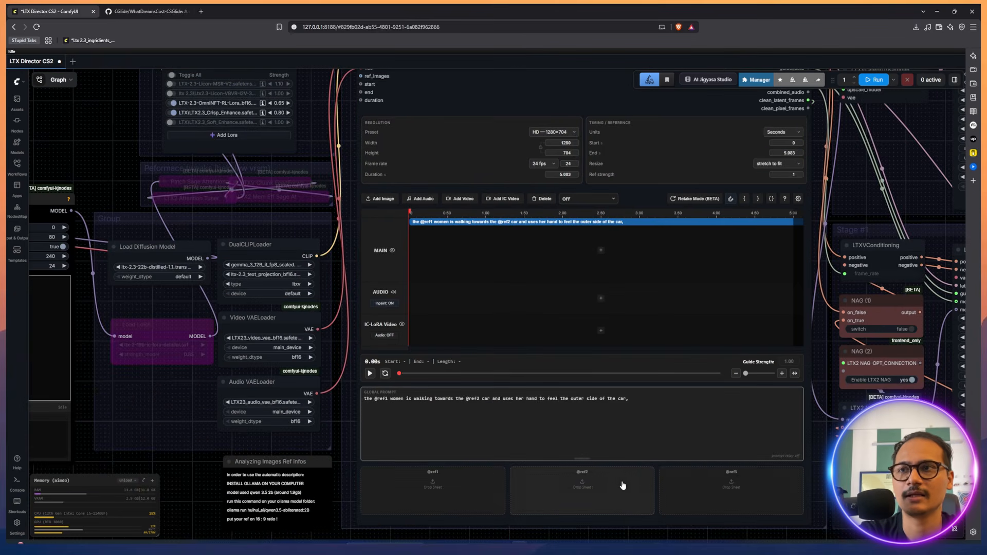
pyautogui.moveTo(622, 534); pyautogui.dragTo(550, 454)
pyautogui.scroll(8, 550, 455)
pyautogui.moveTo(503, 430); pyautogui.dragTo(475, 455)
pyautogui.scroll(-3, 475, 455)
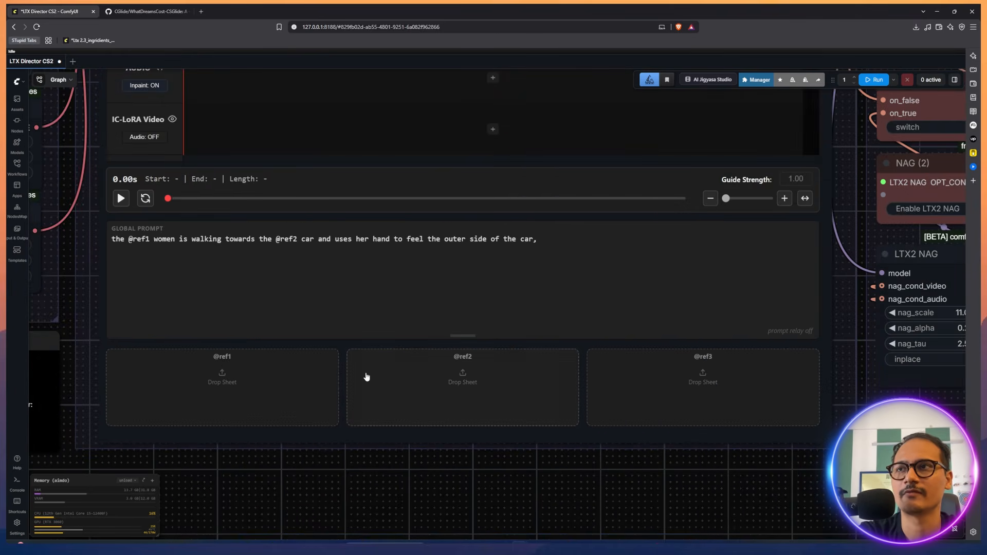
pyautogui.scroll(-9, 594, 459)
pyautogui.scroll(1, 365, 202)
pyautogui.moveTo(366, 202); pyautogui.dragTo(372, 267)
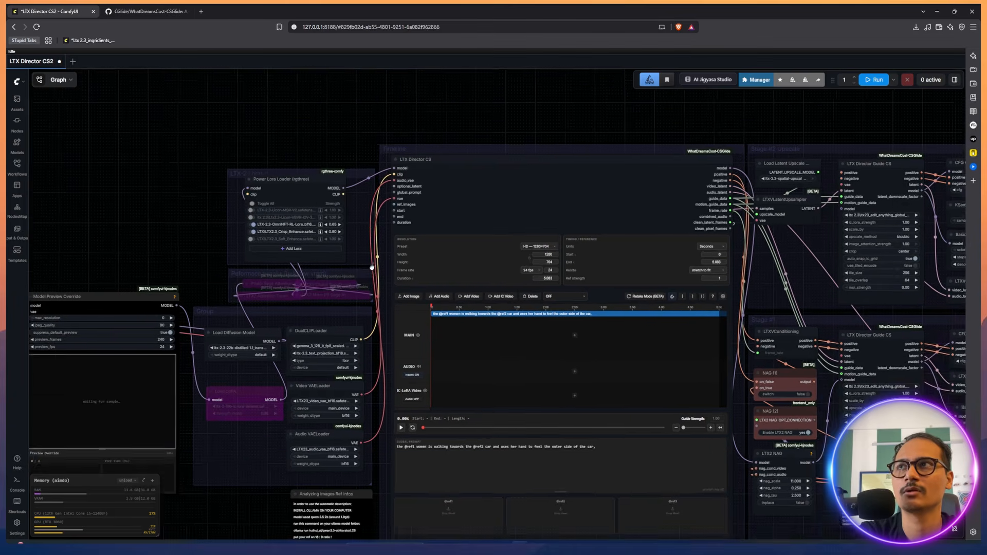
# Examine the LTX Director CS node's input connectors, including ref_images, start, end and duration
pyautogui.scroll(5, 371, 267)
pyautogui.moveTo(431, 291)
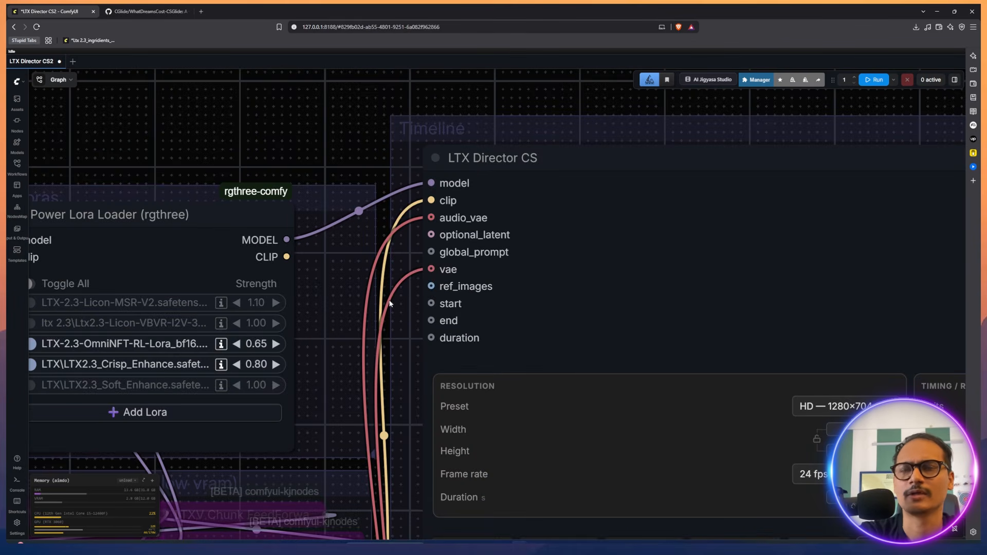
pyautogui.moveTo(400, 304); pyautogui.dragTo(392, 295)
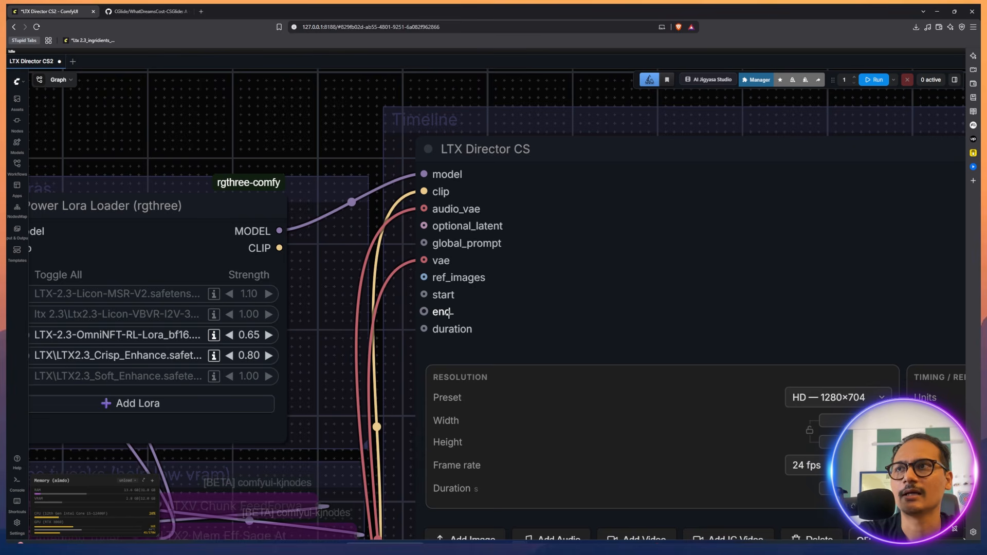
pyautogui.moveTo(448, 315)
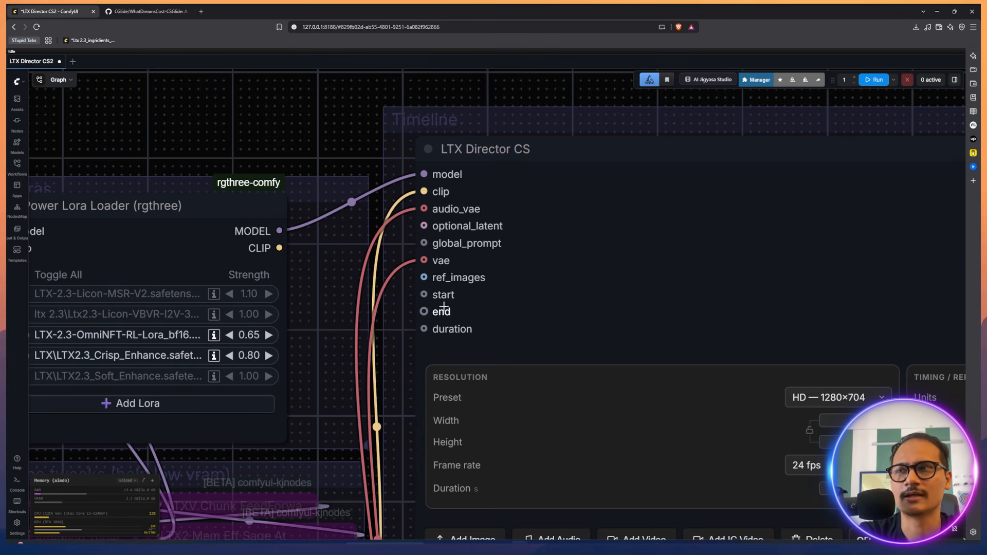
pyautogui.moveTo(376, 318); pyautogui.dragTo(360, 319)
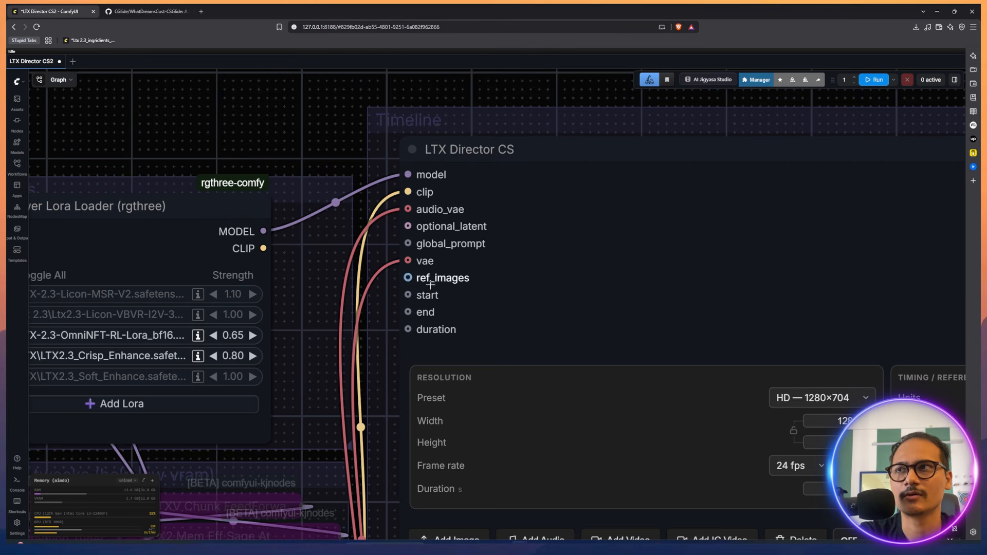
pyautogui.moveTo(431, 313)
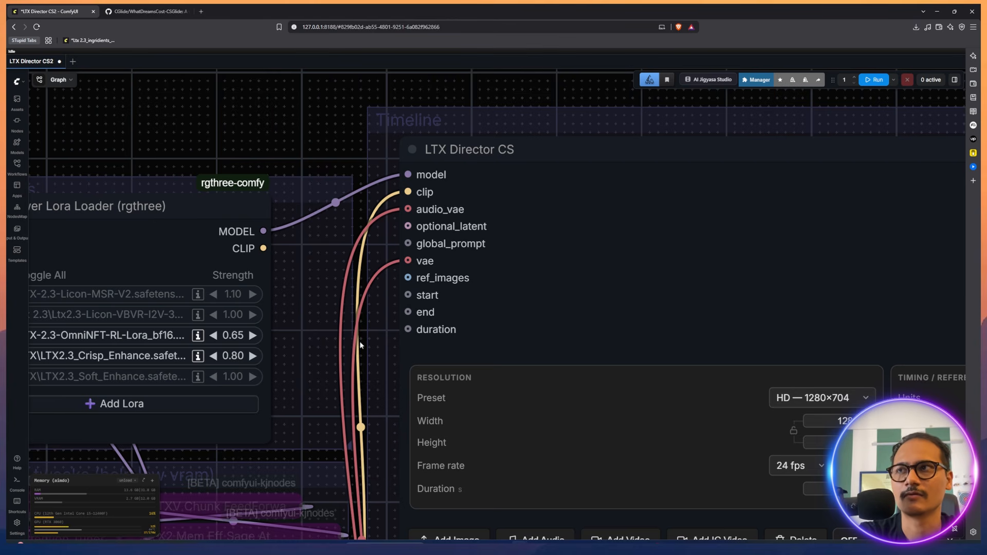
# Add a Text String (Multiline) node connected to the global_prompt input of the LTX Director CS node
pyautogui.moveTo(351, 343); pyautogui.dragTo(374, 376)
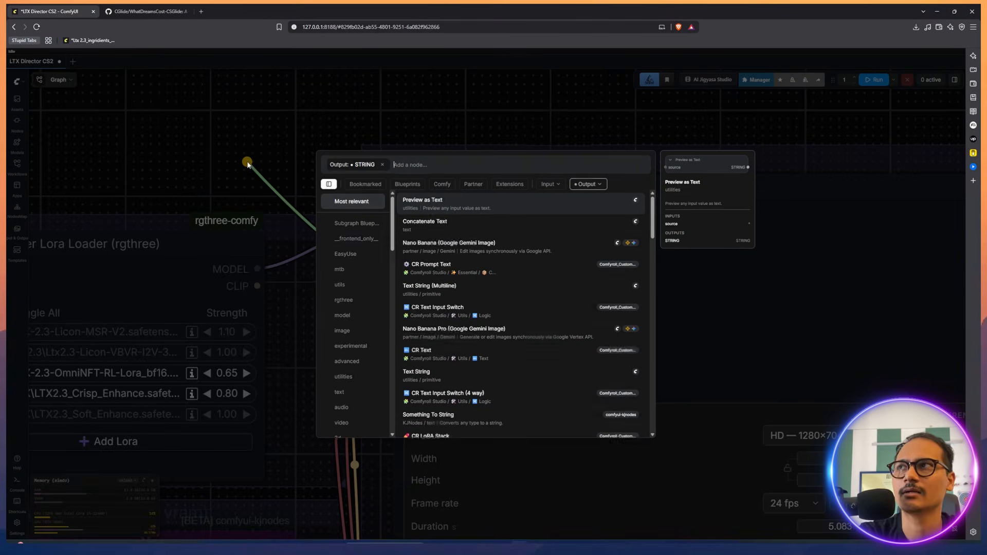
pyautogui.moveTo(402, 281); pyautogui.dragTo(247, 161)
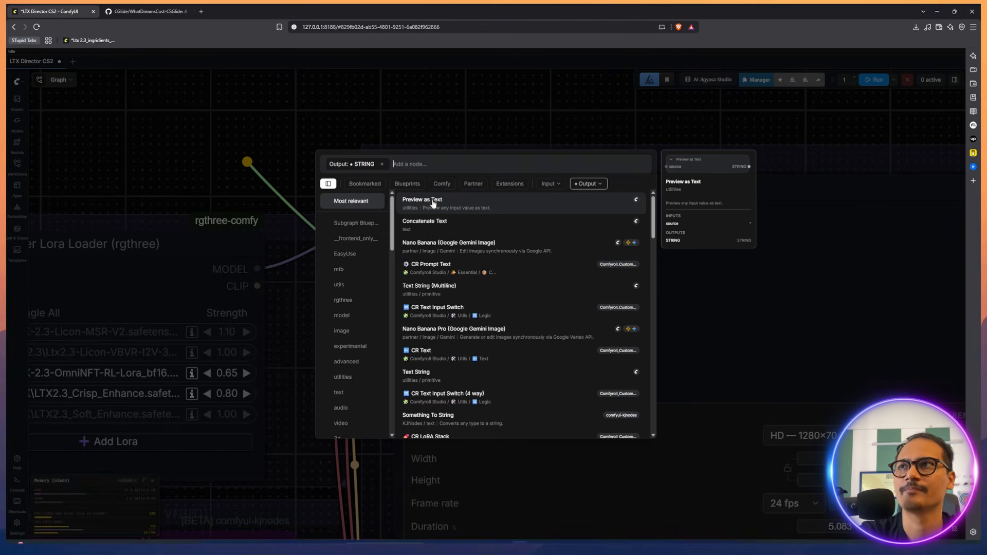
pyautogui.write('text')
pyautogui.click(453, 208)
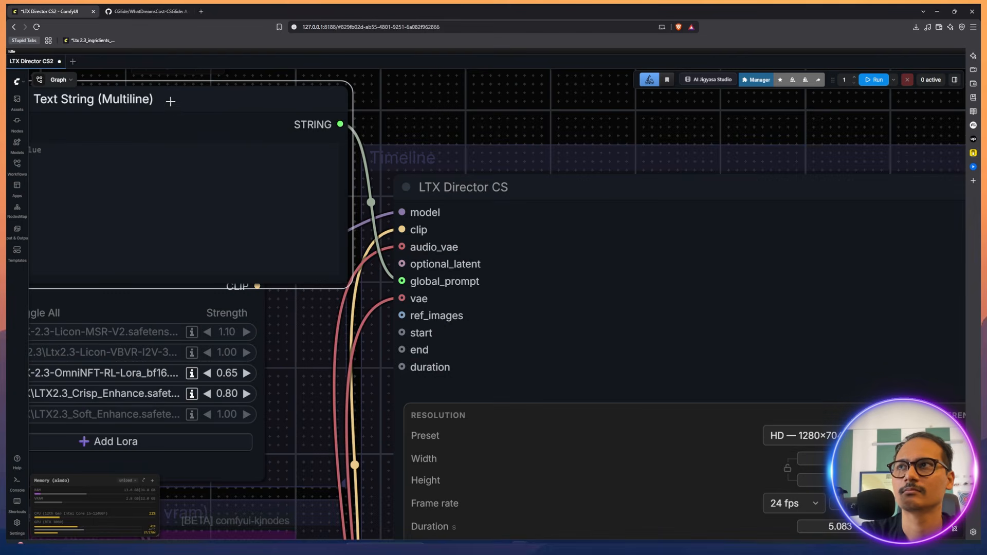
# Delete the Text String (Multiline) node connected to the global_prompt input of the LTX Director CS node
pyautogui.moveTo(296, 107); pyautogui.dragTo(202, 114)
pyautogui.press('Delete')
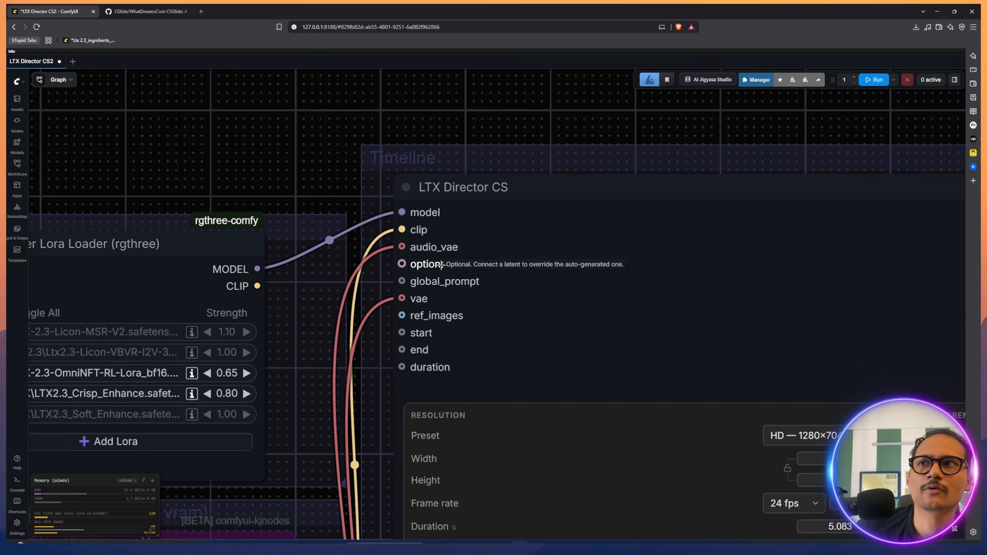
# Review the available resolution presets and frame rate options in the Resolution section of the LTX Director CS node
pyautogui.scroll(2, 441, 265)
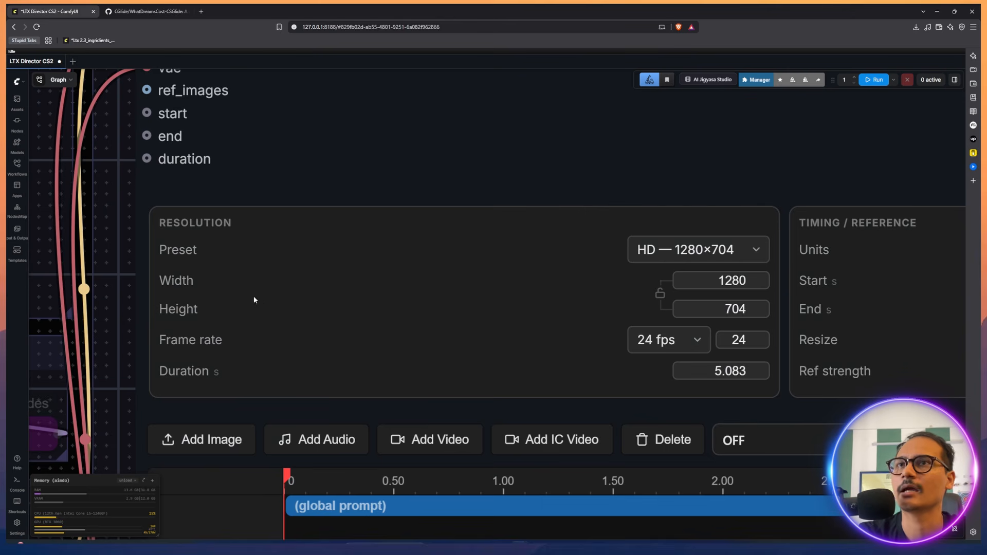
pyautogui.moveTo(209, 291); pyautogui.dragTo(224, 285)
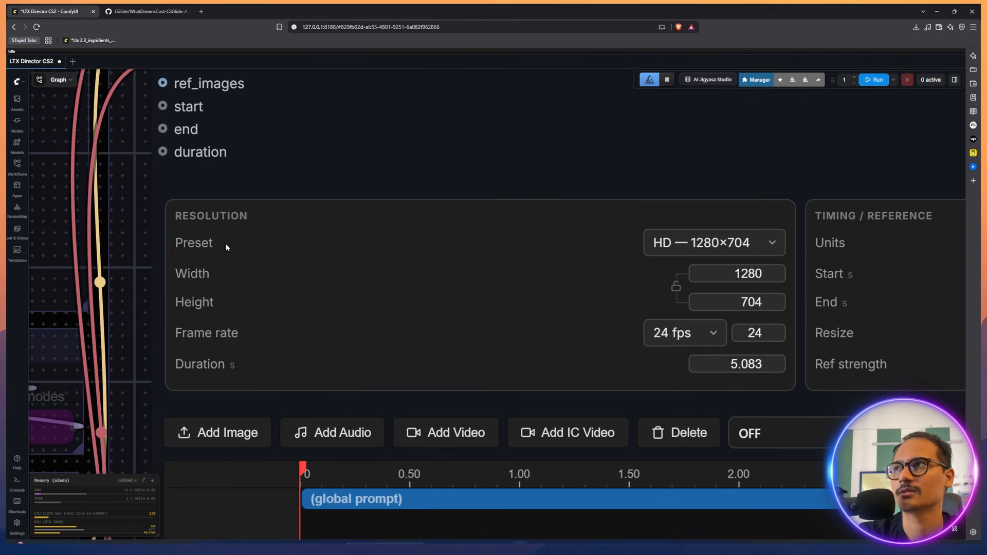
pyautogui.click(733, 247)
pyautogui.click(671, 244)
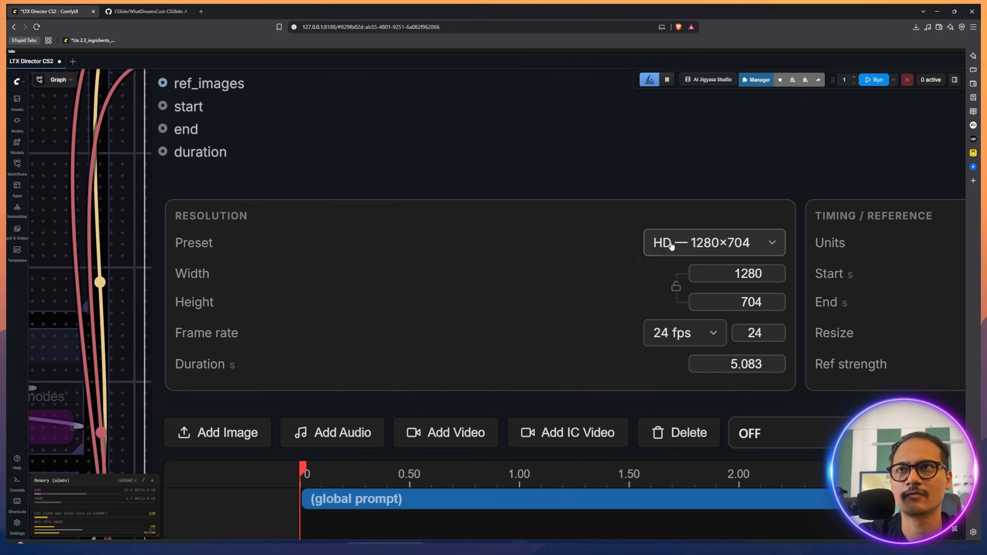
pyautogui.click(672, 245)
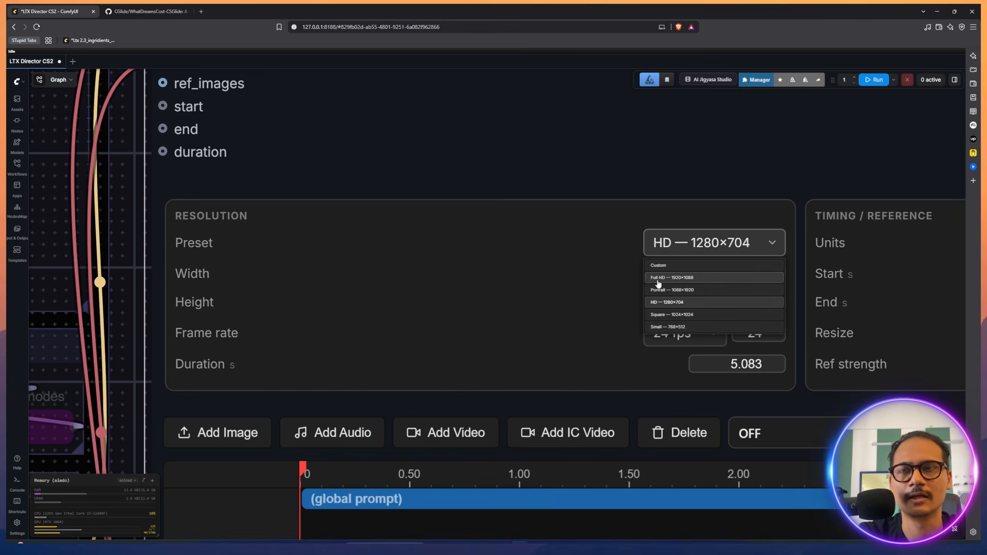
pyautogui.click(569, 280)
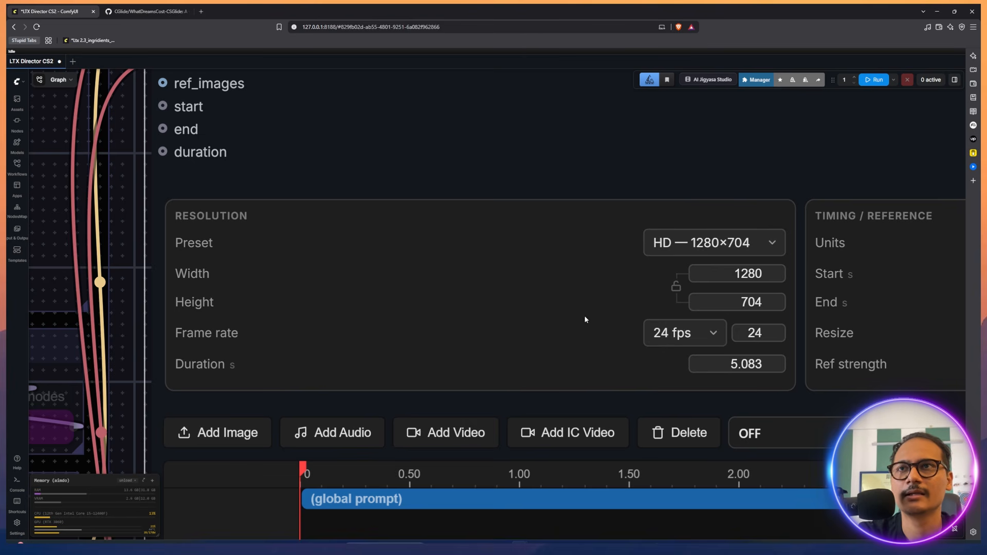
pyautogui.moveTo(634, 157); pyautogui.dragTo(647, 117)
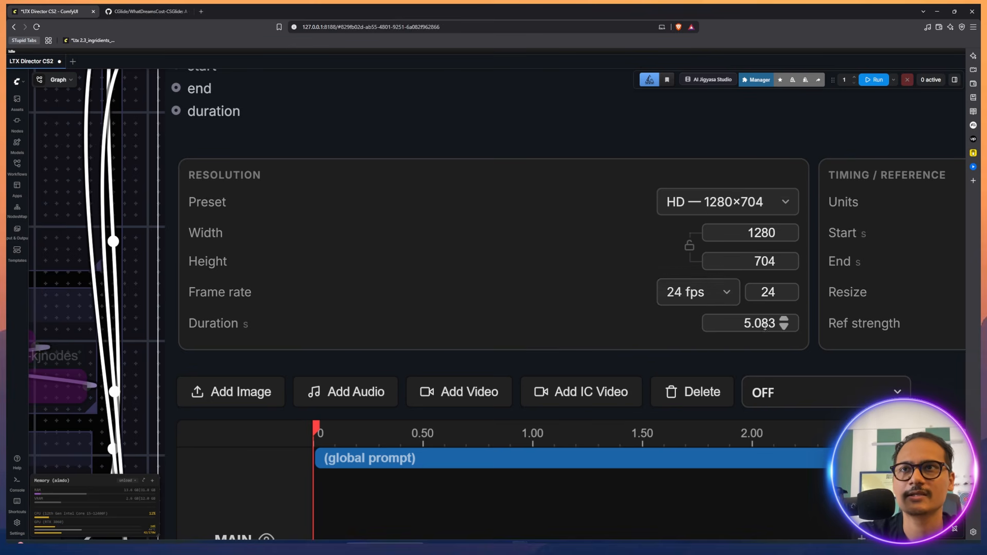
pyautogui.click(727, 295)
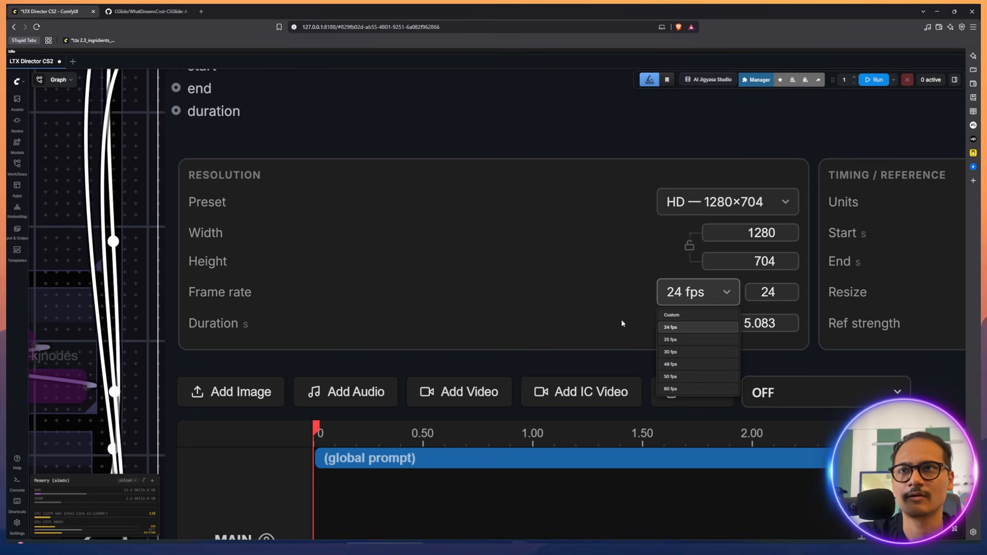
pyautogui.click(604, 313)
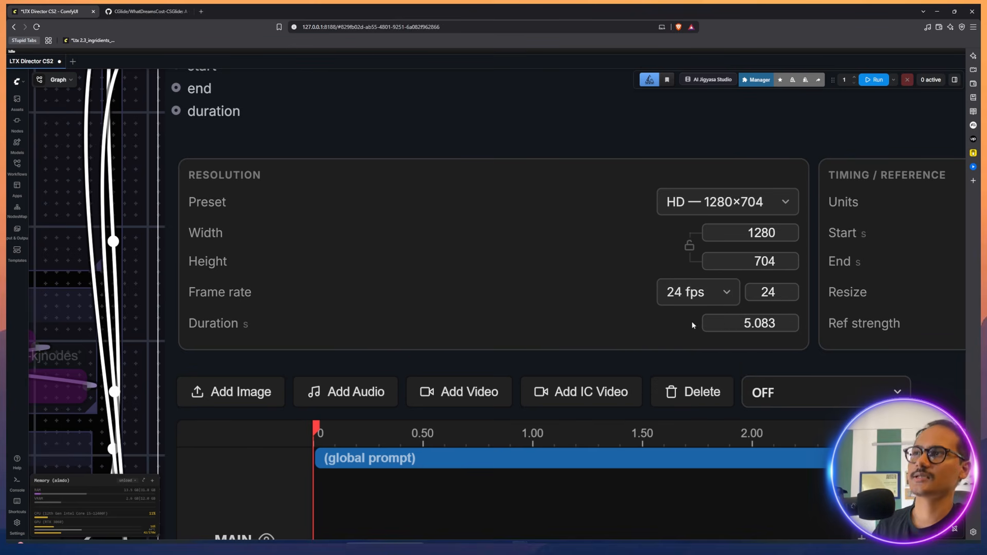
# Set the duration in the Resolution section to 6 seconds
pyautogui.scroll(-2, 549, 274)
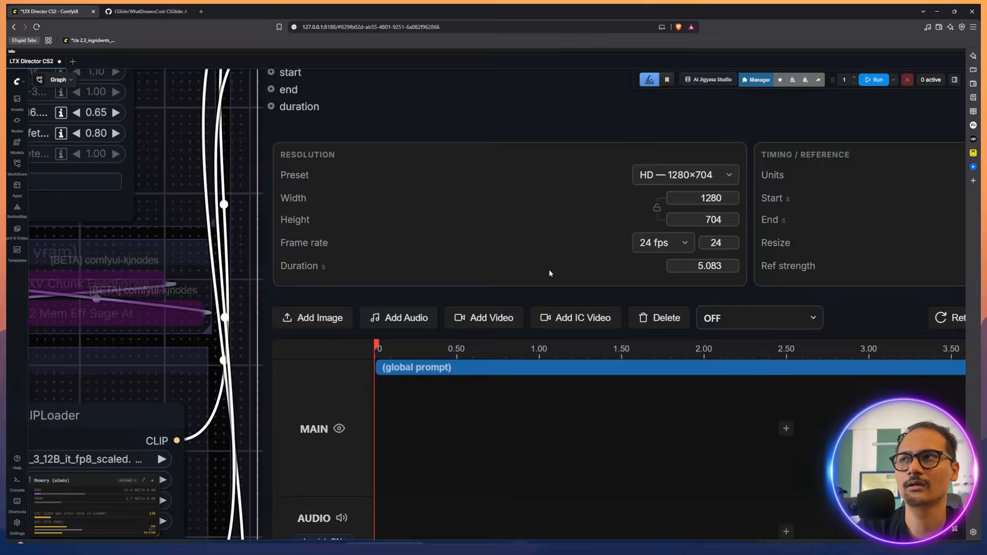
pyautogui.doubleClick(712, 267)
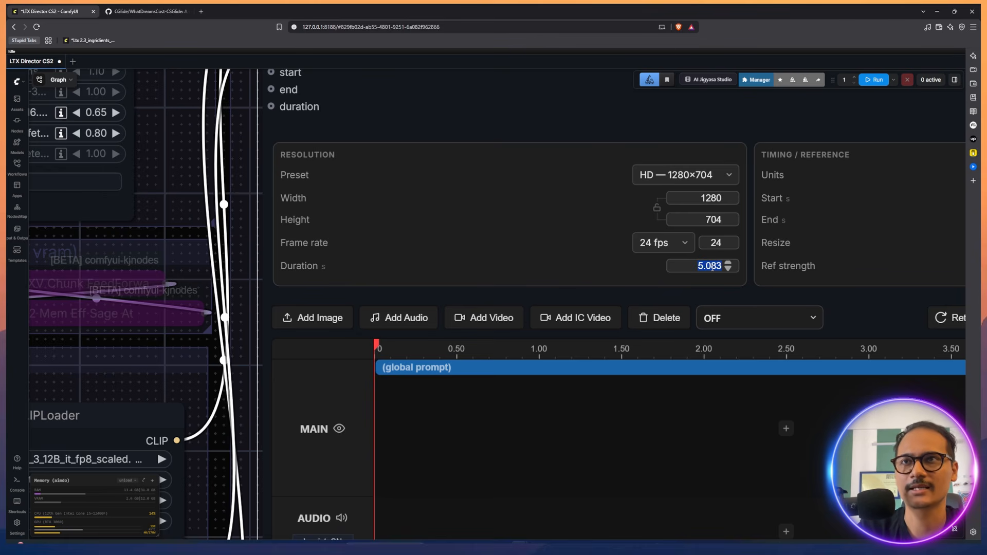
pyautogui.write('6')
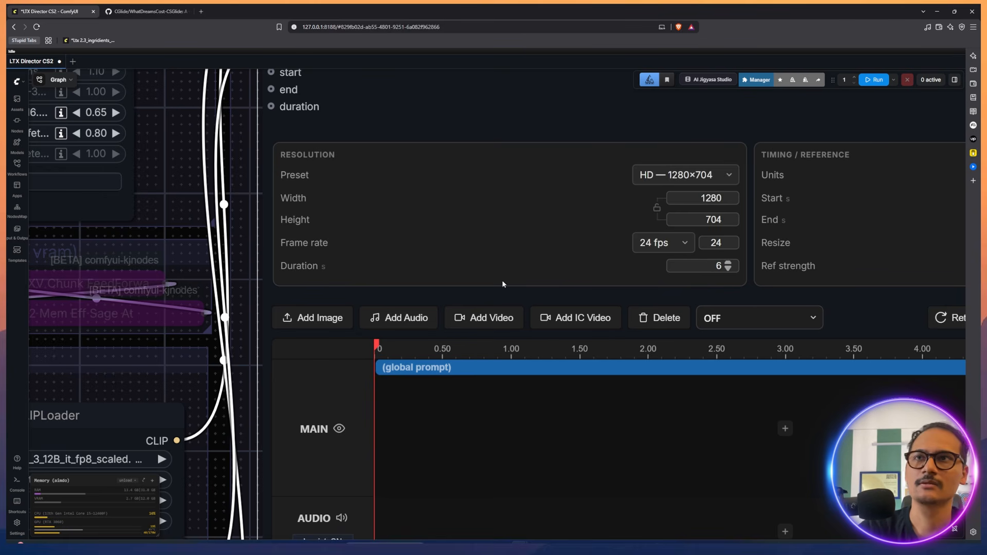
# Switch the timing units to Frames, then set them back to Seconds
pyautogui.scroll(-1, 249, 282)
pyautogui.moveTo(248, 281); pyautogui.dragTo(154, 302)
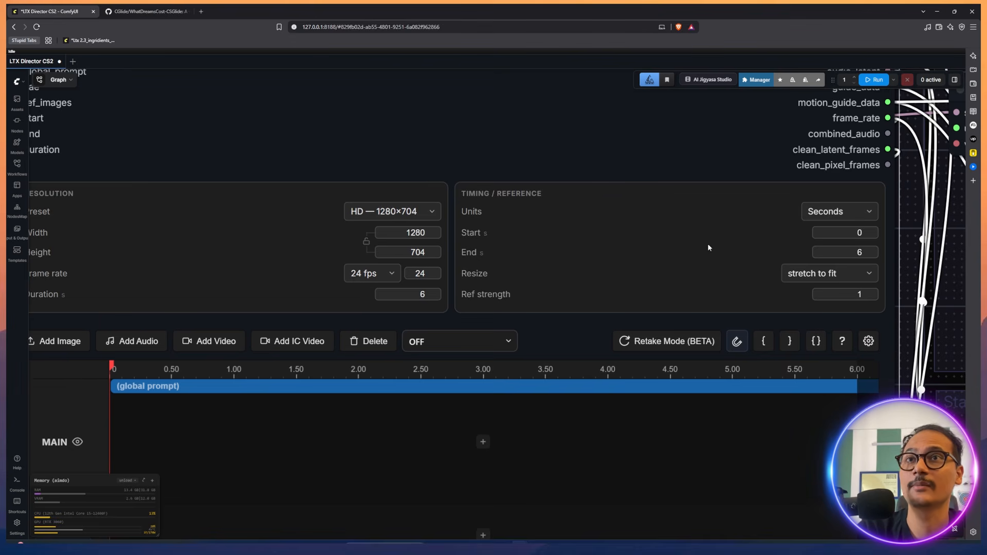
pyautogui.click(863, 215)
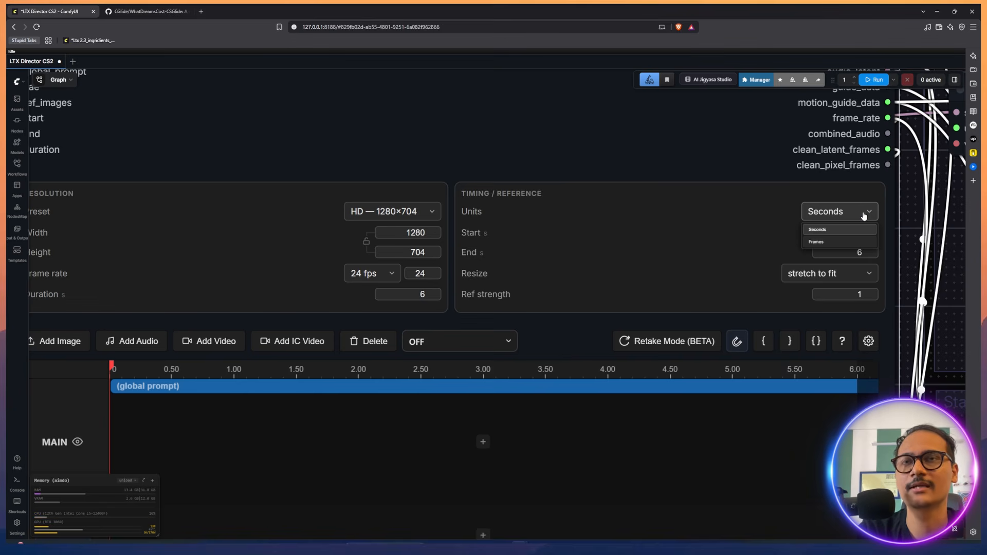
pyautogui.click(836, 242)
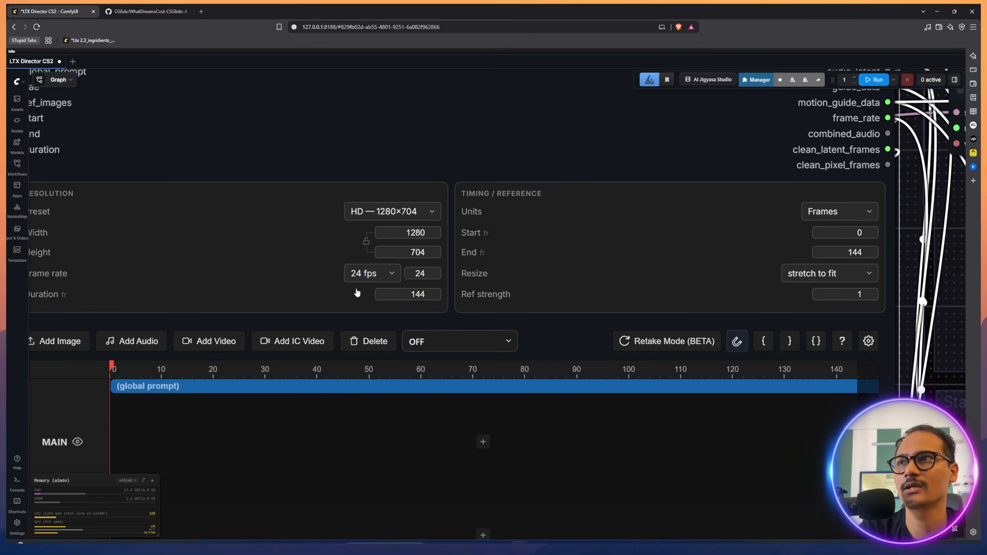
pyautogui.click(839, 211)
pyautogui.click(836, 229)
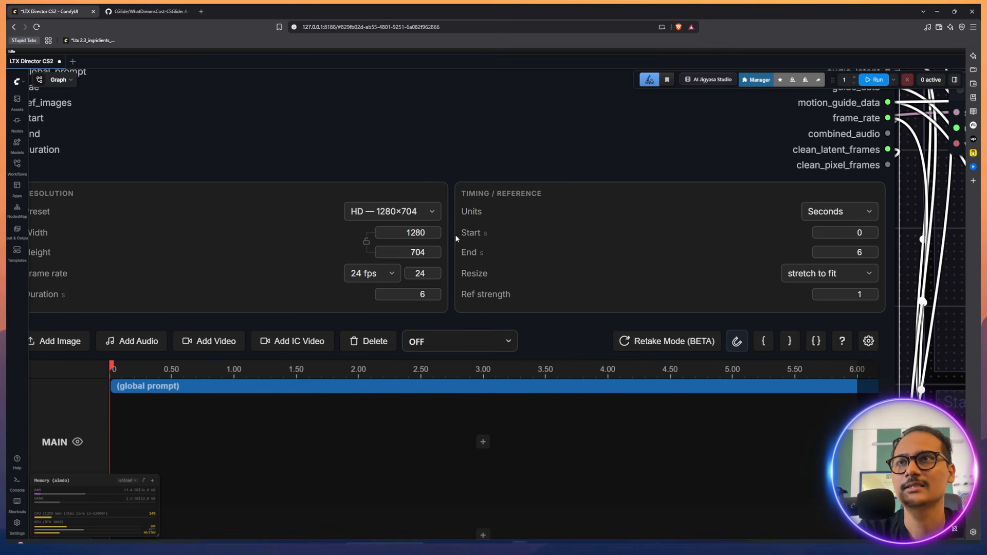
# Try a start time of 4 seconds in the Timing / Reference section, then restore it to 0
pyautogui.moveTo(162, 151); pyautogui.dragTo(260, 173)
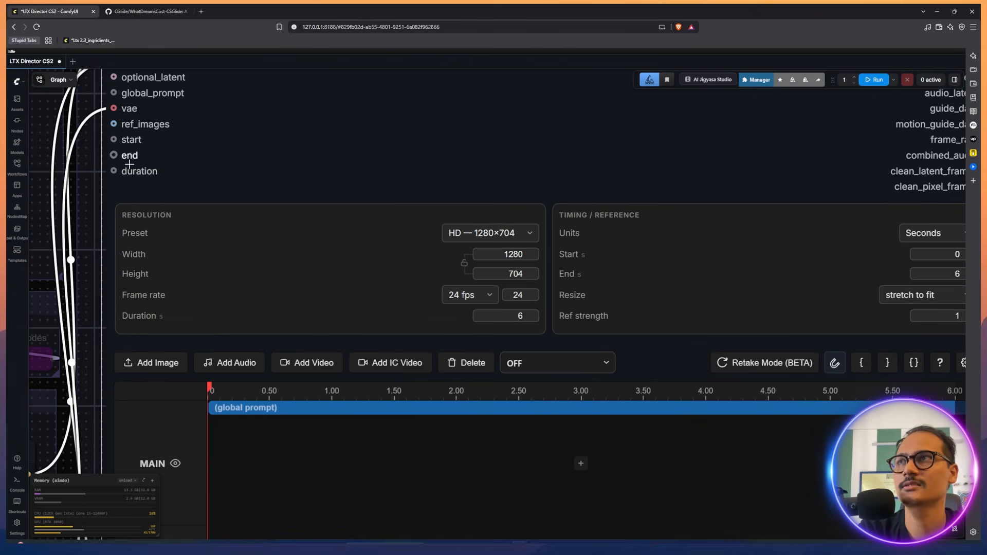
pyautogui.moveTo(683, 173); pyautogui.dragTo(473, 173)
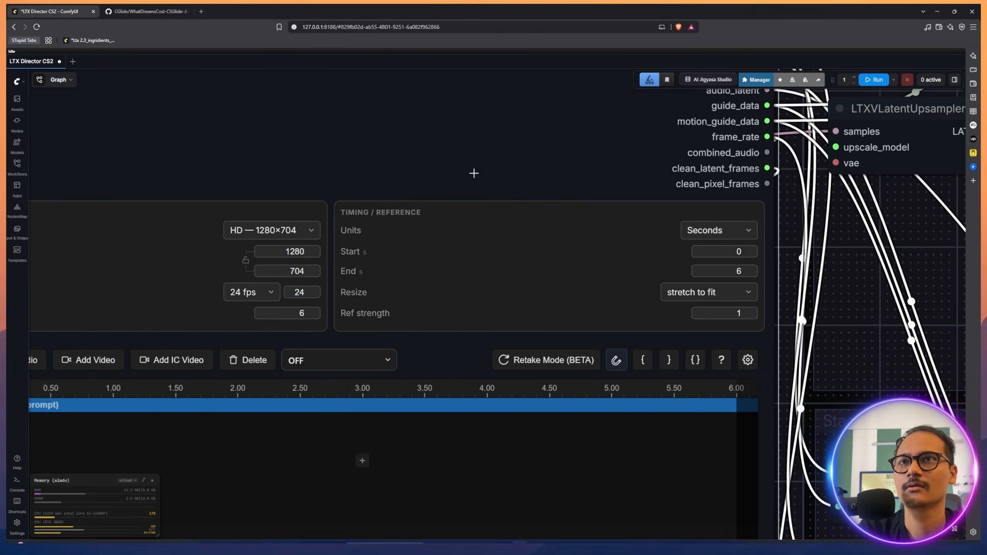
pyautogui.click(748, 250)
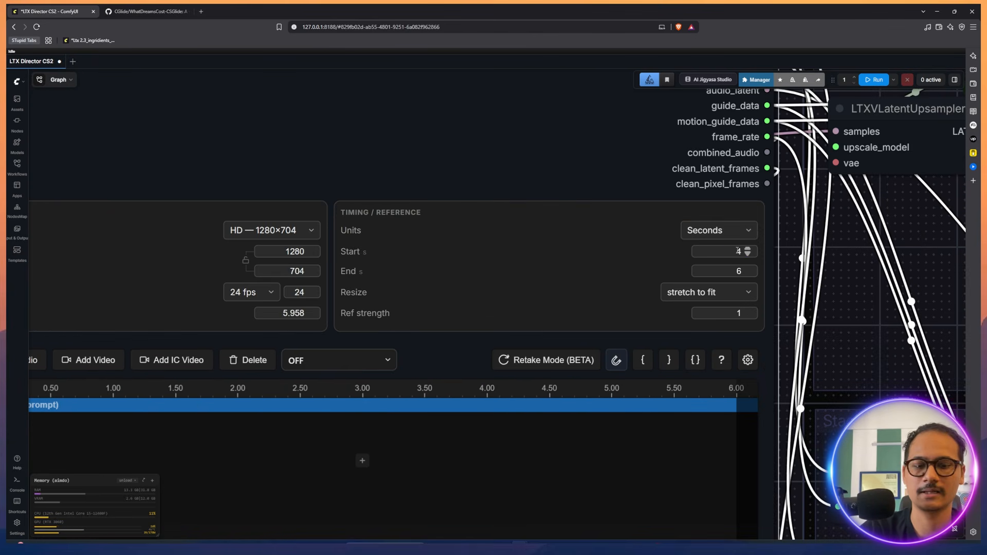
pyautogui.press('Return')
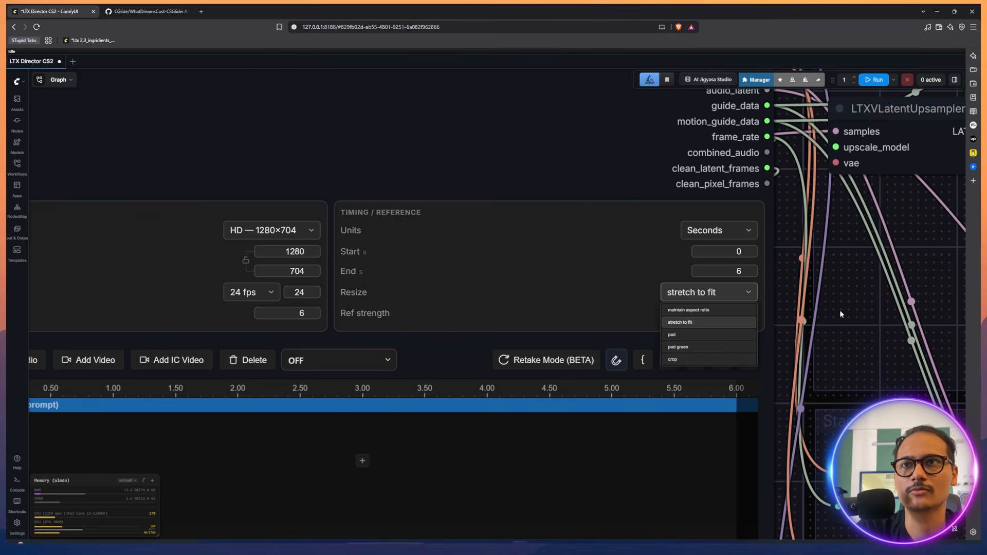
# Review the Resize options and the choices of the mode selector set to OFF above the timeline
pyautogui.click(739, 293)
pyautogui.scroll(-4, 747, 313)
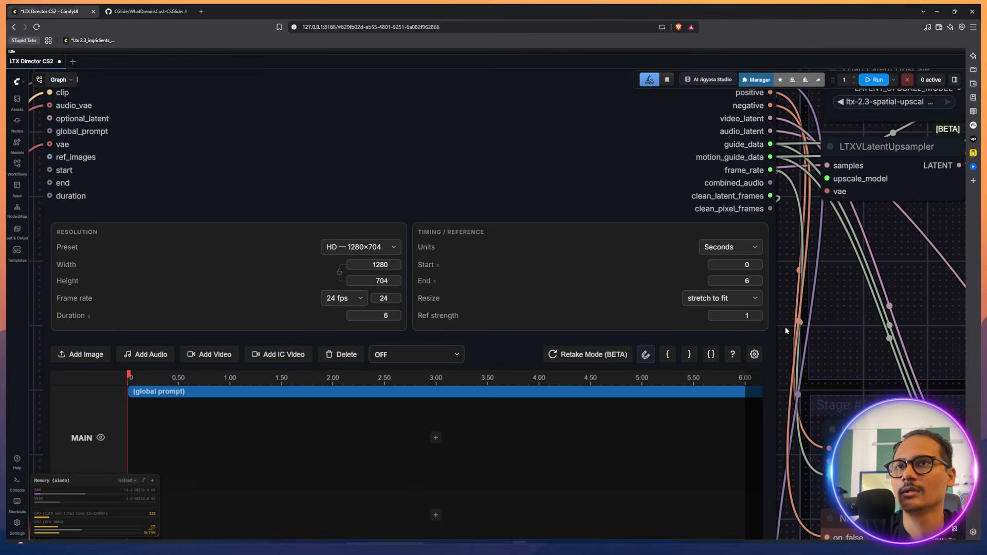
pyautogui.moveTo(846, 277); pyautogui.dragTo(827, 270)
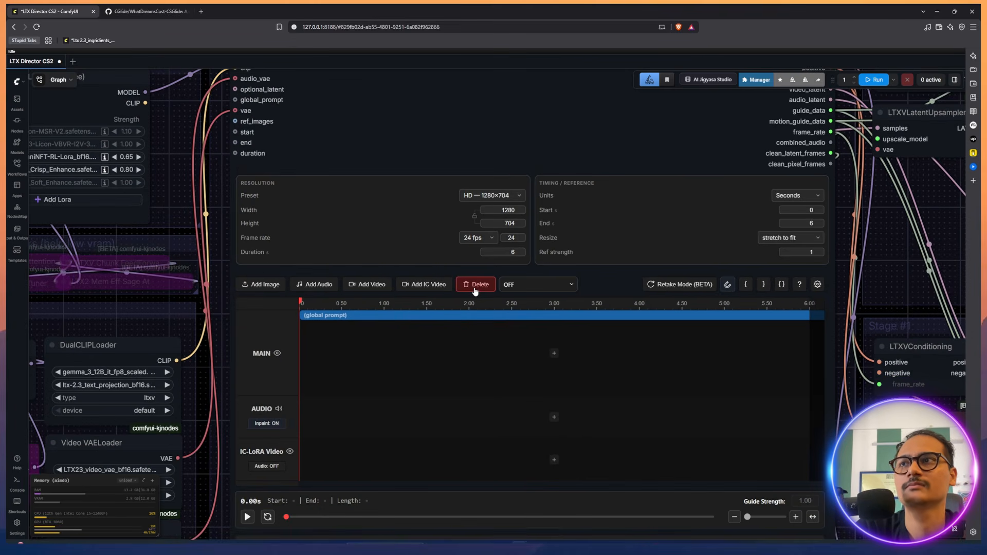
pyautogui.click(541, 286)
pyautogui.click(542, 288)
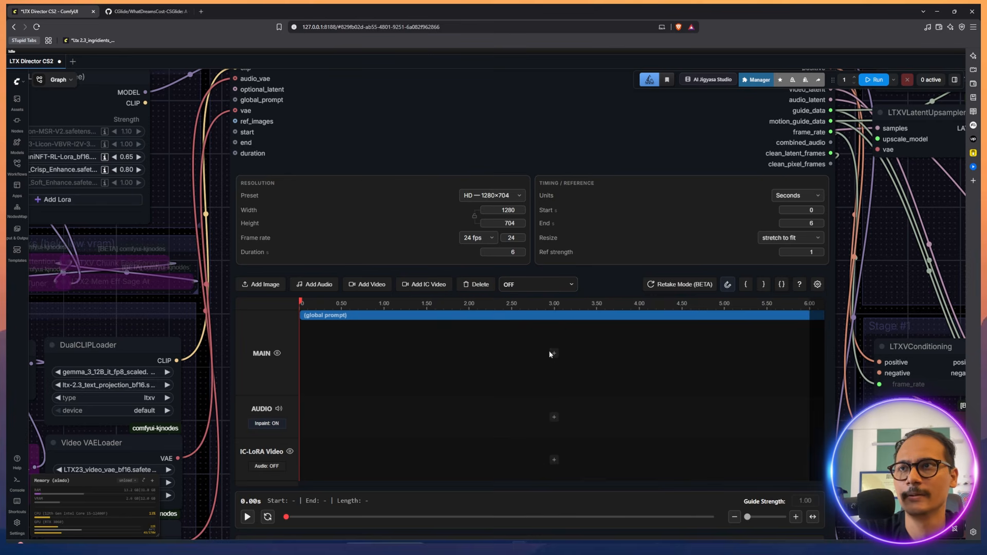
# Add the character sheet image to the start of the Main track and extend its segment to 3.00 seconds
pyautogui.click(262, 285)
pyautogui.doubleClick(222, 227)
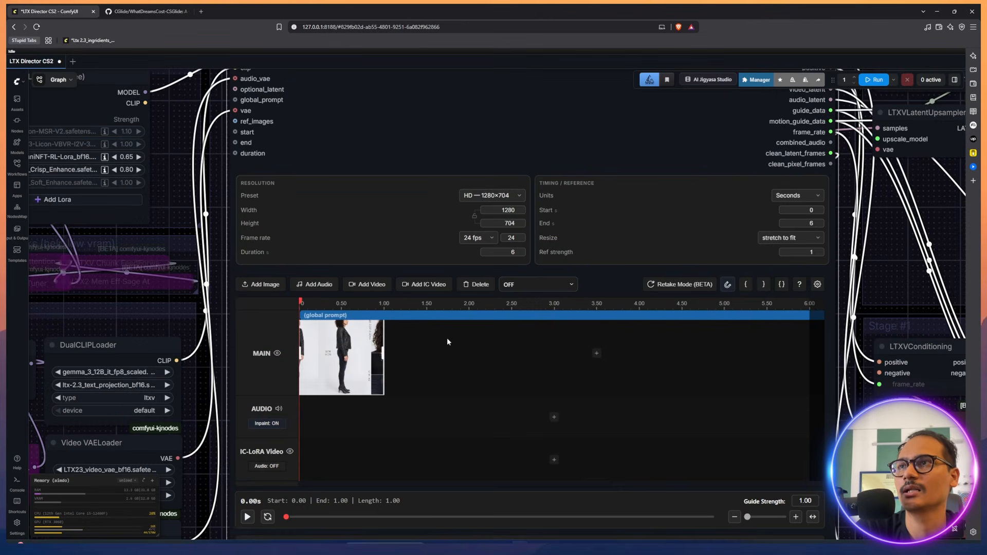
pyautogui.moveTo(342, 343); pyautogui.dragTo(406, 355)
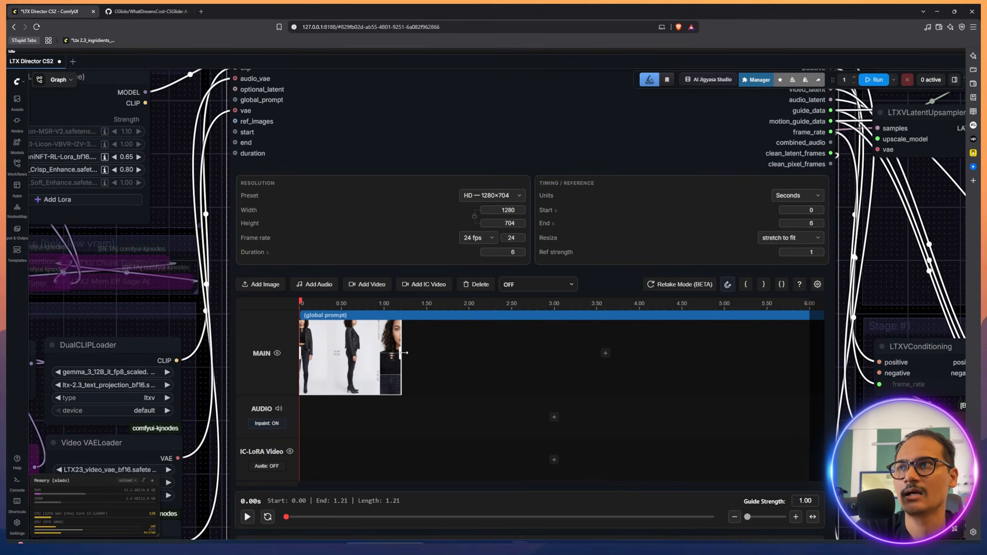
pyautogui.moveTo(402, 354); pyautogui.dragTo(555, 349)
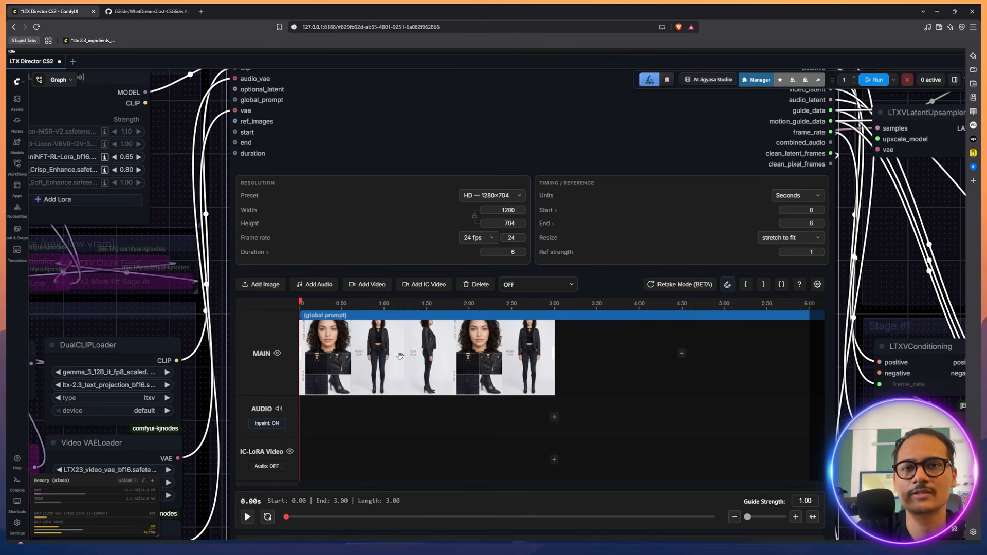
# Delete the image segment from the Main track
pyautogui.moveTo(400, 356); pyautogui.dragTo(428, 347)
pyautogui.press('Delete')
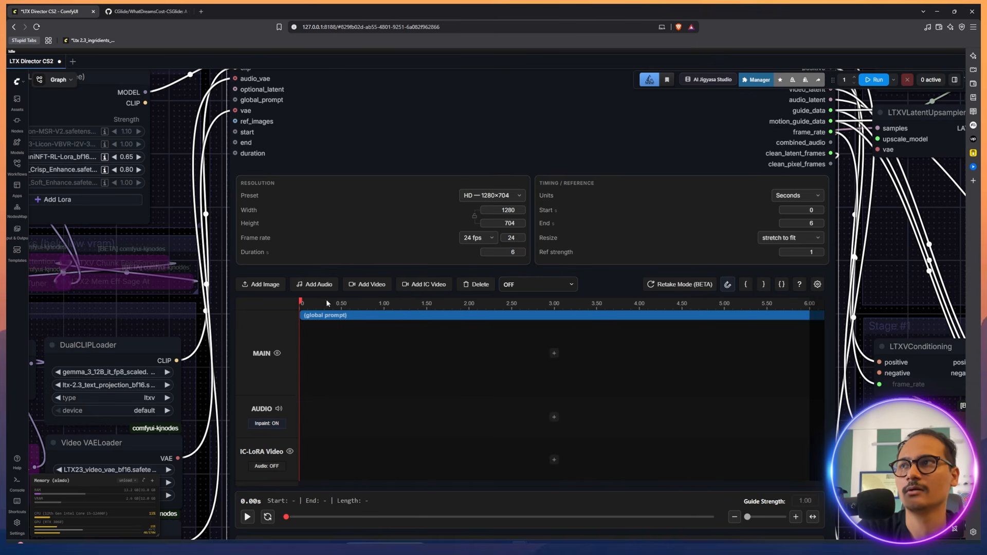
pyautogui.click(553, 354)
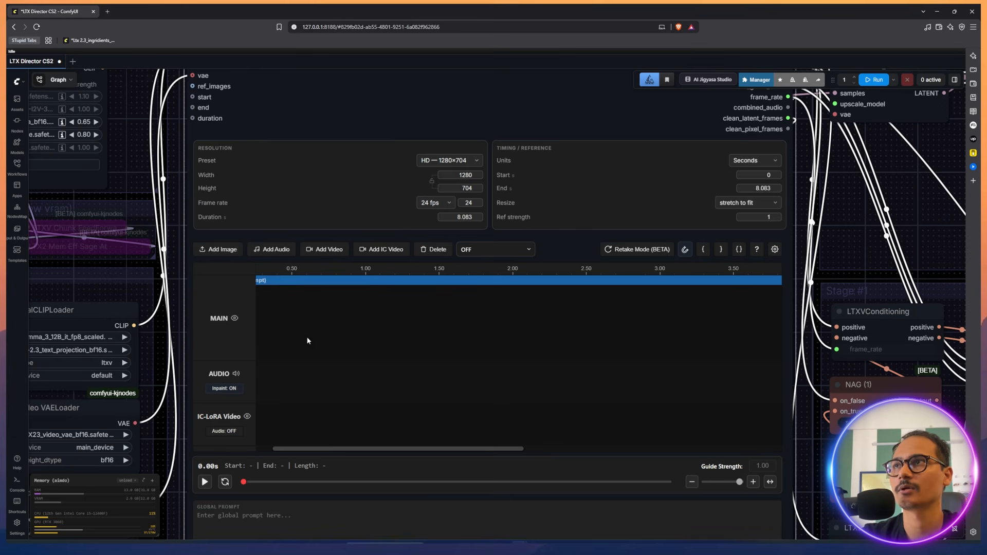
# Turn on Prompt Relay in the timeline settings
pyautogui.click(775, 250)
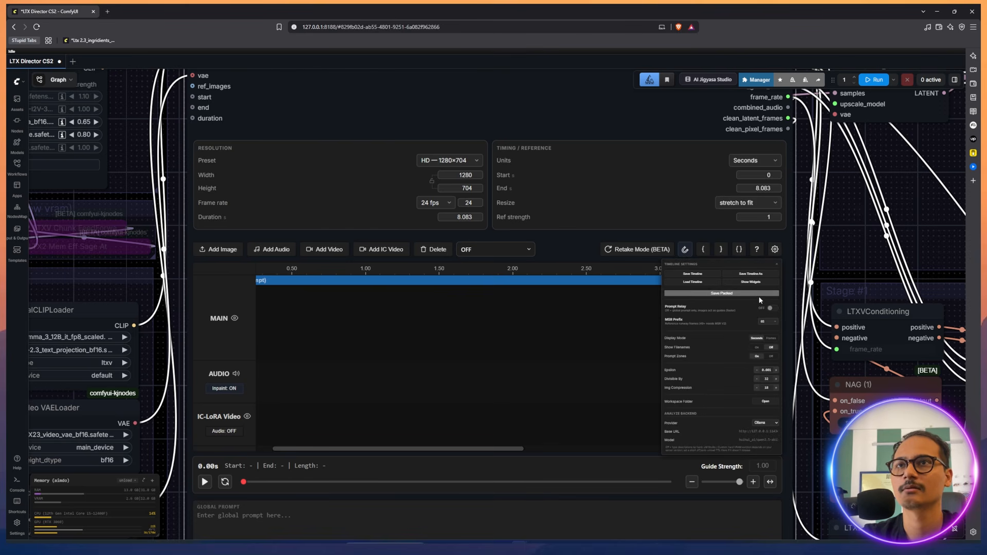
pyautogui.click(772, 308)
pyautogui.click(368, 308)
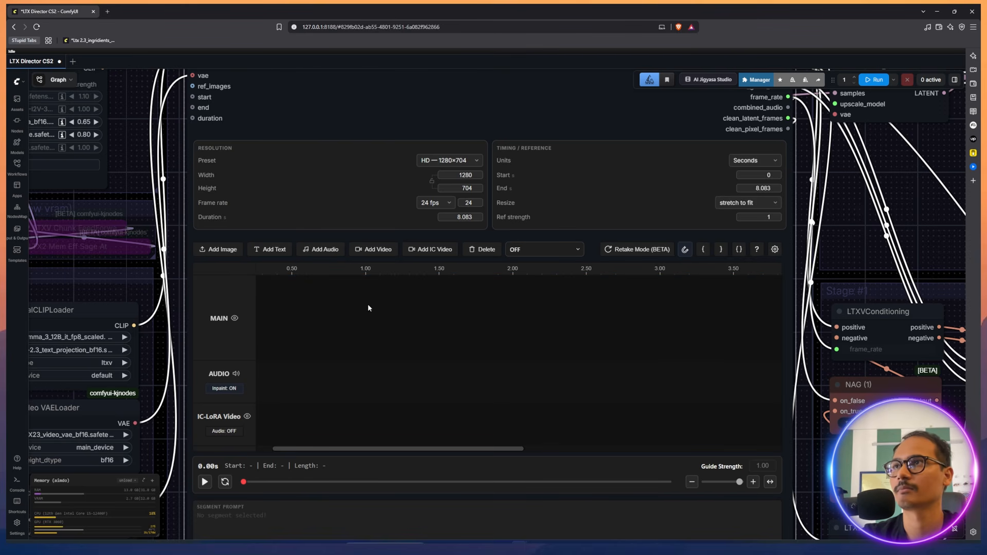
# Try out a text segment on the Main track, stretching it to about 1.13 seconds, then delete it
pyautogui.click(280, 251)
pyautogui.moveTo(319, 319); pyautogui.dragTo(268, 324)
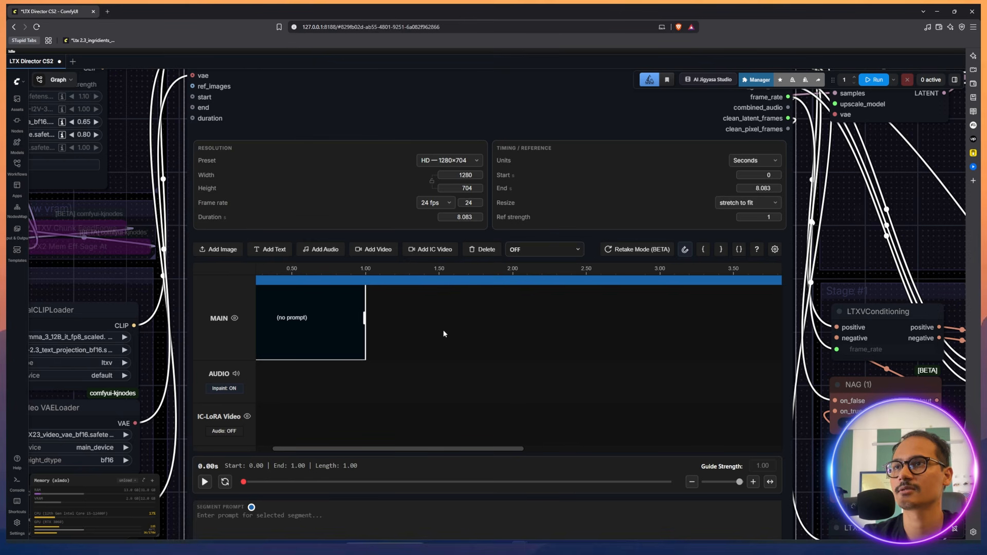
pyautogui.scroll(-3, 443, 334)
pyautogui.click(322, 319)
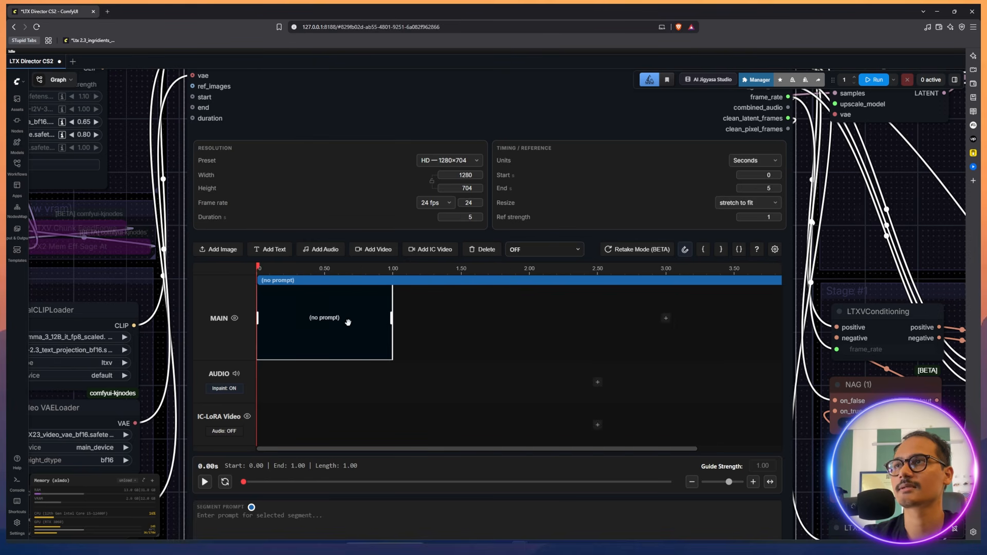
pyautogui.moveTo(346, 324); pyautogui.dragTo(408, 309)
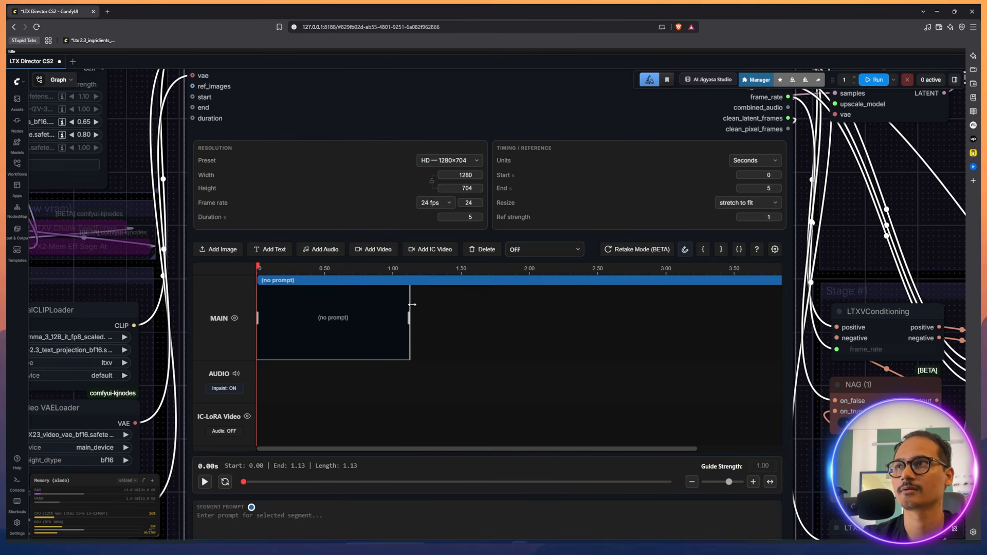
pyautogui.press('Delete')
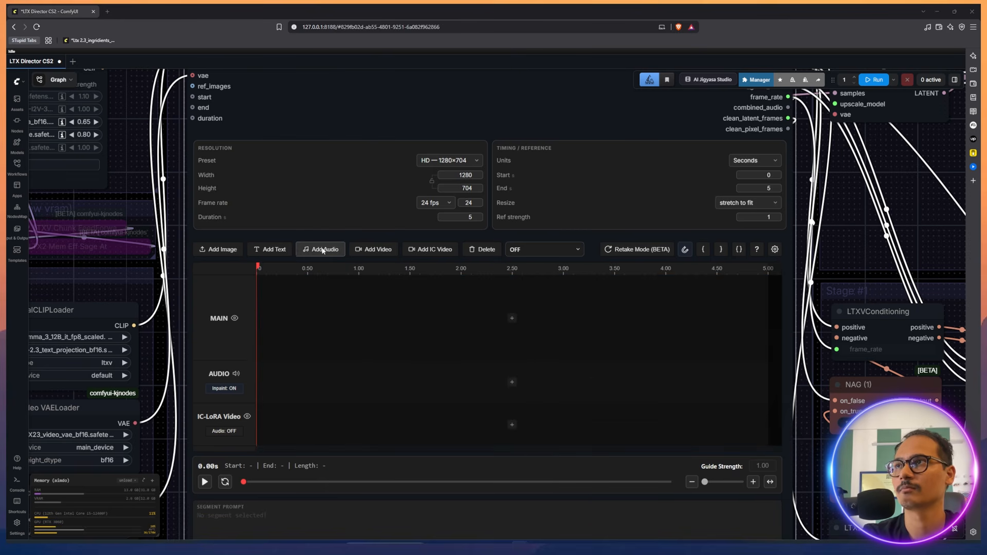
# Add the audio file audio test Ltx 2.3.wav to the Audio track of the timeline
pyautogui.click(319, 249)
pyautogui.doubleClick(241, 436)
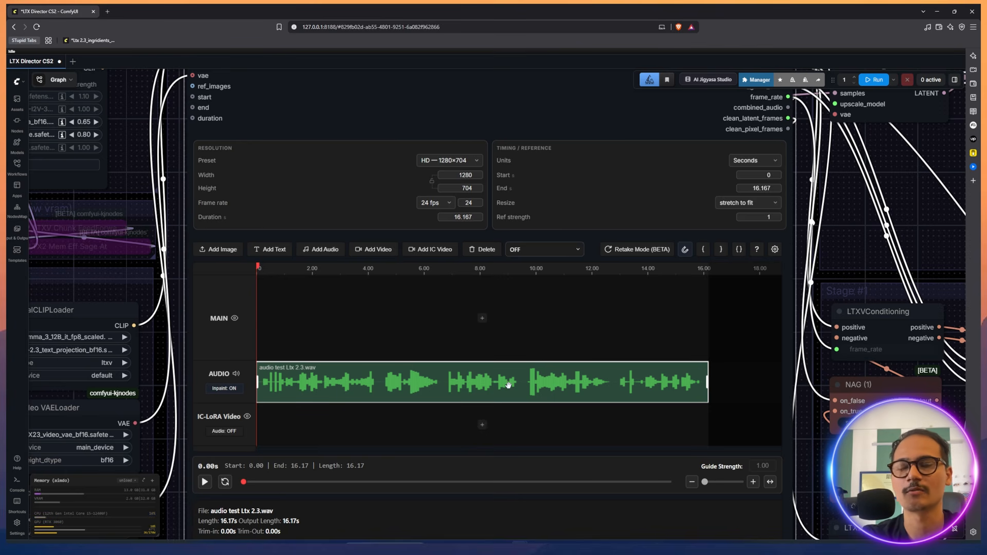
# Delete the audio clip from the Audio track, then play the timeline briefly and return the playhead to the start
pyautogui.press('Delete')
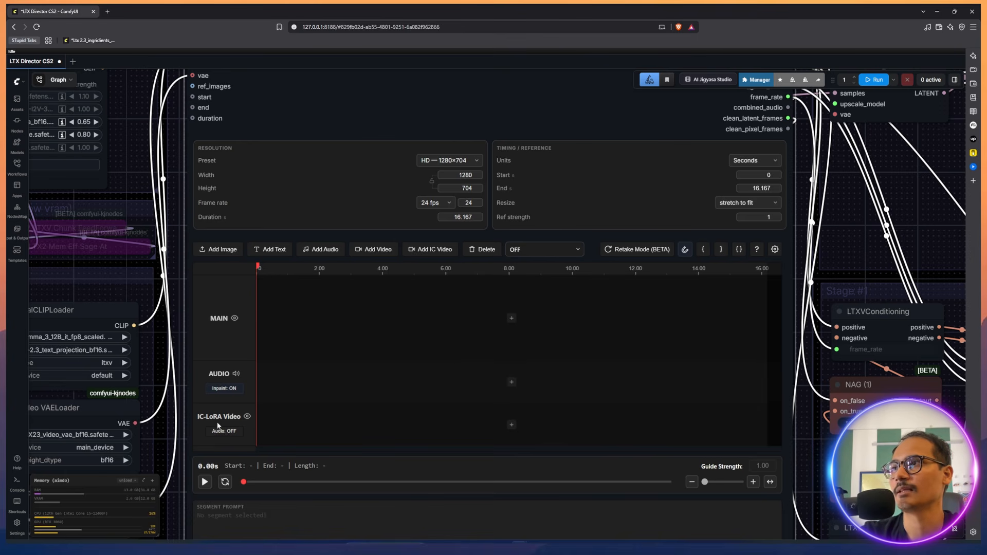
pyautogui.scroll(-3, 170, 334)
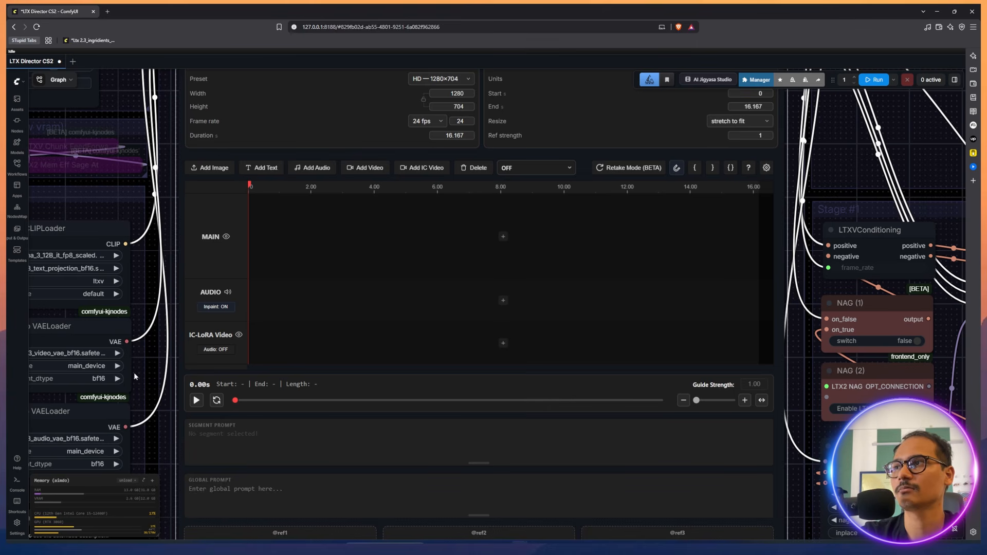
pyautogui.scroll(-3, 159, 355)
pyautogui.click(199, 326)
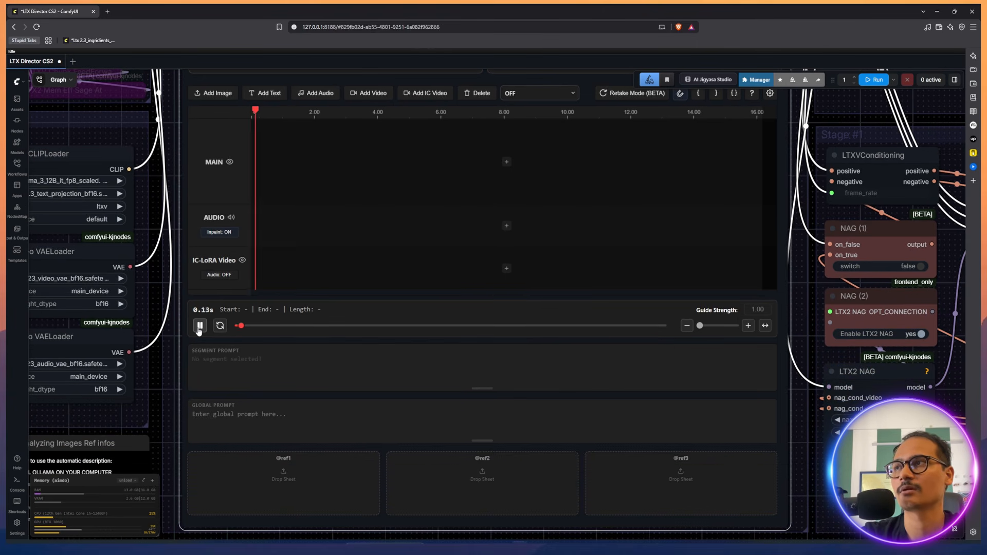
pyautogui.click(200, 328)
pyautogui.moveTo(269, 328); pyautogui.dragTo(223, 318)
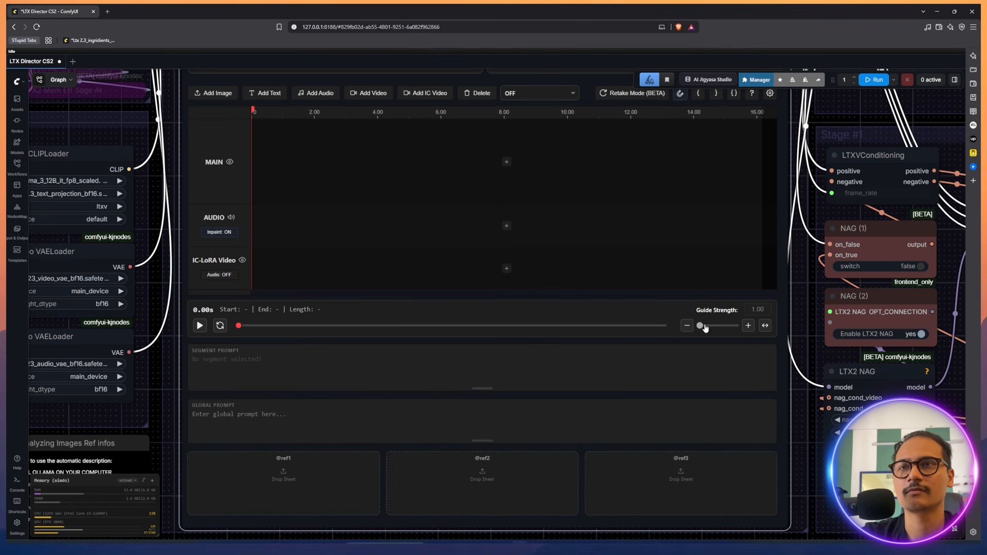
pyautogui.moveTo(801, 298); pyautogui.dragTo(759, 412)
pyautogui.moveTo(659, 441)
pyautogui.mouseDown()
pyautogui.moveTo(680, 441)
pyautogui.moveTo(658, 441)
pyautogui.mouseUp()
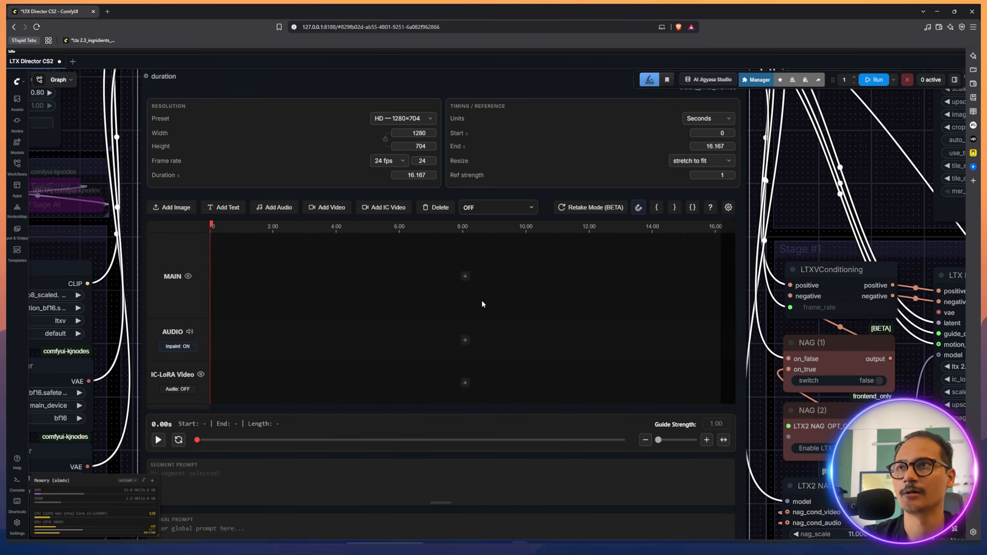
pyautogui.scroll(5, 481, 304)
pyautogui.scroll(-2, 482, 305)
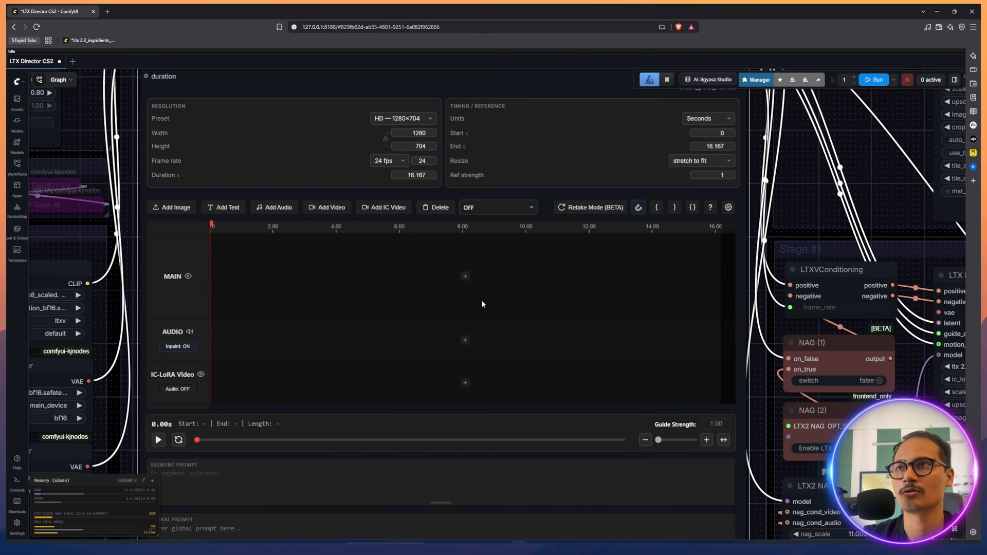
pyautogui.scroll(-3, 482, 304)
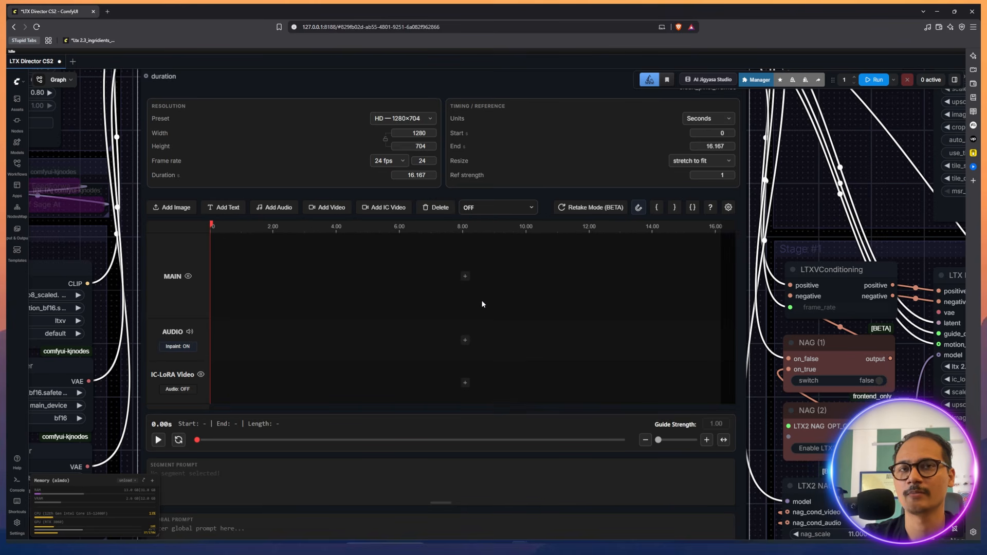
pyautogui.scroll(-1, 756, 411)
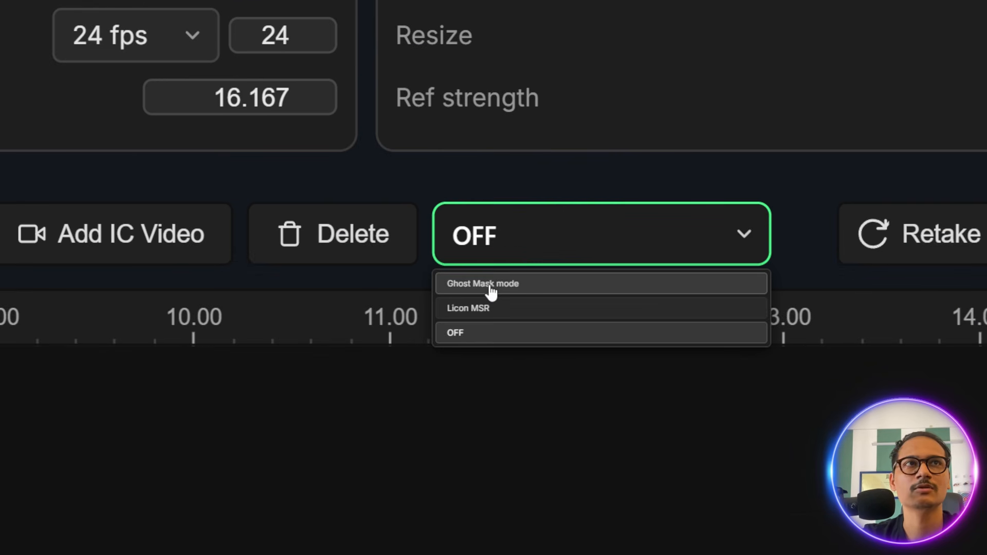
# Set the timeline mode to Ghost Mask mode and enable the LTX-2.3-Licon-MSR-V2 LoRA in the Power Lora Loader
pyautogui.click(487, 339)
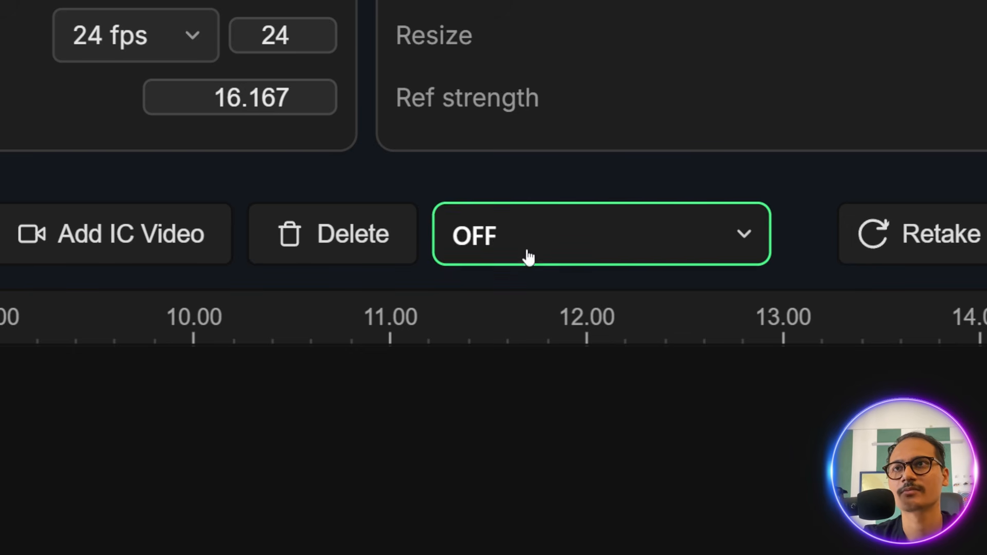
pyautogui.click(551, 248)
pyautogui.click(522, 297)
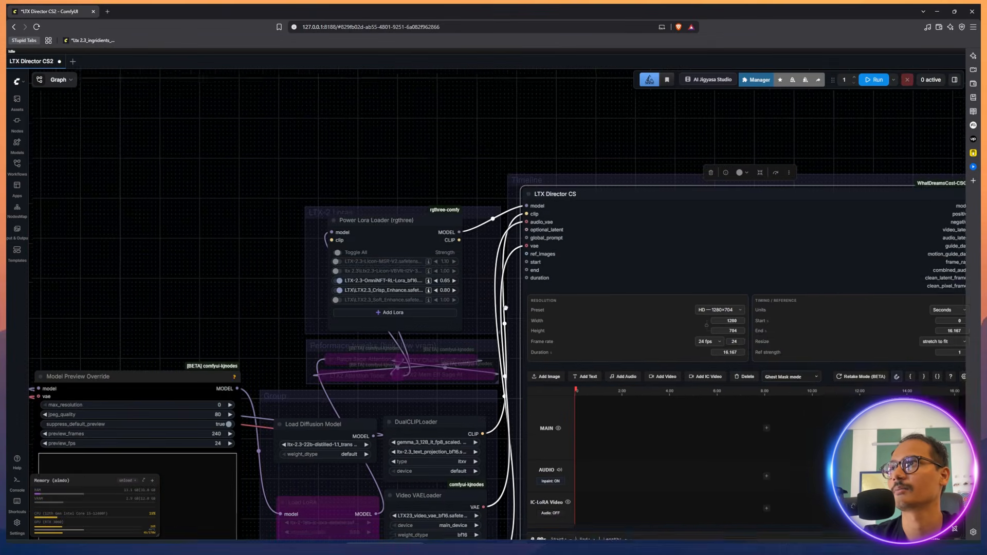
pyautogui.scroll(10, 456, 247)
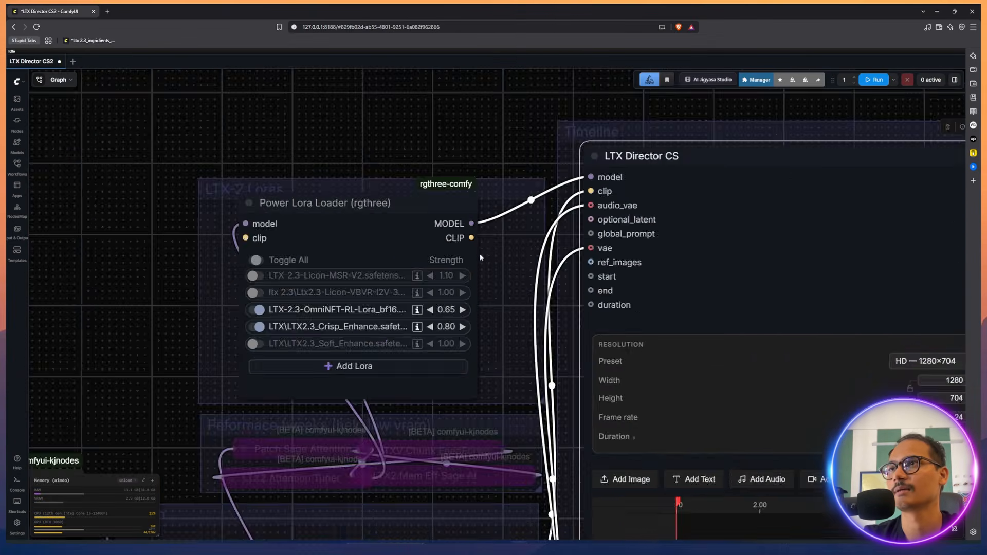
pyautogui.click(116, 294)
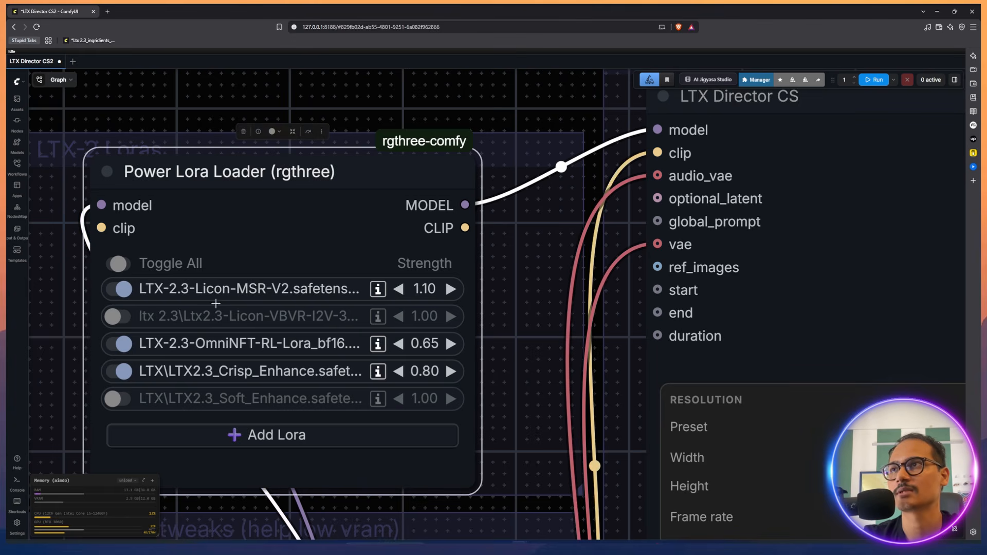
# Set the timeline mode back to OFF and disable the LTX-2.3-Licon-MSR-V2 LoRA
pyautogui.moveTo(530, 375); pyautogui.dragTo(282, 117)
pyautogui.scroll(-9, 531, 296)
pyautogui.click(666, 218)
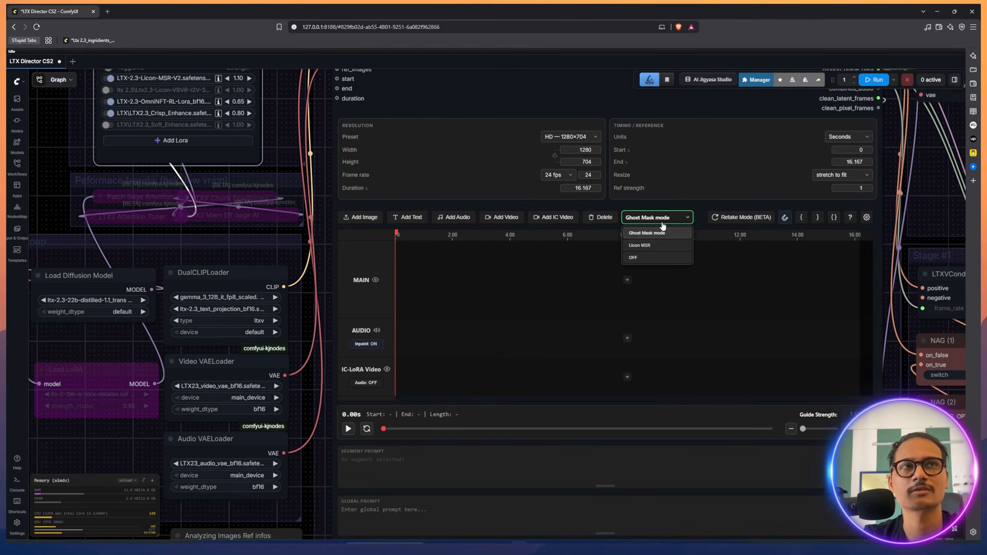
pyautogui.click(644, 256)
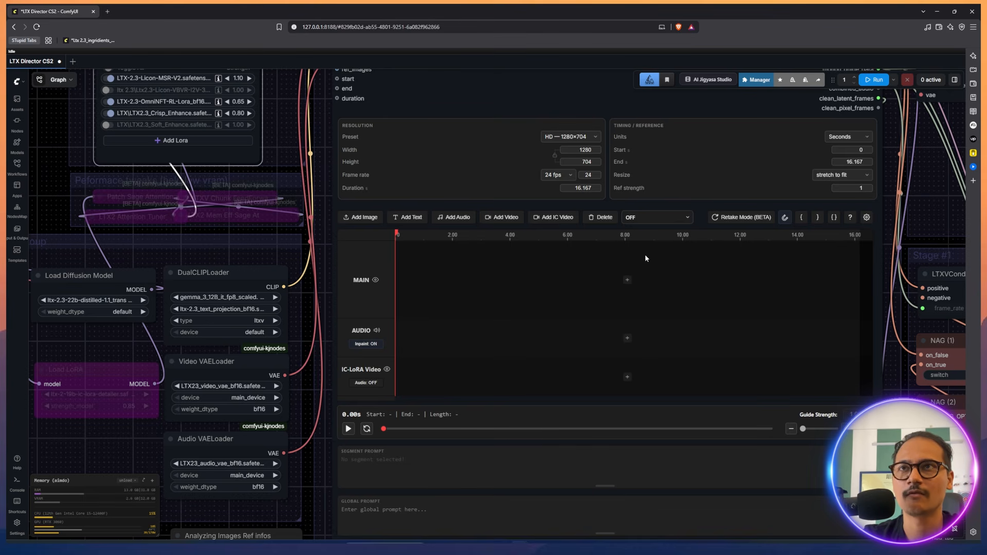
pyautogui.moveTo(322, 212); pyautogui.dragTo(94, 206)
pyautogui.click(225, 169)
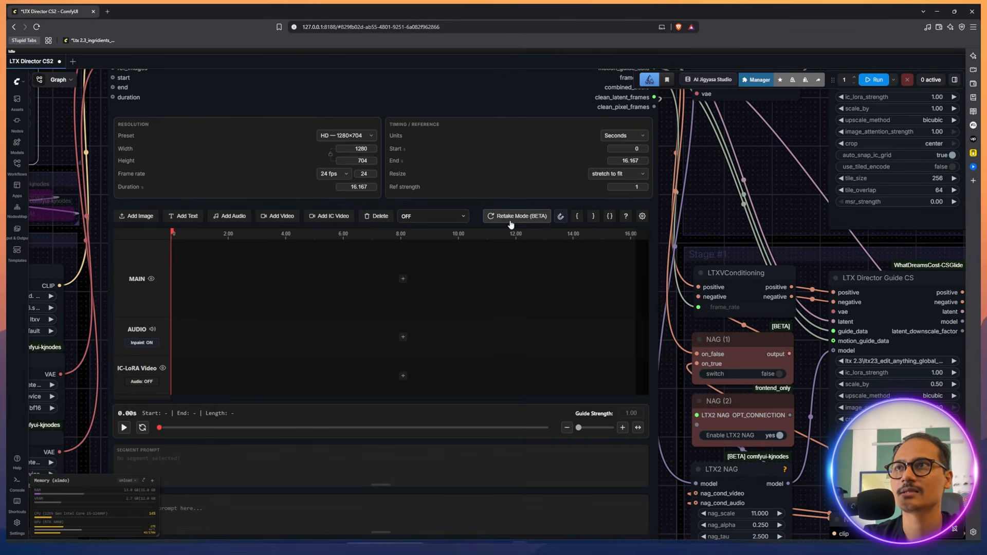
# Check the timeline mode options, keep OFF, and switch Retake Mode on to view its video track, then off again
pyautogui.click(433, 216)
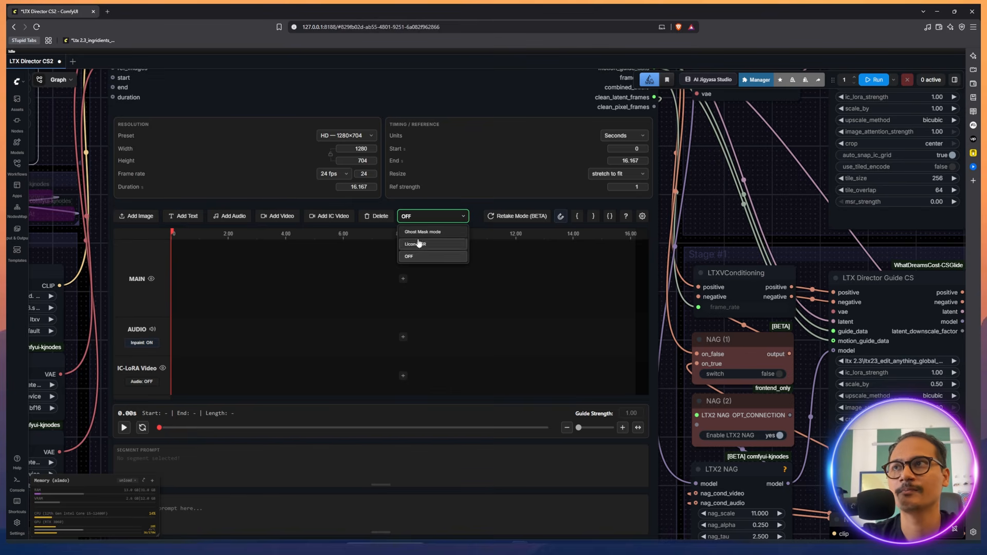
pyautogui.click(421, 257)
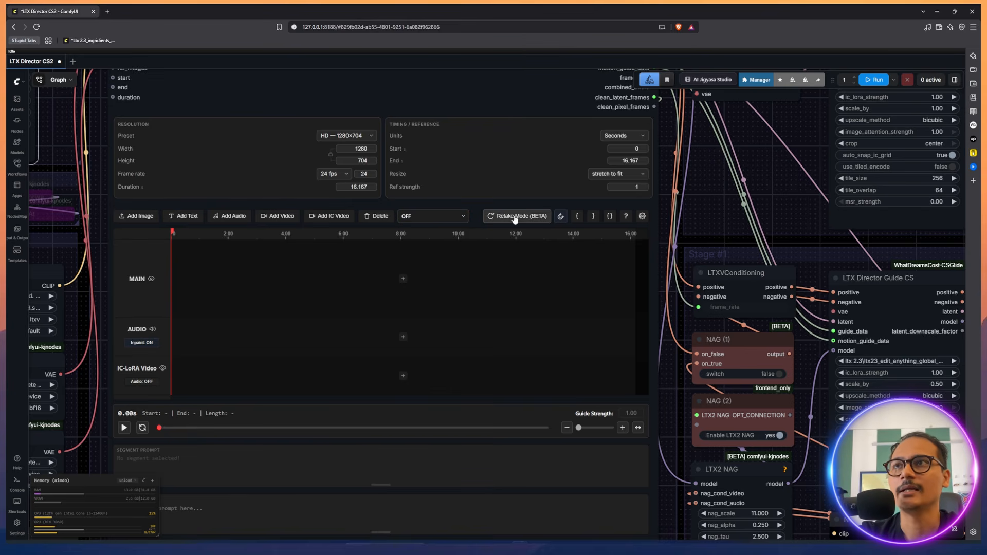
pyautogui.click(514, 216)
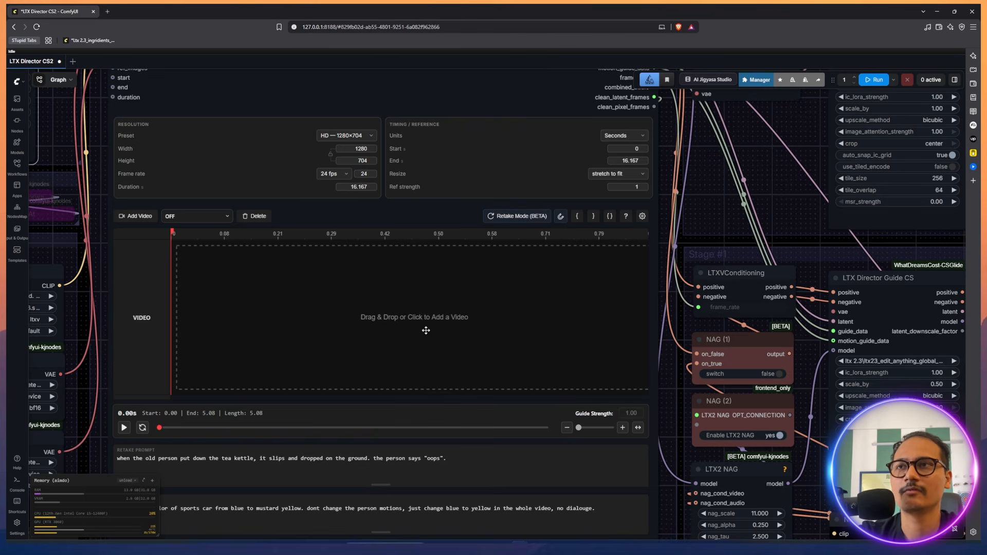
pyautogui.moveTo(721, 194); pyautogui.dragTo(465, 342)
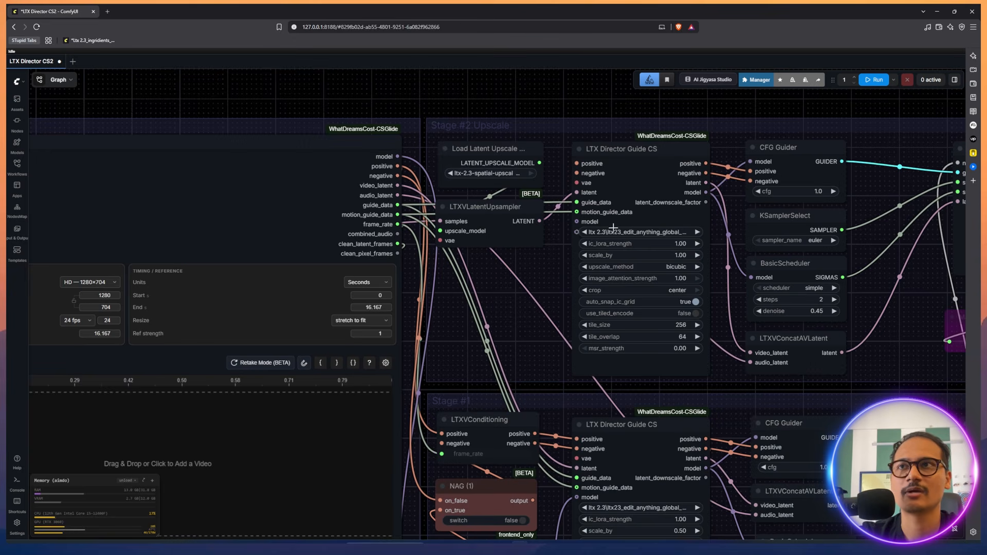
pyautogui.moveTo(426, 380); pyautogui.dragTo(790, 245)
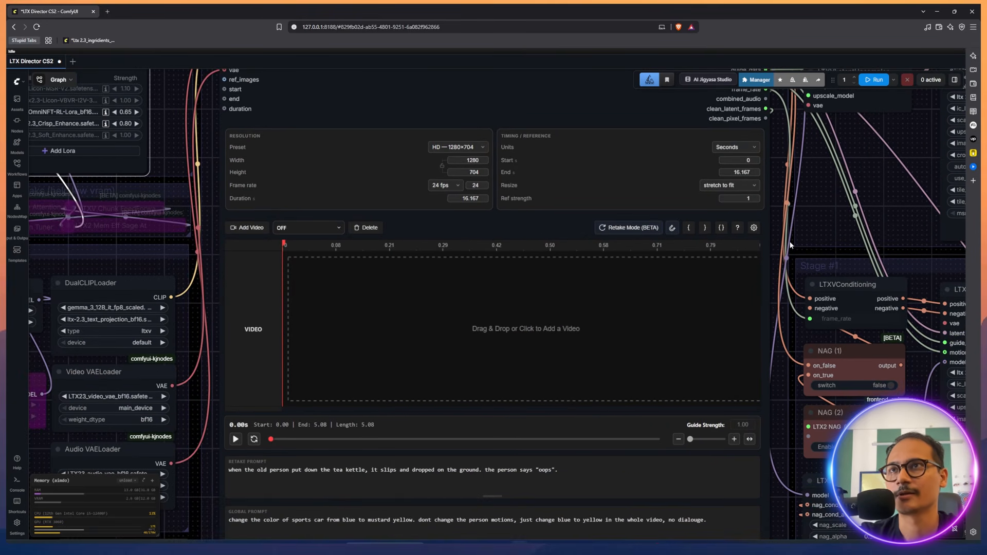
pyautogui.click(634, 232)
# Examine the snapping and bracket controls beside Retake Mode and look through the timeline settings
pyautogui.scroll(5, 756, 249)
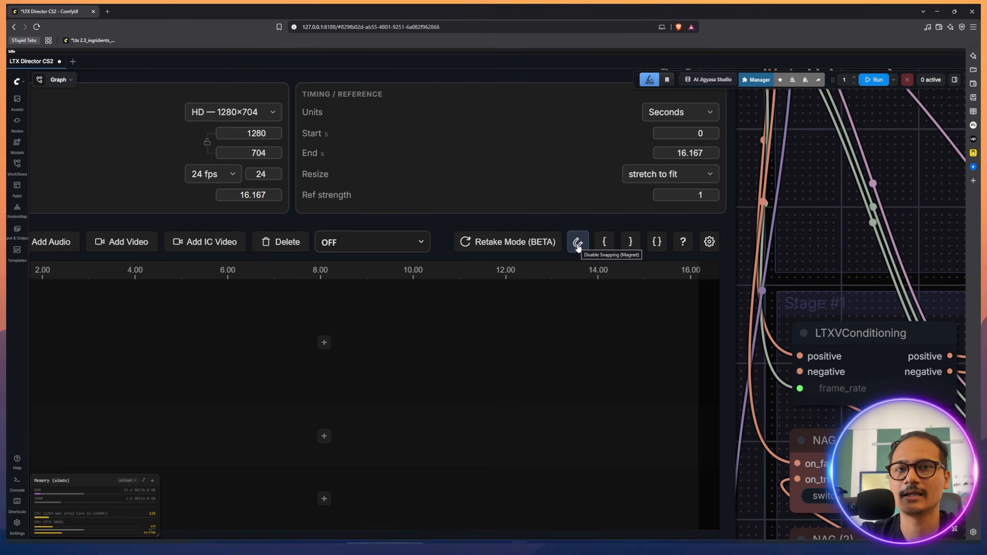
pyautogui.scroll(7, 602, 246)
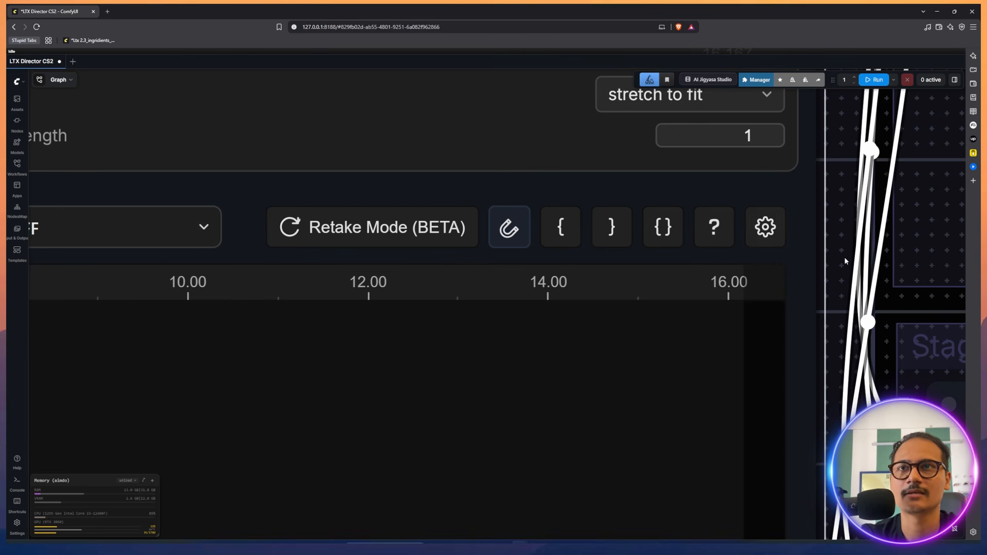
pyautogui.scroll(-5, 844, 257)
pyautogui.moveTo(844, 257); pyautogui.dragTo(809, 202)
pyautogui.click(779, 191)
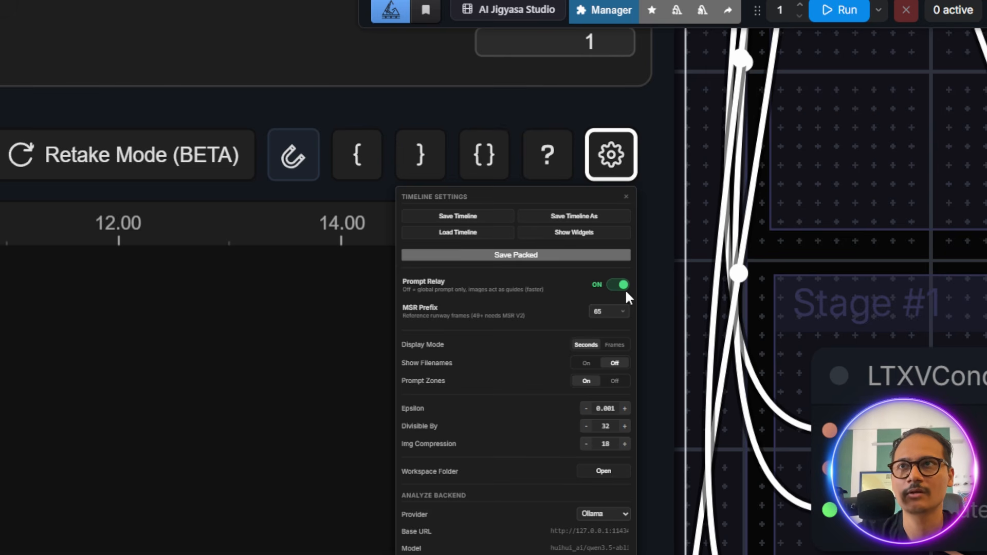
pyautogui.press('Escape')
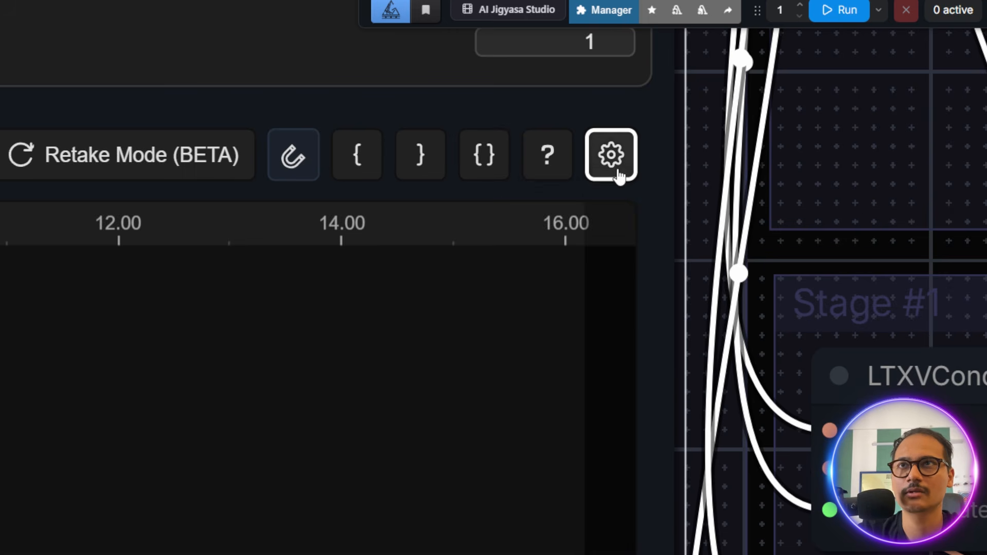
# Switch Prompt Relay off and back on in the timeline settings, and view the Analyze Backend provider options without changing them
pyautogui.click(617, 169)
pyautogui.click(617, 286)
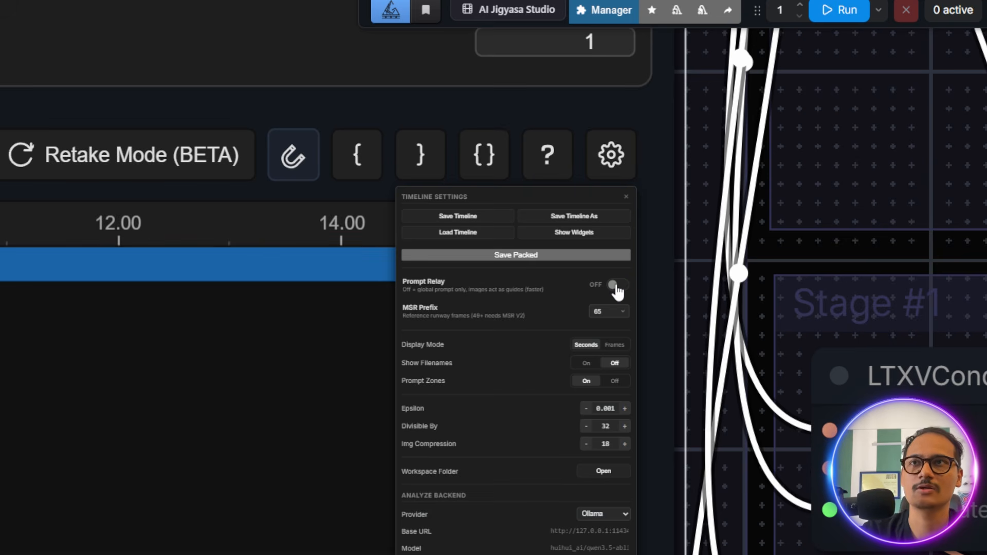
pyautogui.click(617, 286)
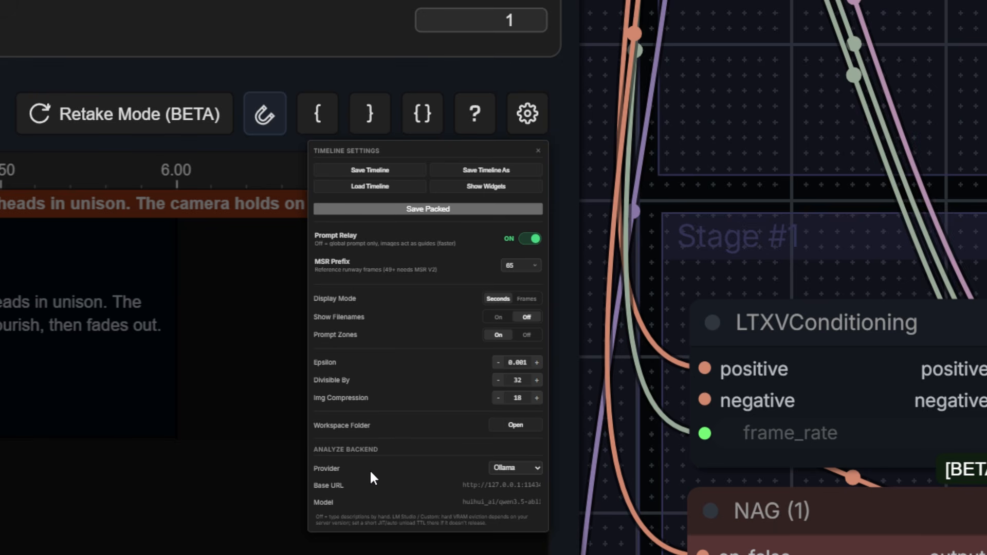
pyautogui.click(525, 469)
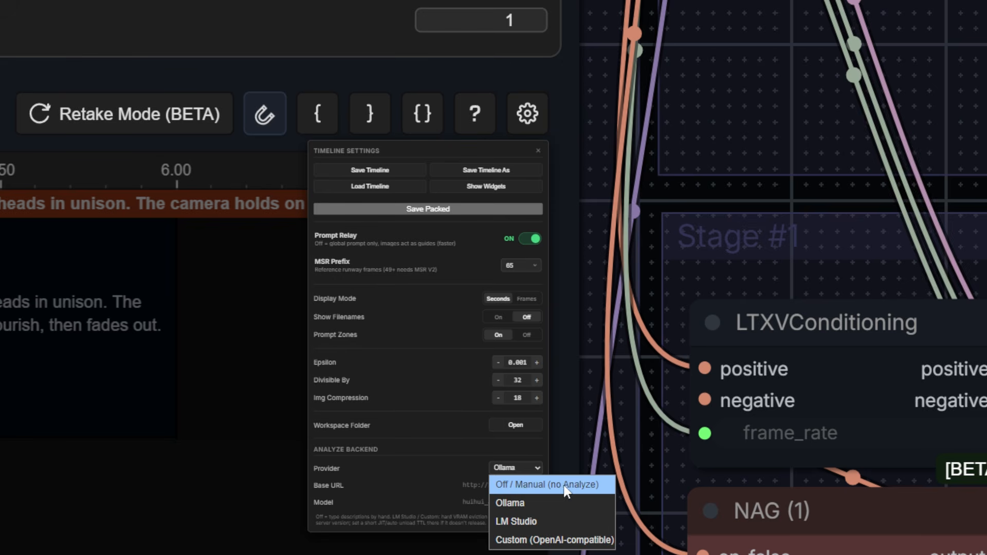
pyautogui.press('Escape')
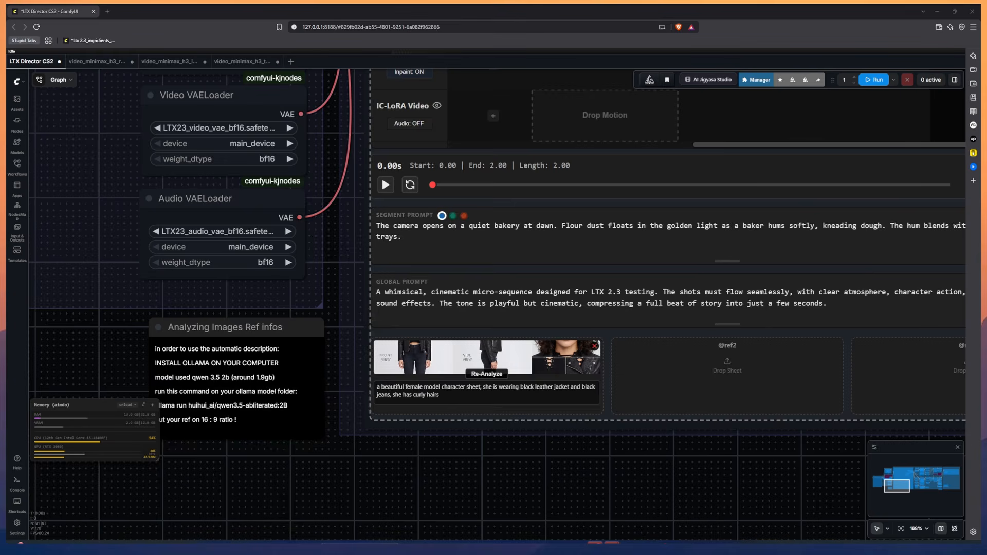
# View the female model character sheet image, close it, and examine the text description under the first reference image
pyautogui.moveTo(986, 221); pyautogui.dragTo(757, 177)
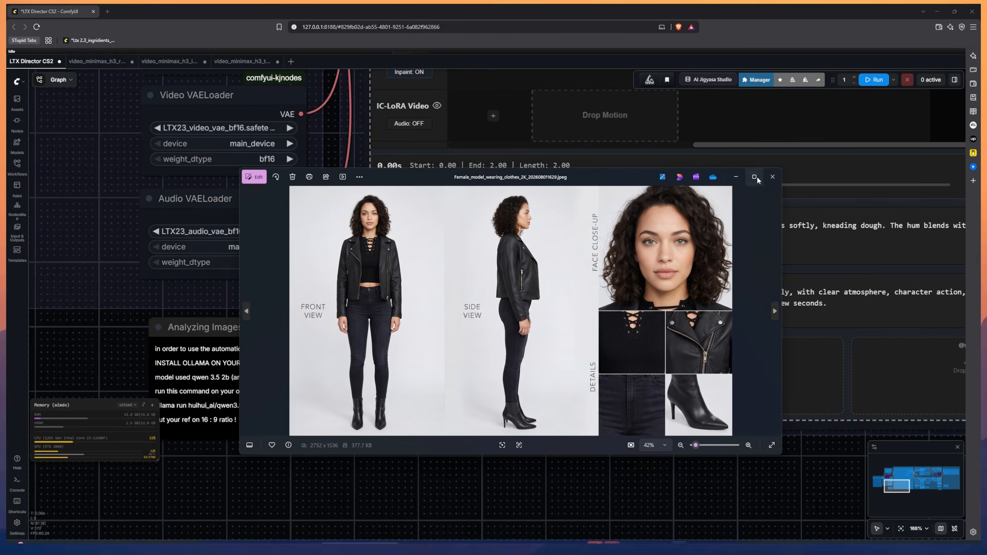
pyautogui.click(771, 180)
pyautogui.scroll(3, 461, 434)
pyautogui.scroll(1, 461, 434)
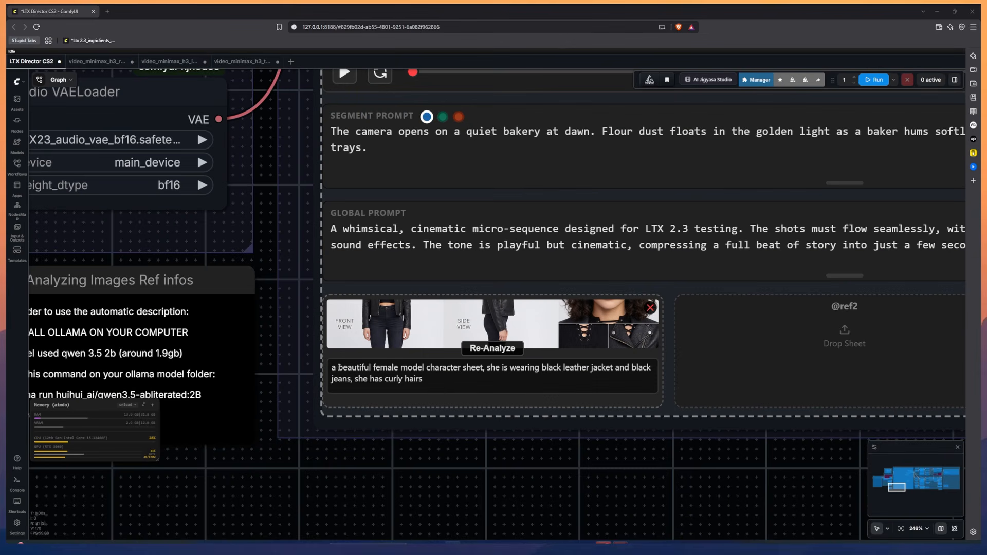
pyautogui.tripleClick(380, 369)
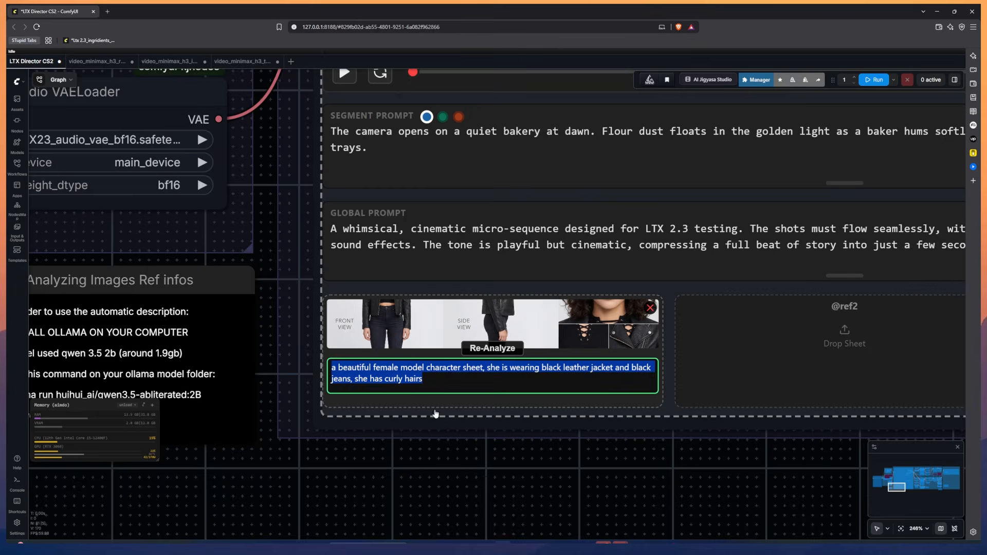
pyautogui.moveTo(436, 417); pyautogui.dragTo(503, 405)
pyautogui.scroll(-4, 519, 422)
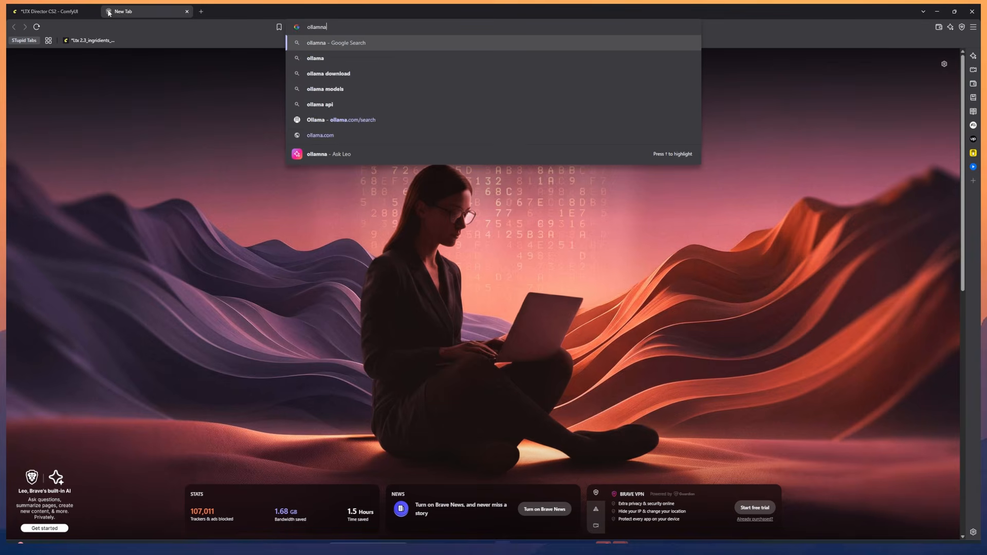
# Visit the model search page on ollama.com in a separate browser tab, then close it
pyautogui.press('BackSpace')
pyautogui.press('Return')
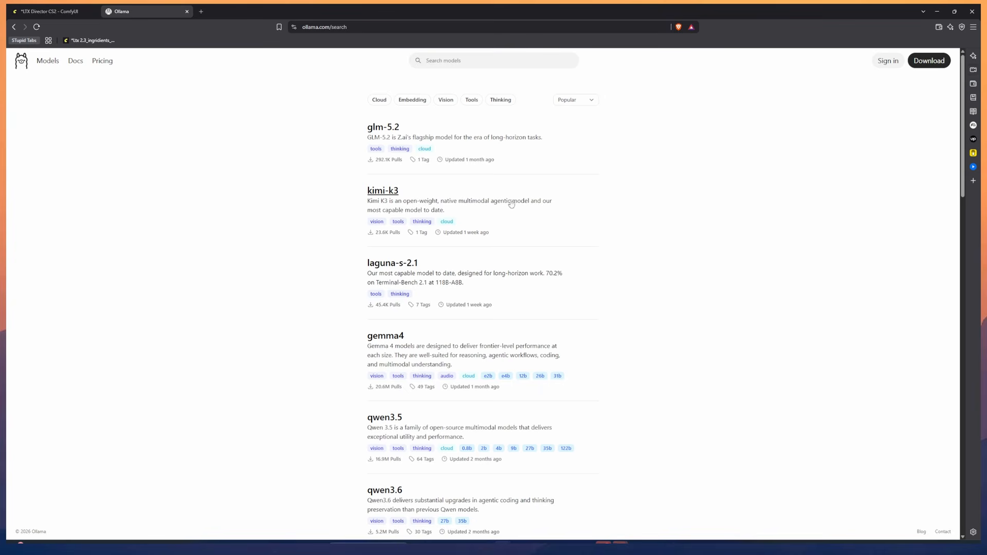
pyautogui.hotkey('ctrl', 'w')
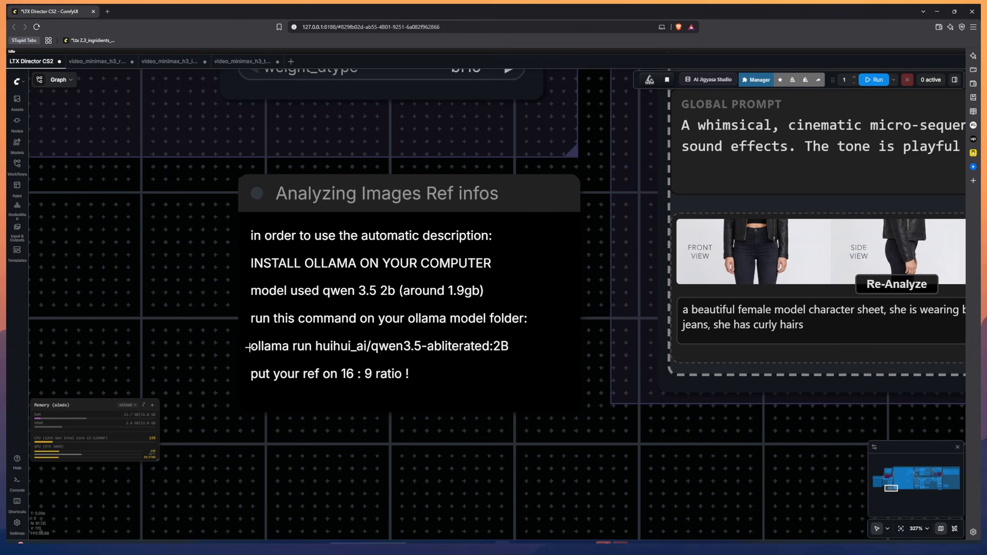
# Copy the command "ollama run huihui_ai/qwen3.5-abliterated:2B" from the Analyzing Images Ref infos note
pyautogui.moveTo(252, 346); pyautogui.dragTo(509, 346)
pyautogui.hotkey('ctrl', 'c')
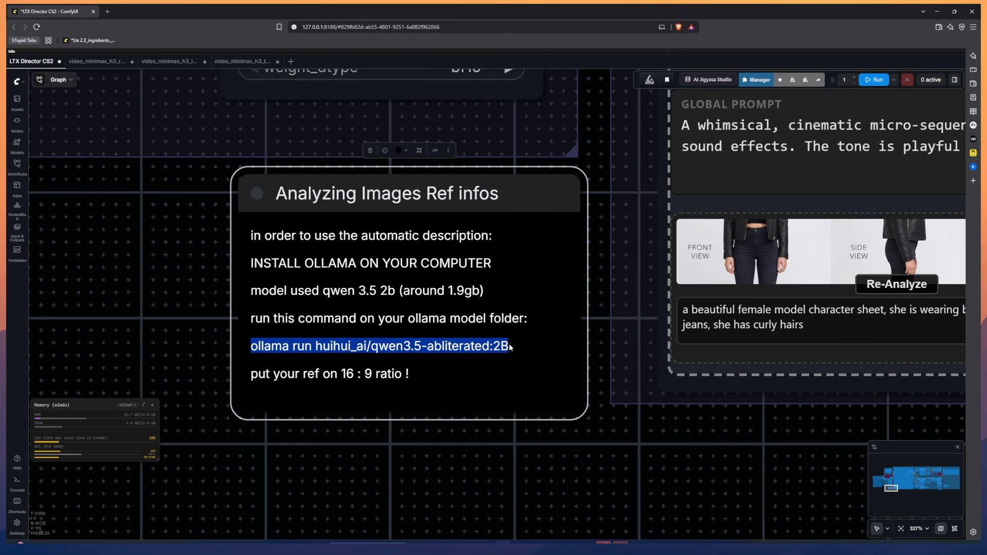
# Open a Command Prompt window, paste the command "ollama run huihui_ai/qwen3.5-abliterated:2B" without running it, and close the window
pyautogui.press('super')
pyautogui.write('cmd')
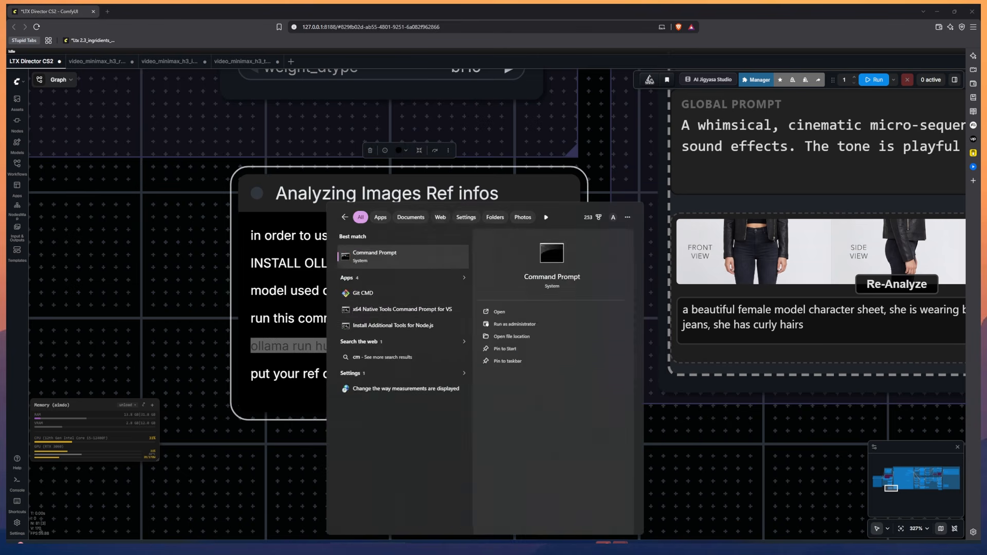
pyautogui.press('Return')
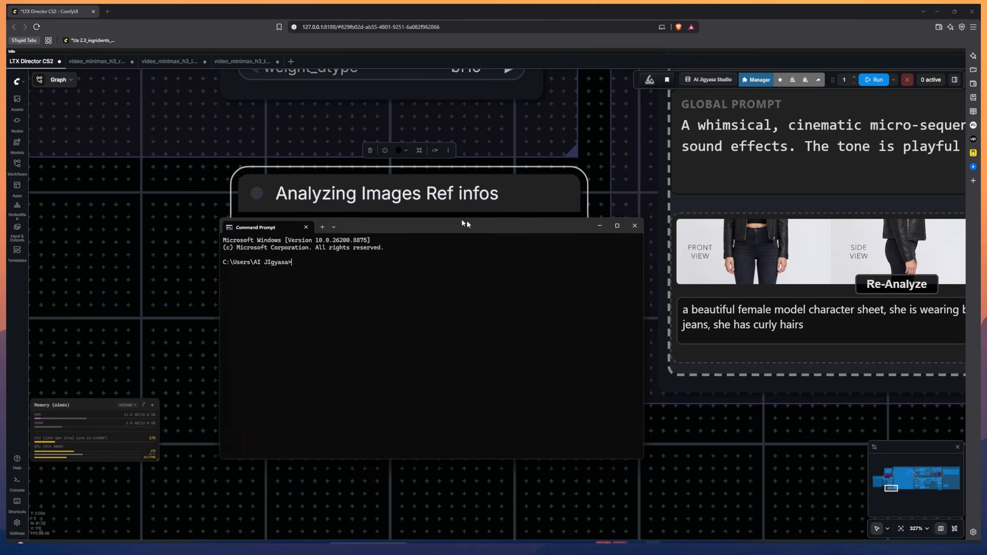
pyautogui.hotkey('ctrl', 'v')
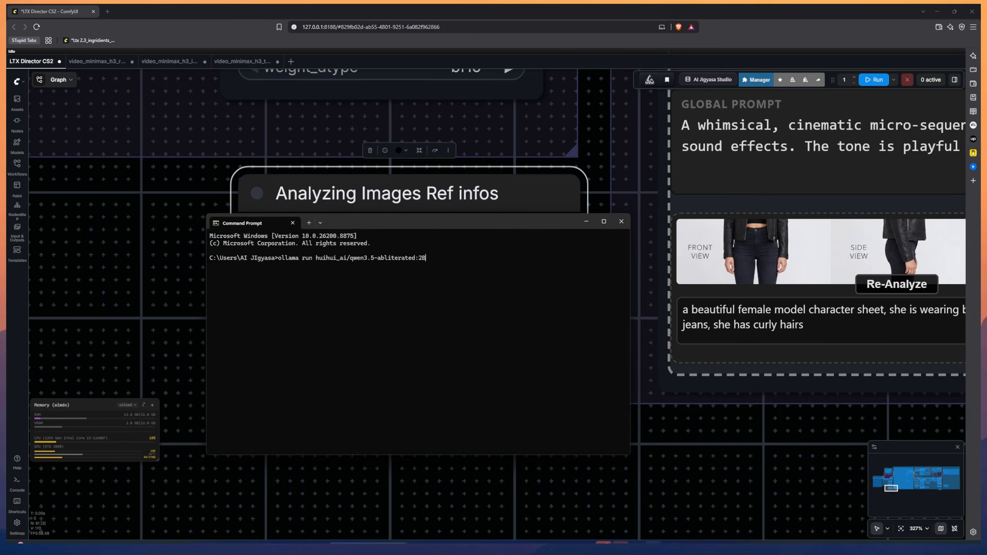
pyautogui.click(621, 221)
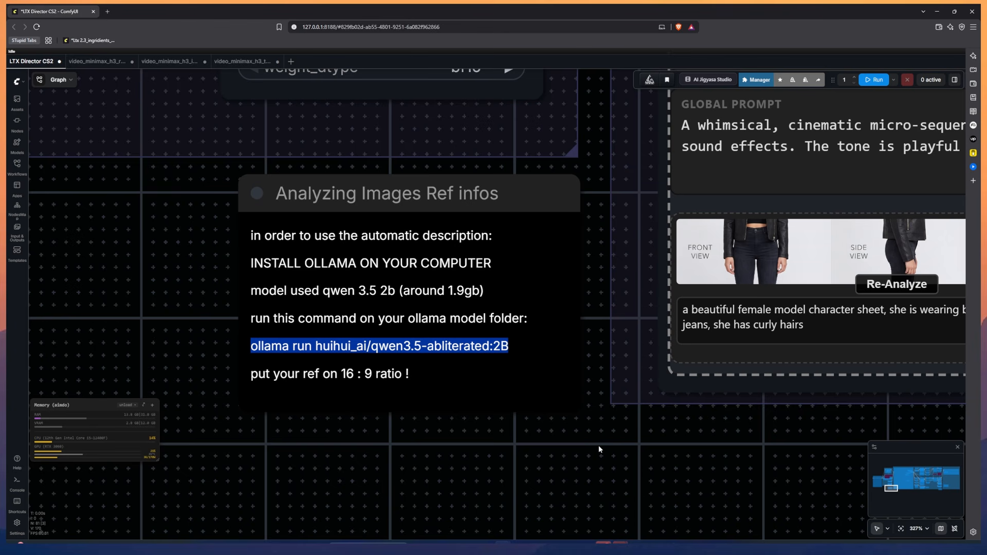
# Examine the three reference sheet slots beneath the global prompt and the Re-Analyze option on the first reference image
pyautogui.scroll(-5, 599, 445)
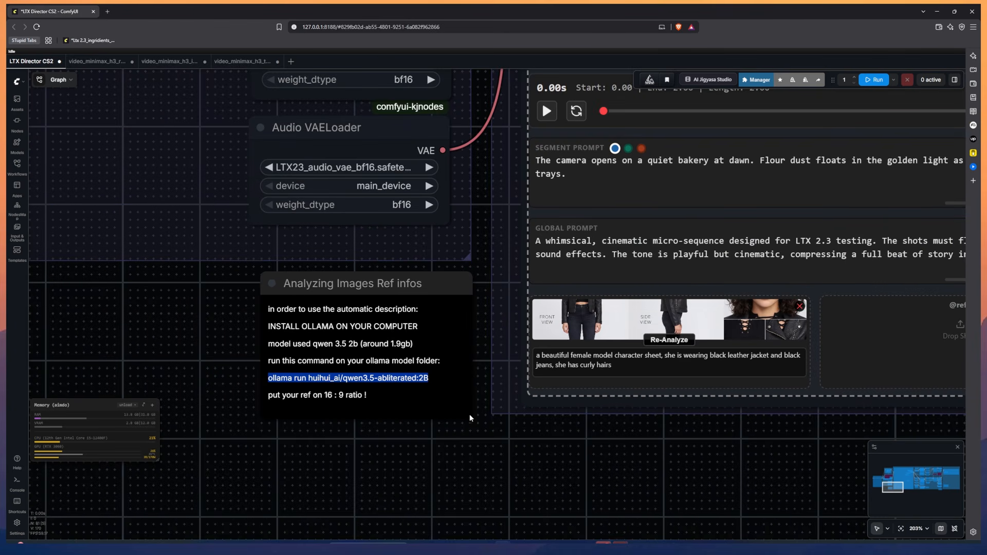
pyautogui.moveTo(604, 443); pyautogui.dragTo(439, 467)
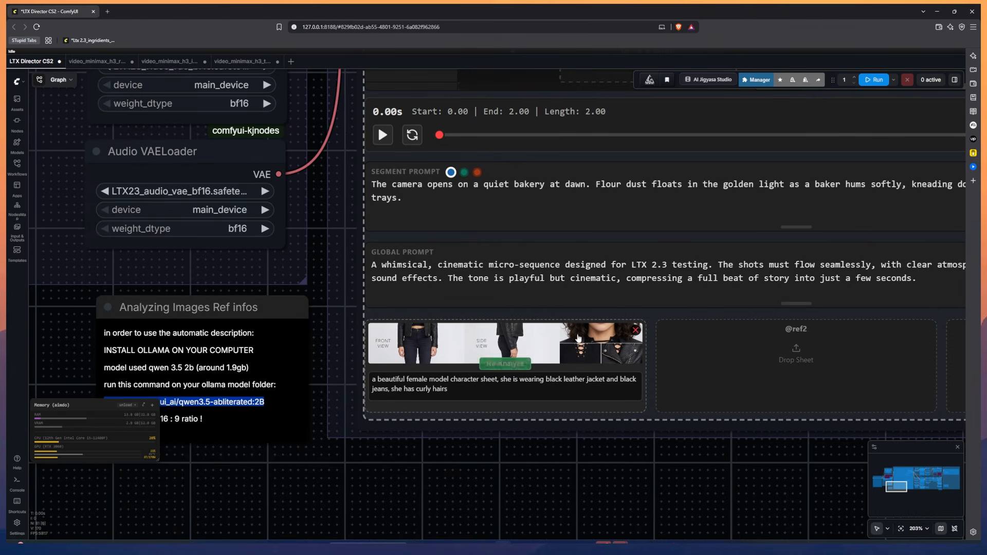
pyautogui.moveTo(675, 376); pyautogui.dragTo(502, 382)
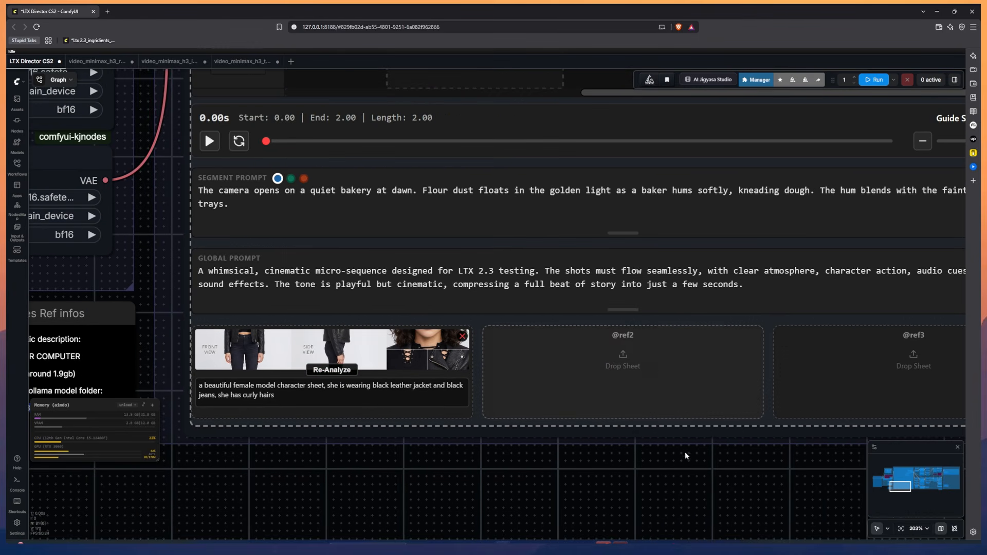
pyautogui.moveTo(687, 455); pyautogui.dragTo(549, 444)
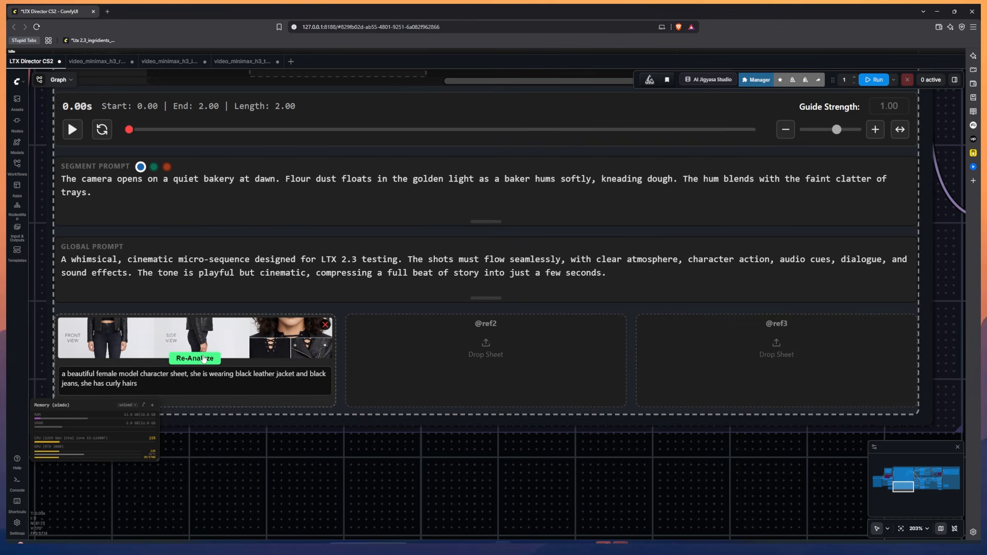
pyautogui.moveTo(372, 457); pyautogui.dragTo(641, 462)
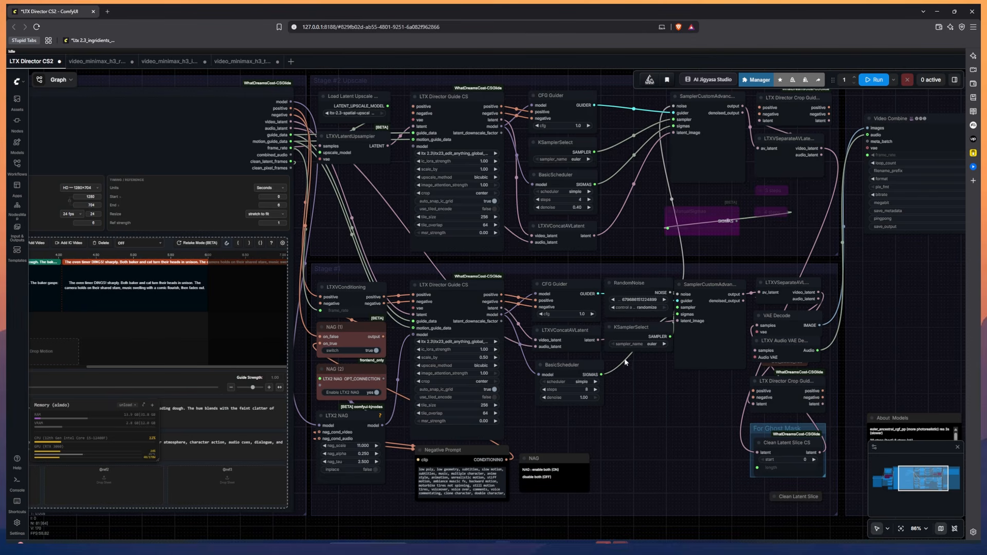
# Examine the LTX Director Guide CS nodes in both stages, and the NAG (1), NAG (2), LTX2 NAG and Negative Prompt nodes
pyautogui.moveTo(645, 411); pyautogui.dragTo(691, 422)
pyautogui.scroll(3, 430, 226)
pyautogui.moveTo(423, 242); pyautogui.dragTo(358, 298)
pyautogui.scroll(4, 436, 211)
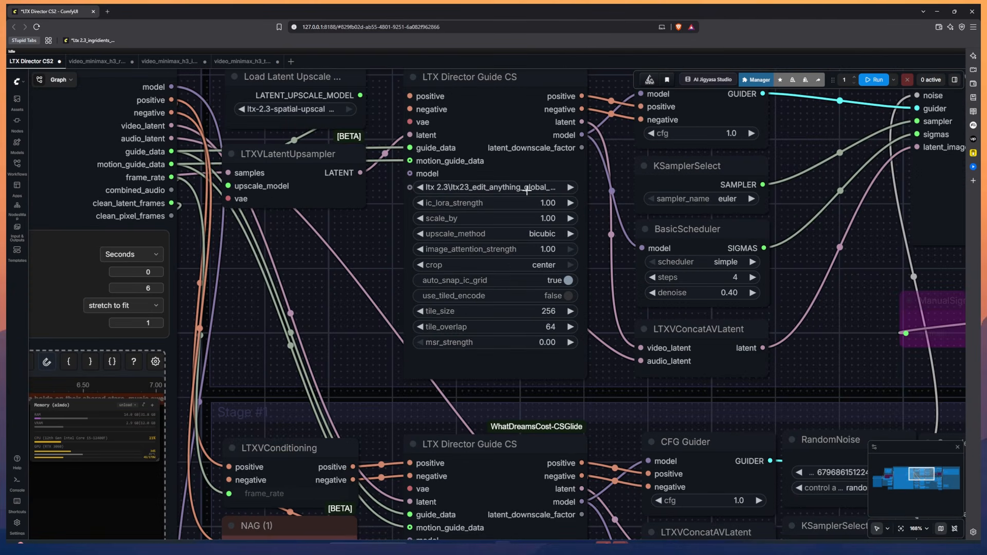
pyautogui.moveTo(367, 386); pyautogui.dragTo(442, 246)
pyautogui.scroll(1, 371, 263)
pyautogui.scroll(-6, 372, 264)
pyautogui.moveTo(431, 307); pyautogui.dragTo(458, 222)
pyautogui.scroll(9, 440, 442)
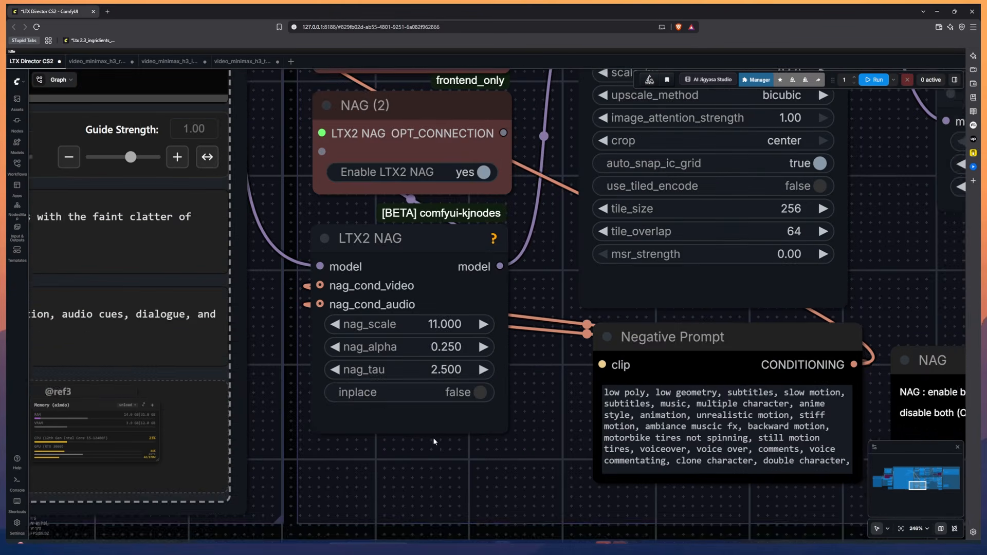
pyautogui.moveTo(434, 441); pyautogui.dragTo(453, 479)
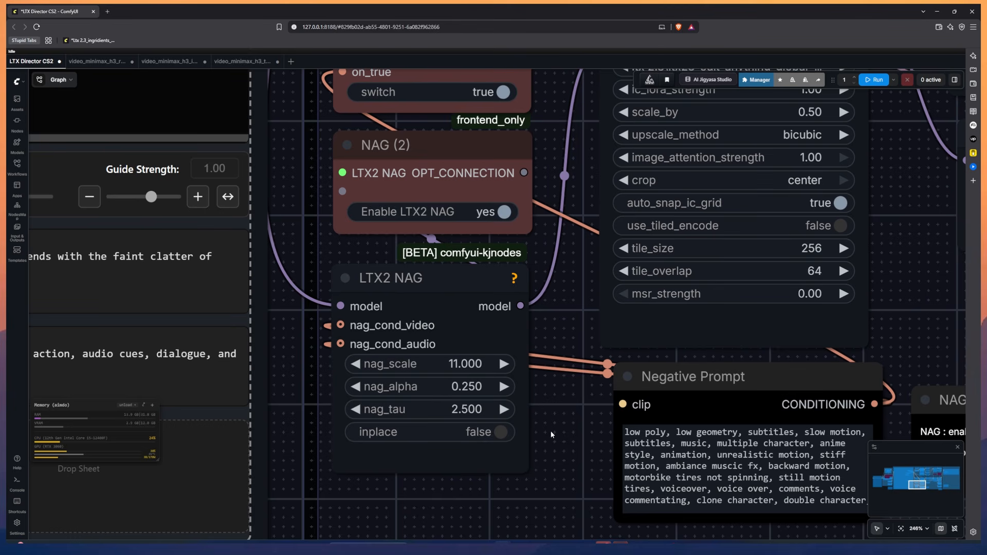
pyautogui.scroll(-9, 550, 431)
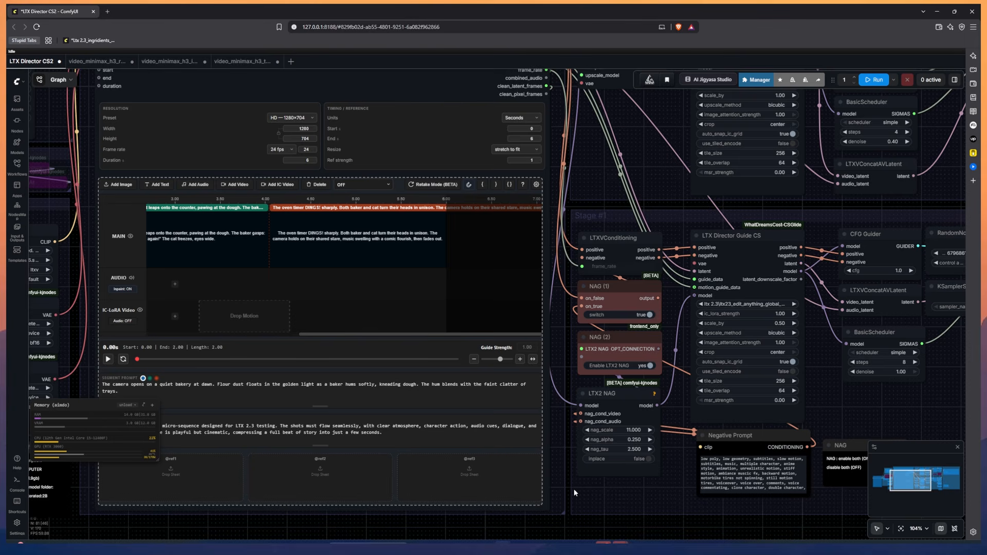
pyautogui.moveTo(567, 496); pyautogui.dragTo(576, 498)
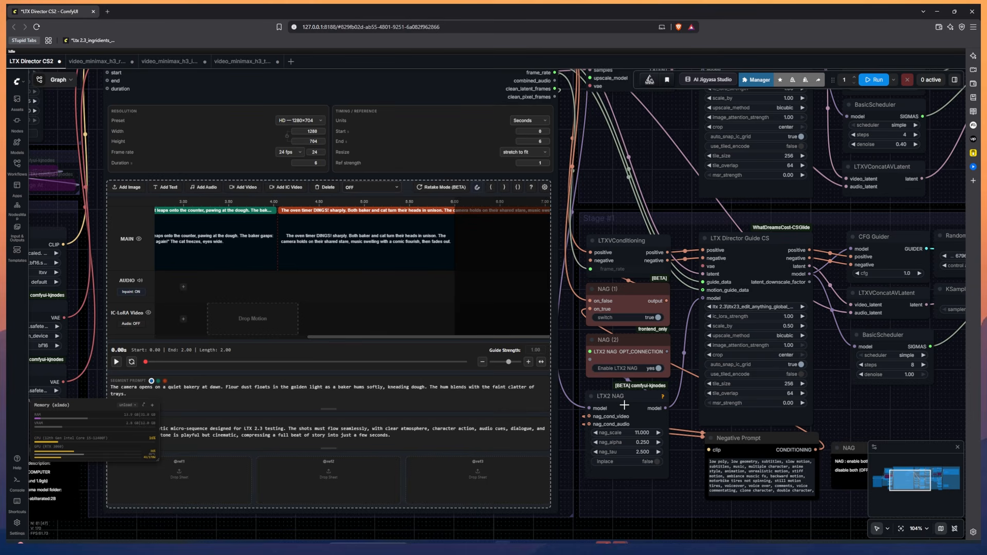
# Turn the NAG (1) switch in Stage #1 off and back on
pyautogui.scroll(6, 673, 475)
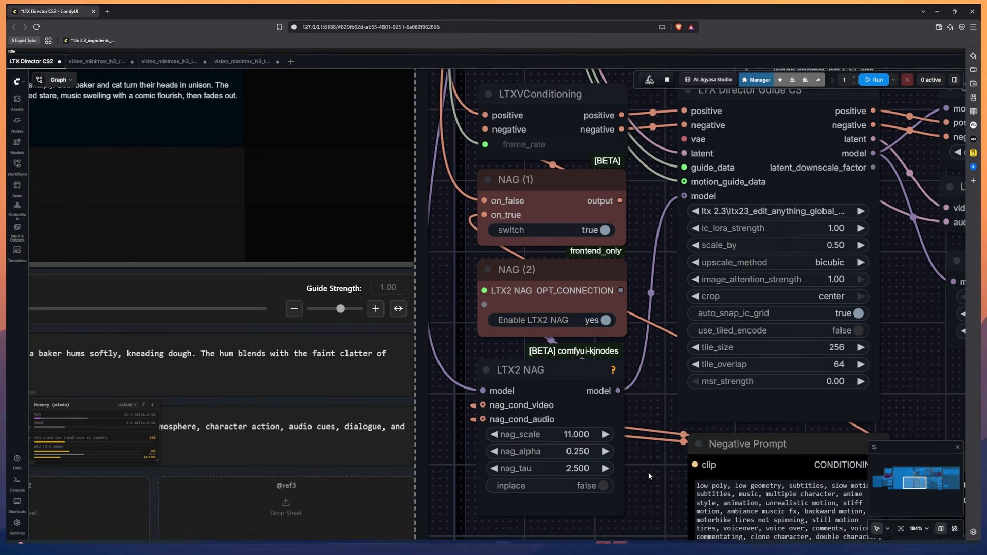
pyautogui.moveTo(649, 474); pyautogui.dragTo(635, 502)
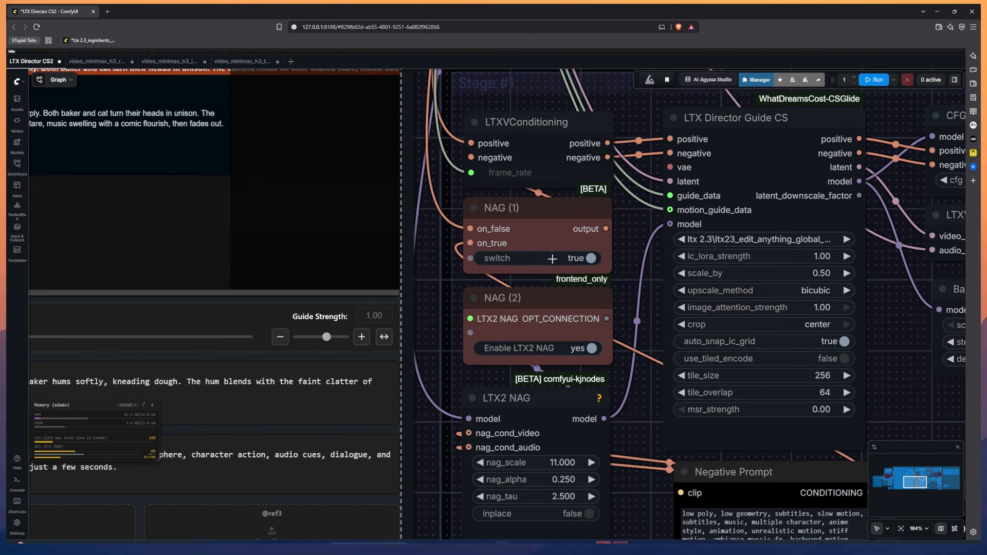
pyautogui.click(579, 262)
pyautogui.click(587, 262)
# Examine the scheduler and sampler nodes in the Stage #1 and Stage #2 Upscale groups, including their steps and denoise settings
pyautogui.scroll(-8, 646, 325)
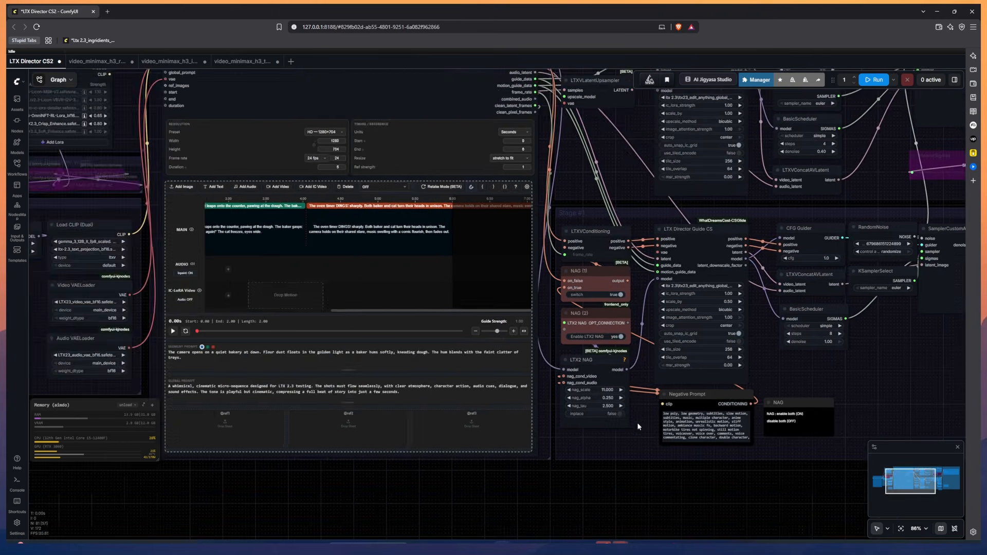
pyautogui.scroll(4, 590, 429)
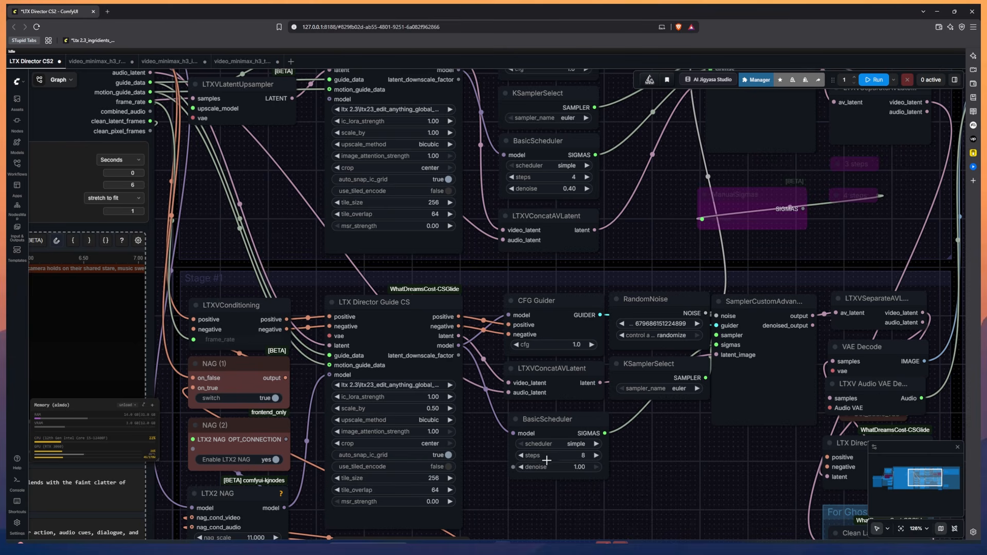
pyautogui.scroll(-4, 650, 440)
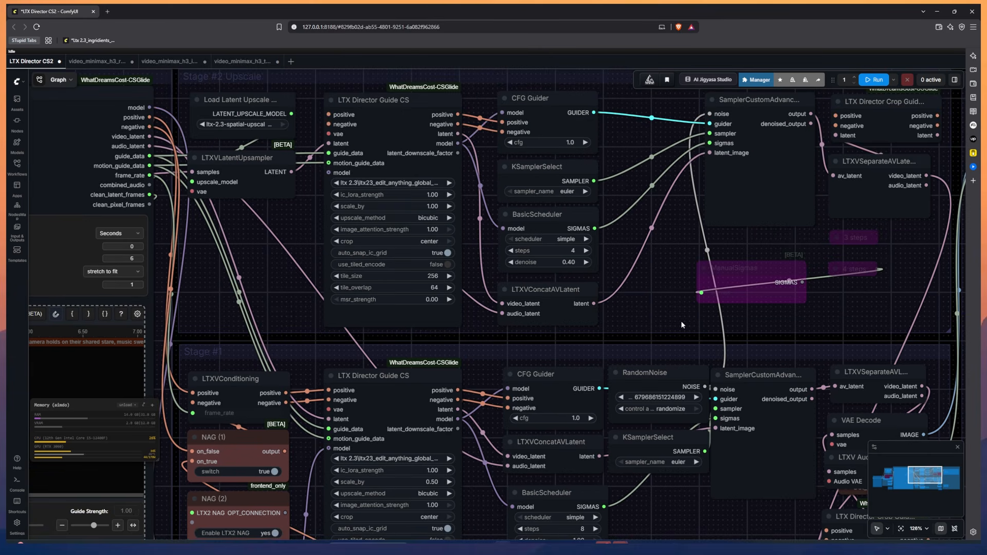
pyautogui.scroll(-3, 684, 326)
pyautogui.moveTo(798, 326); pyautogui.dragTo(608, 264)
pyautogui.moveTo(752, 317); pyautogui.dragTo(638, 415)
pyautogui.moveTo(382, 386); pyautogui.dragTo(812, 317)
pyautogui.moveTo(271, 482); pyautogui.dragTo(329, 447)
pyautogui.scroll(-2, 587, 477)
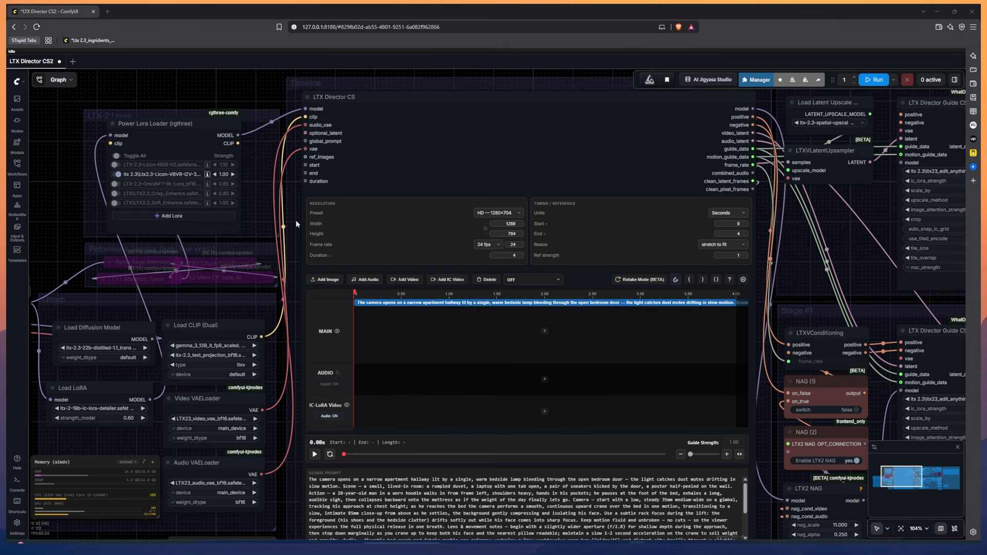
# Examine the resolution and timing settings of the LTX Director CS node and the LoRA choices in Power Lora Loader
pyautogui.moveTo(288, 216)
pyautogui.mouseDown()
pyautogui.moveTo(283, 142)
pyautogui.moveTo(275, 209)
pyautogui.mouseUp()
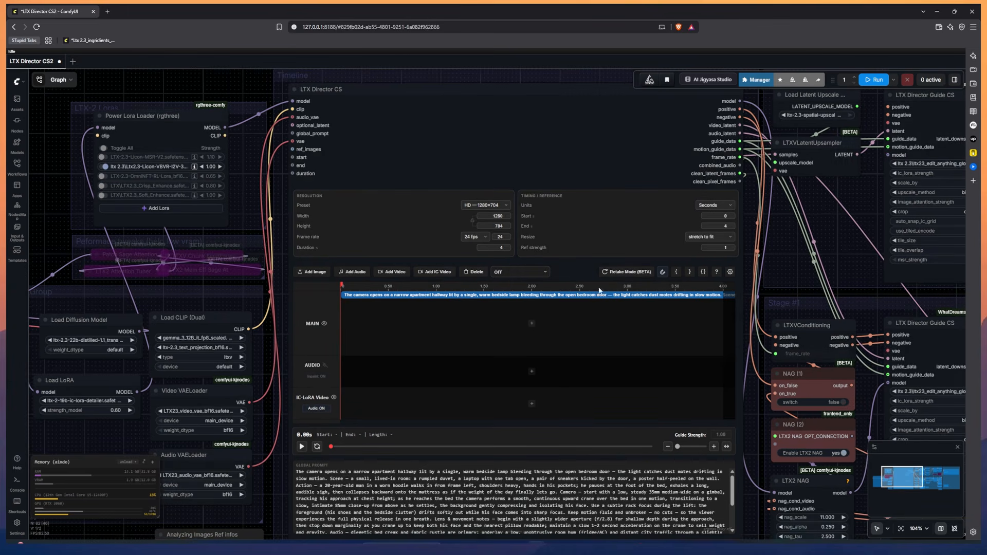
pyautogui.scroll(6, 448, 221)
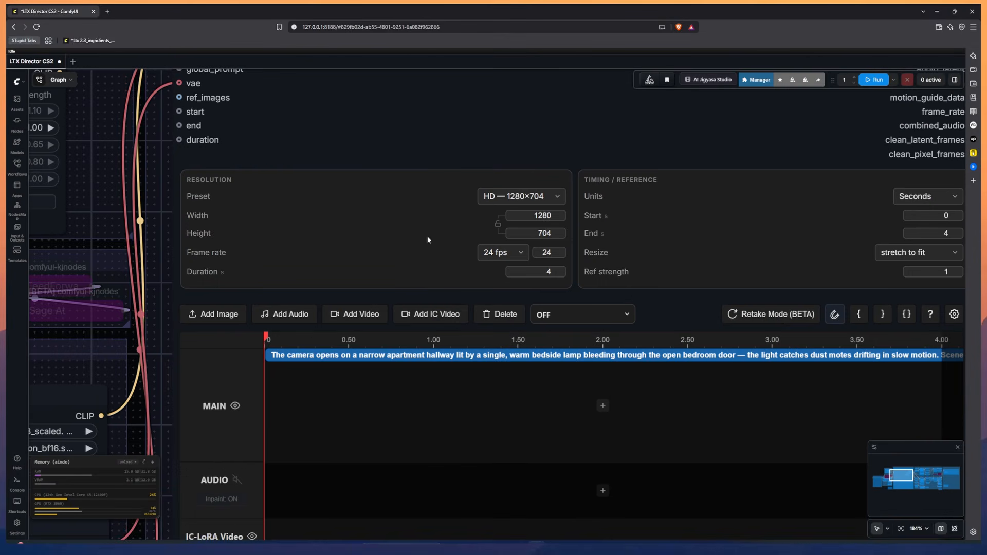
pyautogui.scroll(-2, 309, 247)
pyautogui.scroll(-2, 289, 245)
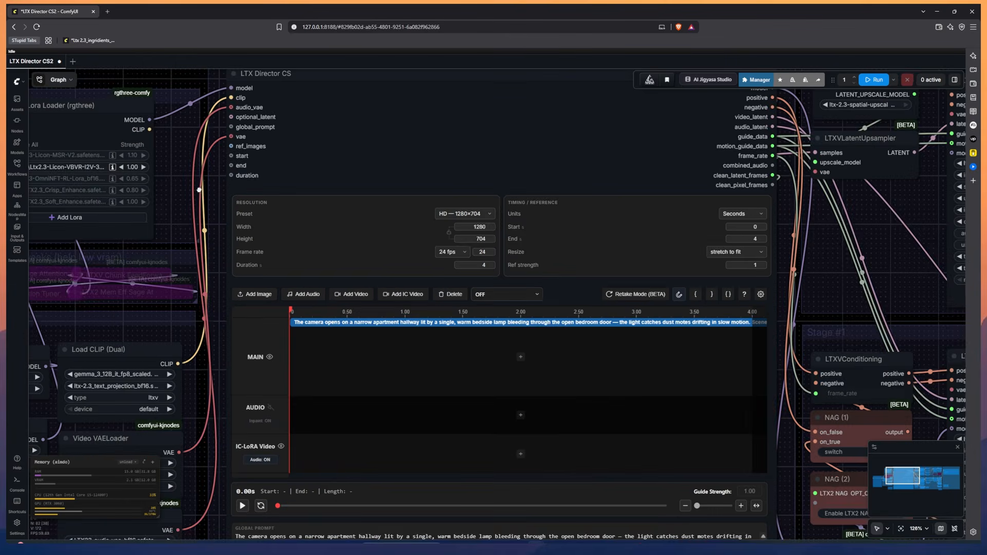
pyautogui.moveTo(197, 189); pyautogui.dragTo(350, 216)
pyautogui.scroll(4, 118, 200)
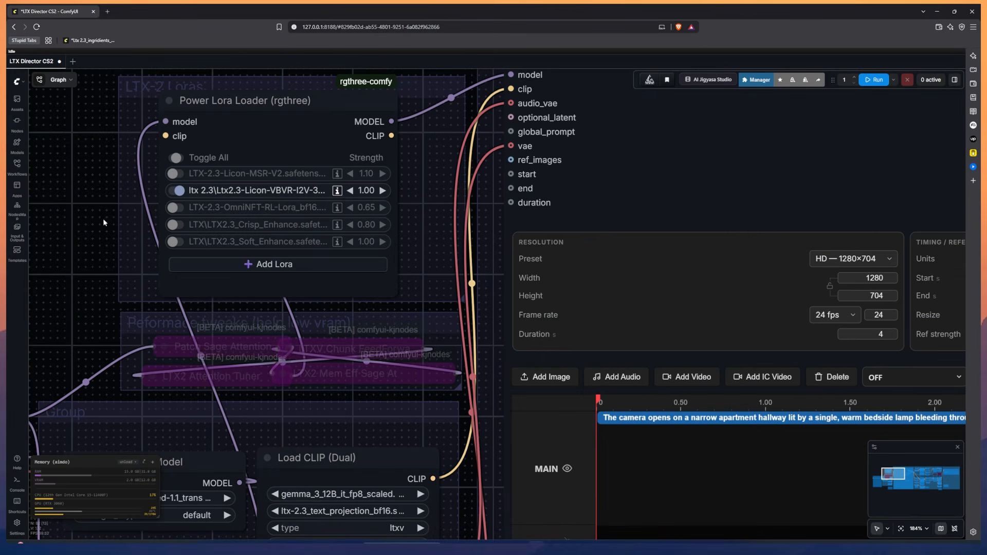
pyautogui.moveTo(81, 222); pyautogui.dragTo(94, 217)
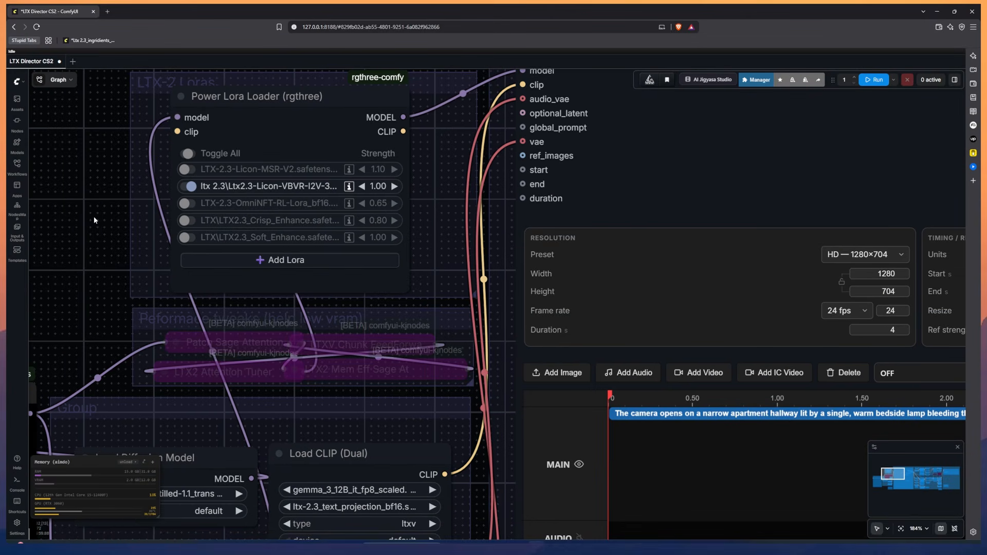
pyautogui.scroll(-6, 93, 216)
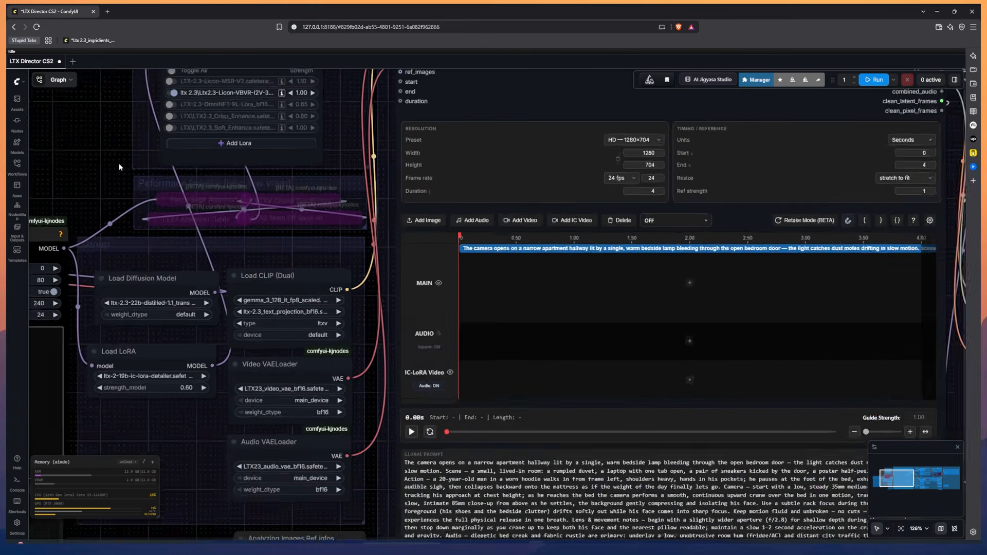
# Examine the diffusion model, LoRA, CLIP and VAE loader nodes and the performance tweaks group above them
pyautogui.scroll(-2, 316, 371)
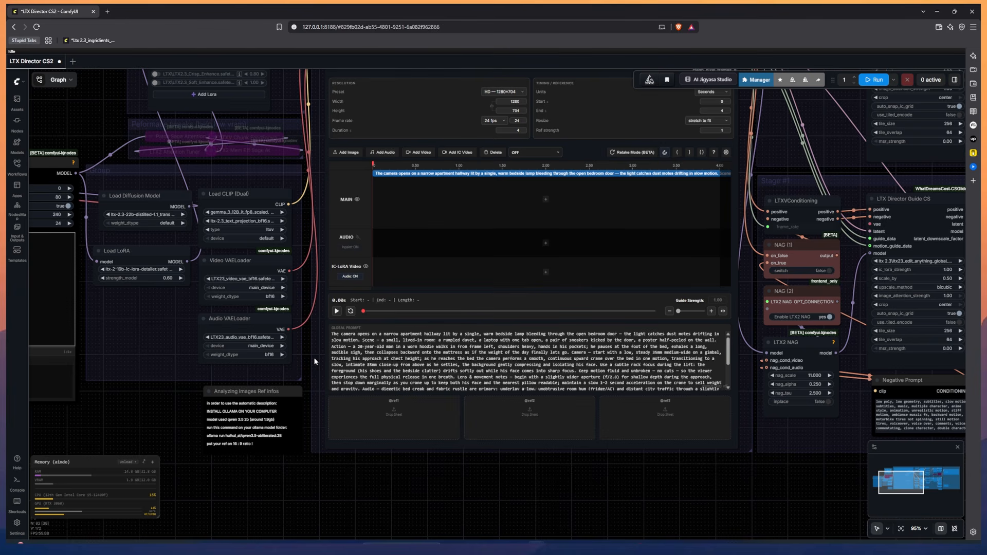
pyautogui.moveTo(311, 359); pyautogui.dragTo(437, 443)
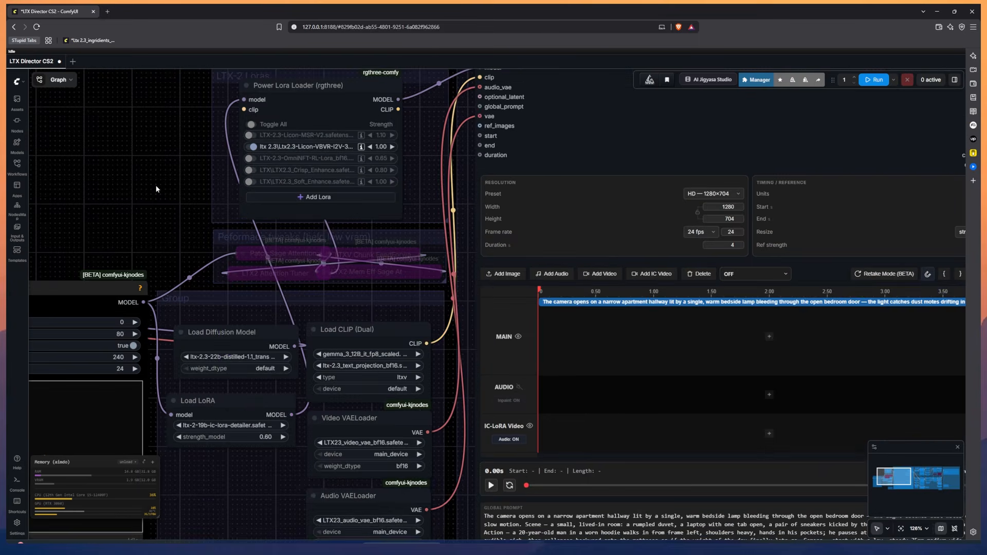
pyautogui.scroll(7, 283, 177)
pyautogui.moveTo(148, 280); pyautogui.dragTo(136, 203)
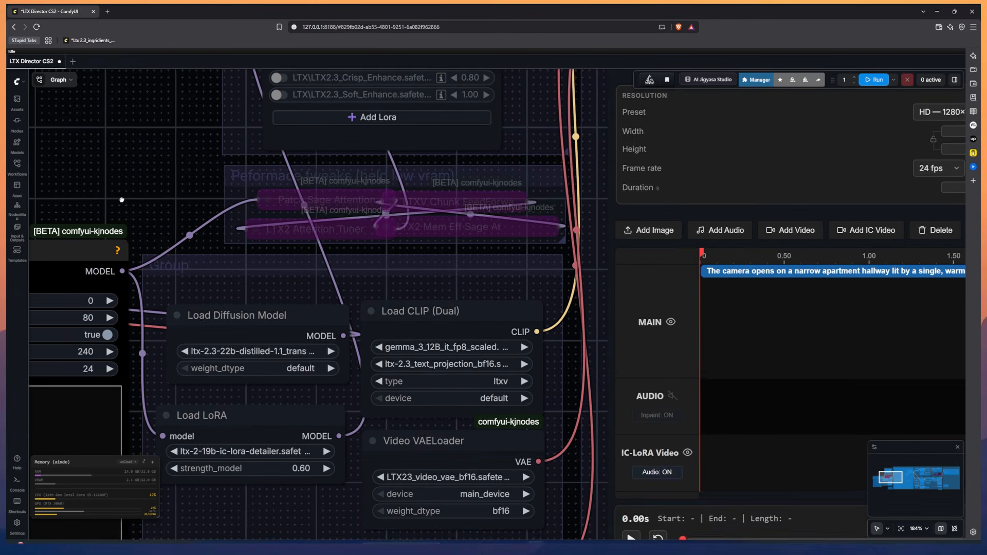
pyautogui.scroll(-3, 135, 203)
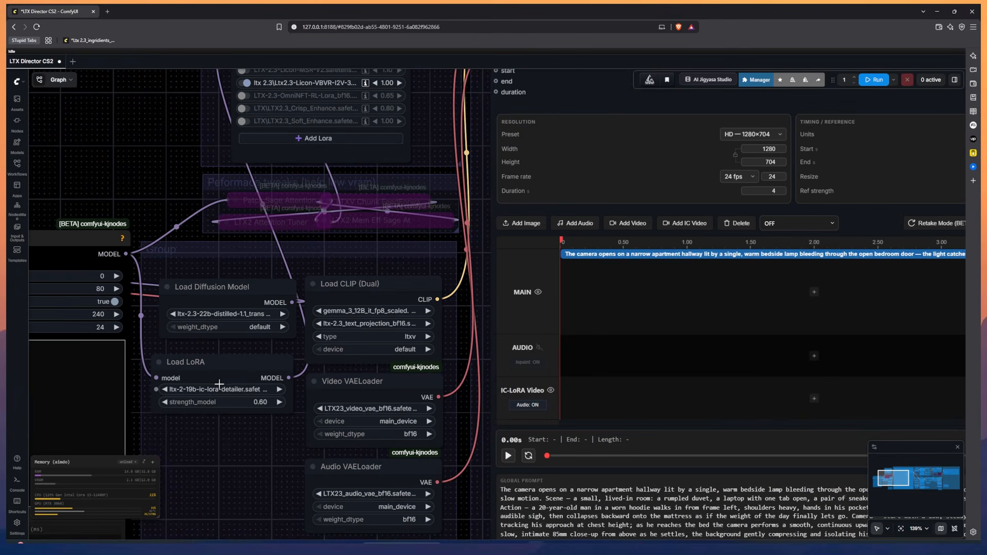
pyautogui.moveTo(242, 457); pyautogui.dragTo(198, 462)
pyautogui.scroll(-3, 199, 462)
# Review the bedroom scene's global prompt and the timeline setup in the LTX Director CS node
pyautogui.moveTo(341, 373); pyautogui.dragTo(182, 266)
pyautogui.scroll(4, 323, 415)
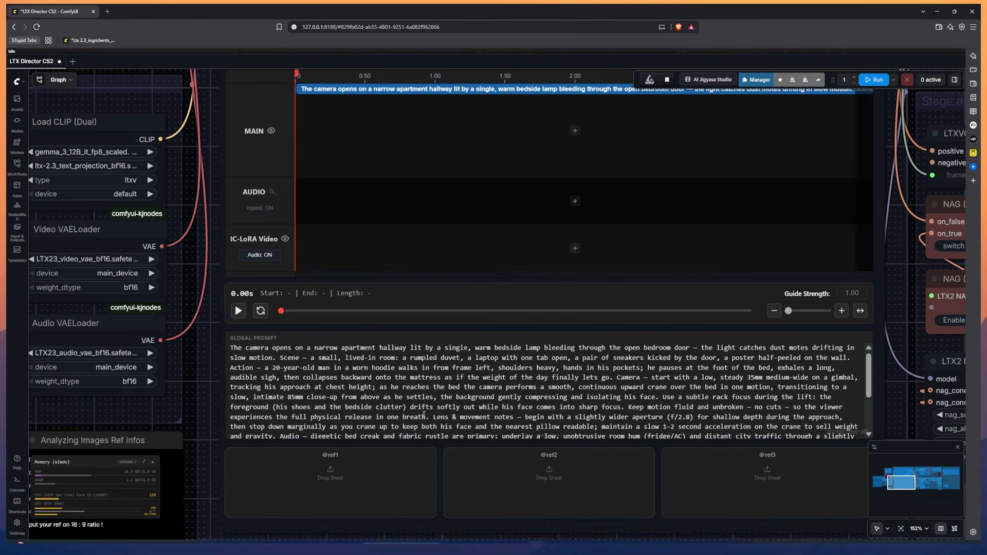
pyautogui.scroll(-2, 329, 406)
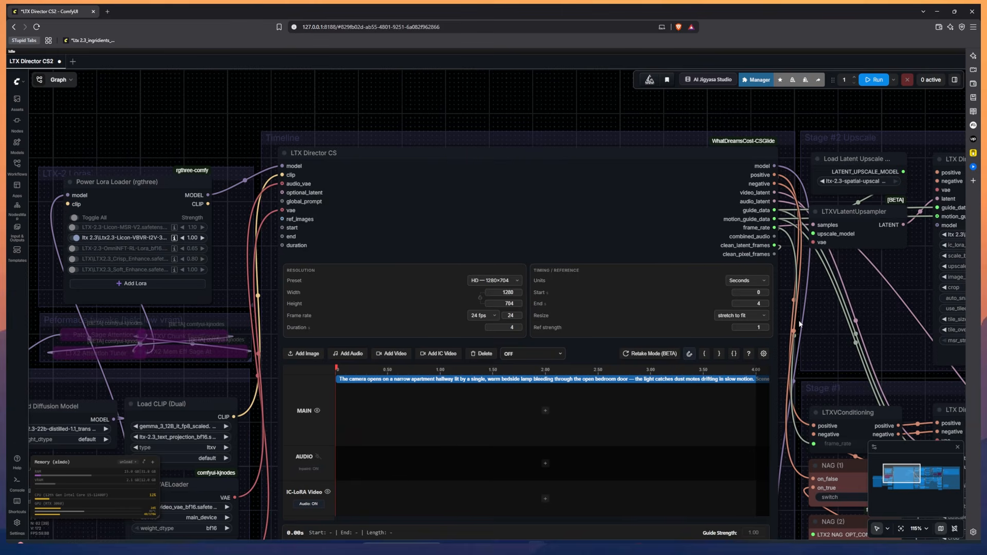
pyautogui.moveTo(800, 324); pyautogui.dragTo(803, 317)
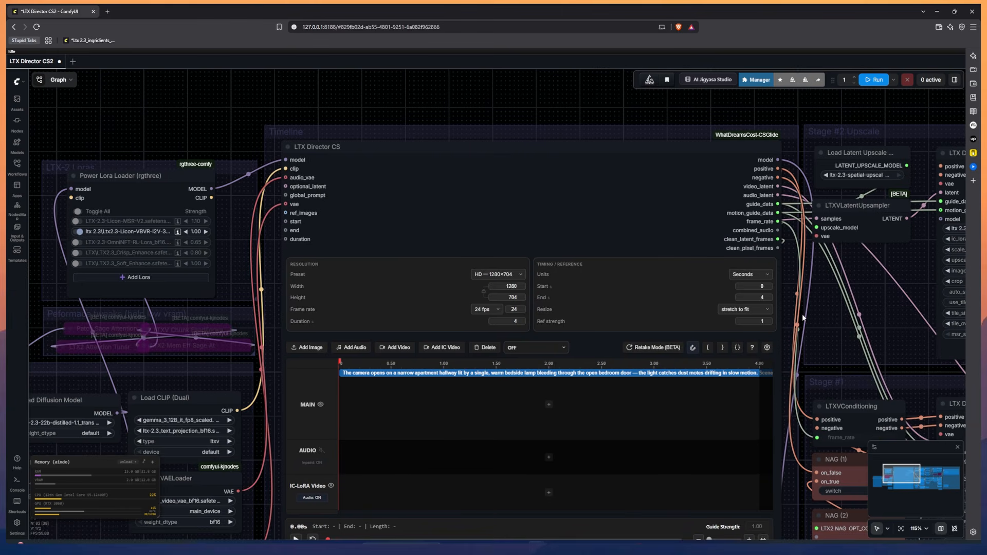
pyautogui.moveTo(803, 318); pyautogui.dragTo(807, 285)
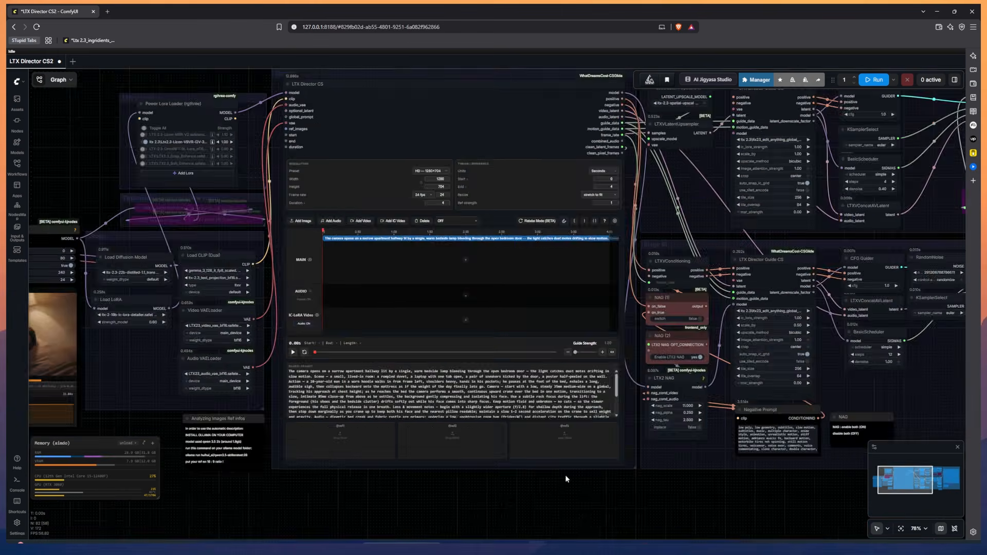
# View the generated bedroom video in the Video Combine node
pyautogui.moveTo(565, 474); pyautogui.dragTo(164, 459)
pyautogui.moveTo(723, 411); pyautogui.dragTo(388, 449)
pyautogui.scroll(5, 594, 406)
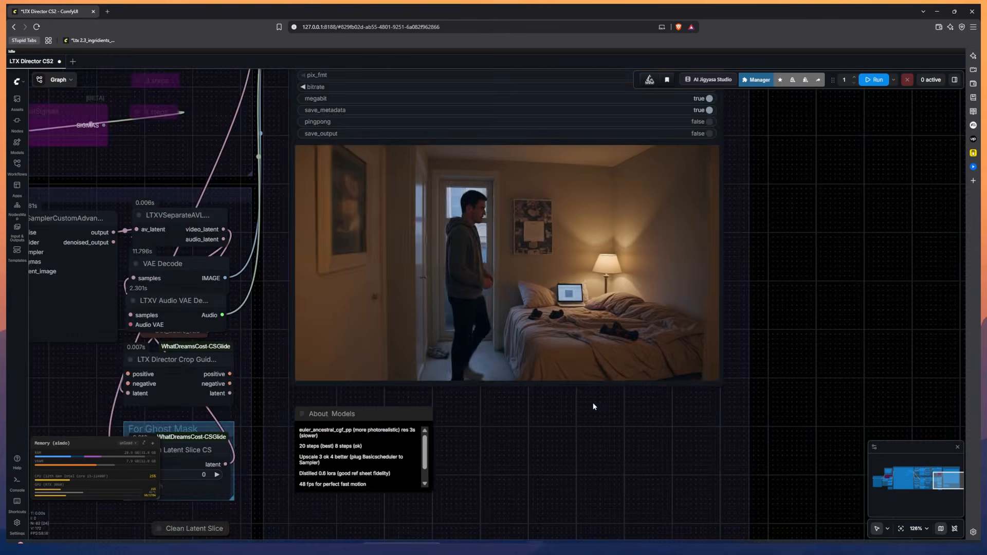
# Add the trench-coat detective image to the main track of the LTX Director CS timeline
pyautogui.scroll(4, 556, 400)
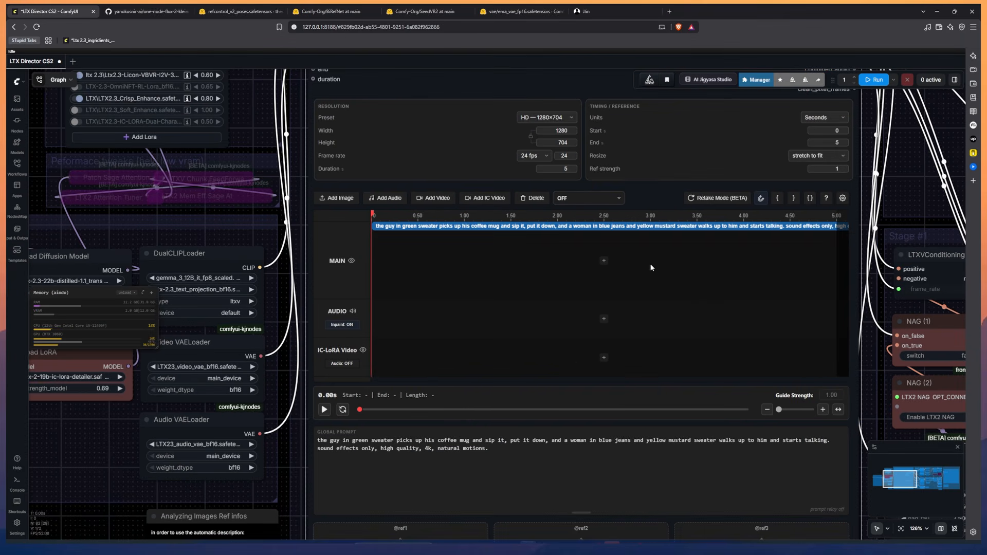
pyautogui.moveTo(984, 388); pyautogui.dragTo(834, 260)
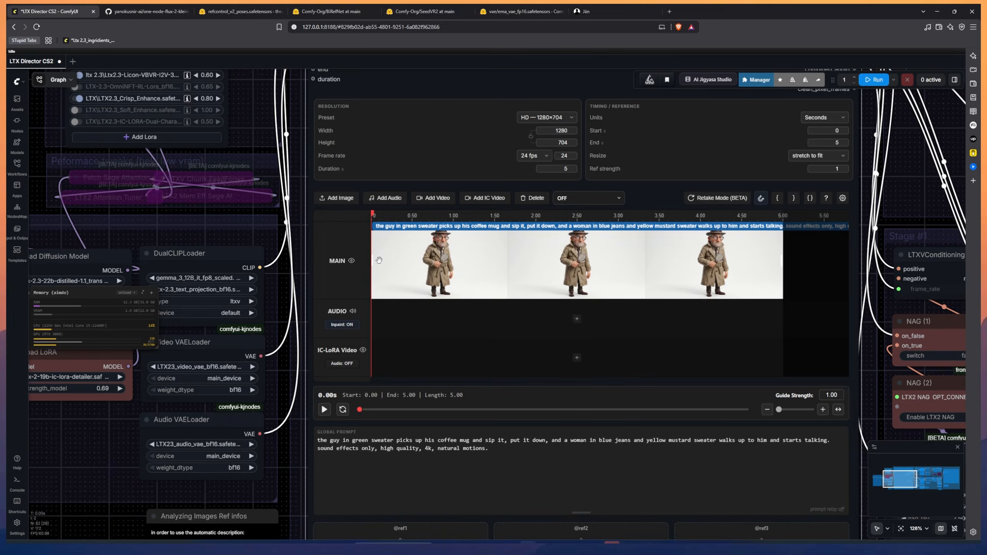
# Try starting the detective image segment at about 1.54 s, and switch Prompt Relay on and back off in the timeline settings
pyautogui.moveTo(373, 261); pyautogui.dragTo(508, 264)
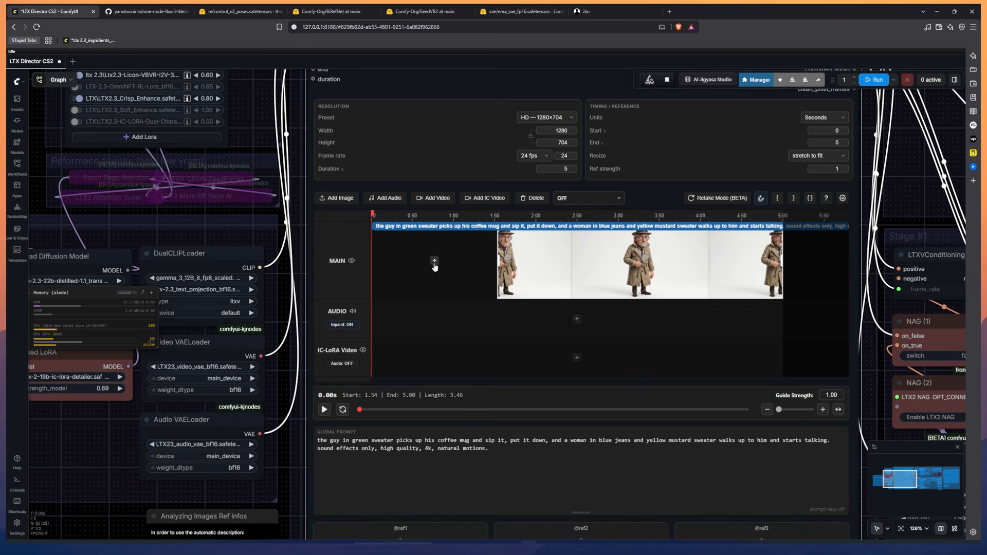
pyautogui.click(435, 262)
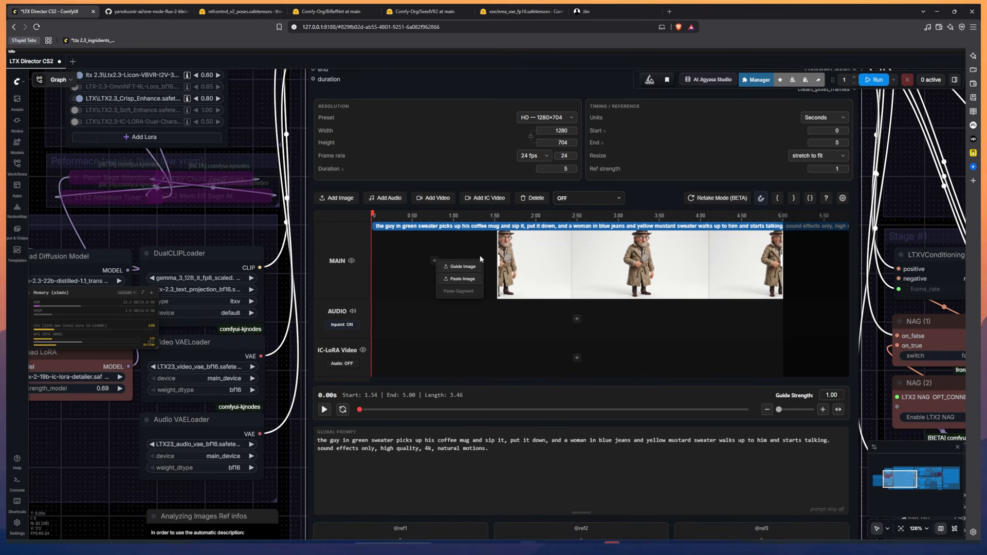
pyautogui.click(843, 198)
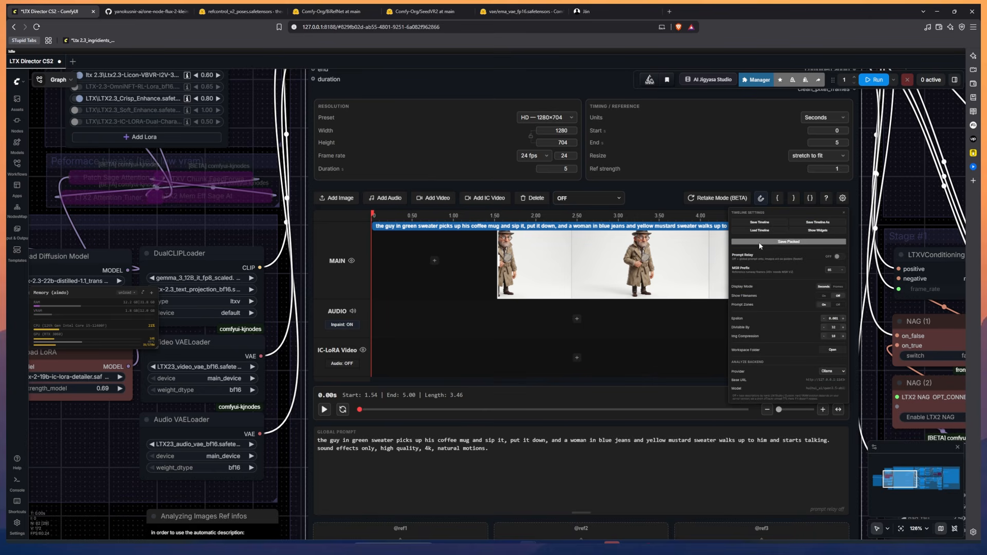
pyautogui.click(838, 257)
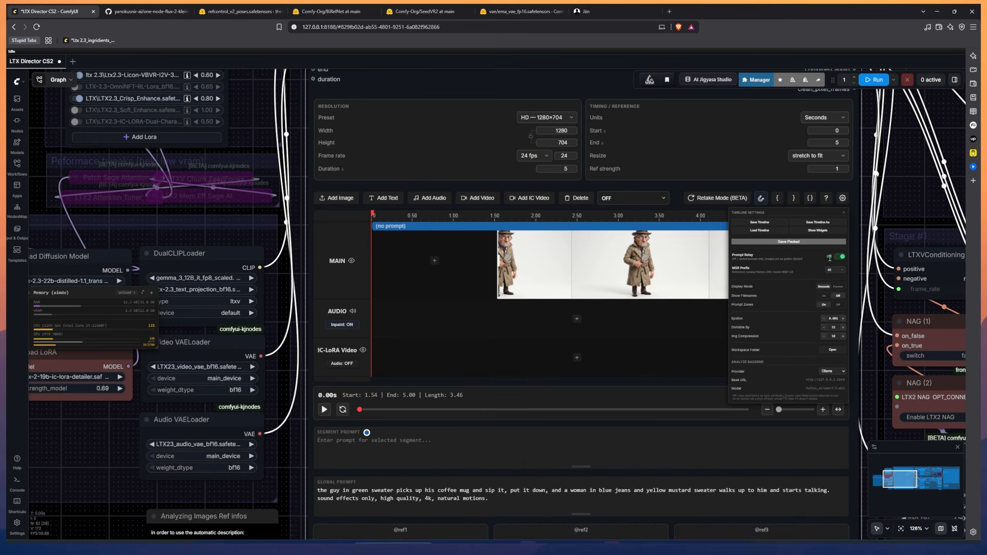
pyautogui.click(841, 258)
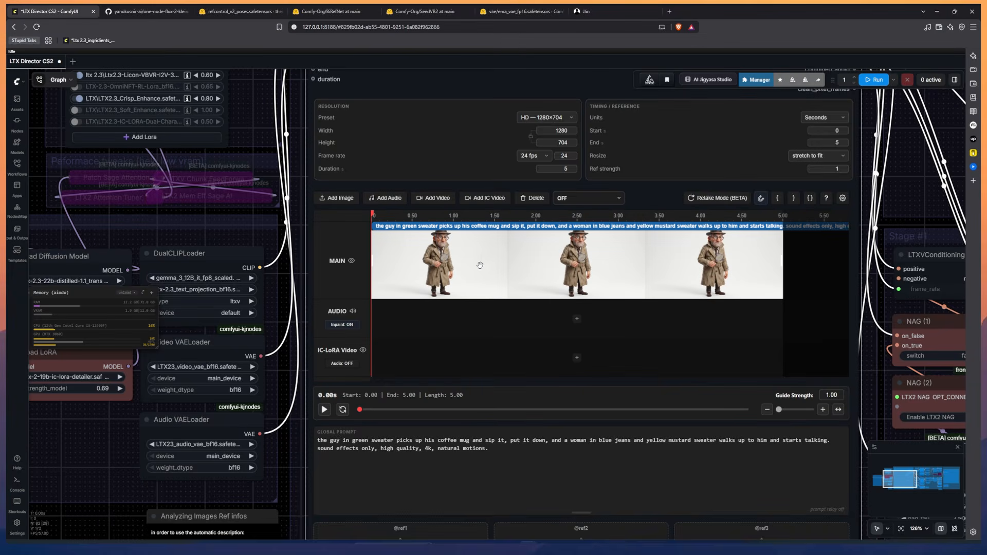
# Replace the global prompt with a 3D Pixar character in a long brown trench coat walking, looking down and searching with his magnifying glass on a white background
pyautogui.click(498, 458)
pyautogui.hotkey('ctrl', 'a')
pyautogui.write('the 3d pixar character in long brown trench coat, is walking looking down, he is looking for something, looking through using his magnifying glass. he is walking to right side, the camera angle is from side. fix camera angle. a bit funny walk, he is an old person. white background.')
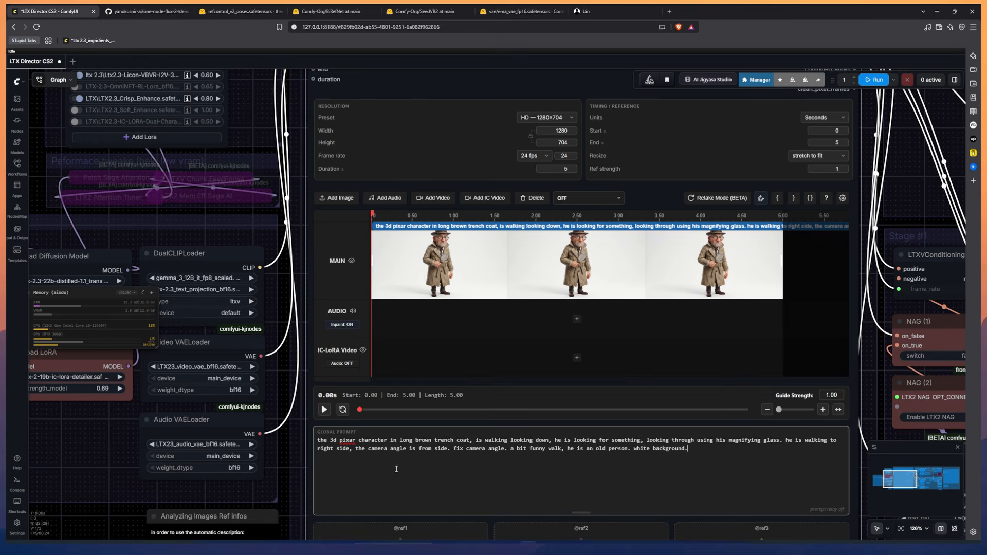
# Set the Load LoRA detailer strength to 0.84 and enable the LTX-2.3-OmniNFT-RL LoRA in Power Lora Loader
pyautogui.scroll(-1, 299, 454)
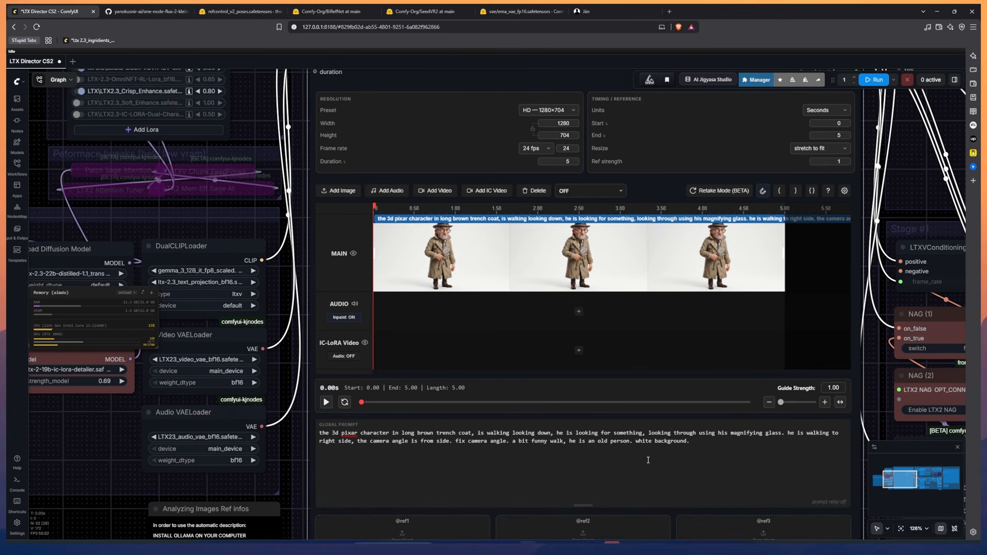
pyautogui.scroll(-5, 295, 448)
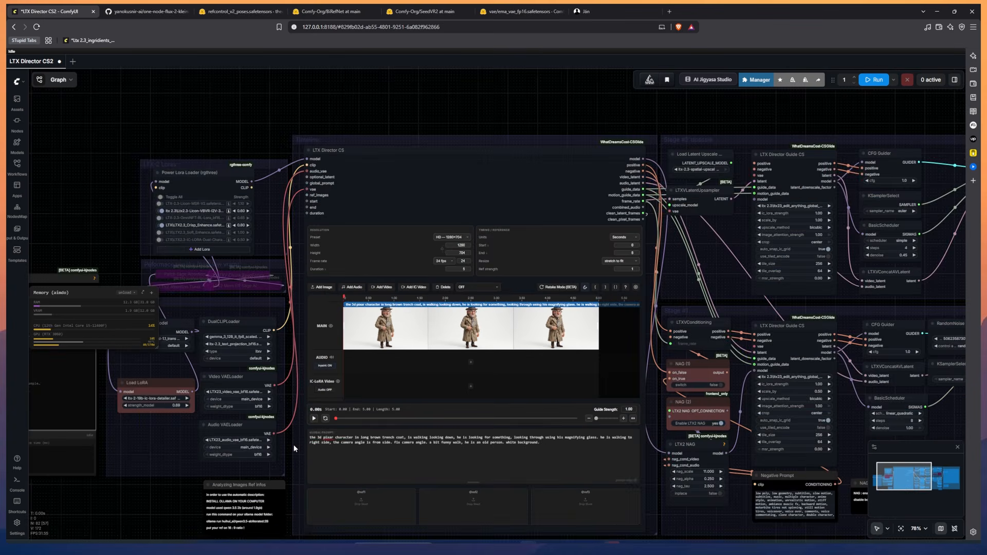
pyautogui.moveTo(293, 444); pyautogui.dragTo(454, 392)
pyautogui.scroll(3, 381, 427)
pyautogui.scroll(4, 463, 396)
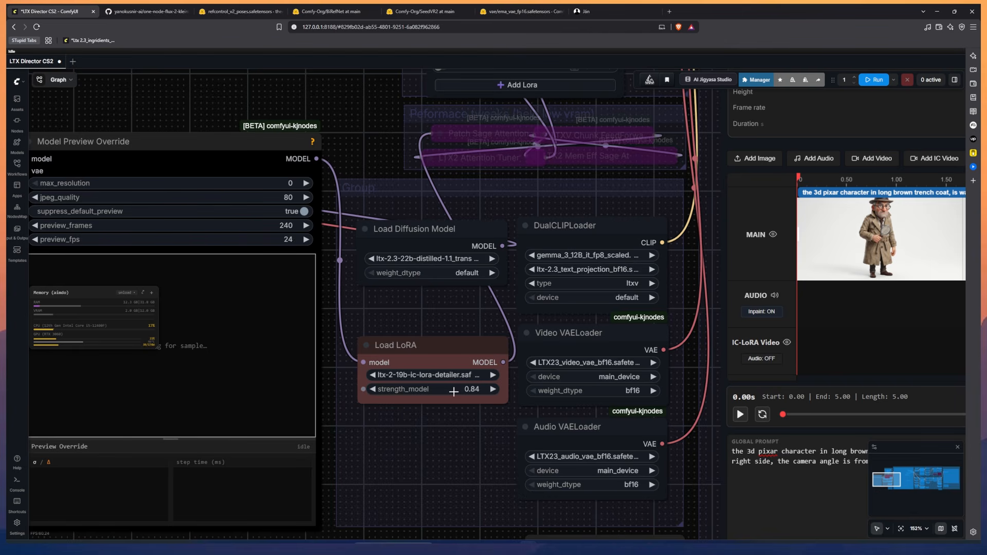
pyautogui.moveTo(453, 392); pyautogui.dragTo(454, 391)
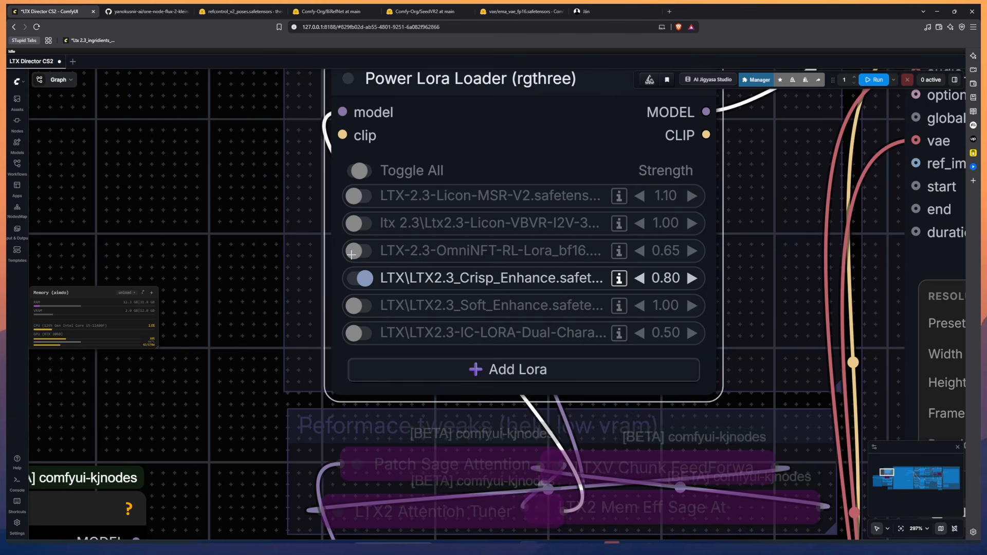
pyautogui.click(352, 254)
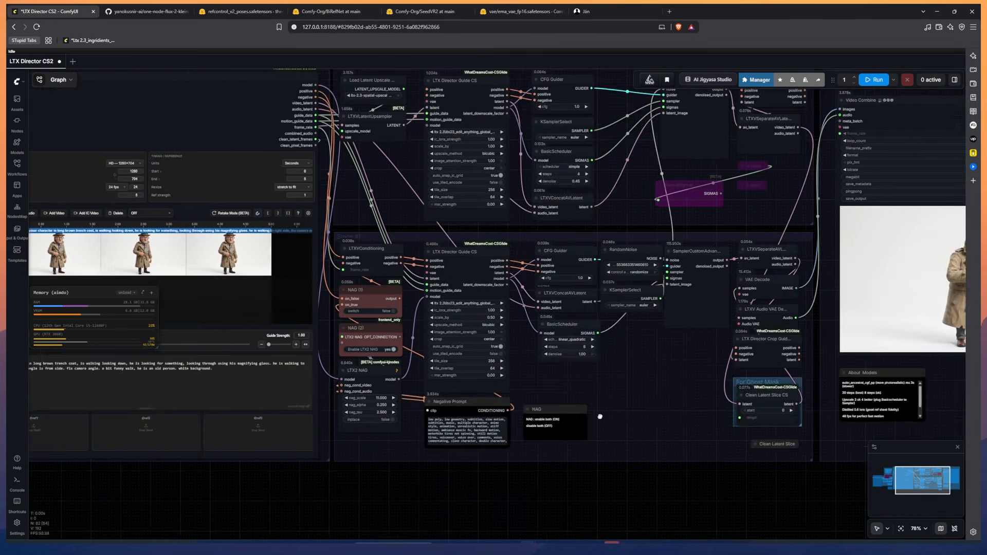
# View the generated detective video in the Video Combine node
pyautogui.scroll(8, 757, 277)
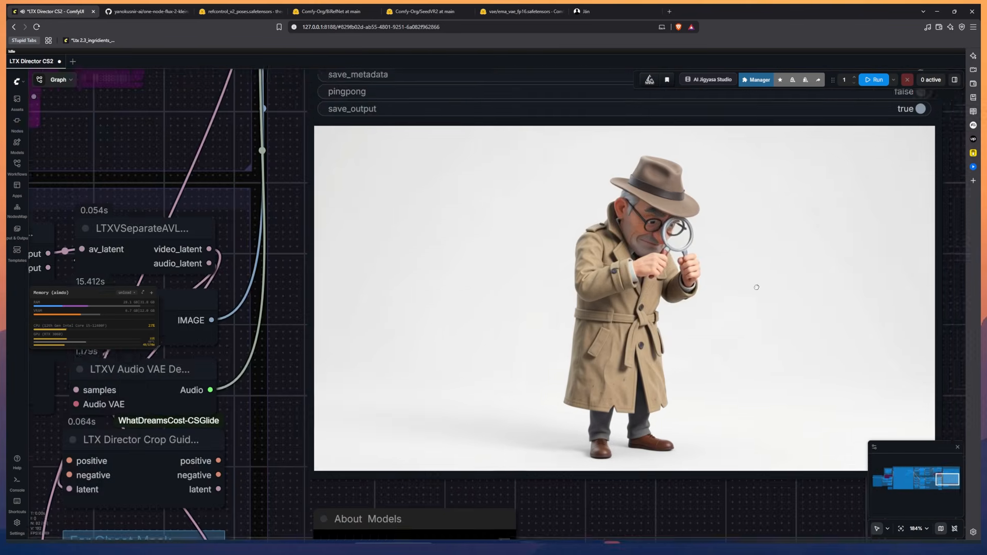
pyautogui.moveTo(757, 288); pyautogui.dragTo(749, 291)
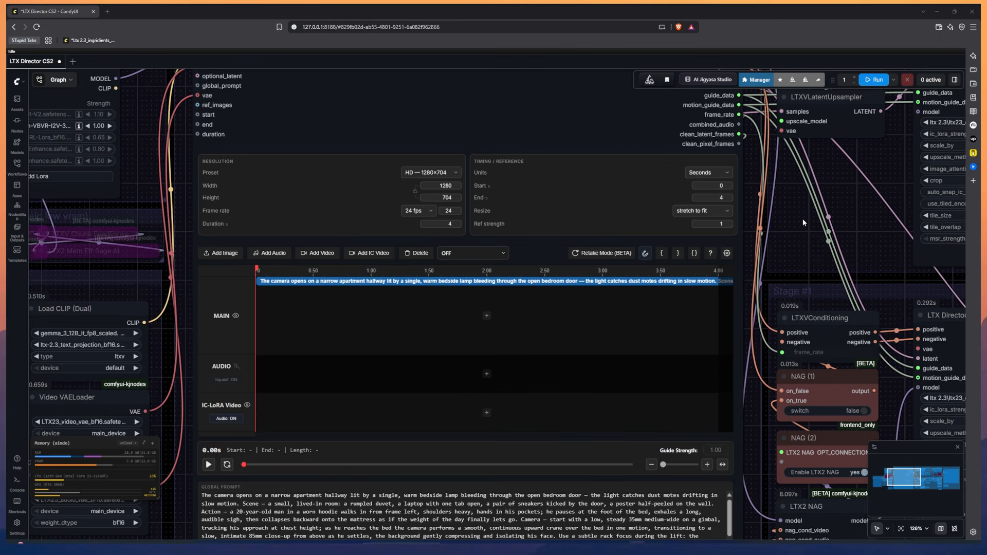
# Turn on Prompt Relay in the timeline settings of the bedroom scene's LTX Director CS node
pyautogui.click(727, 252)
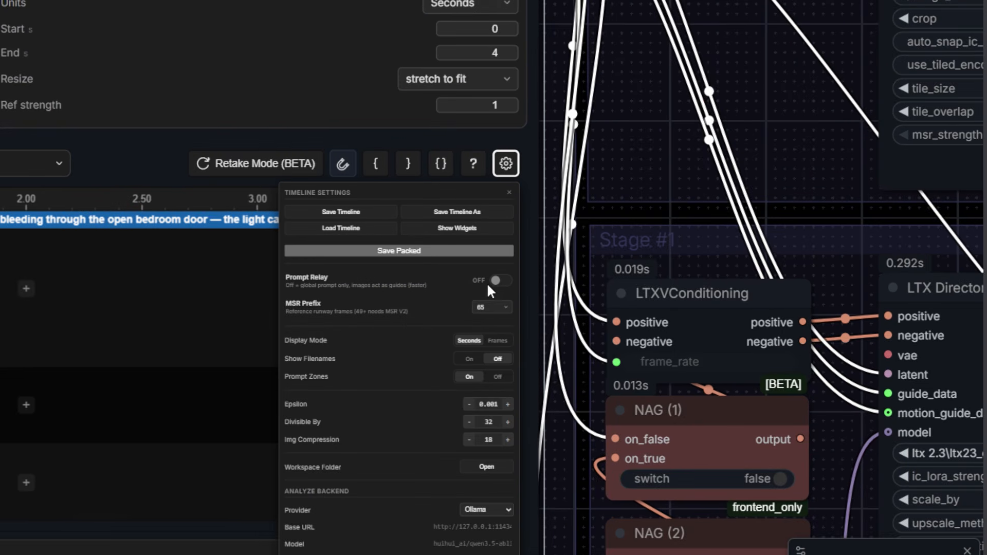
pyautogui.click(497, 280)
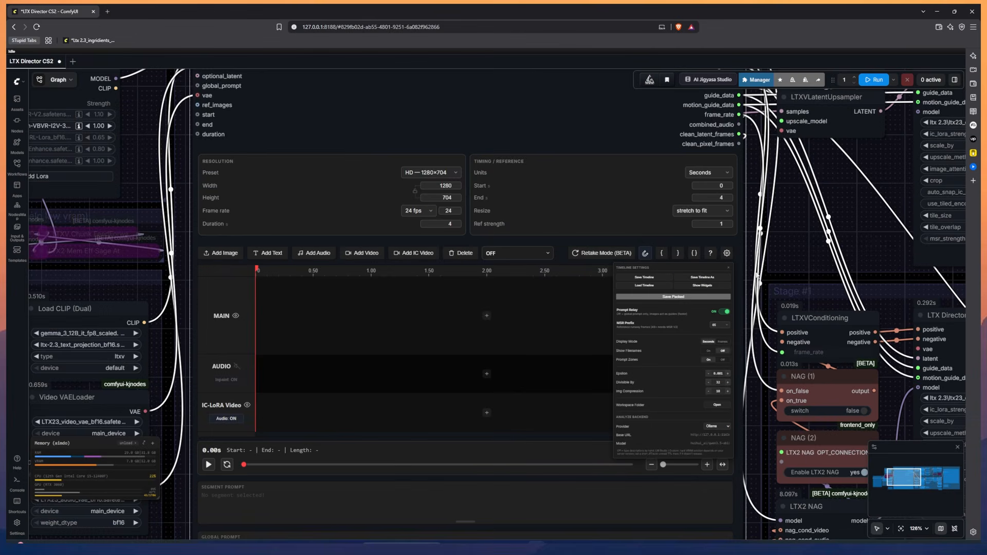
pyautogui.click(780, 235)
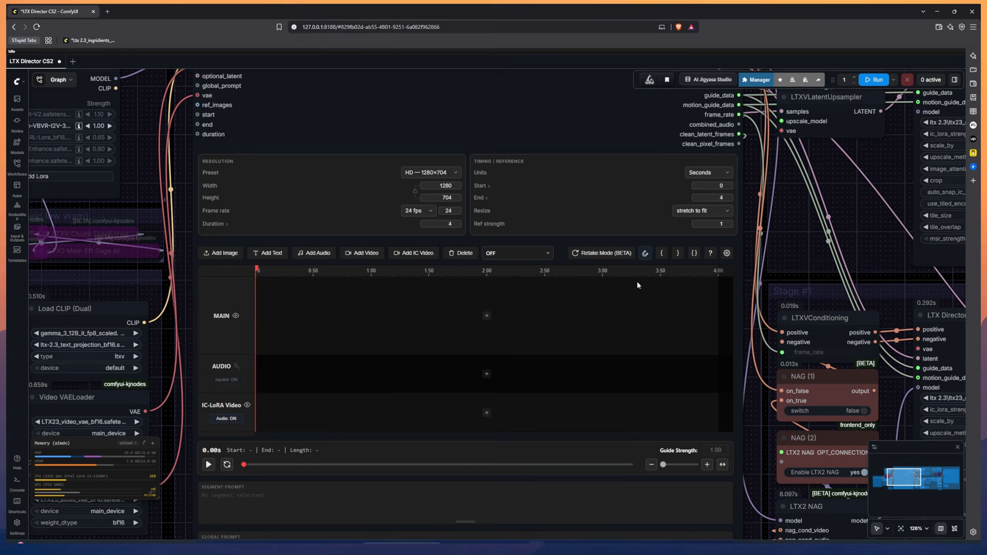
pyautogui.moveTo(793, 237); pyautogui.dragTo(828, 194)
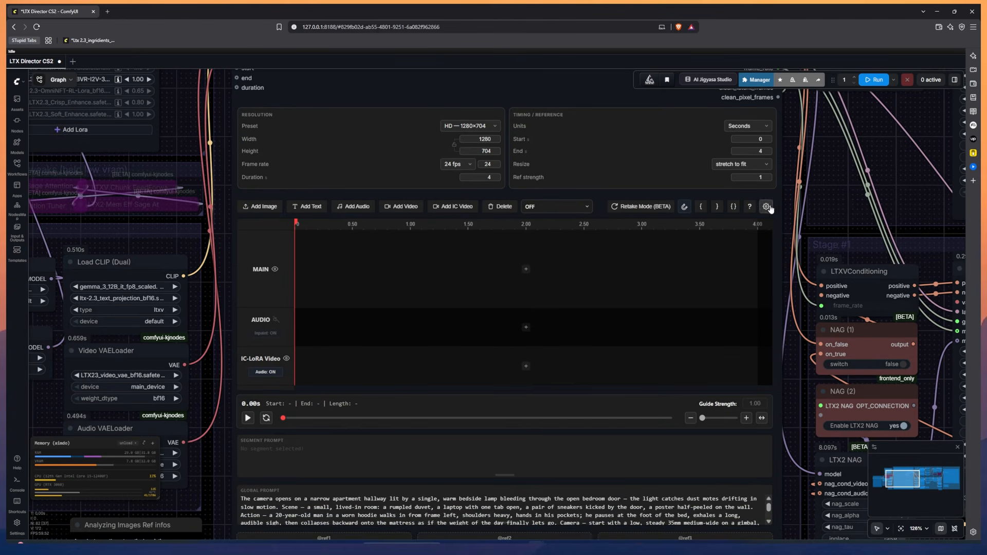
# Compare the bedroom timeline with Prompt Relay switched off and back on
pyautogui.click(766, 206)
pyautogui.click(763, 266)
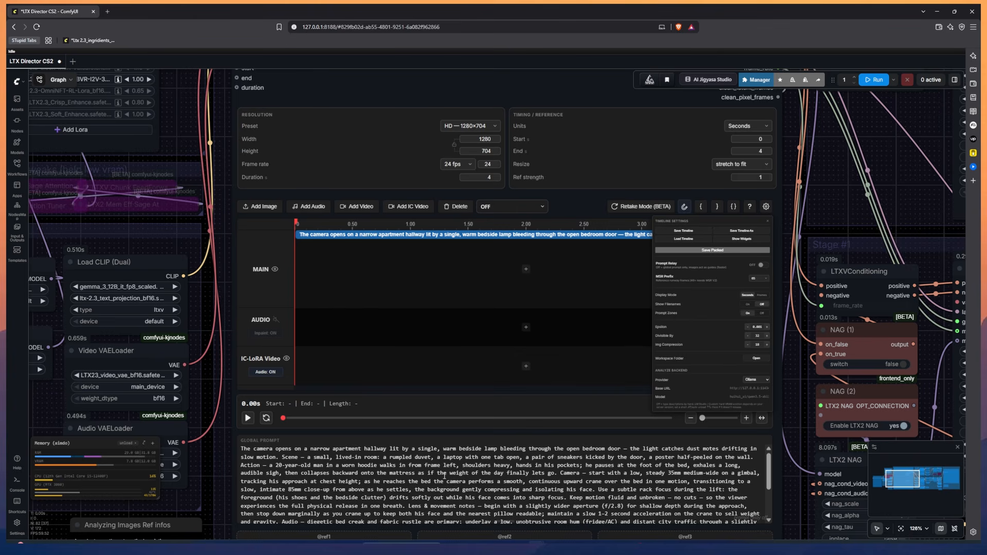
pyautogui.click(762, 266)
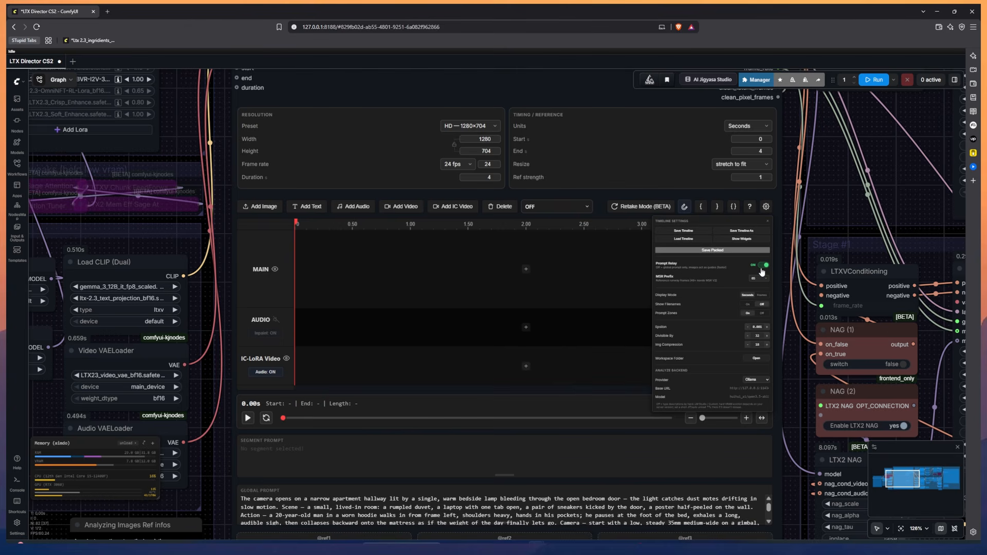
pyautogui.click(841, 202)
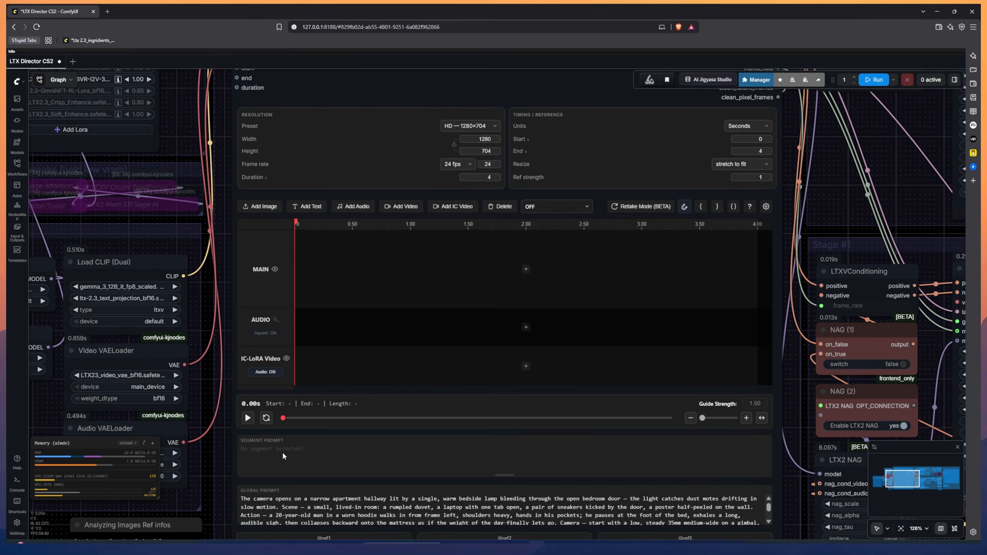
# Add three text segments to the main track, moving the third to 3.00–4.00 s and the second to about 1.75–2.75 s
pyautogui.click(310, 207)
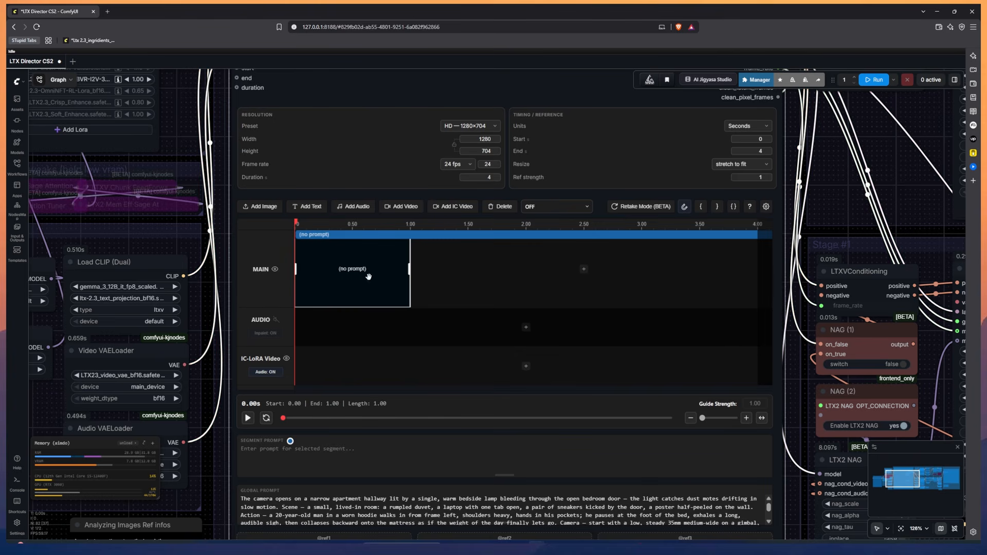
pyautogui.click(312, 209)
pyautogui.click(310, 207)
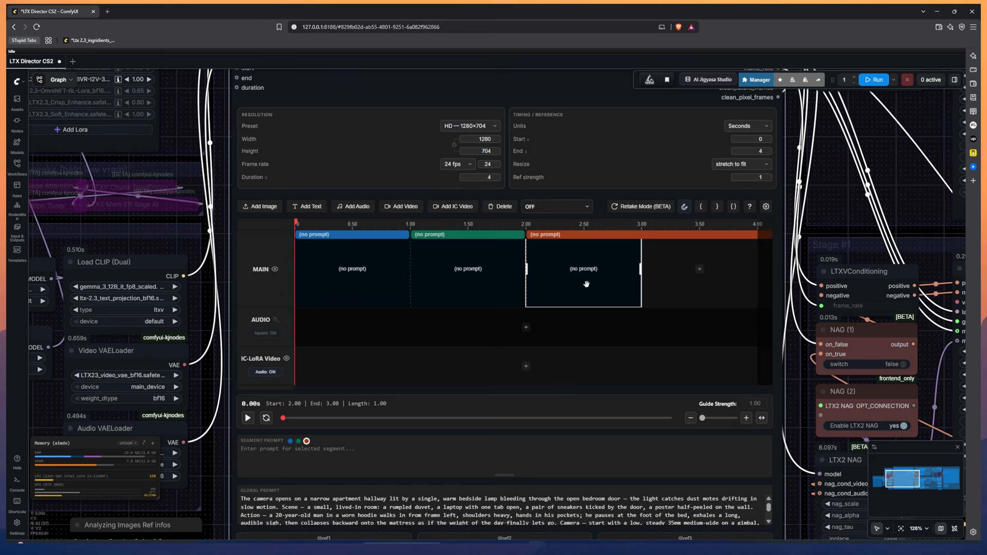
pyautogui.moveTo(586, 284); pyautogui.dragTo(690, 281)
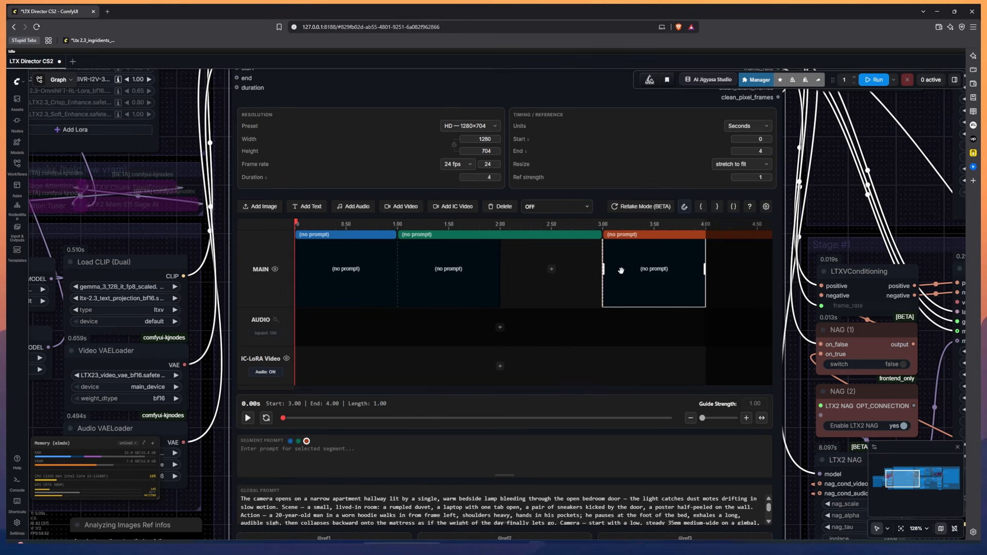
pyautogui.moveTo(470, 268); pyautogui.dragTo(511, 267)
# Set the timing end to 5 seconds and move the third text segment toward the new end of the timeline
pyautogui.moveTo(764, 151); pyautogui.dragTo(755, 151)
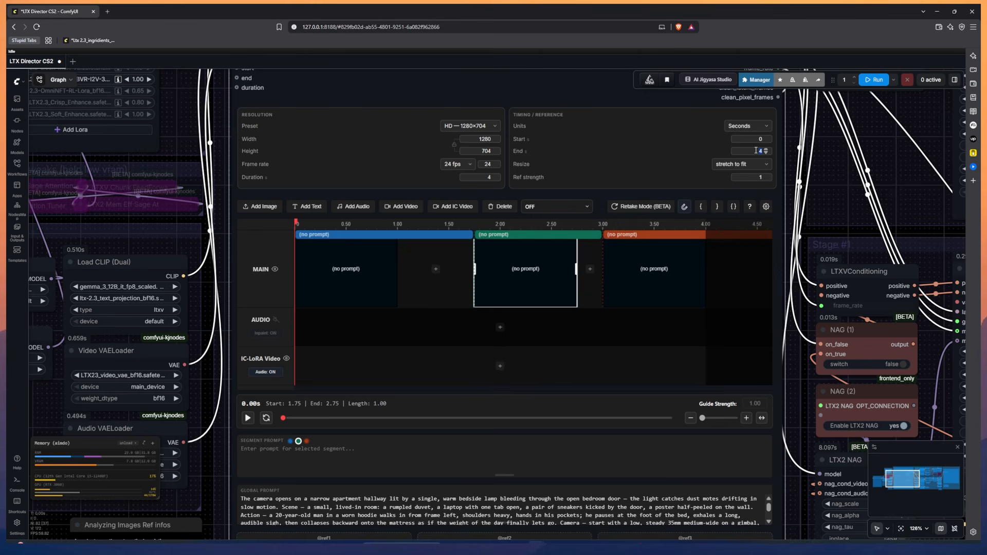
pyautogui.write('5')
pyautogui.moveTo(656, 264); pyautogui.dragTo(748, 262)
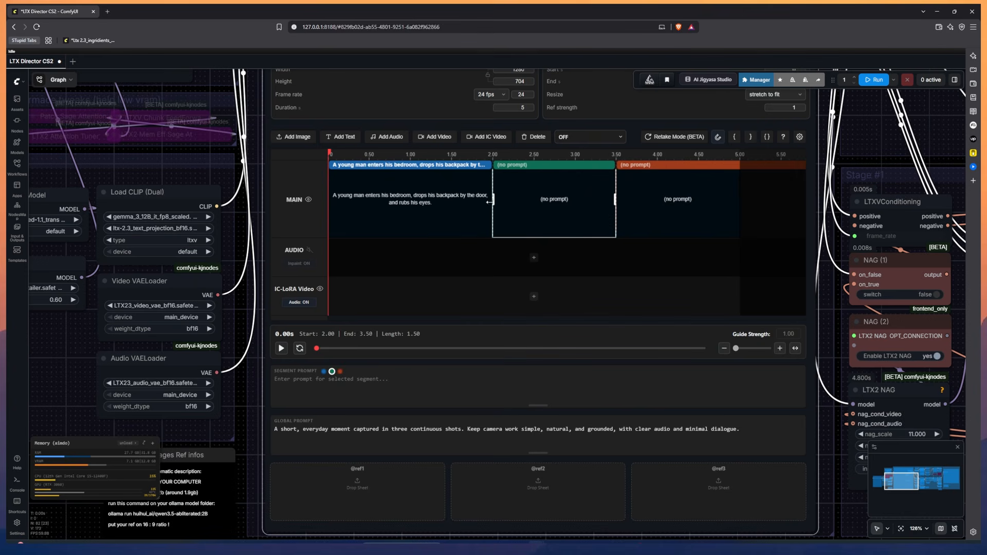
pyautogui.click(684, 206)
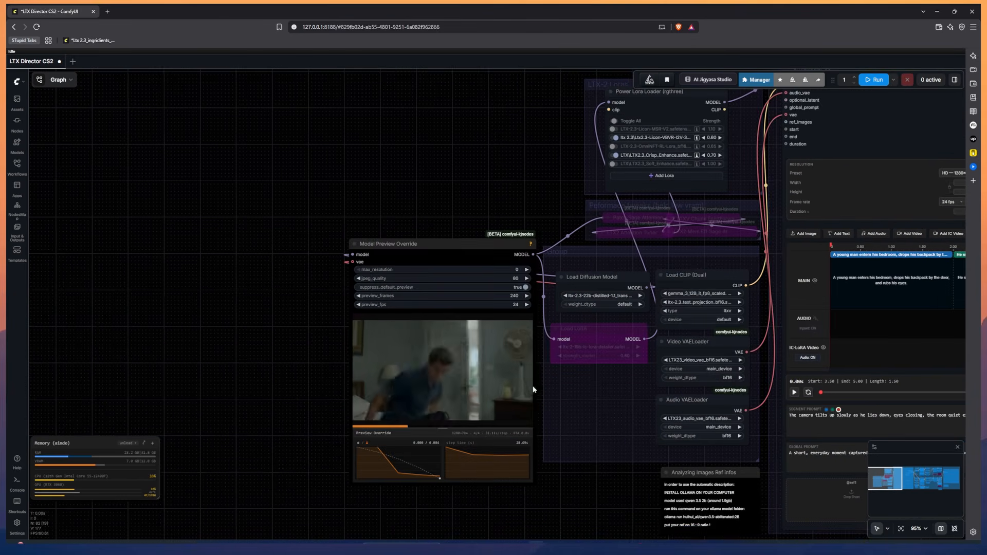
# View the sampling preview in Model Preview Override and the generated three-shot bedroom video in Video Combine
pyautogui.scroll(6, 533, 389)
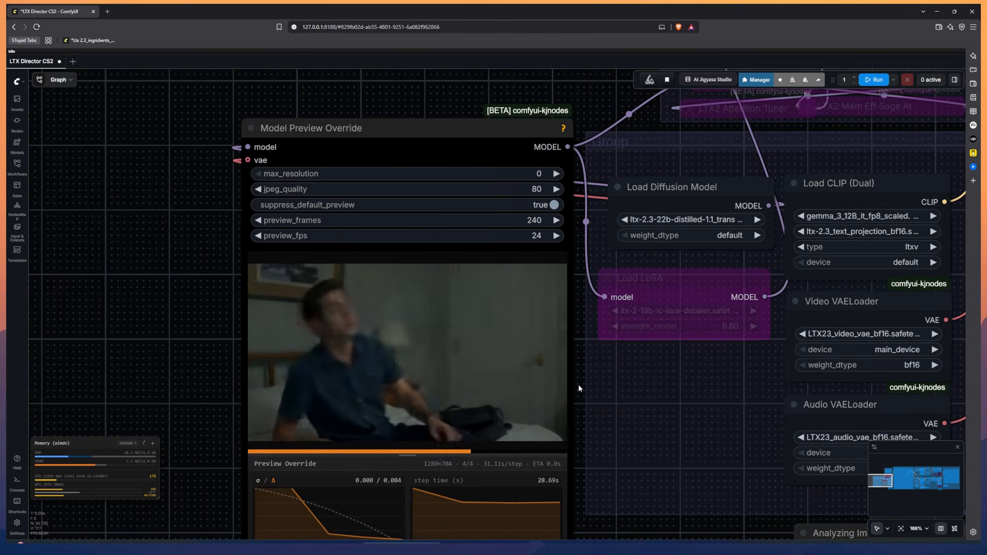
pyautogui.scroll(-8, 579, 390)
pyautogui.moveTo(603, 391); pyautogui.dragTo(262, 394)
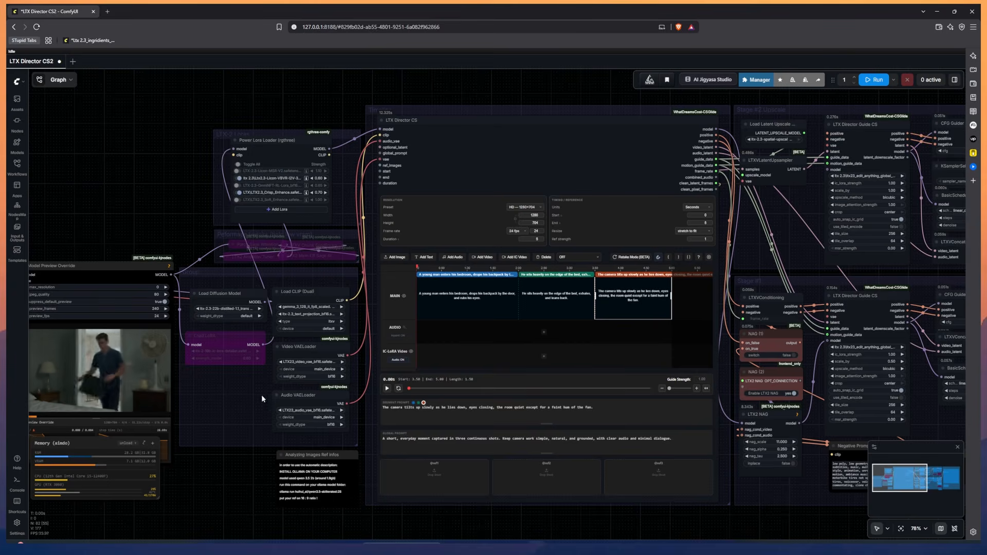
pyautogui.moveTo(726, 478); pyautogui.dragTo(243, 438)
pyautogui.moveTo(755, 447); pyautogui.dragTo(489, 465)
pyautogui.scroll(6, 620, 396)
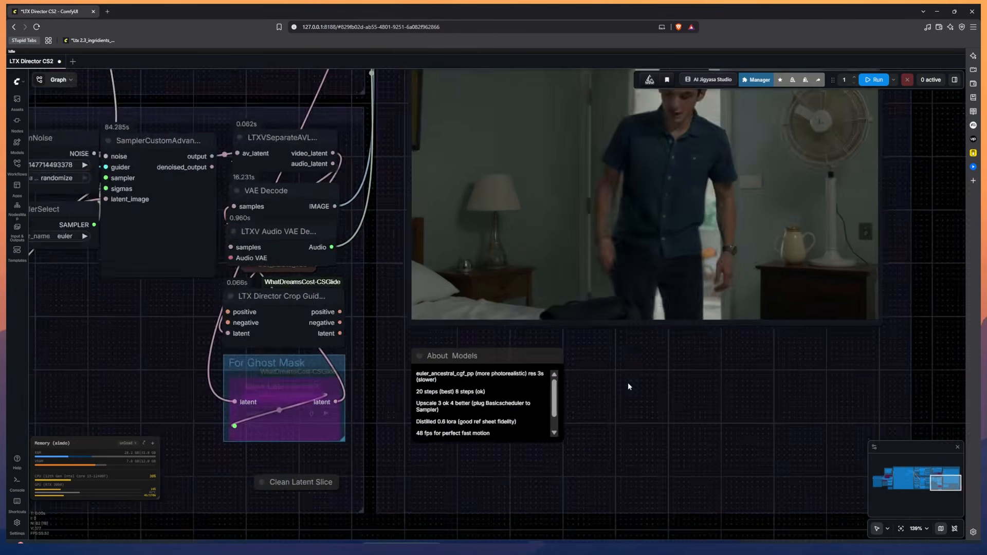
pyautogui.scroll(2, 628, 384)
pyautogui.moveTo(643, 367); pyautogui.dragTo(548, 531)
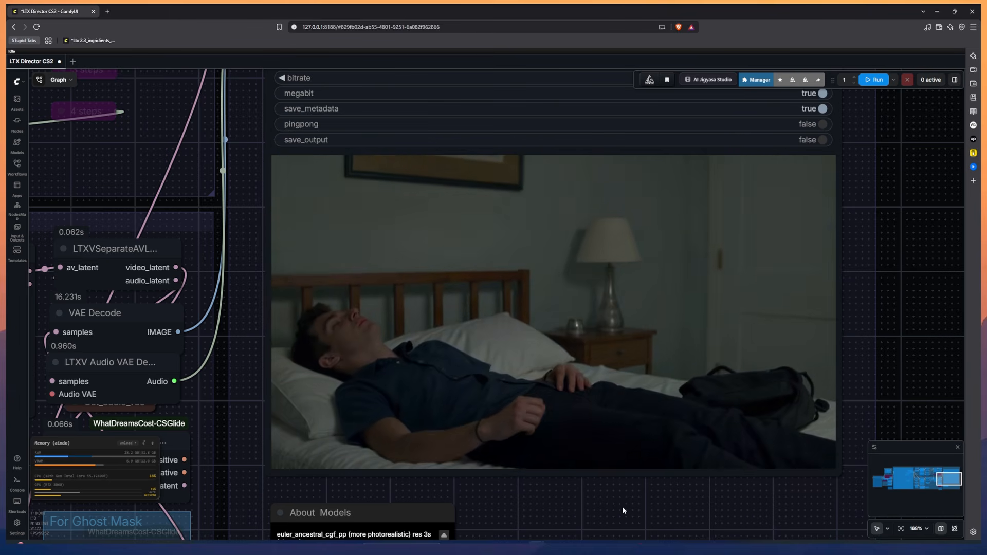
# Review the three segment prompts and the global prompt in the LTX Director CS node
pyautogui.scroll(-5, 622, 507)
pyautogui.scroll(-4, 622, 508)
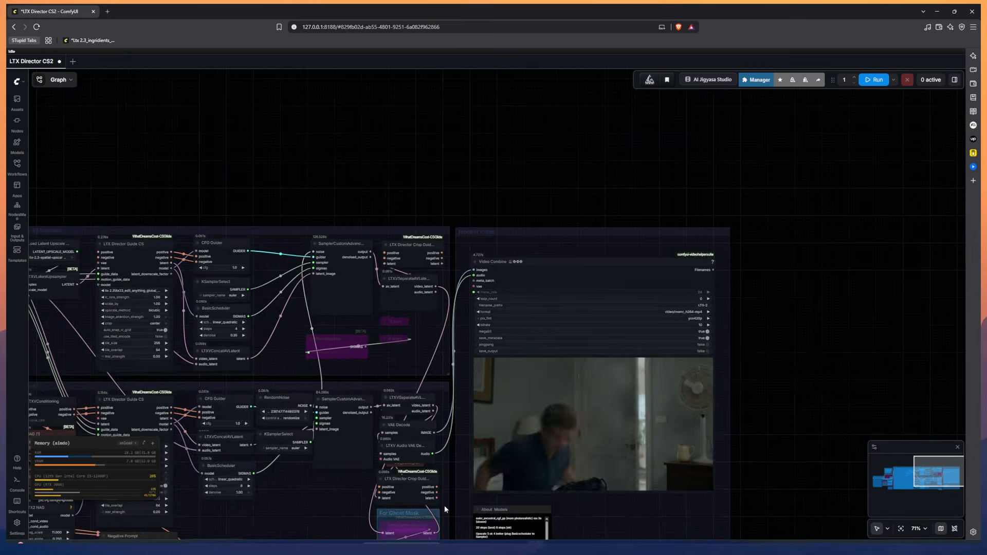
pyautogui.moveTo(373, 457); pyautogui.dragTo(730, 279)
pyautogui.moveTo(551, 442); pyautogui.dragTo(603, 476)
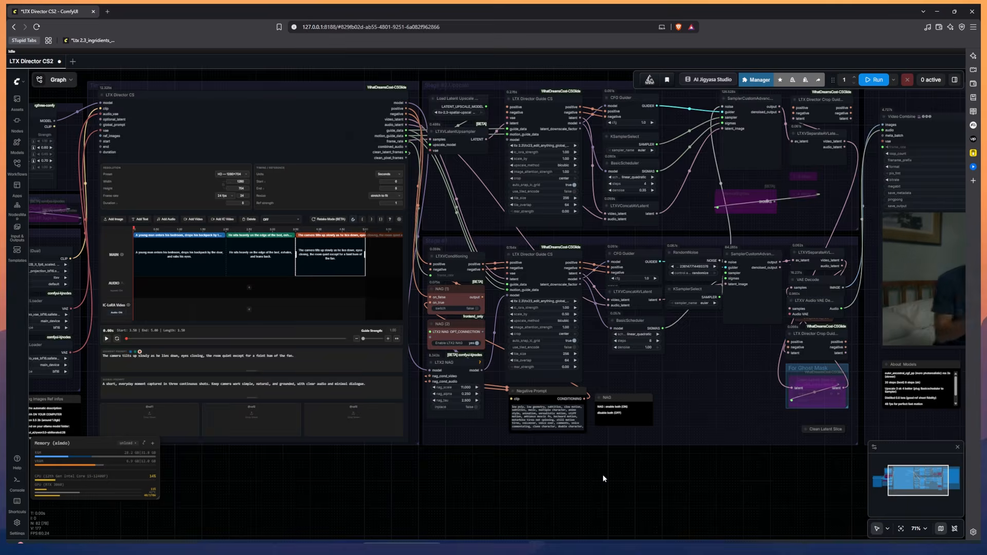
pyautogui.scroll(7, 598, 521)
pyautogui.moveTo(597, 522); pyautogui.dragTo(641, 503)
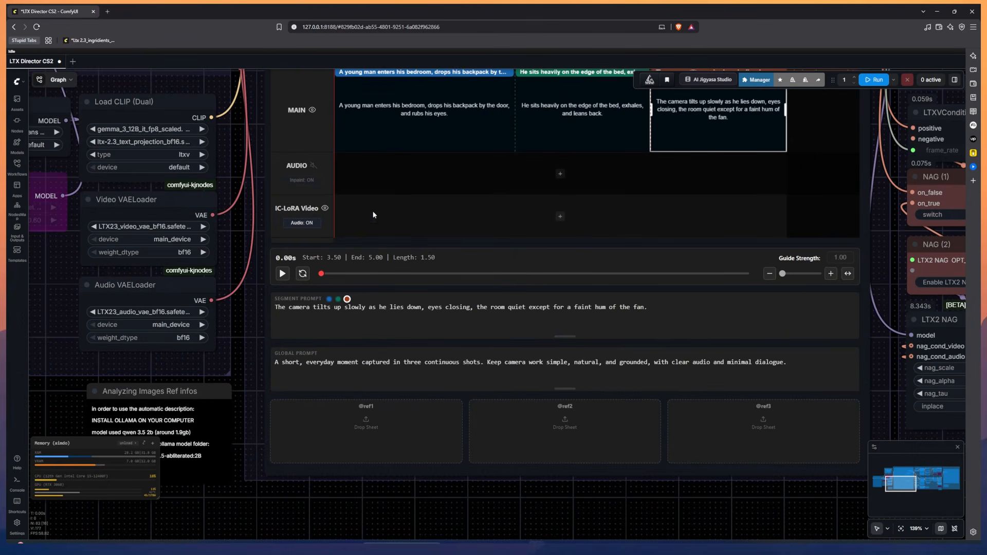
pyautogui.moveTo(238, 242); pyautogui.dragTo(261, 334)
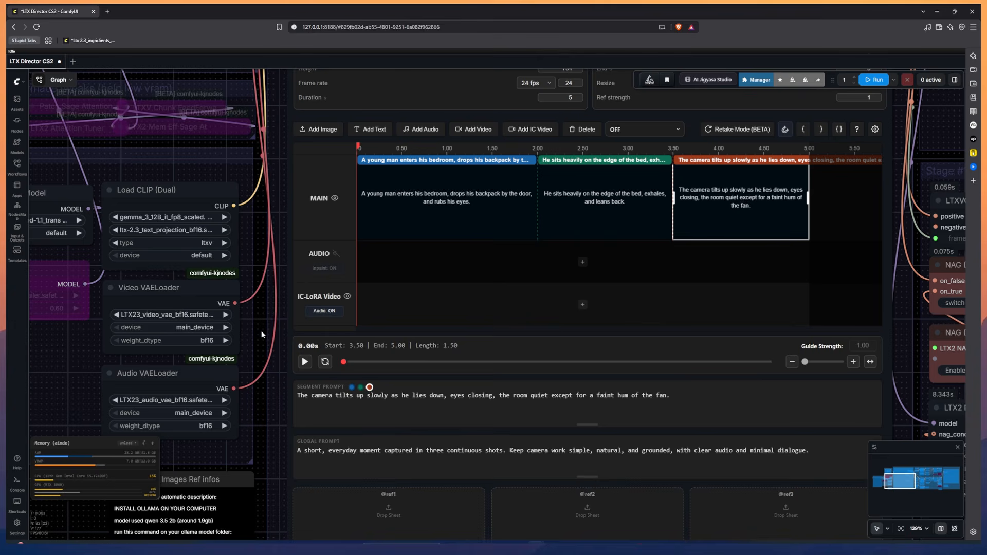
pyautogui.scroll(-4, 262, 334)
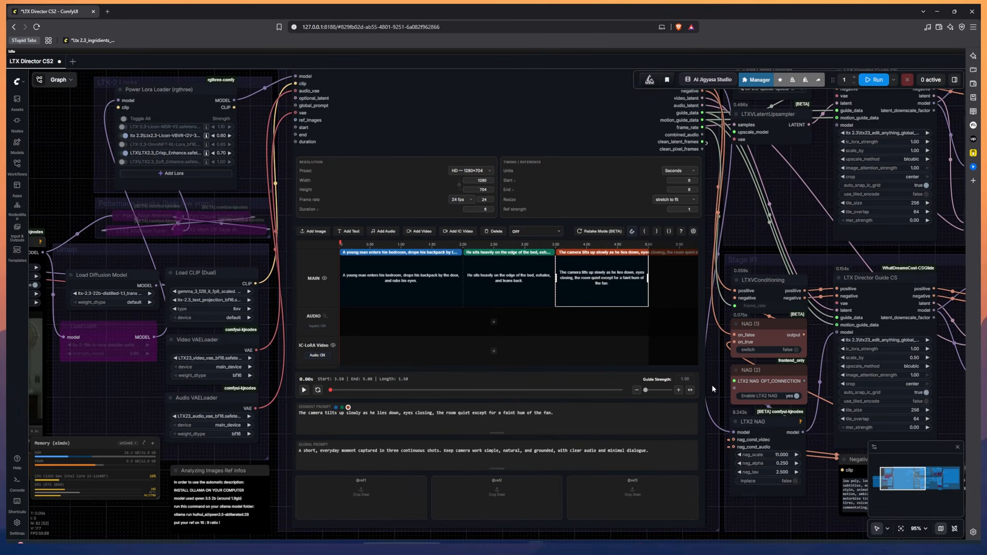
pyautogui.moveTo(712, 388); pyautogui.dragTo(708, 376)
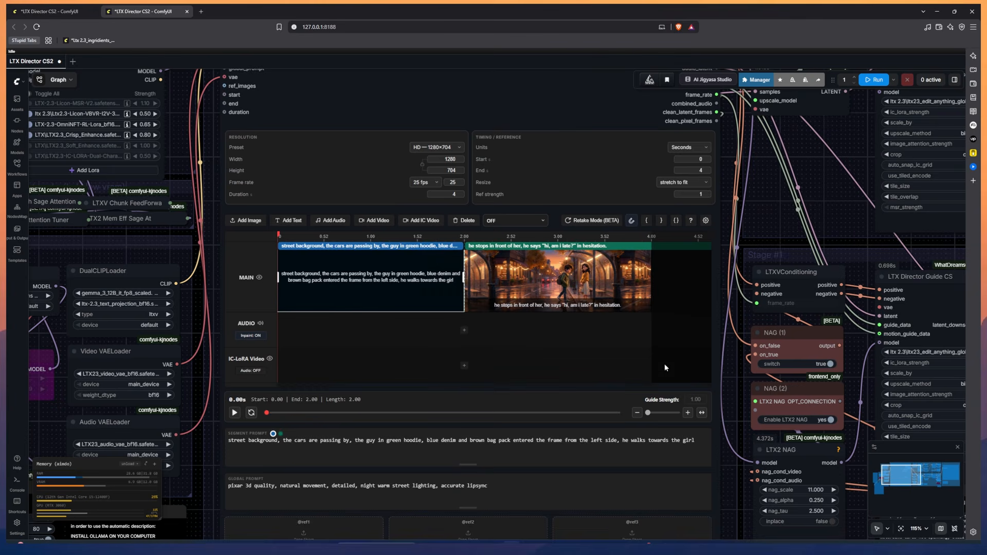
# Examine the mode options and settings of the street-scene timeline in the LTX Director CS node, leaving the mode OFF
pyautogui.scroll(3, 514, 221)
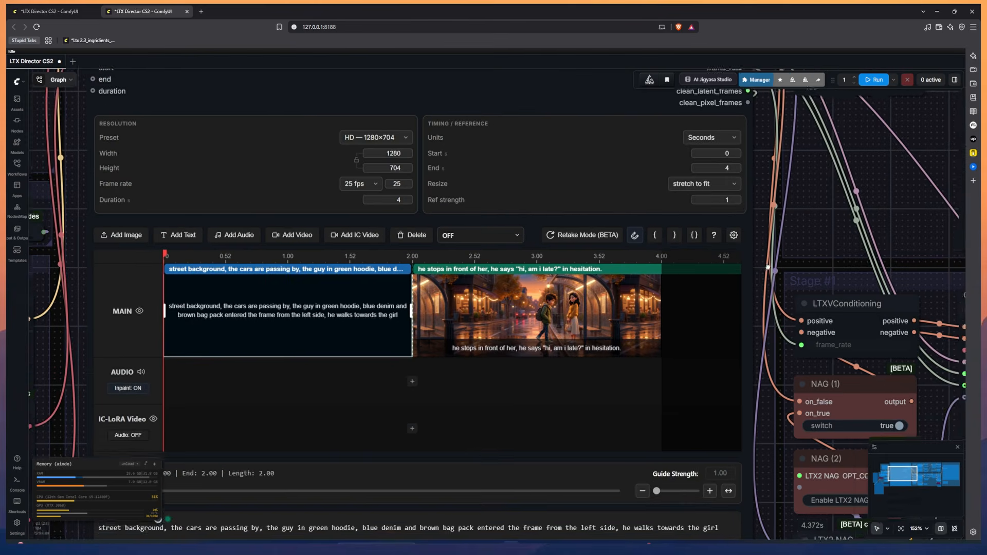
pyautogui.click(555, 228)
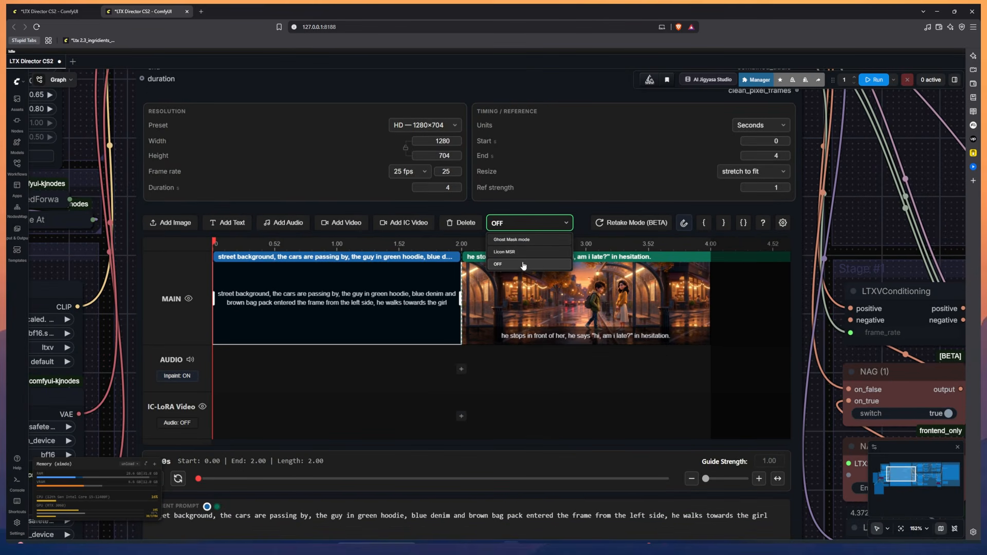
pyautogui.click(564, 227)
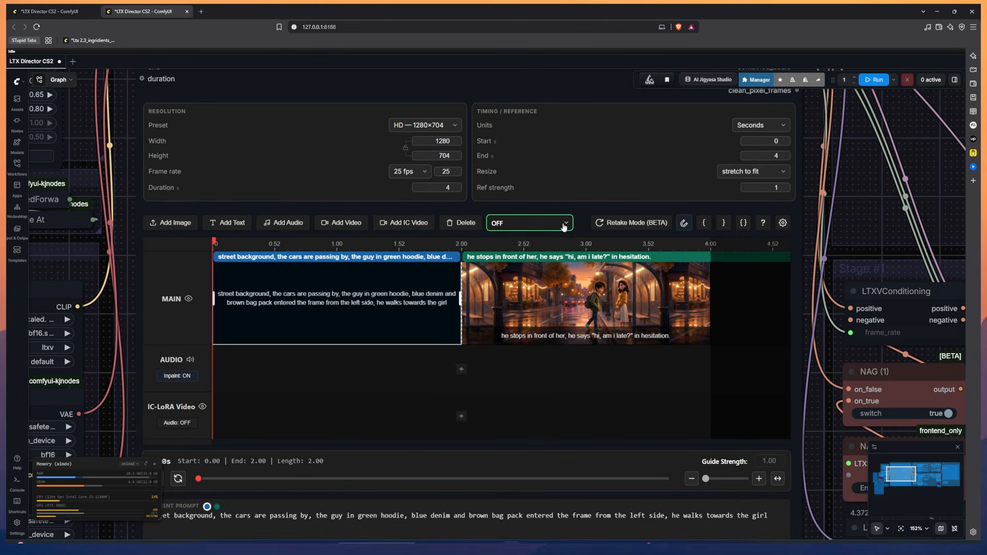
pyautogui.click(782, 222)
pyautogui.moveTo(841, 237); pyautogui.dragTo(891, 213)
pyautogui.scroll(4, 621, 273)
pyautogui.scroll(-4, 620, 275)
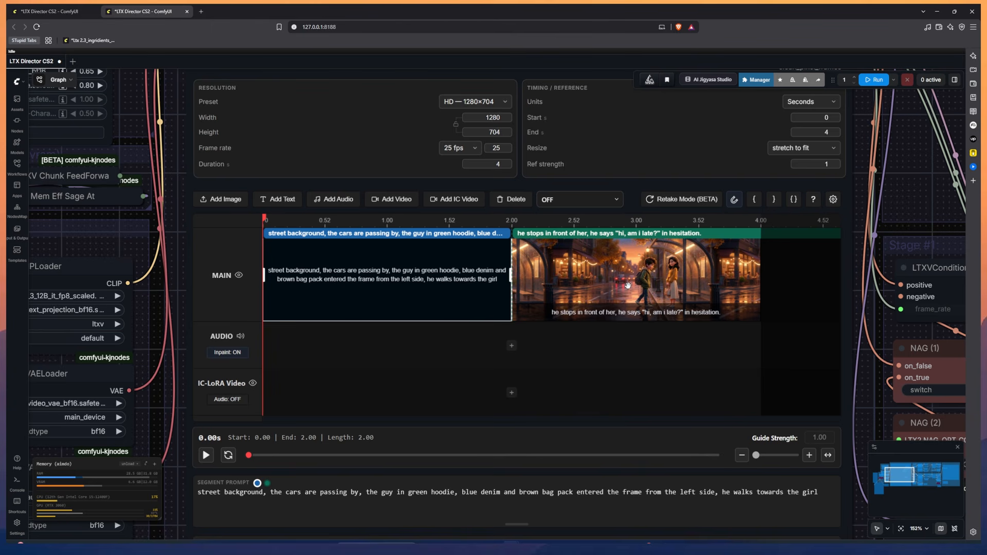
# Replace the first main-track segment with a text segment describing passing cars and the guy in green hoodie entering from the left, walking towards the girl
pyautogui.scroll(-2, 427, 209)
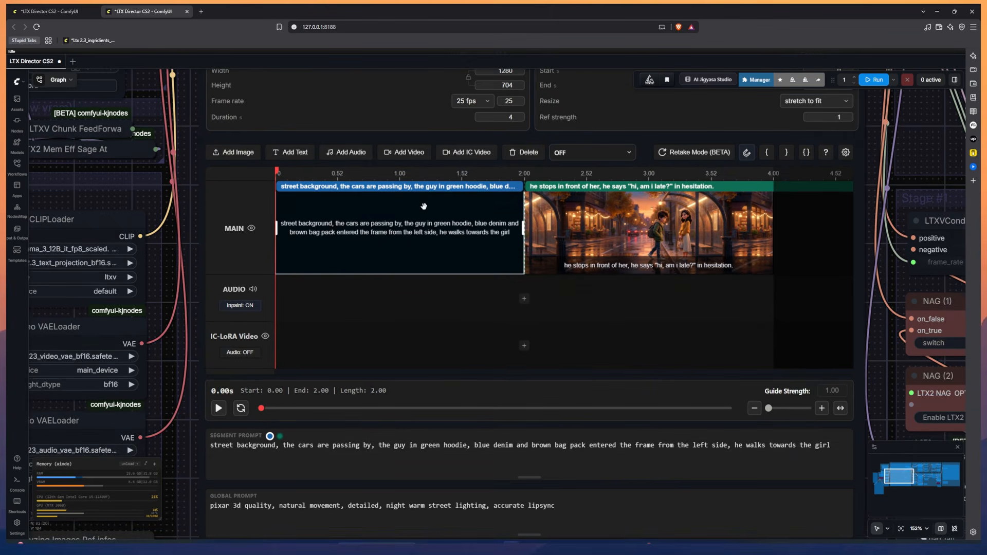
pyautogui.press('Delete')
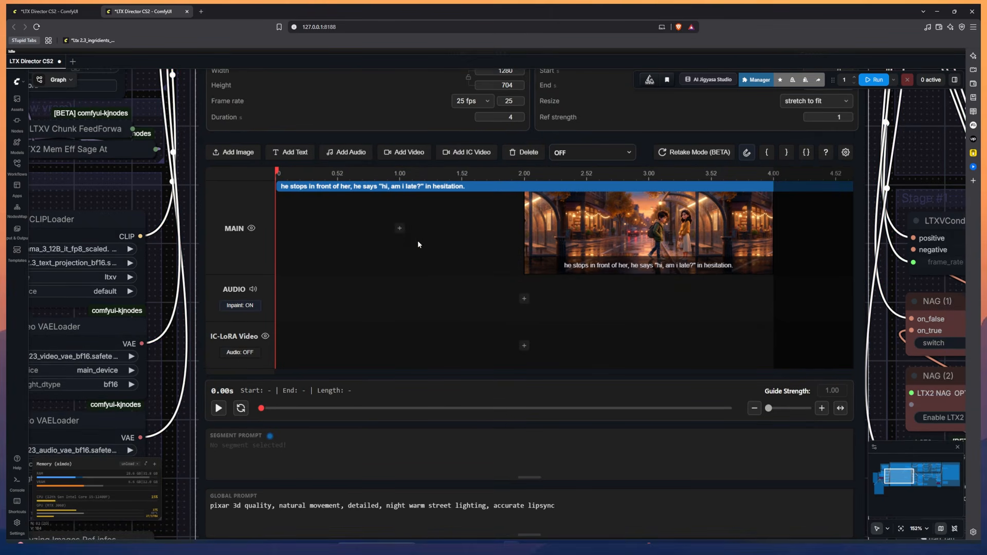
pyautogui.click(399, 229)
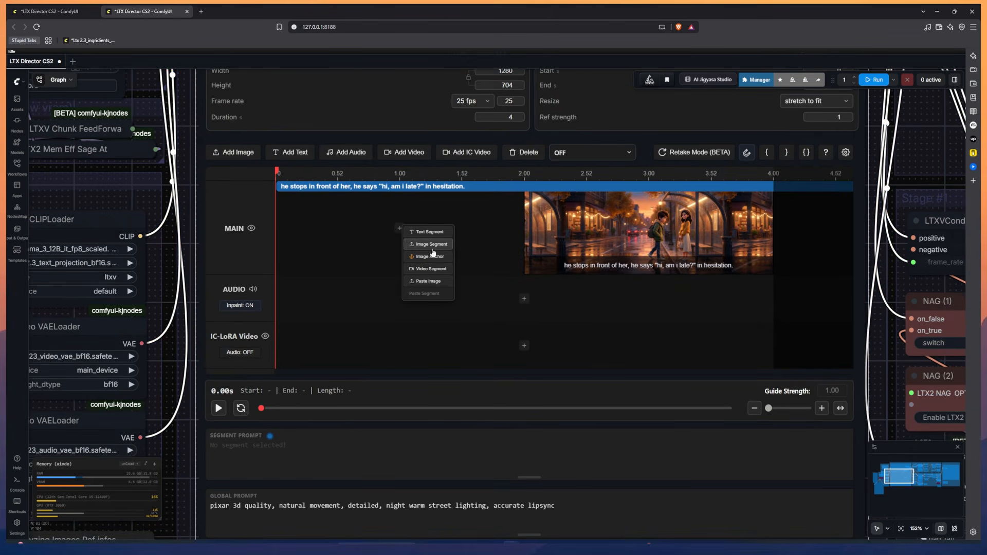
pyautogui.click(430, 232)
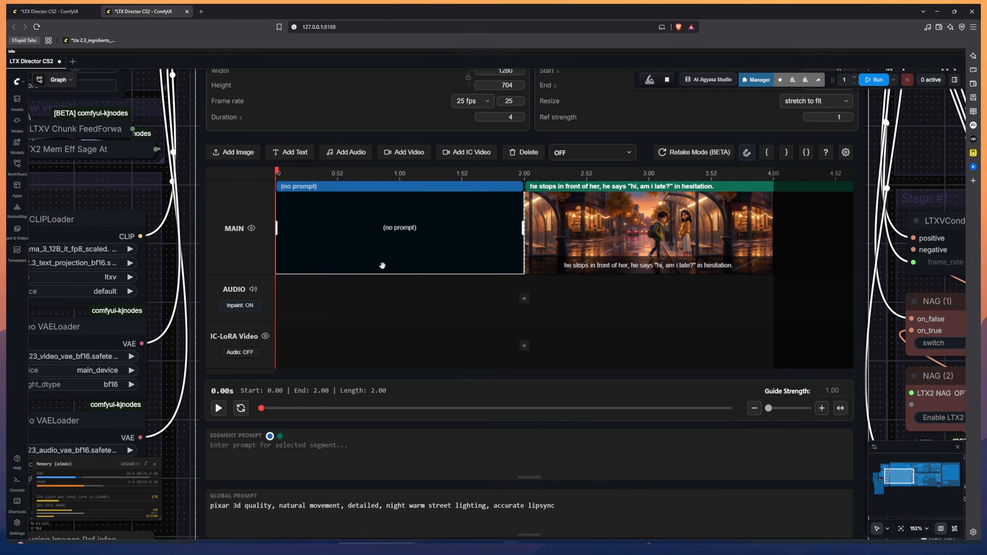
pyautogui.click(309, 450)
pyautogui.write('street background, the cars are passing by, the guy in green hoodie, blue denim and brown bag pack entered the frame from the left side, he walks towards the girl')
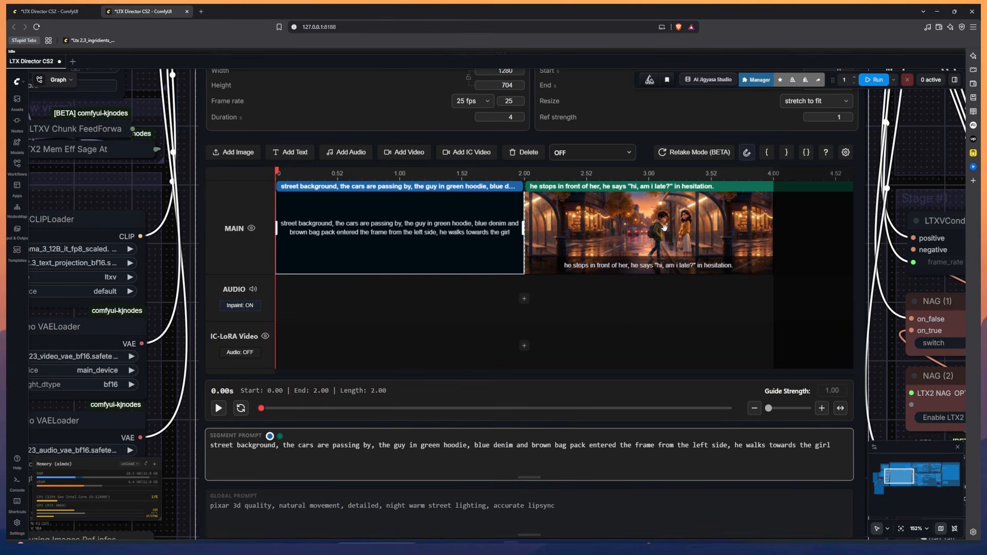
# Review the second segment's image and prompt, and the LoRA list in the Power Lora Loader node
pyautogui.click(657, 249)
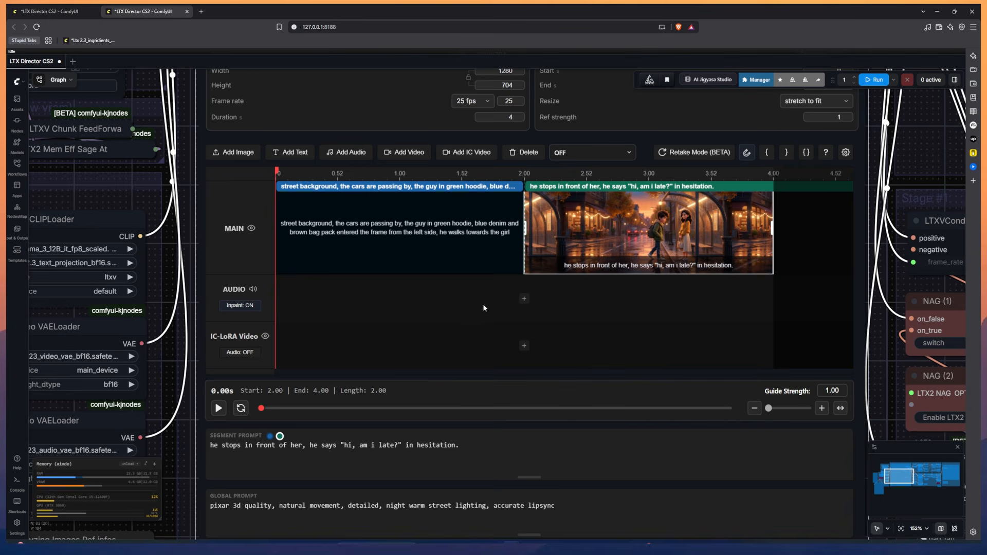
pyautogui.moveTo(181, 231); pyautogui.dragTo(436, 445)
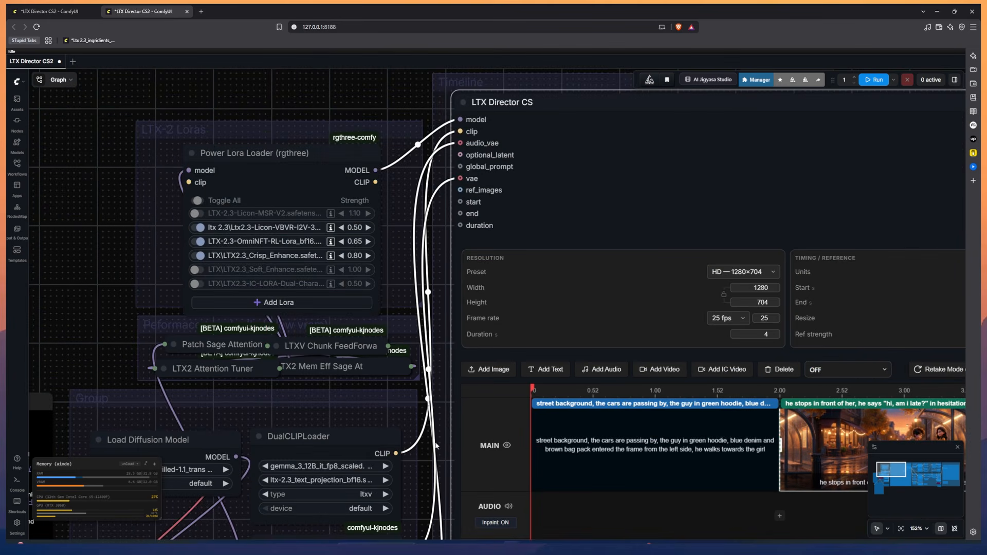
# Review the LoRAs enabled in the Power Lora Loader and the model, CLIP and VAE loaders feeding LTX Director CS
pyautogui.scroll(4, 172, 260)
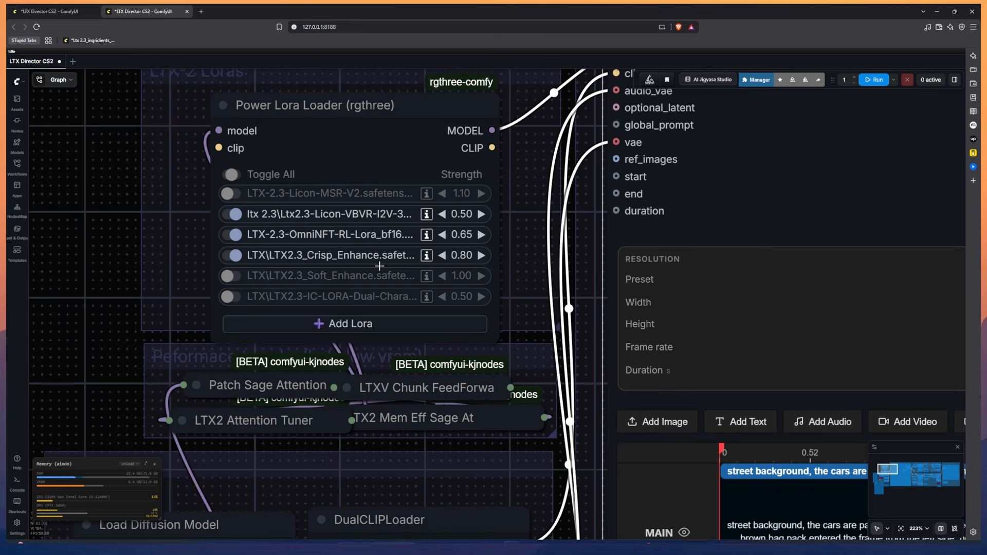
pyautogui.scroll(-6, 100, 286)
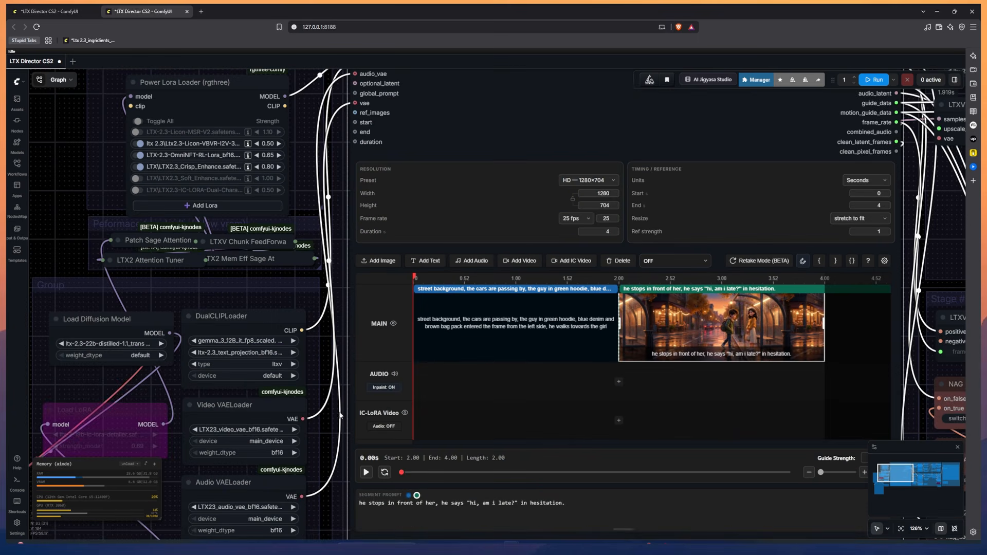
pyautogui.moveTo(339, 414); pyautogui.dragTo(294, 338)
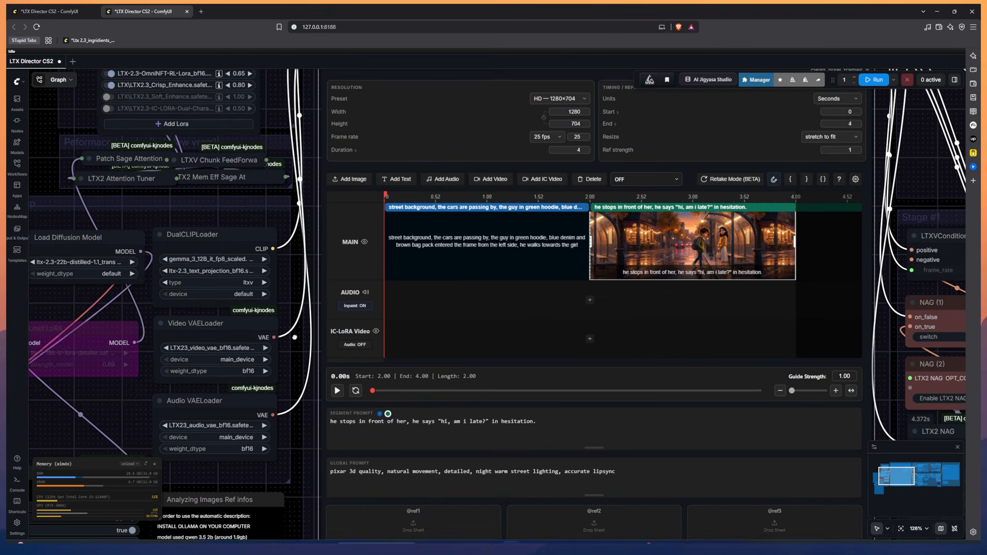
pyautogui.scroll(-2, 295, 336)
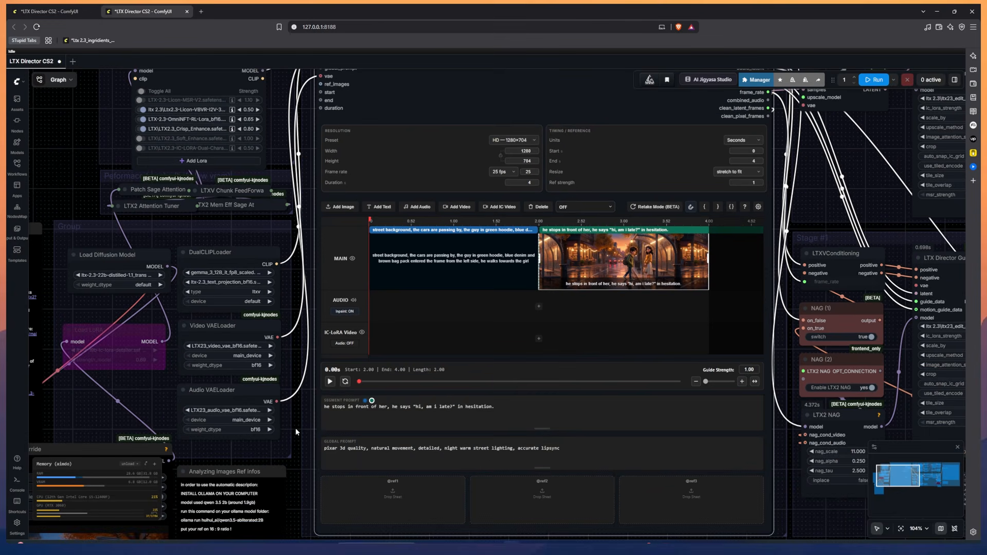
pyautogui.moveTo(296, 432); pyautogui.dragTo(300, 430)
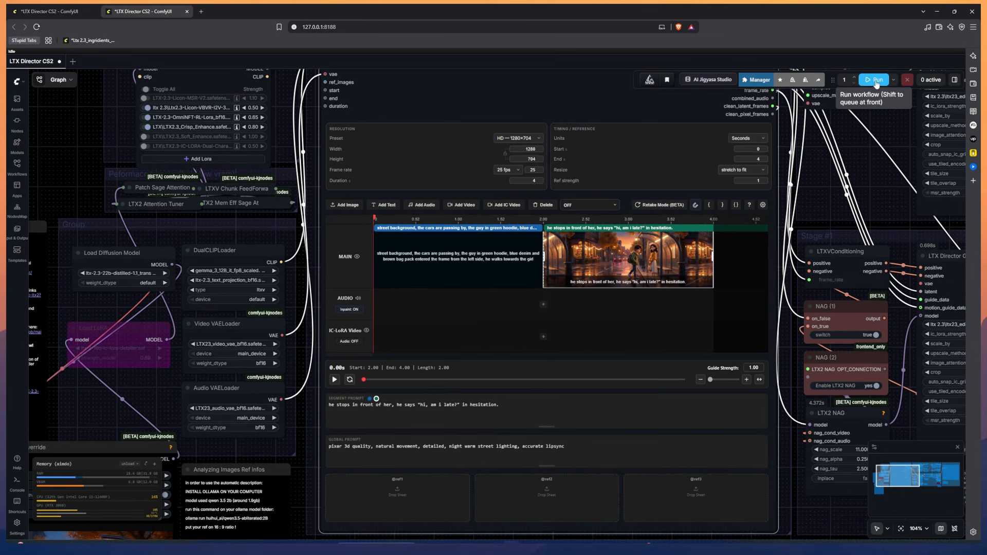
# Examine the sampling preview of the bus stop scene in the Model Preview Override node
pyautogui.scroll(-5, 307, 441)
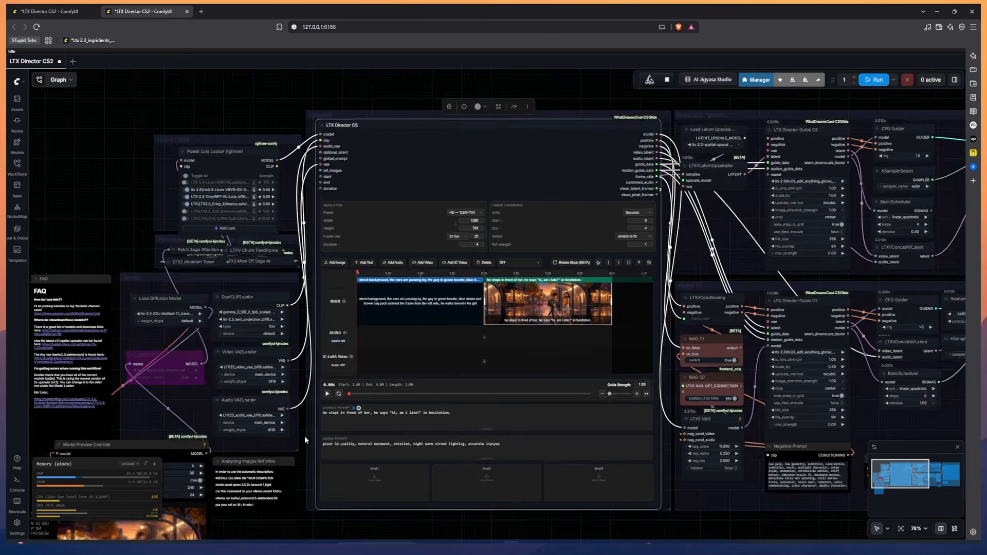
pyautogui.moveTo(296, 507); pyautogui.dragTo(517, 425)
pyautogui.scroll(11, 314, 386)
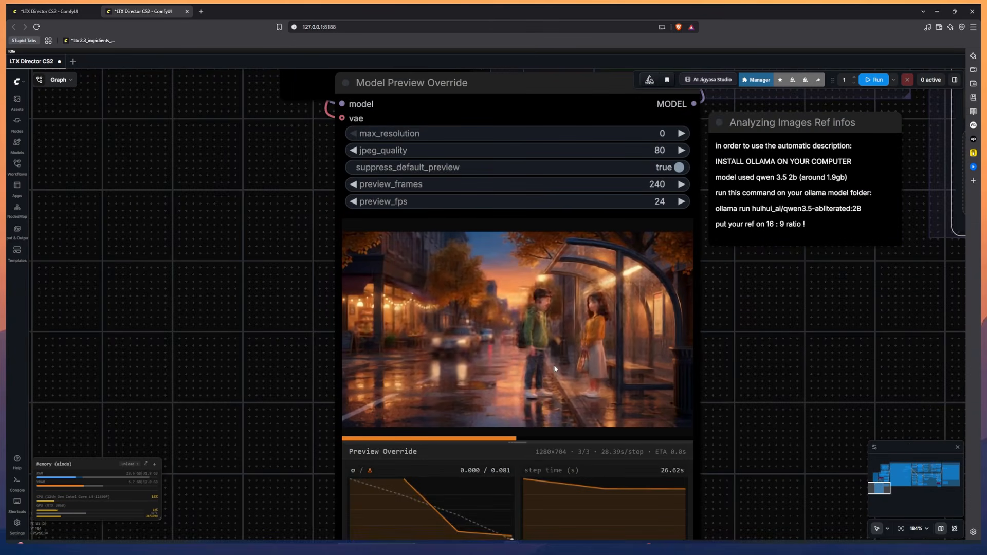
pyautogui.scroll(3, 562, 360)
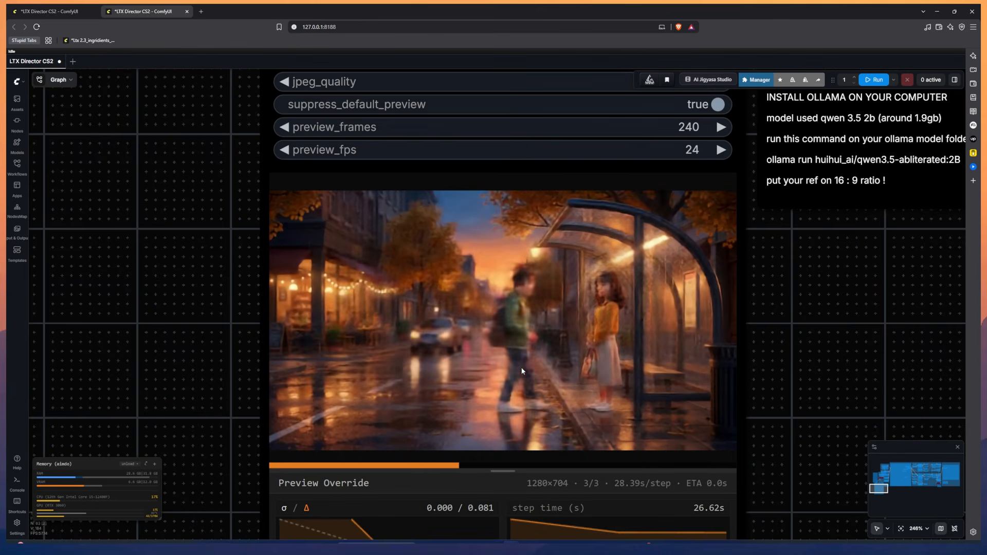
# Watch the generated bus stop video in the Video Combine node and check how it follows the prompts
pyautogui.scroll(-15, 521, 370)
pyautogui.scroll(12, 740, 411)
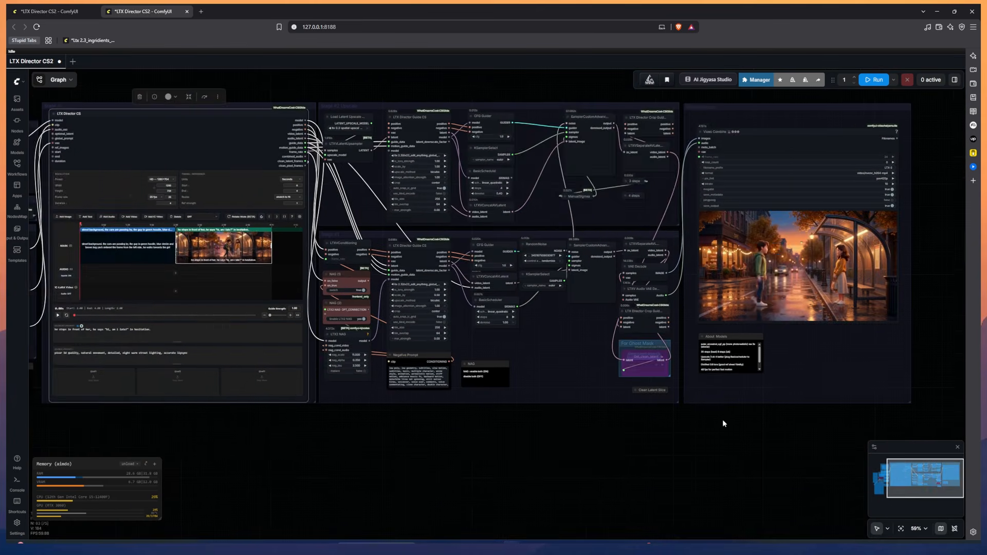
pyautogui.scroll(1, 760, 383)
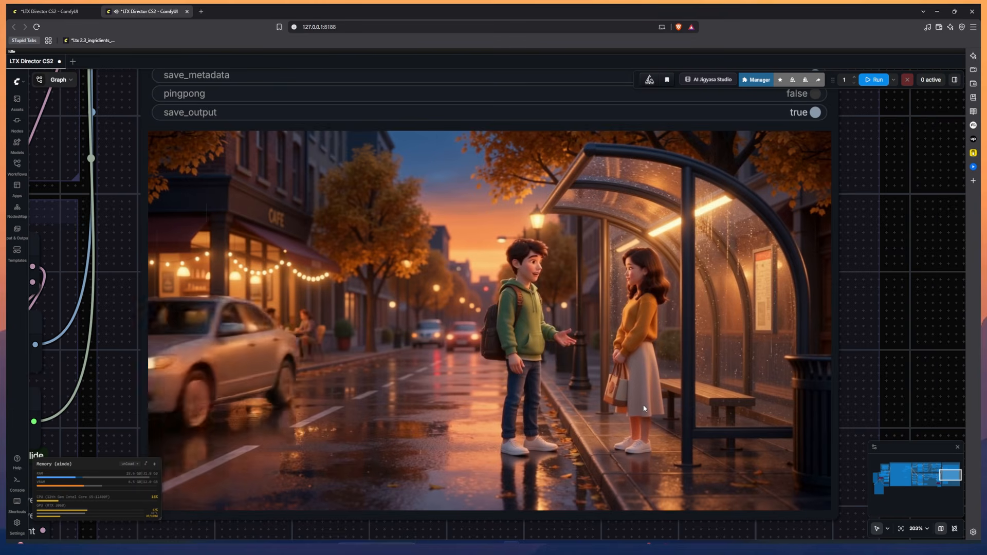
pyautogui.scroll(-4, 900, 351)
pyautogui.scroll(-2, 900, 351)
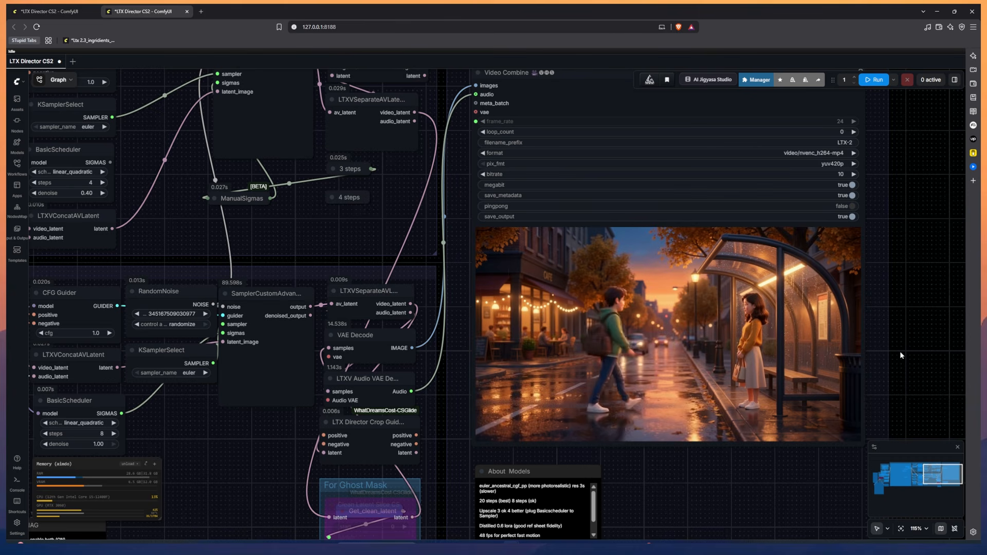
pyautogui.scroll(-8, 683, 480)
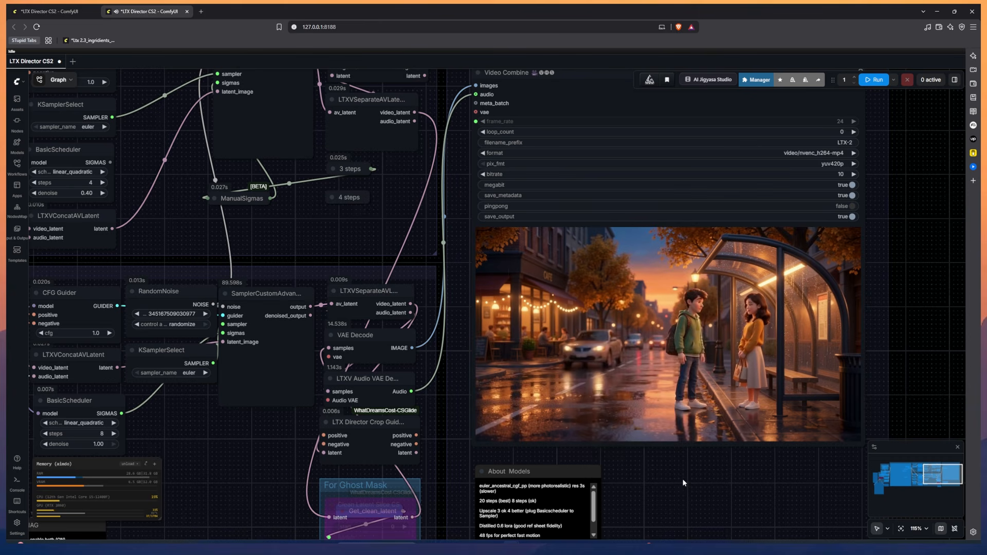
# Review the segment prompt, global prompt and timeline of the bus stop scene in LTX Director CS
pyautogui.scroll(4, 683, 480)
pyautogui.scroll(9, 436, 449)
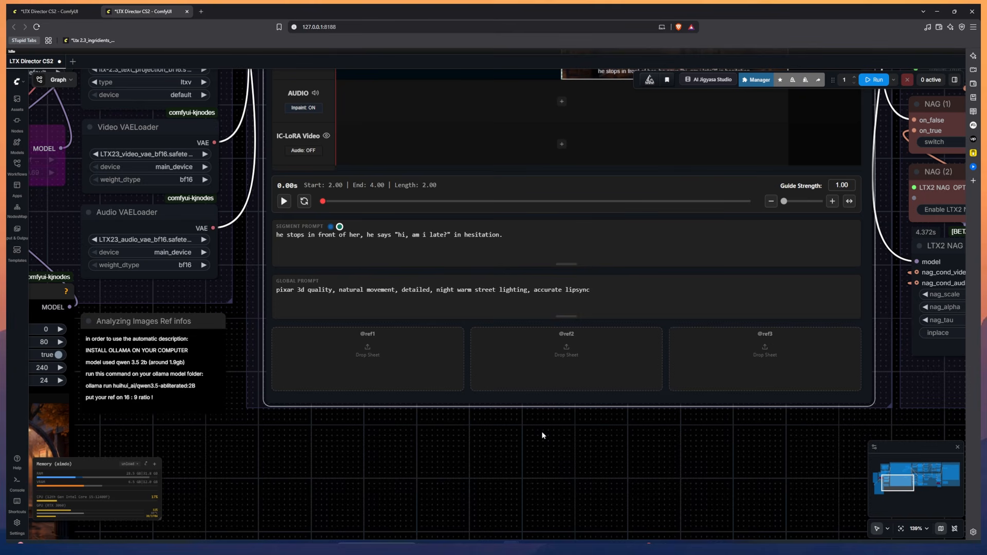
pyautogui.scroll(-6, 479, 445)
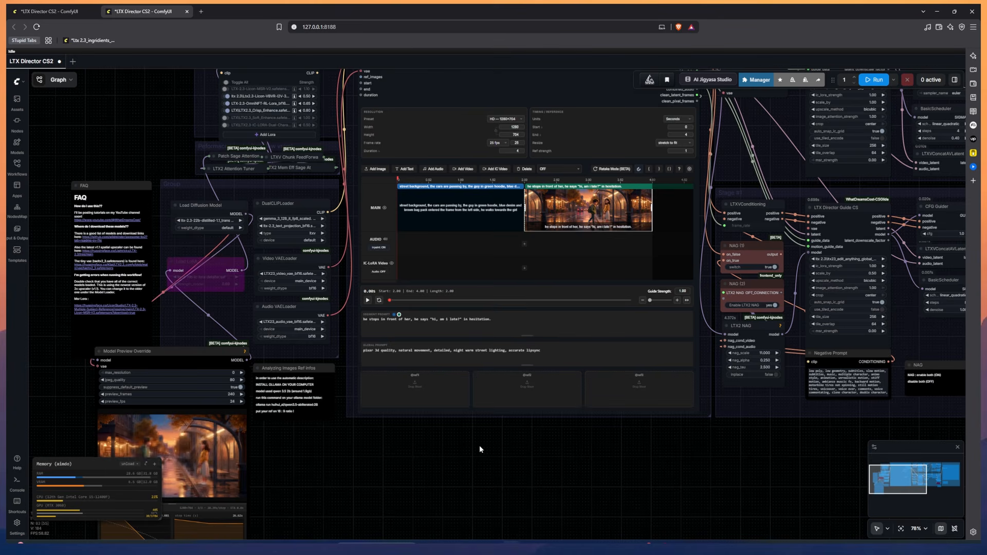
pyautogui.moveTo(479, 456); pyautogui.dragTo(503, 480)
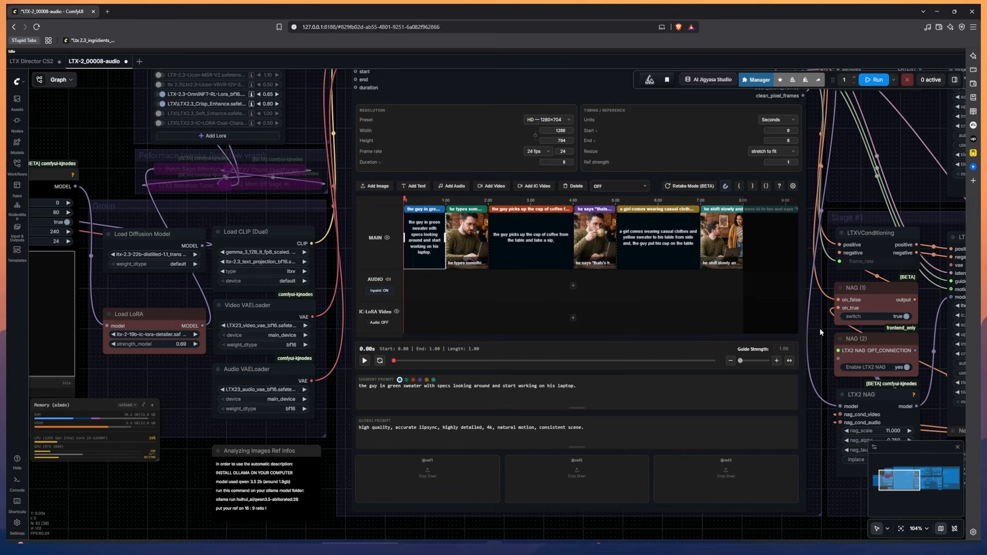
# In the LTX-2_00008-audio workflow, inspect the timeline settings and the mode options beside them, keeping the mode OFF
pyautogui.scroll(7, 822, 296)
pyautogui.moveTo(813, 263); pyautogui.dragTo(966, 252)
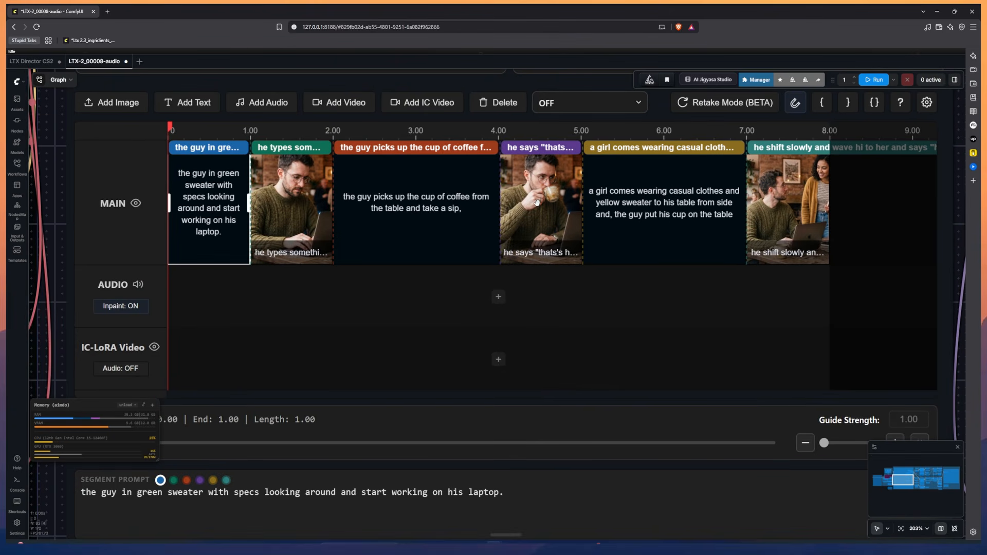
pyautogui.click(926, 102)
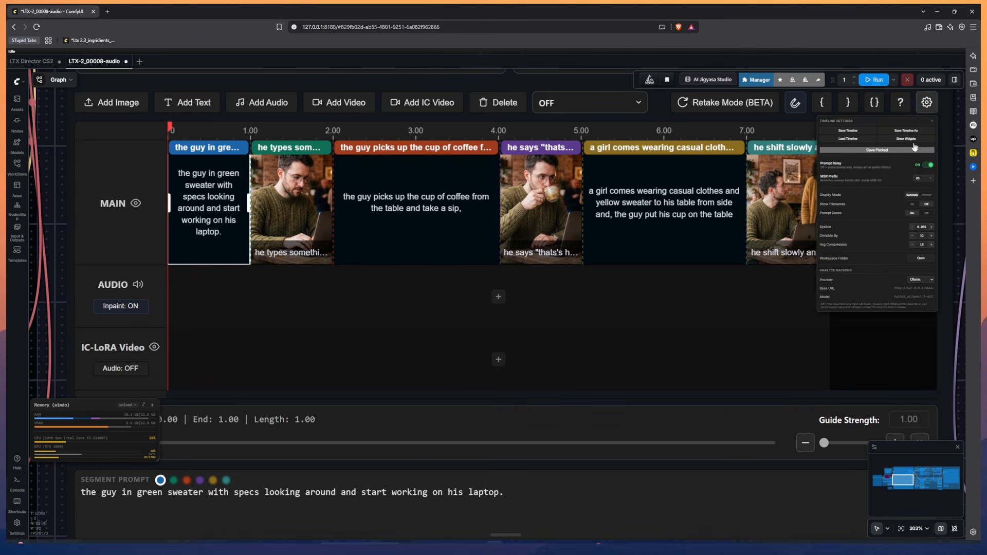
pyautogui.click(927, 102)
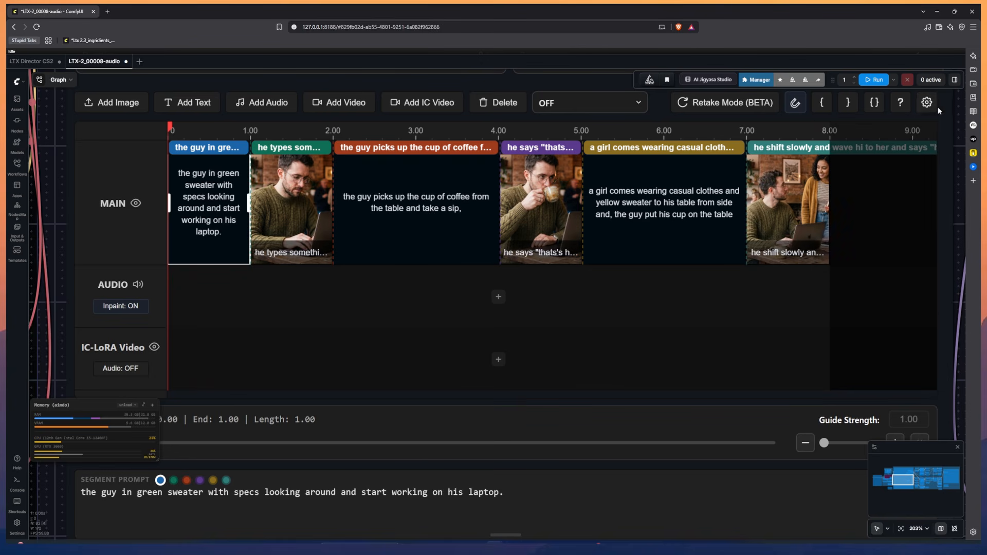
pyautogui.click(926, 102)
pyautogui.click(926, 102)
pyautogui.click(589, 103)
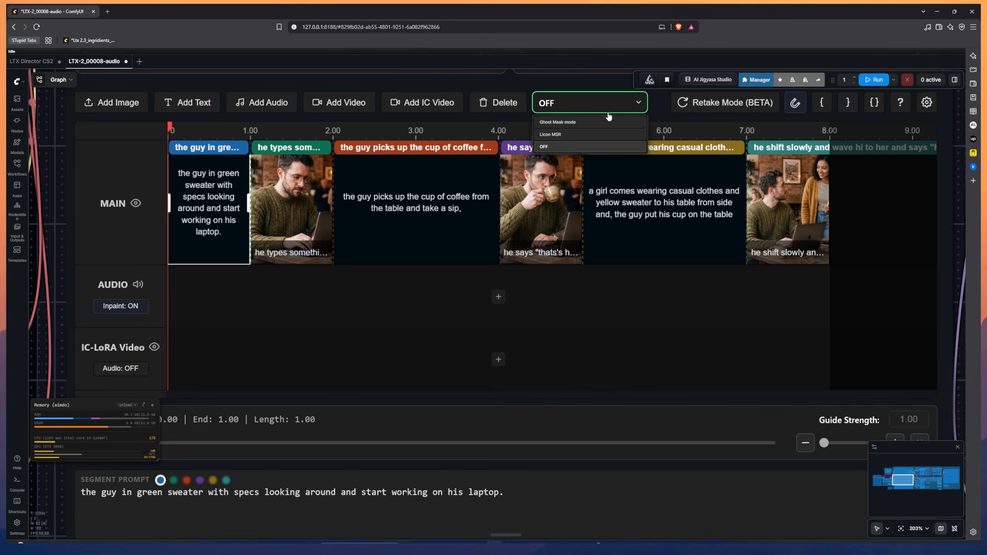
pyautogui.click(578, 146)
# Check which LoRAs and strengths the Power Lora Loader uses in the LTX-2_00008-audio workflow
pyautogui.scroll(-7, 951, 236)
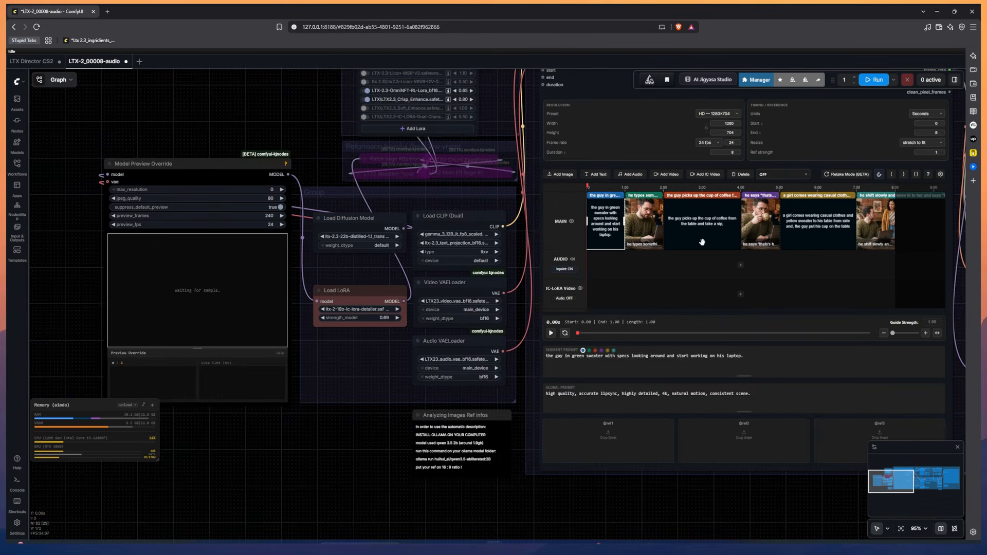
pyautogui.scroll(7, 380, 264)
pyautogui.scroll(4, 517, 242)
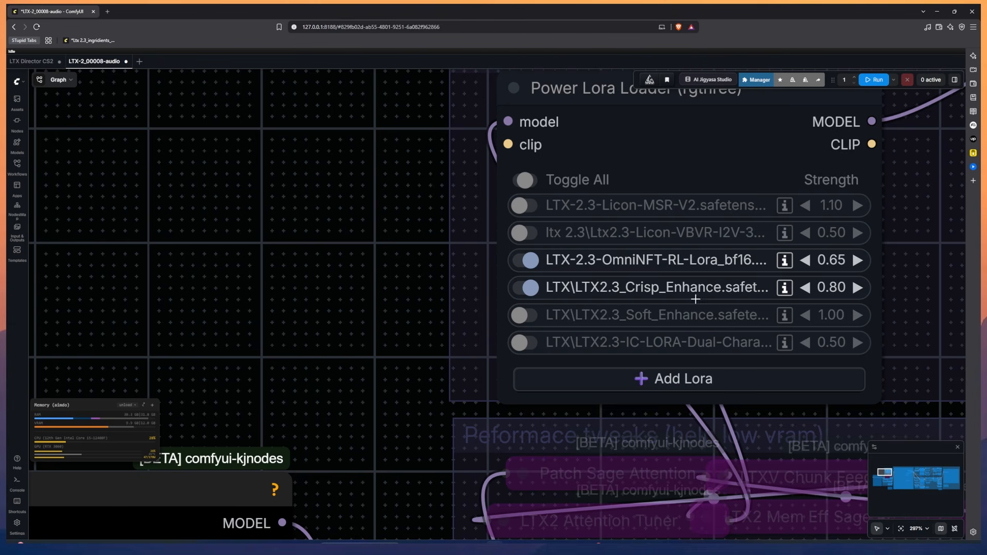
pyautogui.scroll(-8, 353, 256)
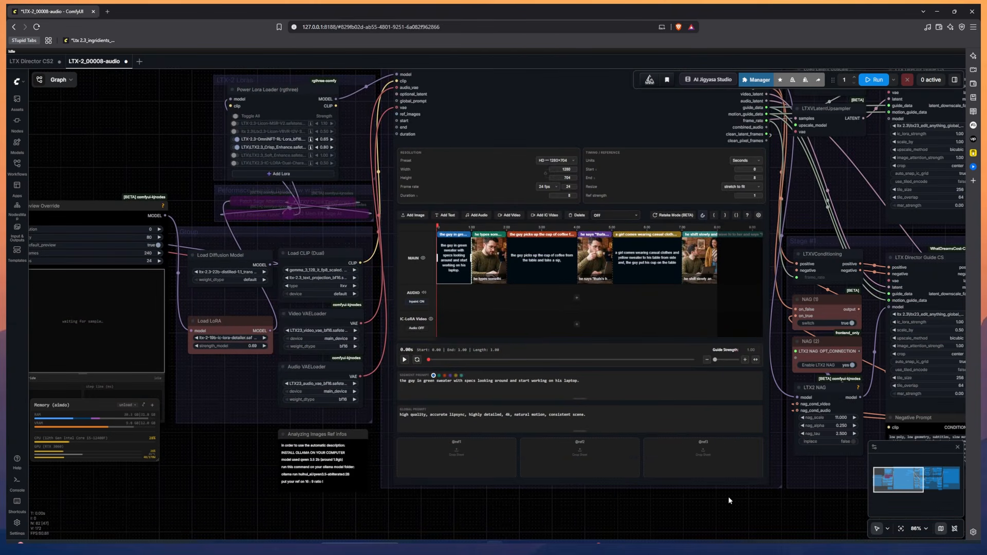
# Examine the sampler, BasicScheduler and LTX Director Guide CS settings in Stage #1 and the upscale stage
pyautogui.moveTo(728, 496); pyautogui.dragTo(290, 495)
pyautogui.moveTo(725, 417); pyautogui.dragTo(572, 490)
pyautogui.scroll(9, 542, 416)
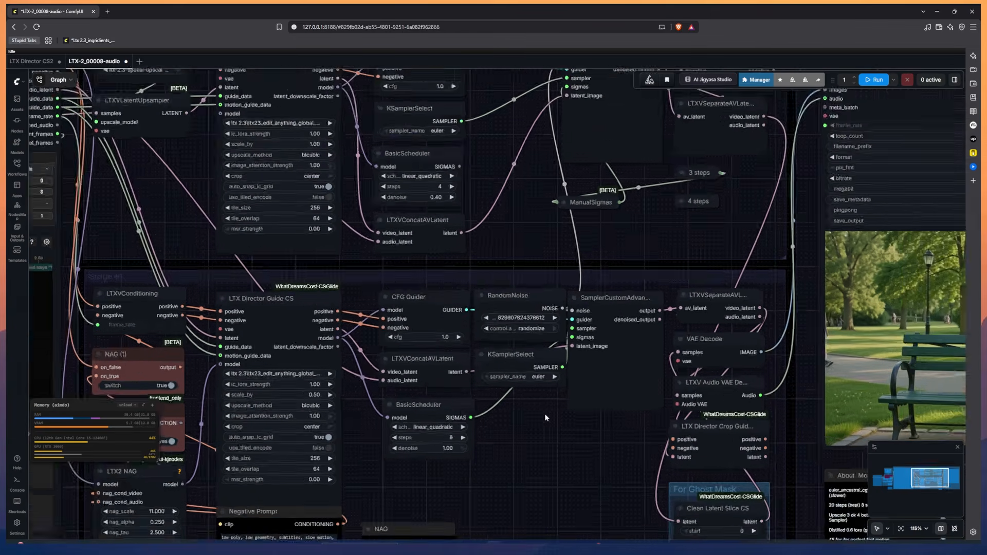
pyautogui.moveTo(541, 416); pyautogui.dragTo(697, 391)
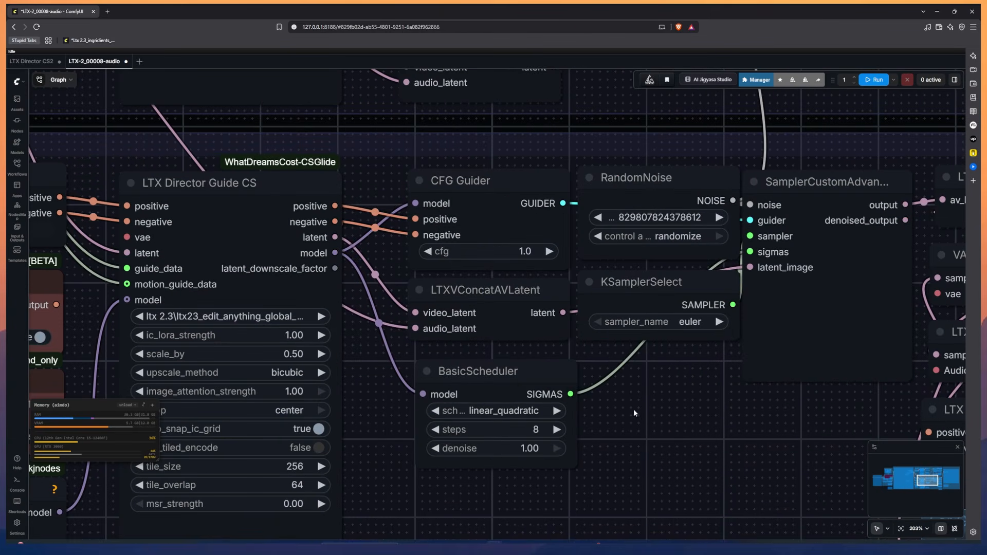
pyautogui.scroll(-9, 669, 429)
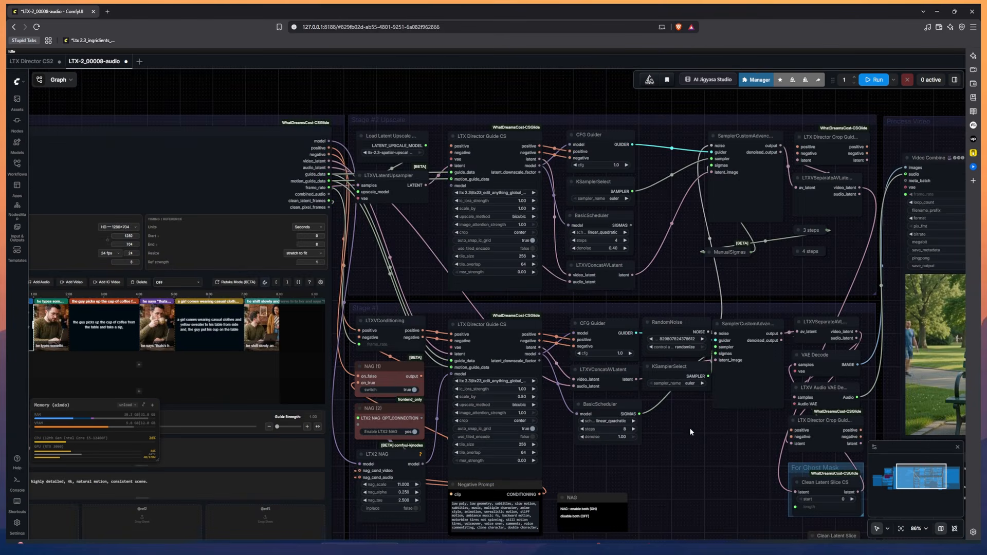
pyautogui.scroll(13, 624, 256)
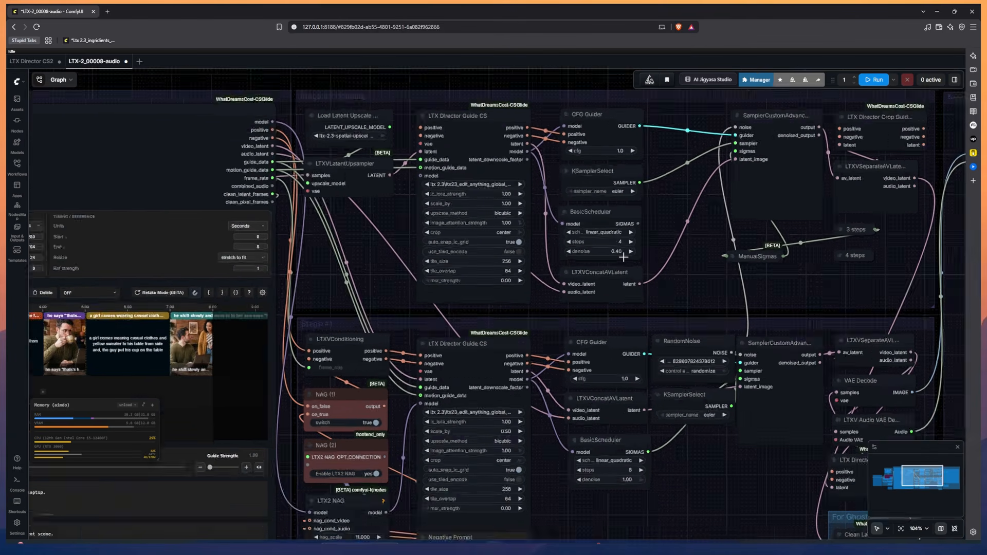
pyautogui.scroll(-13, 624, 256)
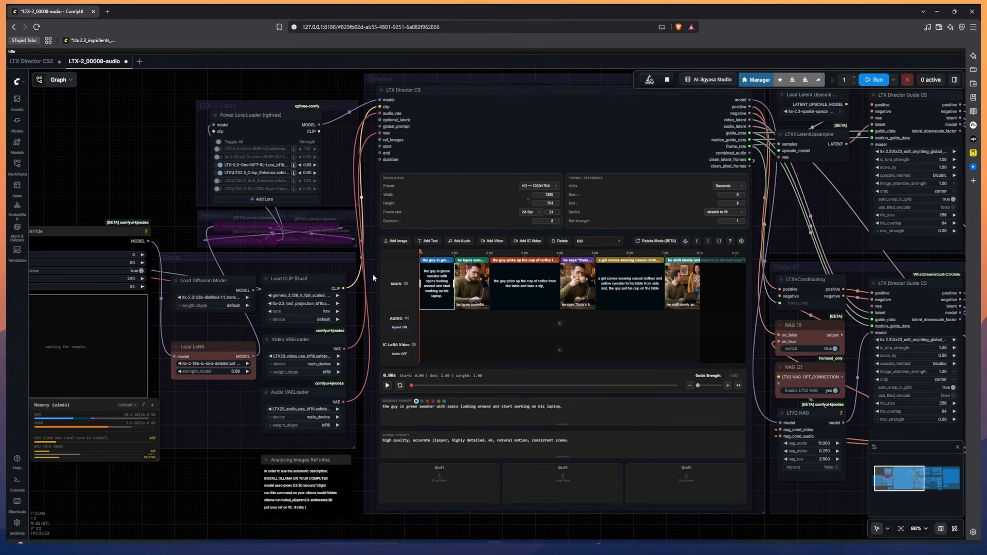
# Go through the timeline segments from the laptop typing image to the girl's arrival and read each segment prompt
pyautogui.scroll(7, 374, 278)
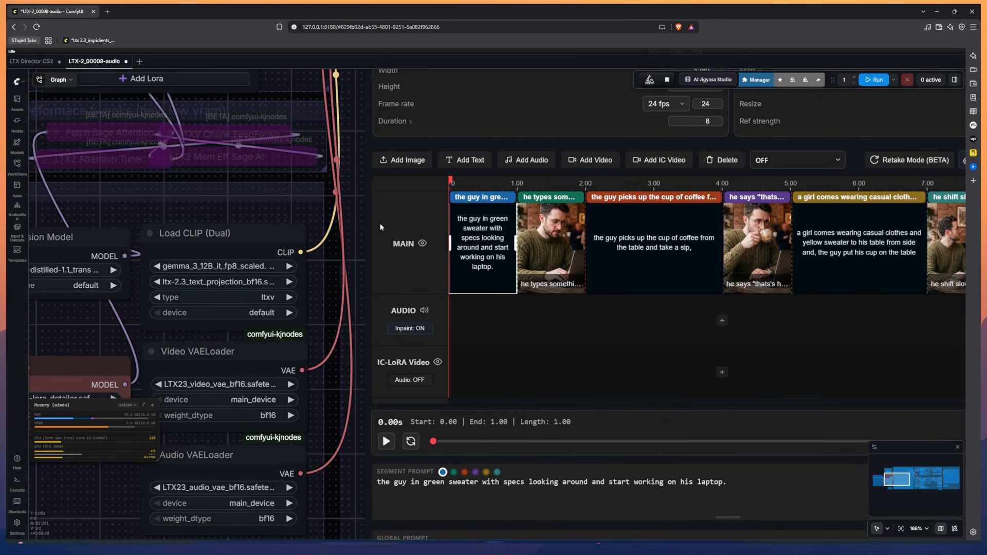
pyautogui.click(558, 251)
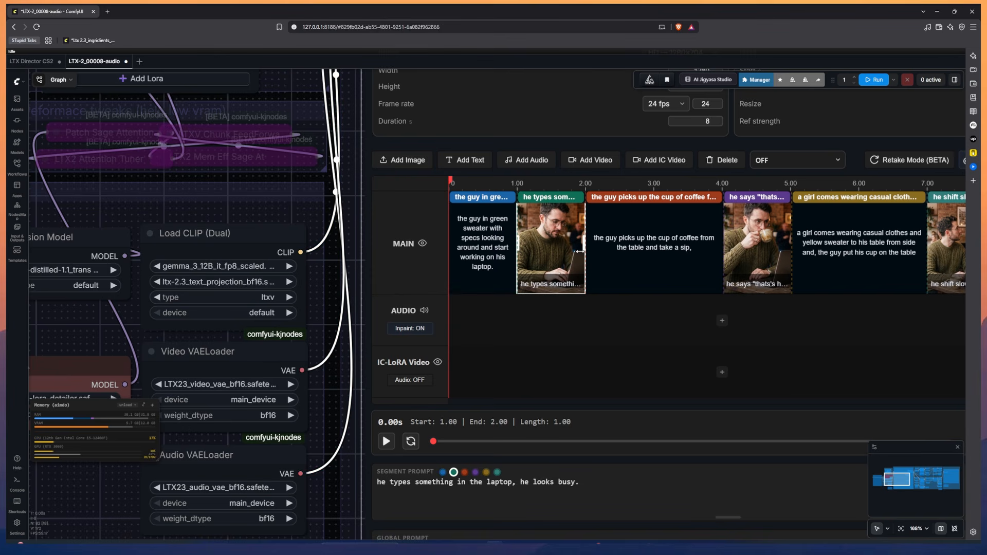
pyautogui.click(649, 238)
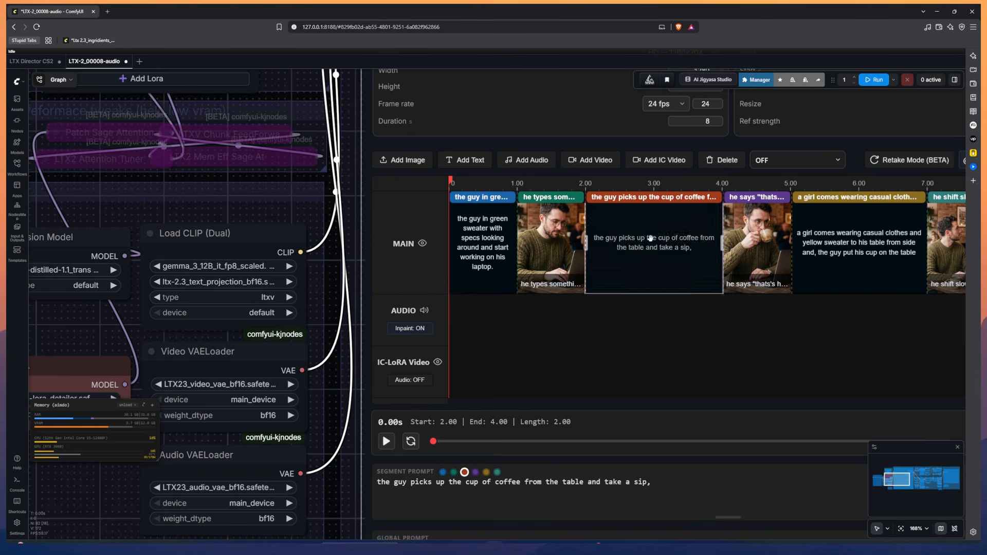
pyautogui.click(760, 238)
pyautogui.click(827, 234)
pyautogui.moveTo(325, 262); pyautogui.dragTo(199, 240)
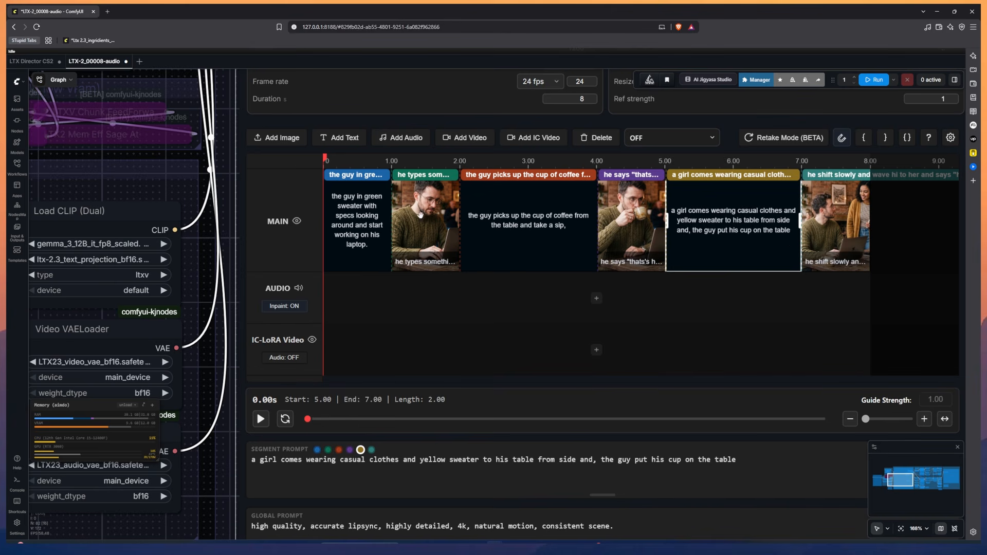
pyautogui.scroll(-3, 353, 218)
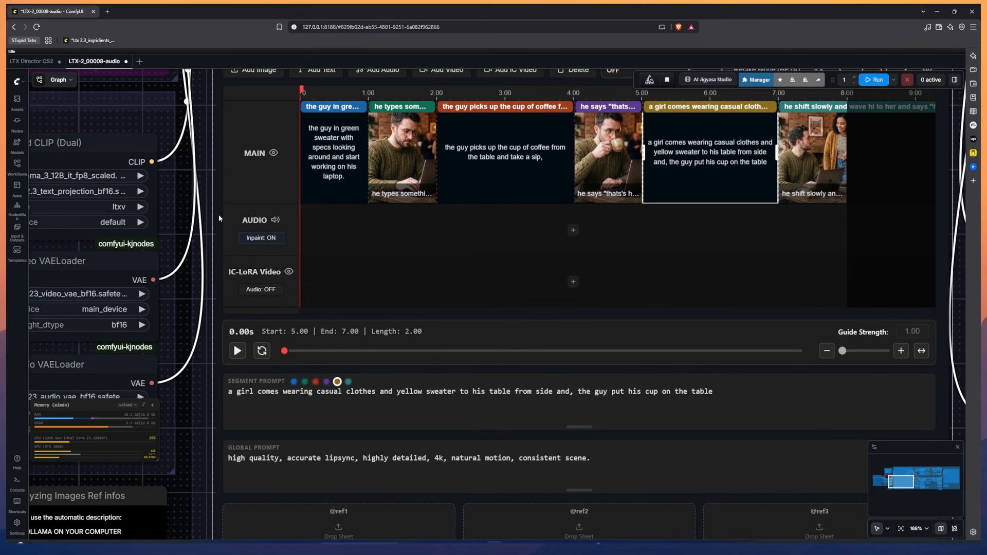
# Select the first timeline segment and read its segment prompt together with the global prompt
pyautogui.click(293, 382)
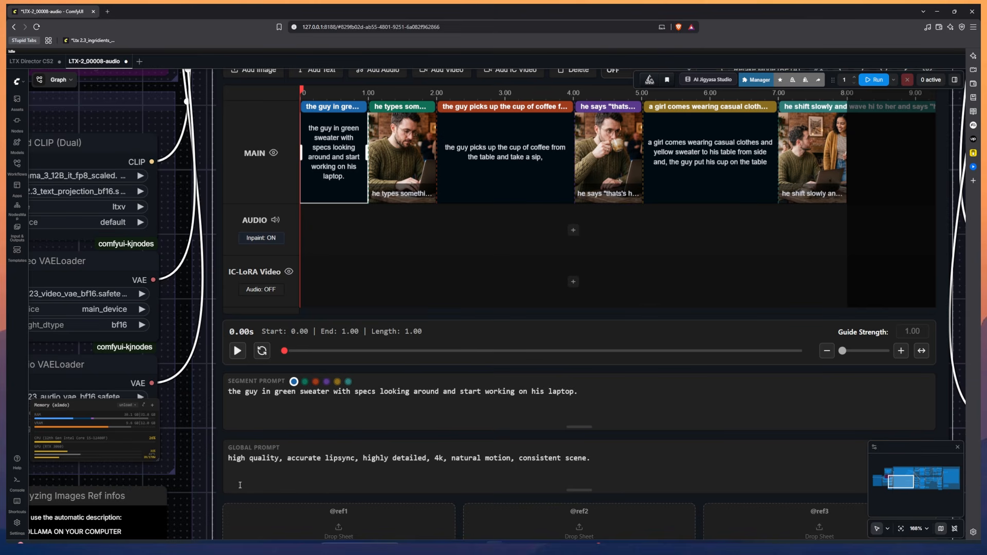
pyautogui.scroll(6, 240, 485)
pyautogui.moveTo(194, 466); pyautogui.dragTo(159, 406)
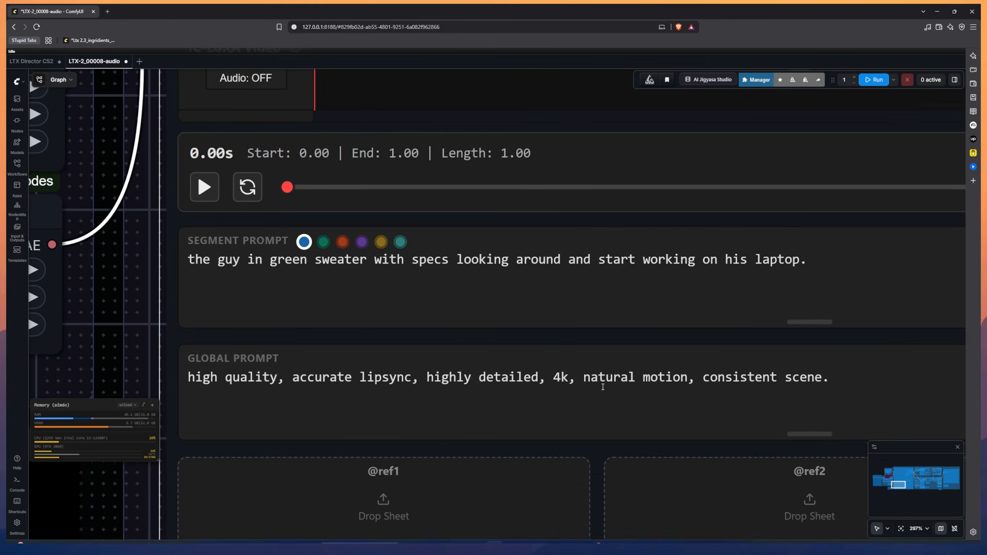
pyautogui.scroll(-8, 118, 301)
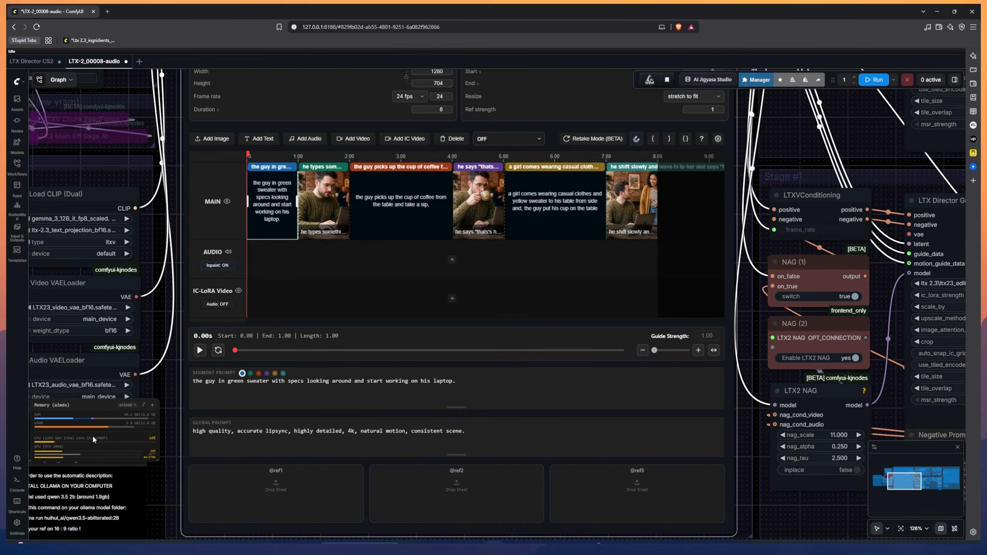
# Move the memory monitor out of the way and read the segment prompts for the laptop typing image and the coffee cup pick-up
pyautogui.moveTo(93, 405); pyautogui.dragTo(93, 480)
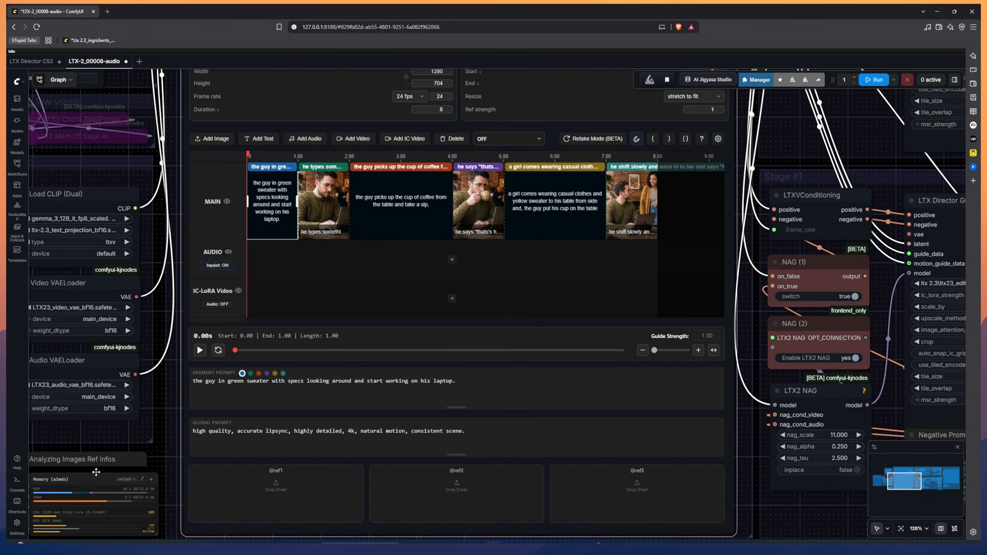
pyautogui.moveTo(164, 372); pyautogui.dragTo(178, 386)
pyautogui.click(333, 222)
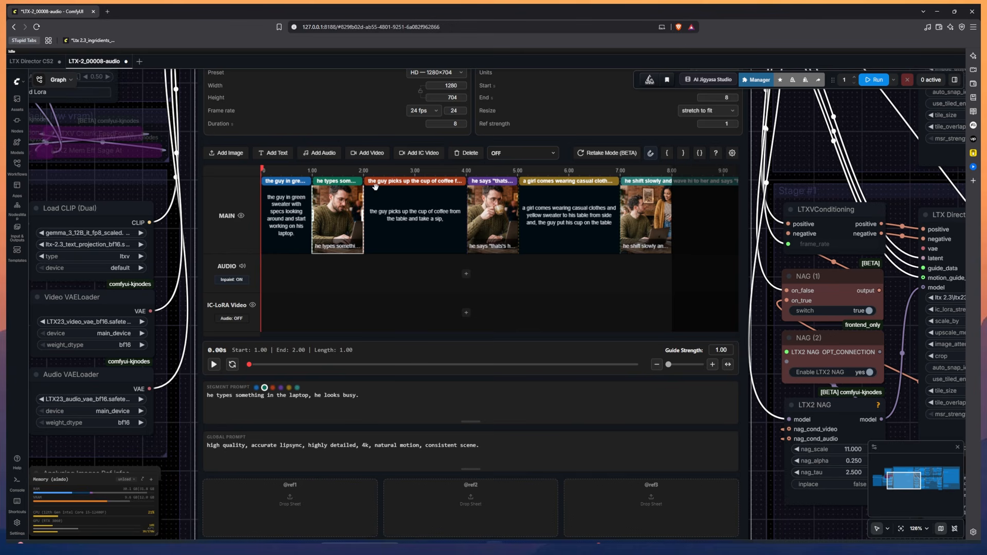
pyautogui.click(422, 211)
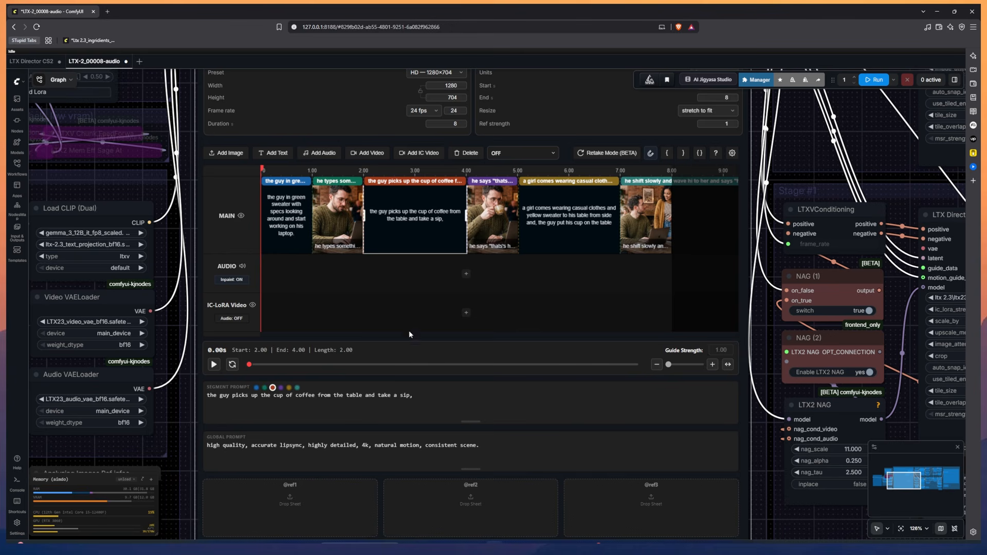
pyautogui.scroll(4, 167, 319)
pyautogui.moveTo(163, 315); pyautogui.dragTo(82, 317)
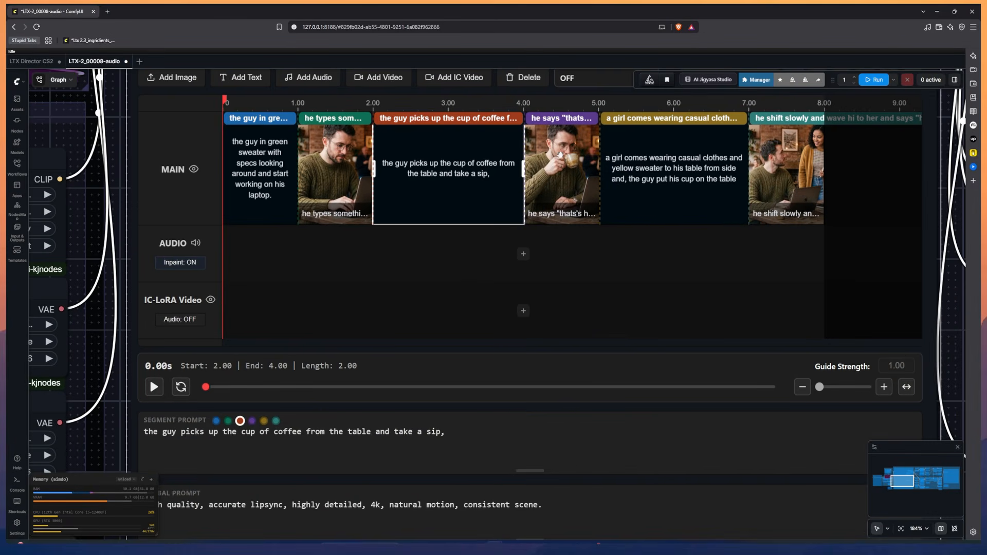
# Read the segment prompts for the second sip, the coffee pick-up, the girl's arrival and the closing wave
pyautogui.click(535, 147)
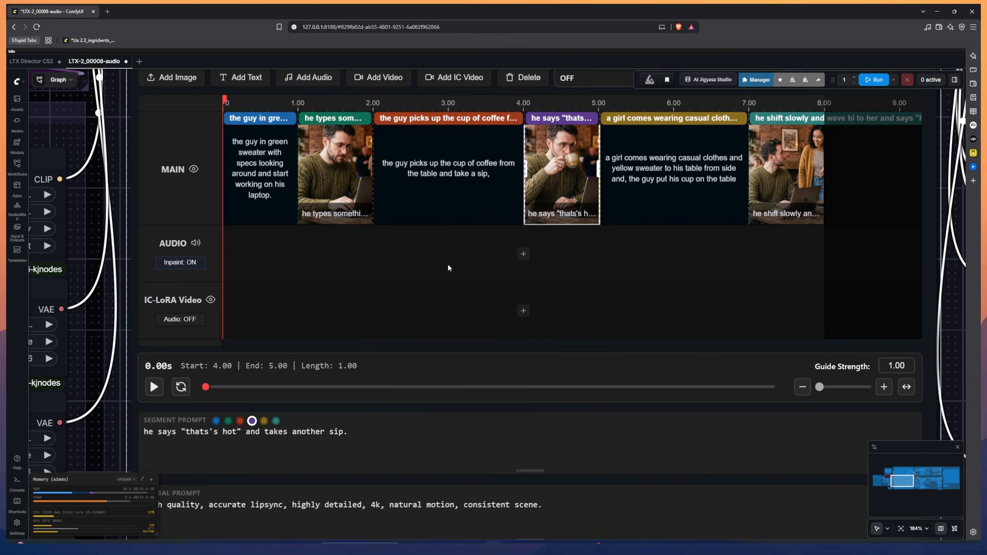
pyautogui.click(482, 198)
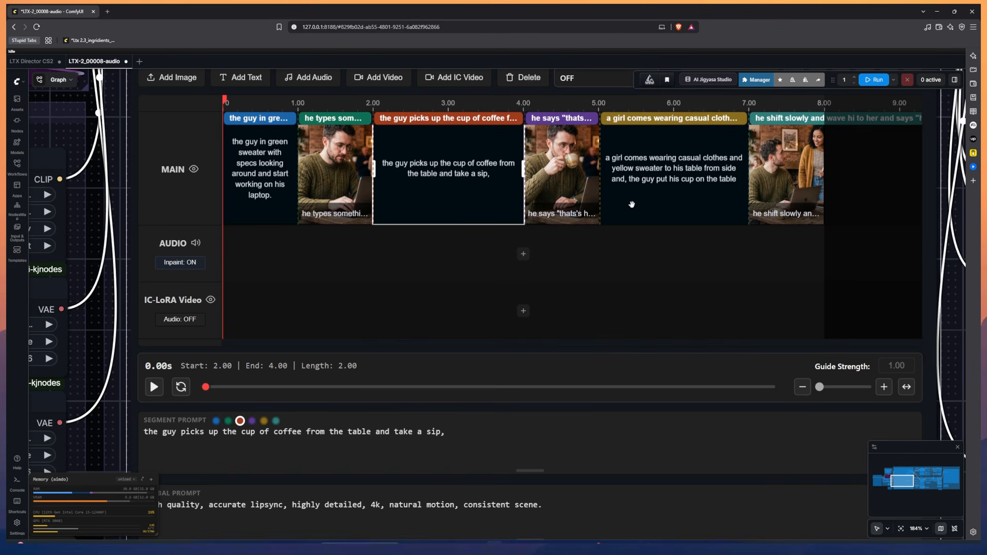
pyautogui.click(647, 177)
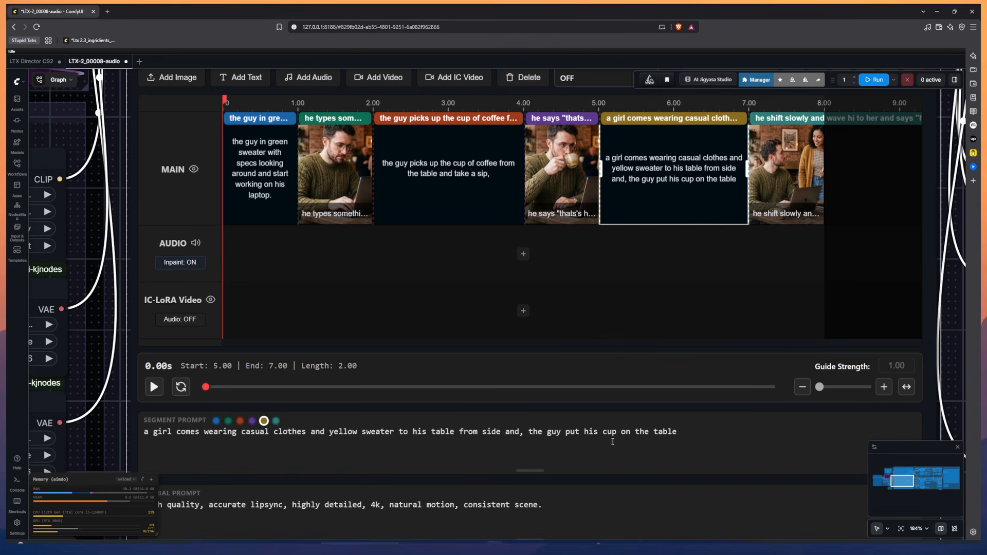
pyautogui.click(778, 171)
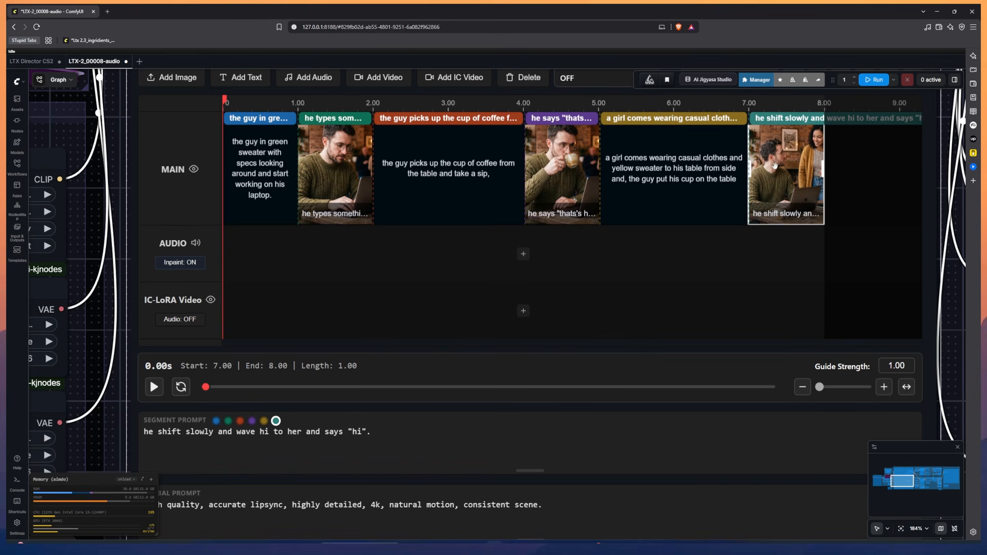
# Start a run of the LTX-2_00008-audio workflow and cancel it
pyautogui.scroll(-1, 157, 354)
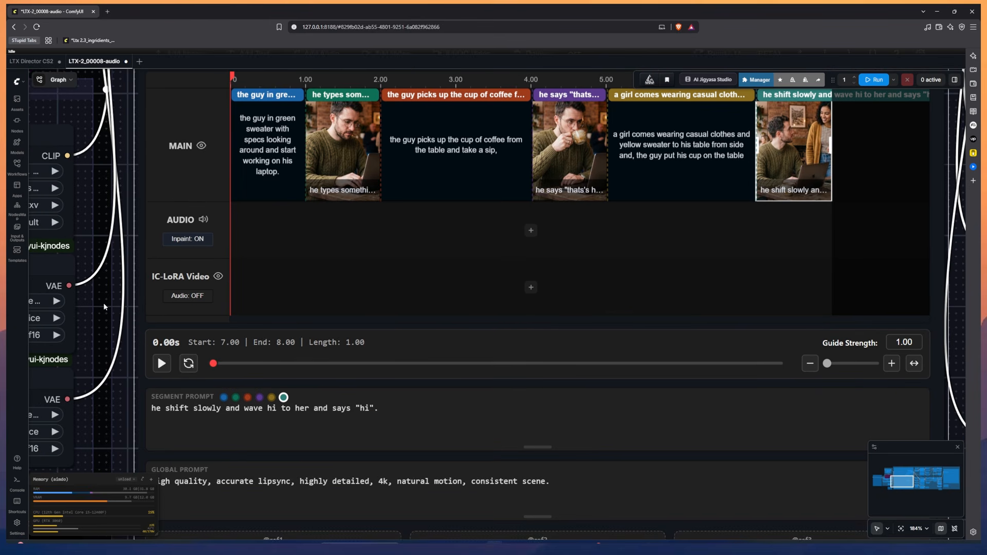
pyautogui.scroll(-3, 100, 365)
pyautogui.moveTo(100, 365); pyautogui.dragTo(123, 401)
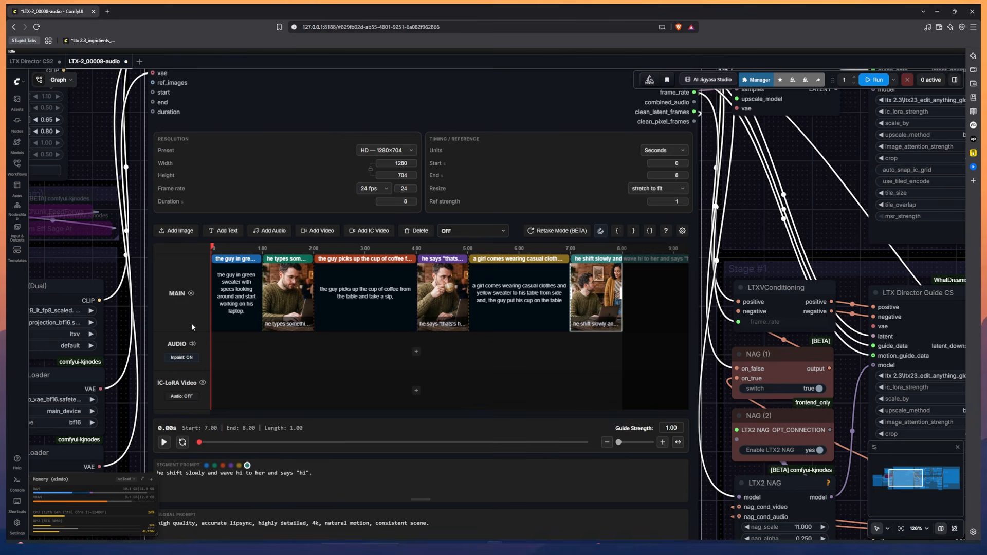
pyautogui.scroll(-2, 119, 285)
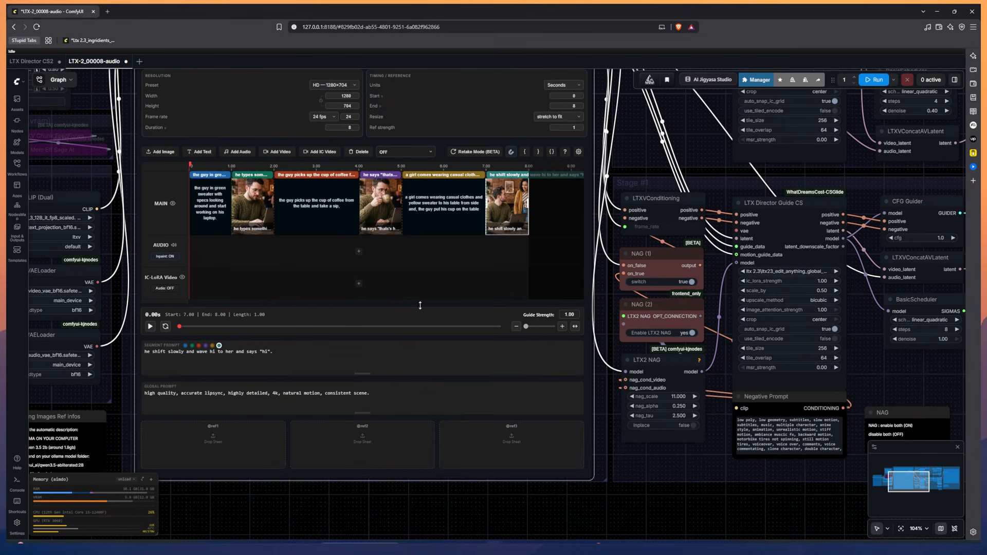
pyautogui.moveTo(630, 465); pyautogui.dragTo(694, 473)
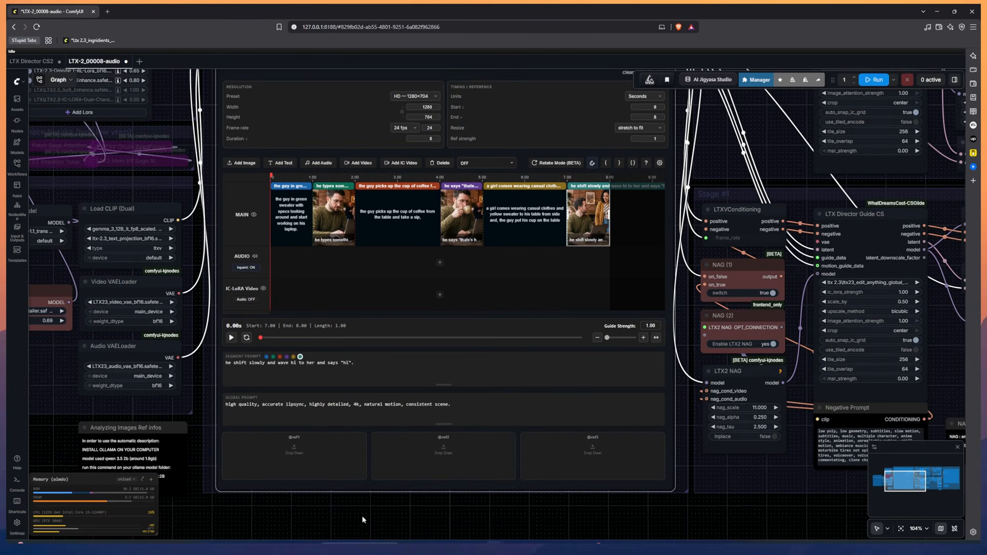
pyautogui.scroll(-2, 578, 466)
pyautogui.click(874, 80)
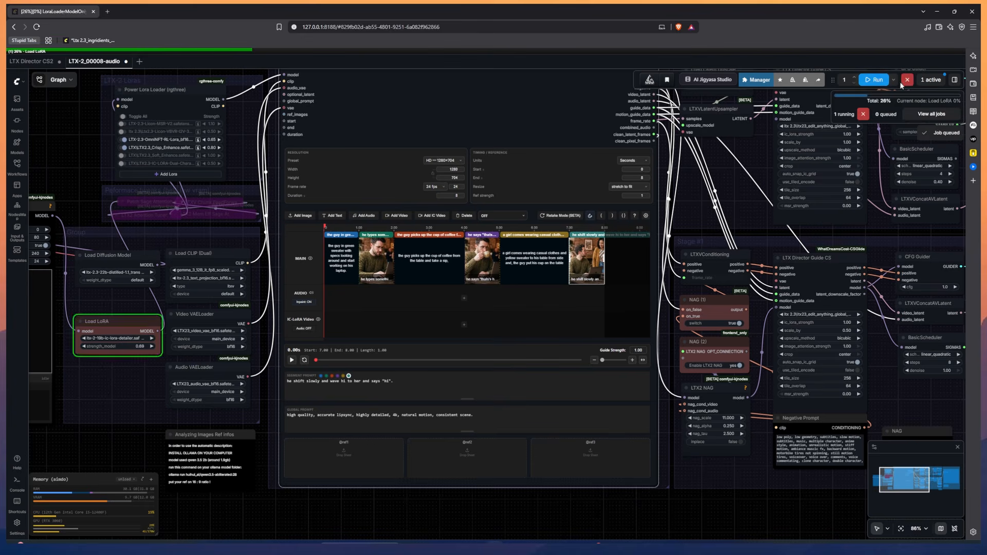
pyautogui.click(907, 81)
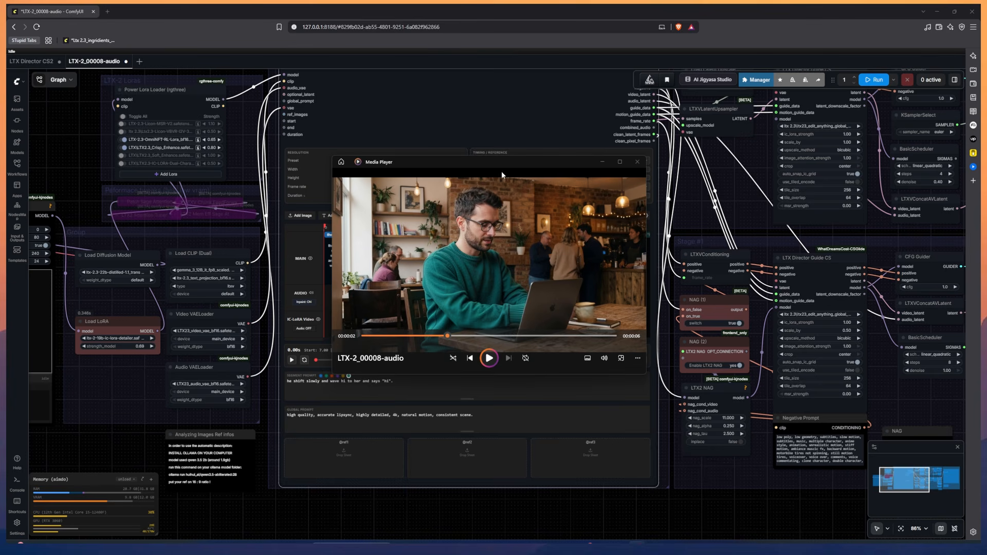
# Maximize the LTX-2_00008-audio video, play it and review the coffee sip and the wave to the girl
pyautogui.click(620, 162)
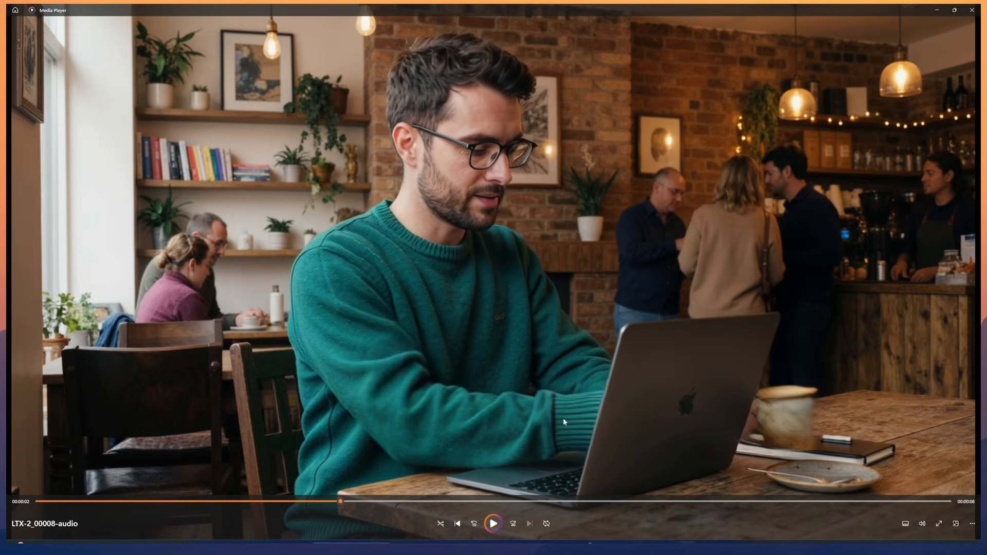
pyautogui.click(494, 522)
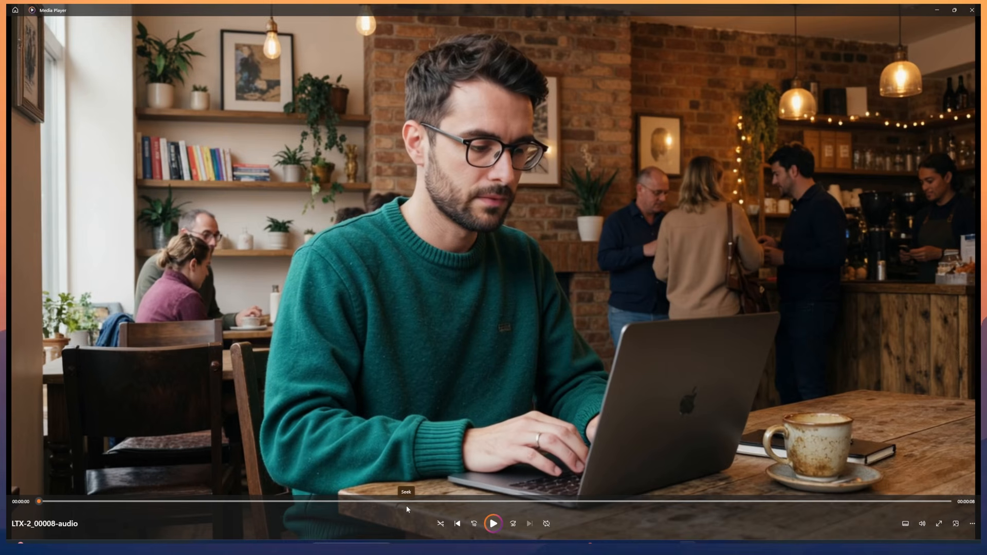
pyautogui.click(444, 500)
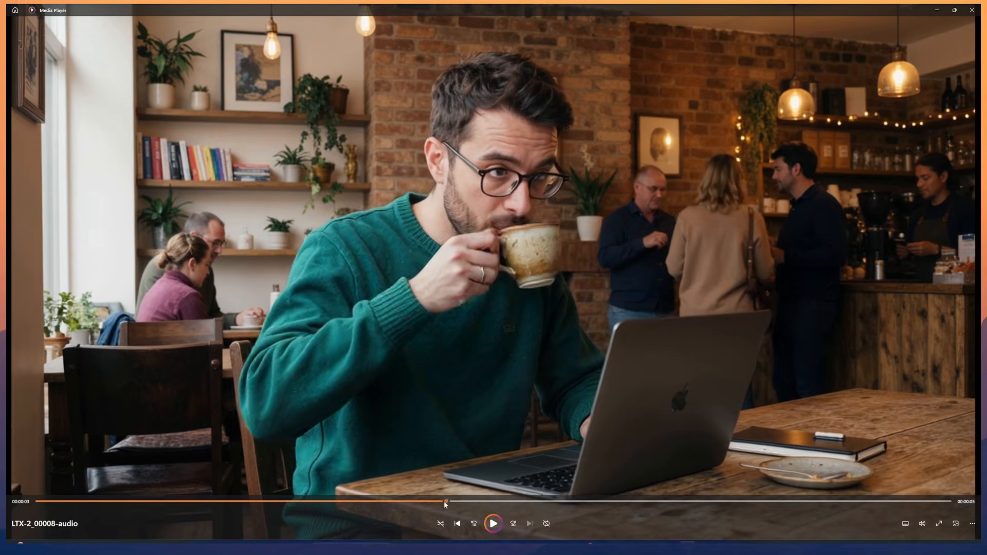
pyautogui.moveTo(443, 500); pyautogui.dragTo(848, 508)
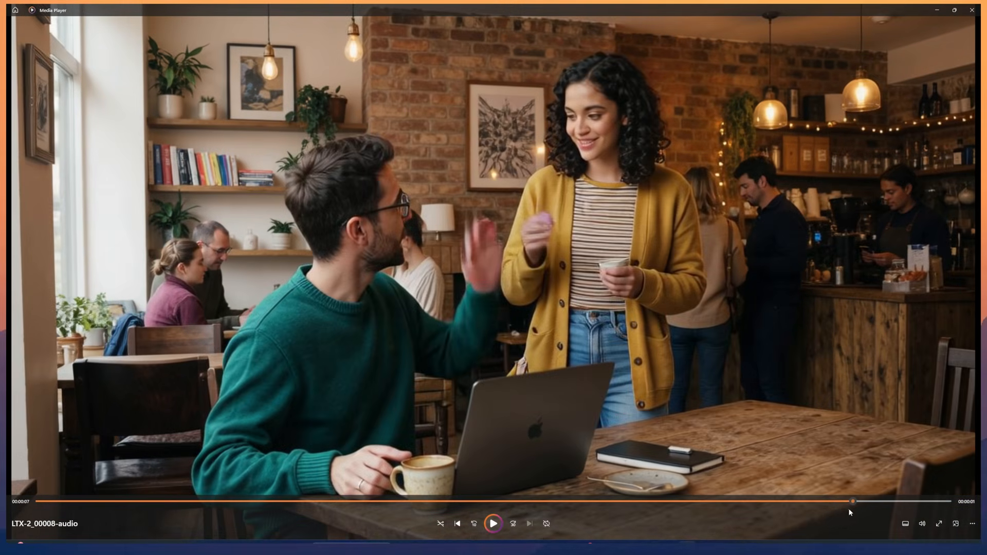
pyautogui.click(474, 523)
pyautogui.click(493, 523)
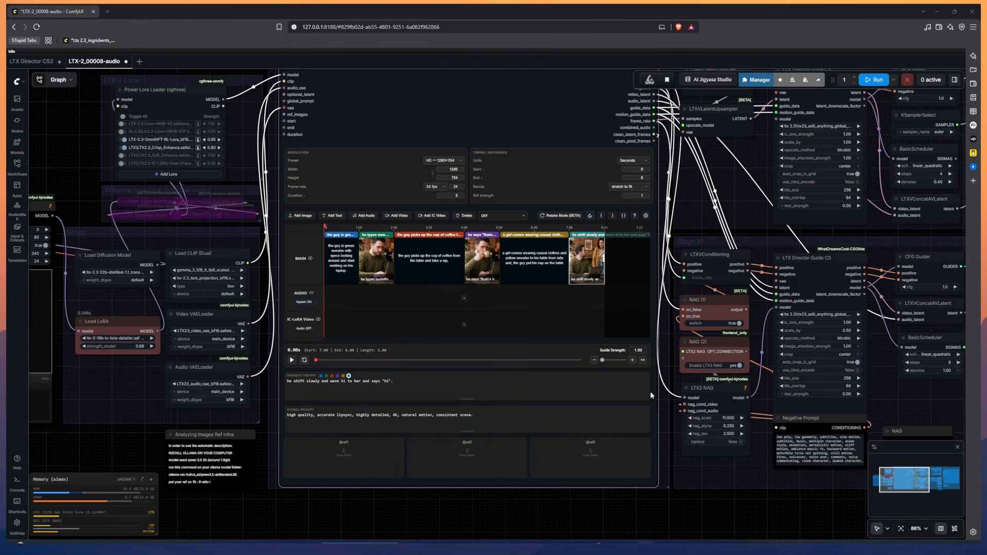
# Check the Prompt Relay option in the timeline settings of the LTX Director CS node
pyautogui.scroll(7, 360, 231)
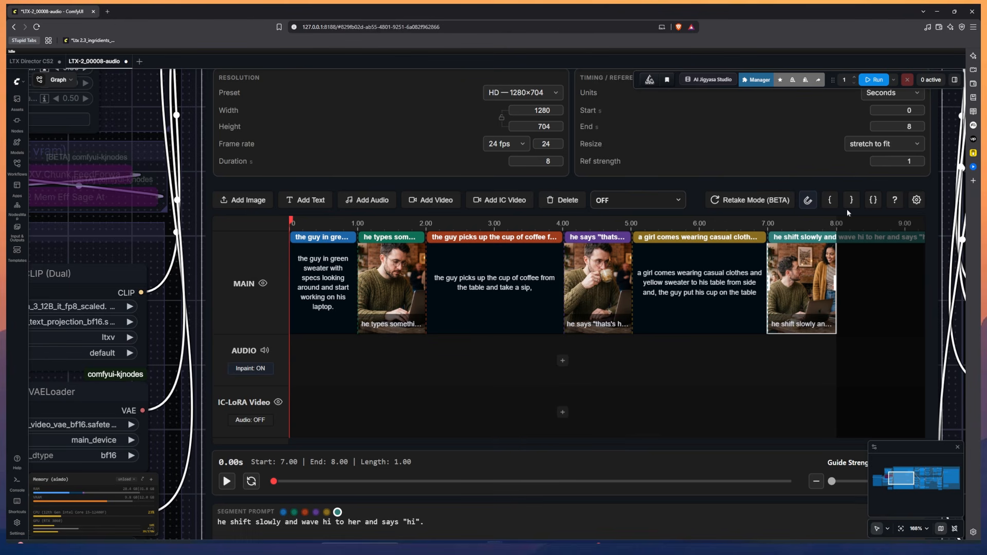
pyautogui.click(917, 199)
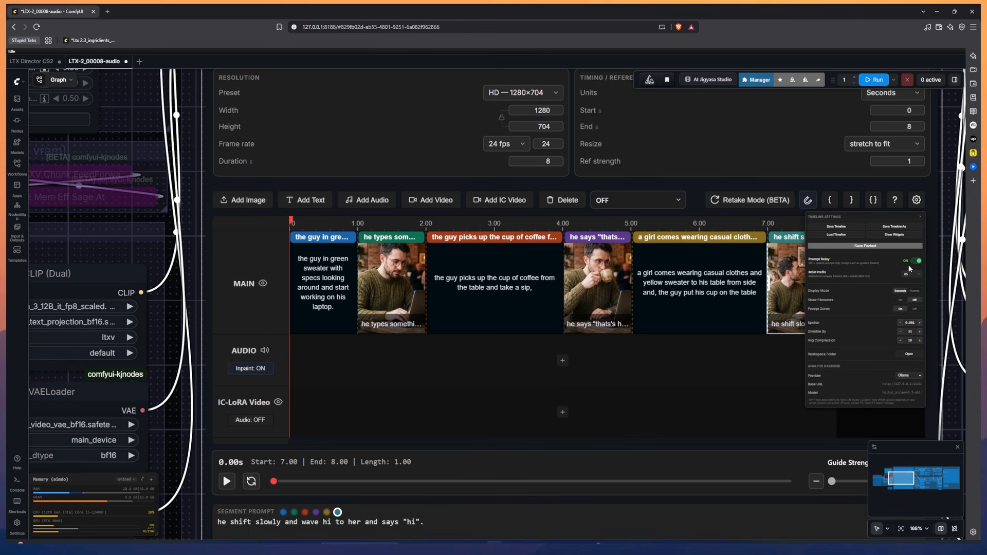
pyautogui.click(920, 217)
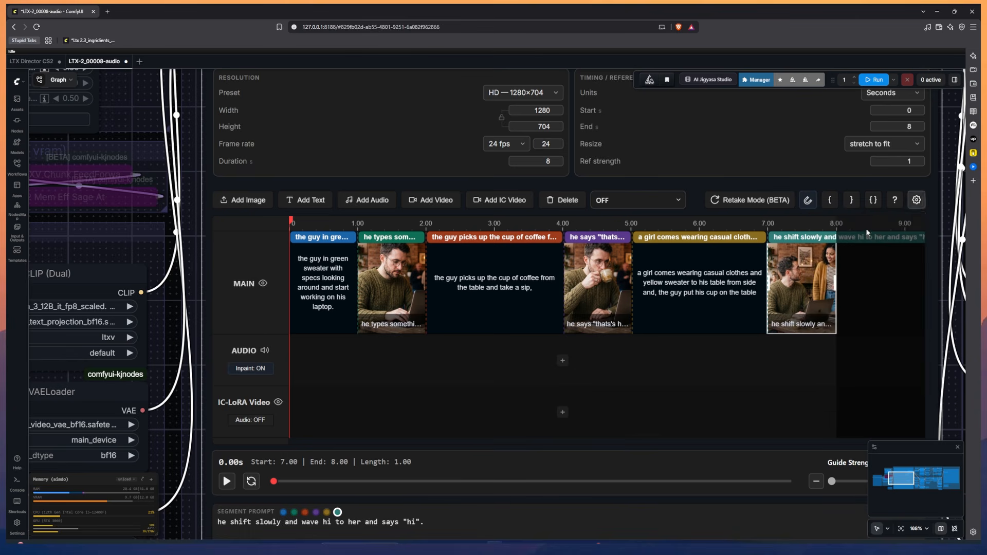
pyautogui.scroll(-7, 246, 289)
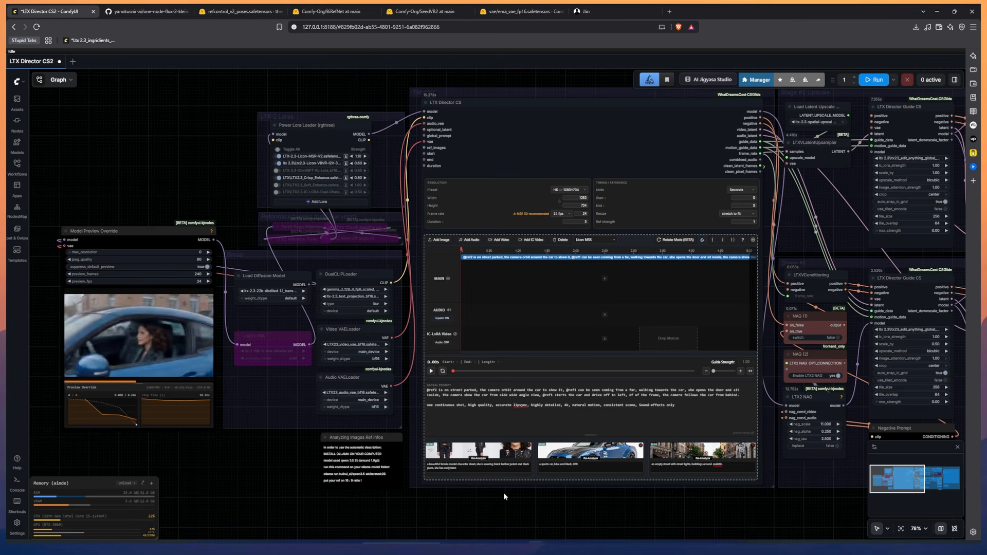
# Remove the woman, car and street reference images from the LTX Director CS node in the LTX Director CS2 workflow
pyautogui.click(529, 446)
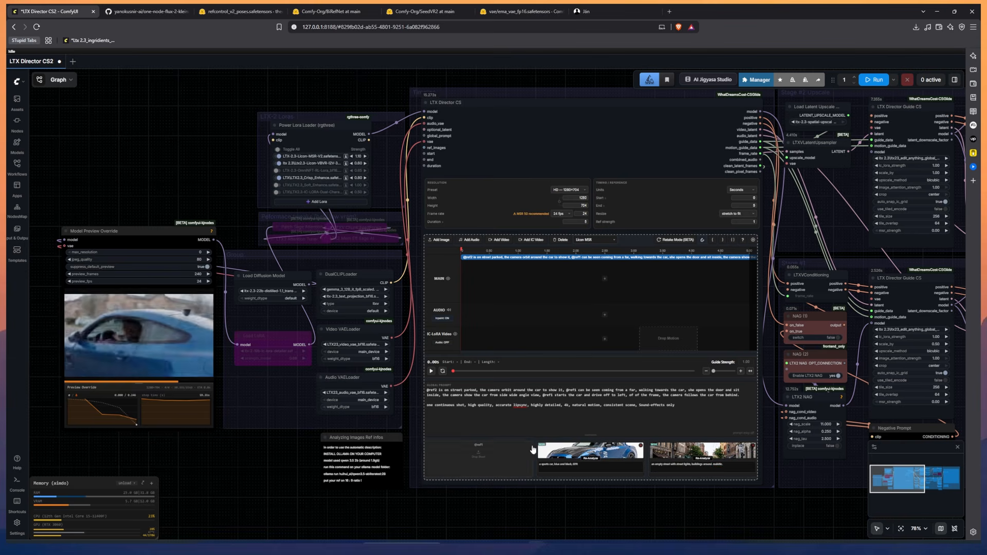
pyautogui.click(641, 446)
pyautogui.click(754, 446)
# Disable the LTX-2.3-Licon-MSR-V2 LoRA in the Power Lora Loader and re-enable the bypassed Load LoRA detailer node
pyautogui.moveTo(774, 411); pyautogui.dragTo(810, 453)
pyautogui.scroll(8, 430, 186)
pyautogui.moveTo(431, 186); pyautogui.dragTo(480, 235)
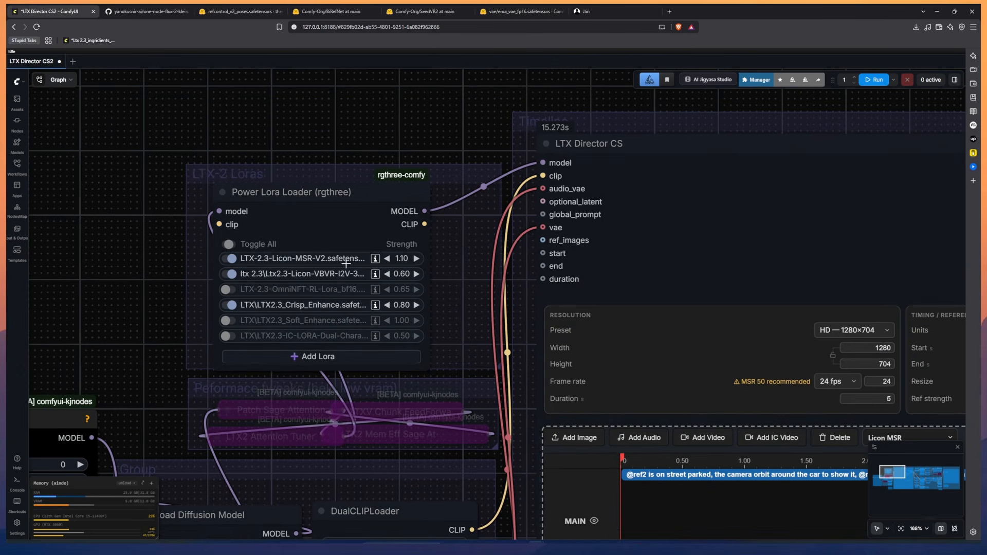
pyautogui.click(227, 259)
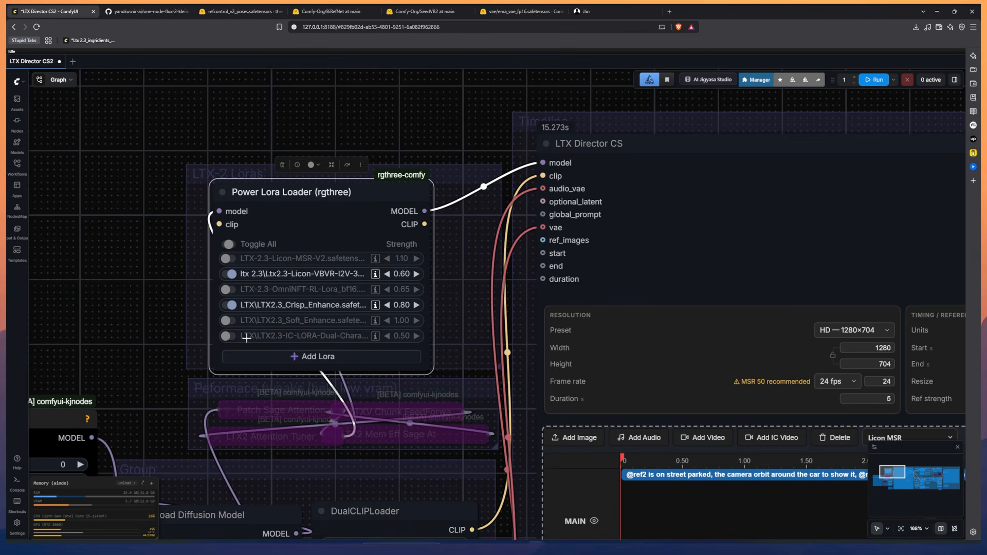
pyautogui.moveTo(296, 448); pyautogui.dragTo(336, 386)
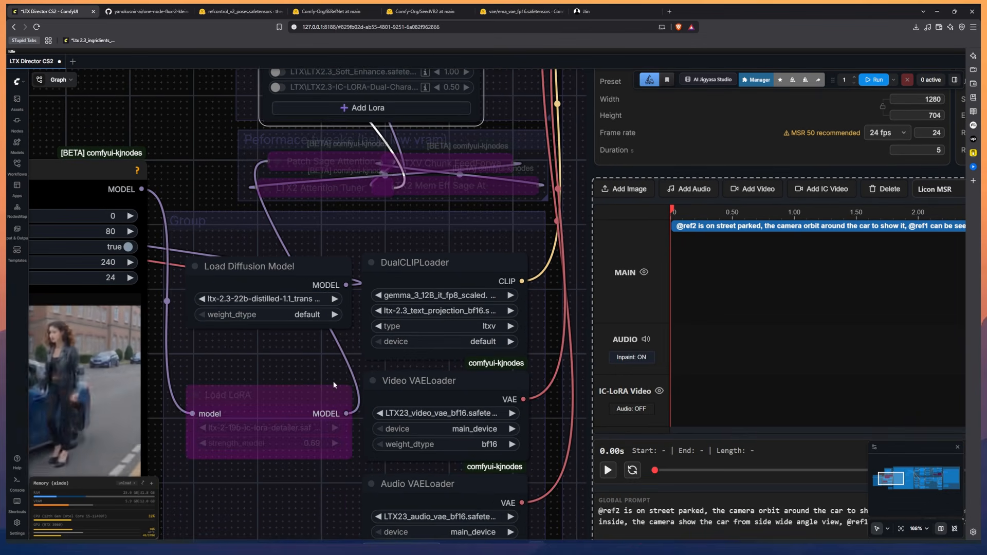
pyautogui.click(265, 399)
pyautogui.hotkey('ctrl', 'b')
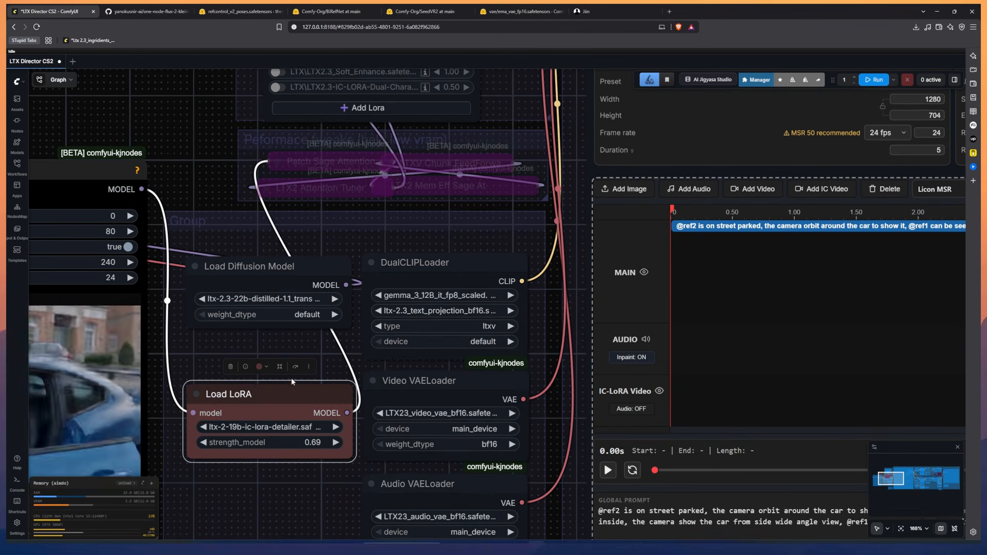
# Clear the global prompt and place the man-with-laptop image at the main track's start and the image with the girl at 4.00–5.00 s
pyautogui.scroll(-5, 291, 377)
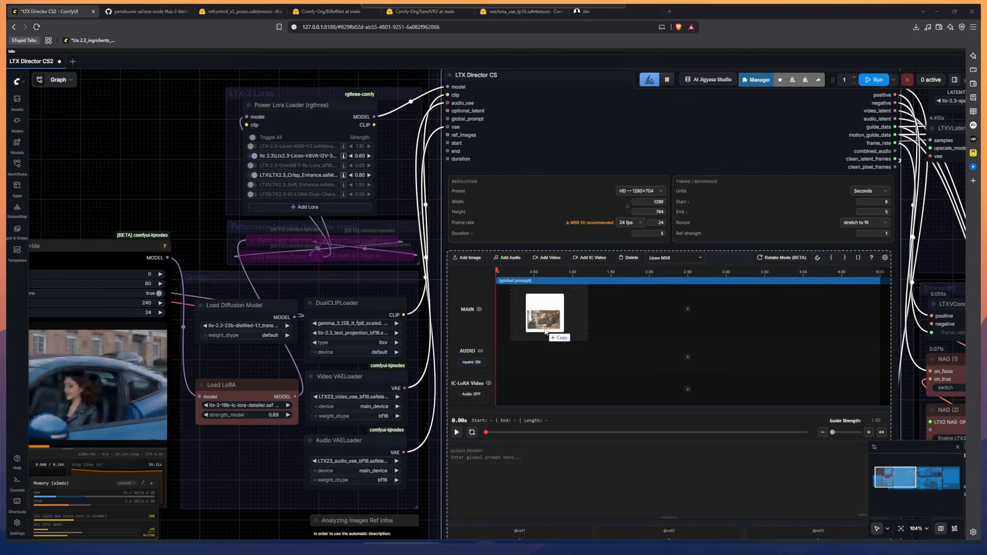
pyautogui.moveTo(544, 325); pyautogui.dragTo(540, 319)
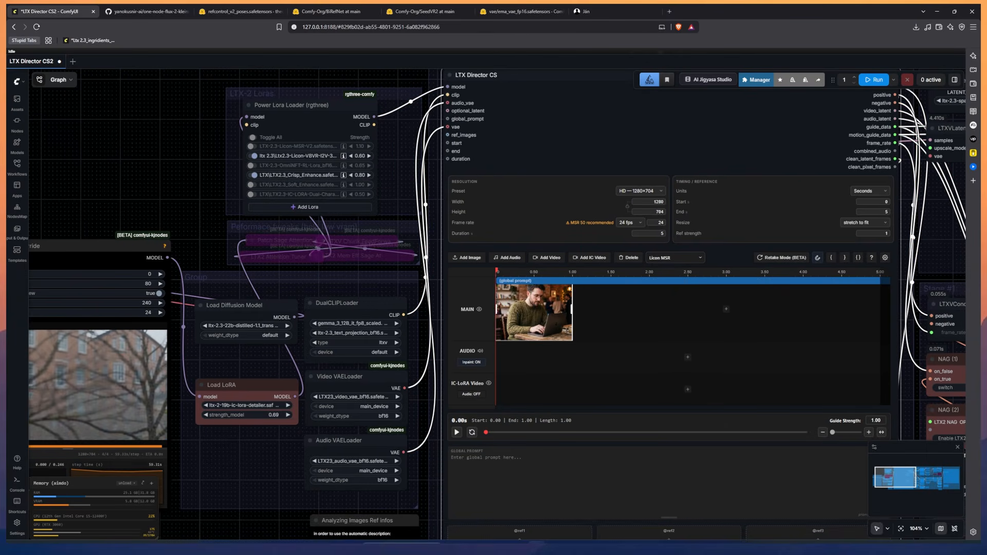
pyautogui.moveTo(822, 357); pyautogui.dragTo(838, 333)
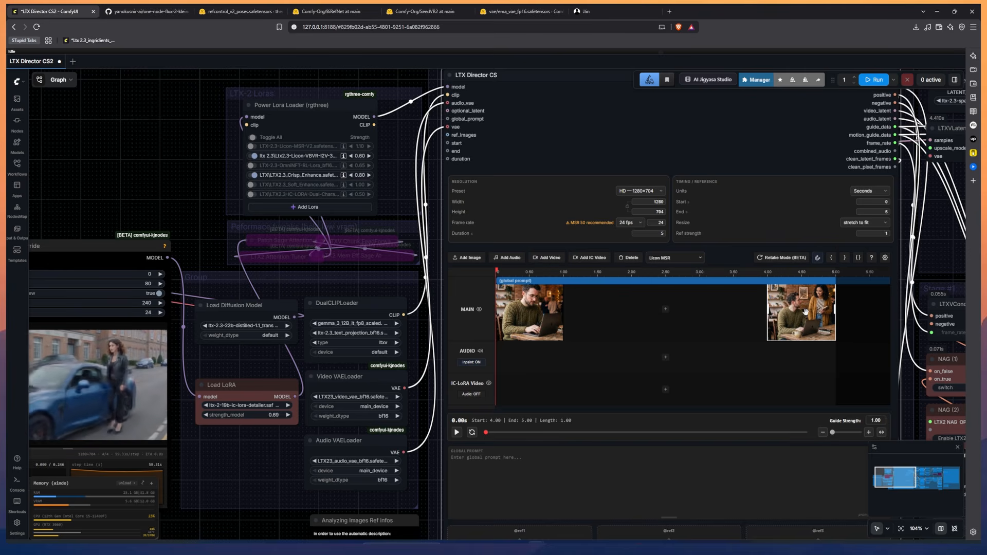
# Set the timeline's reference mode to OFF in place of Licon MSR
pyautogui.click(675, 258)
pyautogui.click(663, 296)
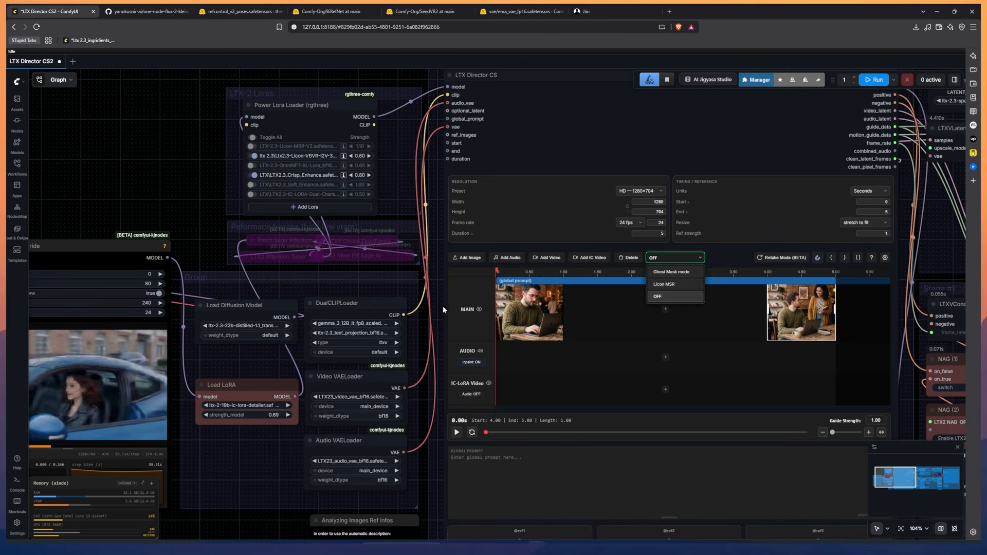
pyautogui.click(518, 318)
# Write a global prompt: guy in green sweater sips his coffee, a girl walks up and starts talking; soundeffects only, high quality, 4k, natural motions
pyautogui.moveTo(553, 299); pyautogui.dragTo(536, 278)
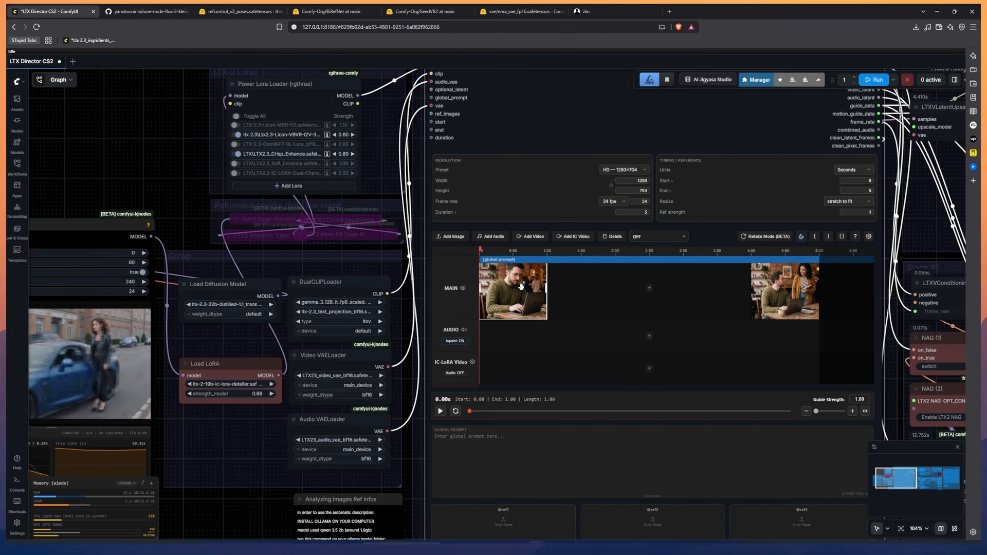
pyautogui.click(788, 289)
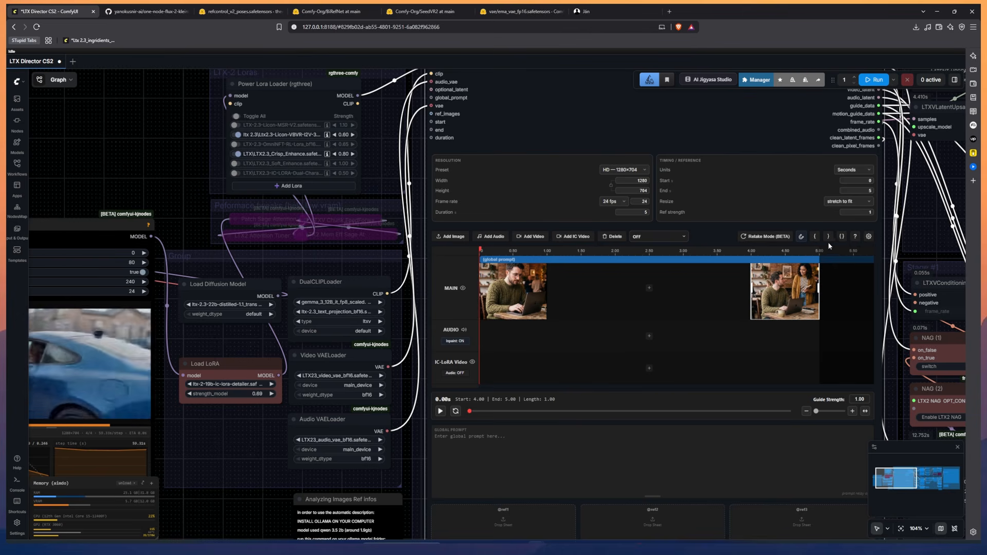
pyautogui.scroll(15, 828, 240)
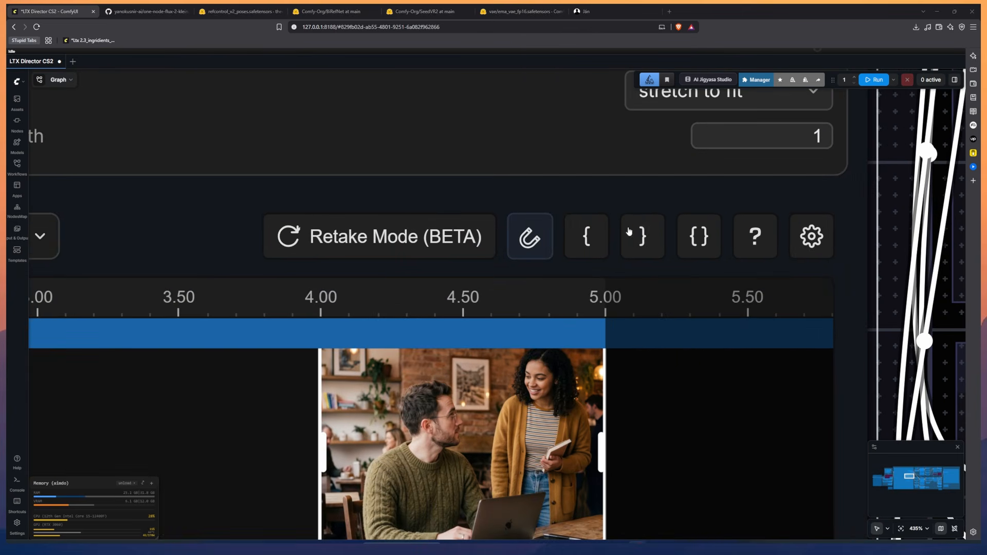
pyautogui.scroll(-10, 640, 233)
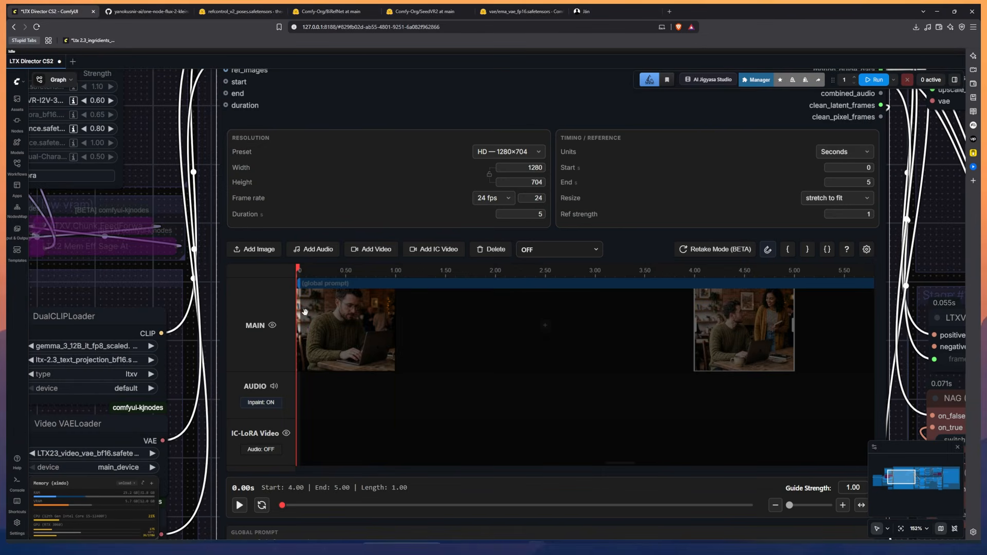
pyautogui.click(477, 414)
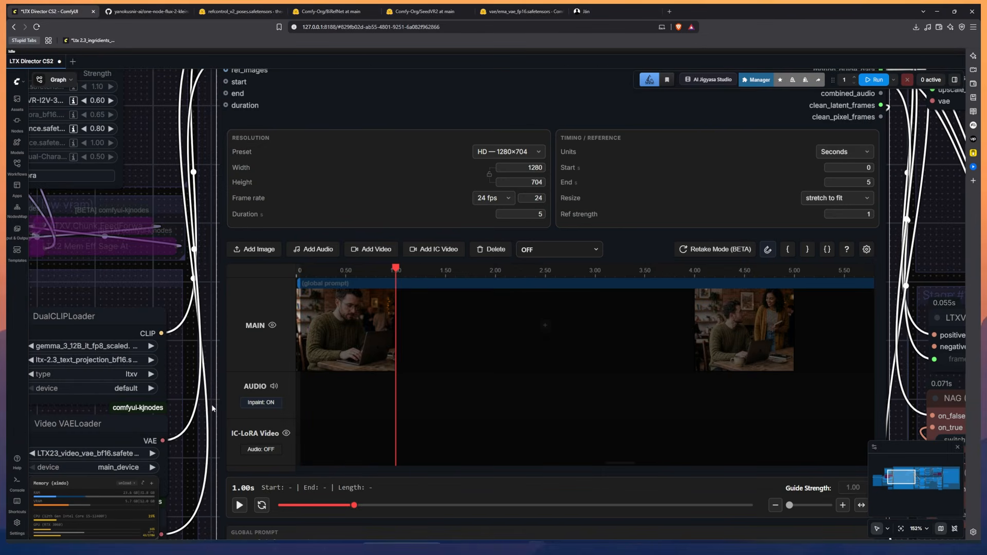
pyautogui.scroll(-3, 212, 407)
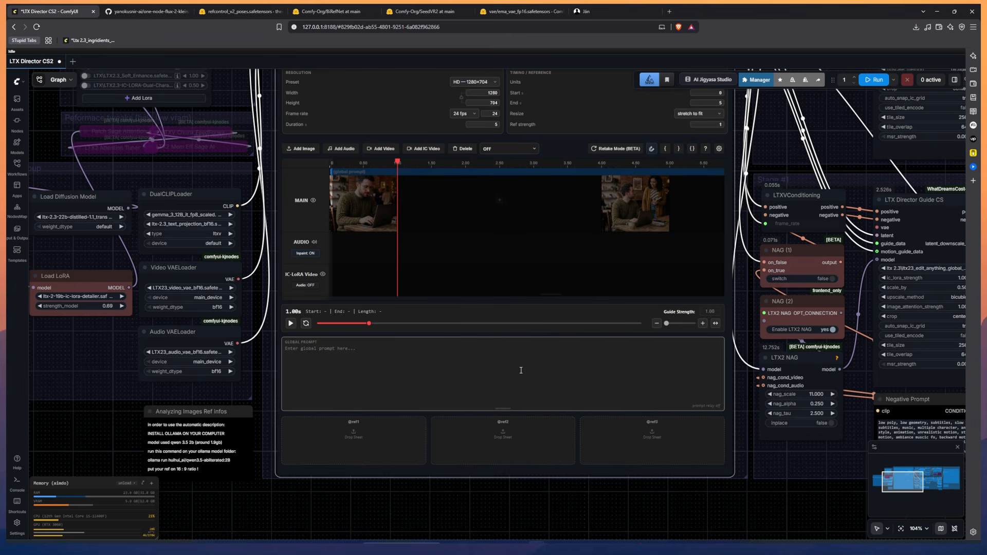
pyautogui.write('the guy in green sweater picks up his coffee mug and sip it, put it down, and a girl walks up to him and starts talking. soundeffects only, high quality, 4k, natural motions.')
pyautogui.scroll(-2, 583, 478)
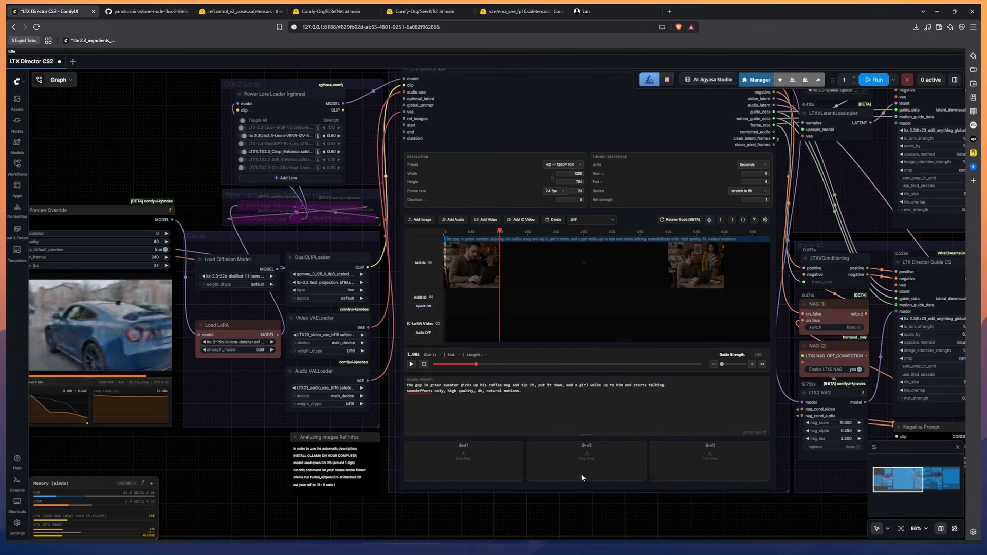
# Review the generated start-to-end-image café video in the Video Combine node
pyautogui.moveTo(391, 408); pyautogui.dragTo(514, 435)
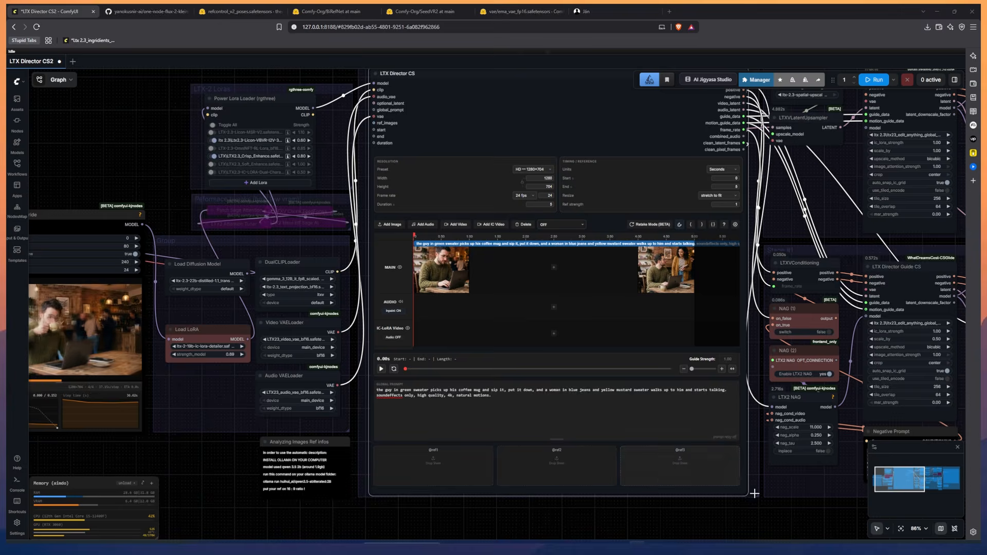
pyautogui.moveTo(689, 499); pyautogui.dragTo(373, 463)
pyautogui.moveTo(774, 492); pyautogui.dragTo(461, 483)
pyautogui.moveTo(753, 458); pyautogui.dragTo(570, 480)
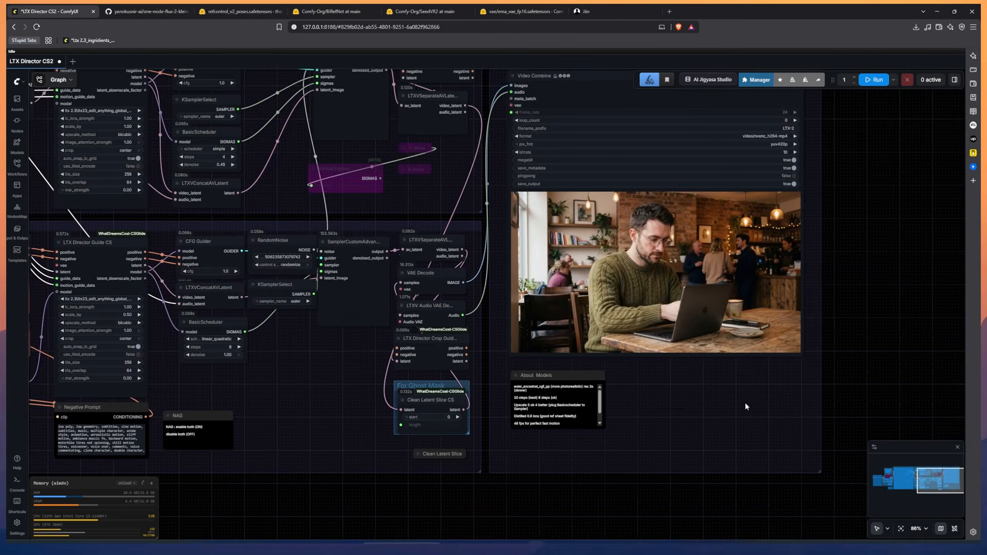
pyautogui.scroll(3, 792, 260)
pyautogui.scroll(7, 792, 259)
pyautogui.scroll(-2, 443, 290)
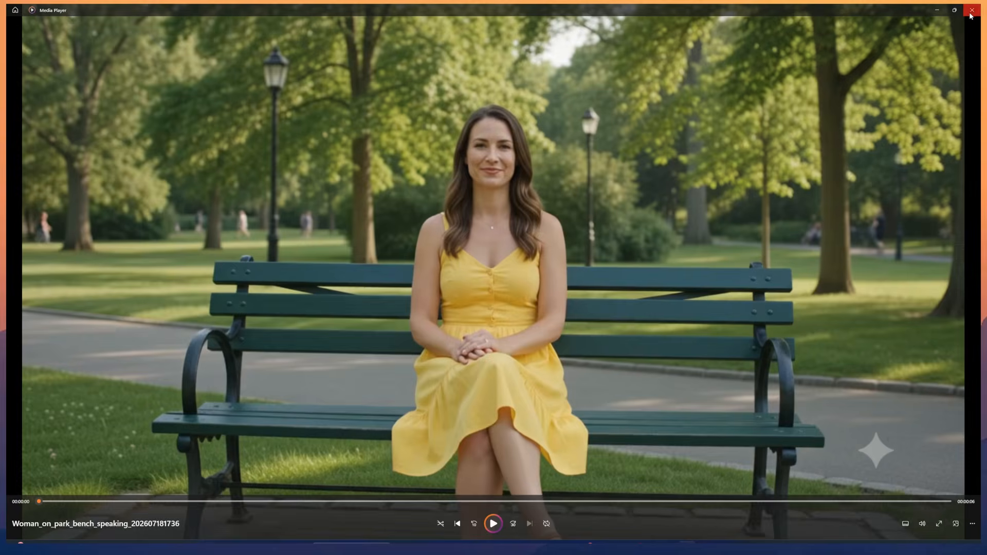
# Close the park bench source video and examine the text, video and audio segments and global prompt on the LTX-2_00007-audio timeline
pyautogui.click(971, 9)
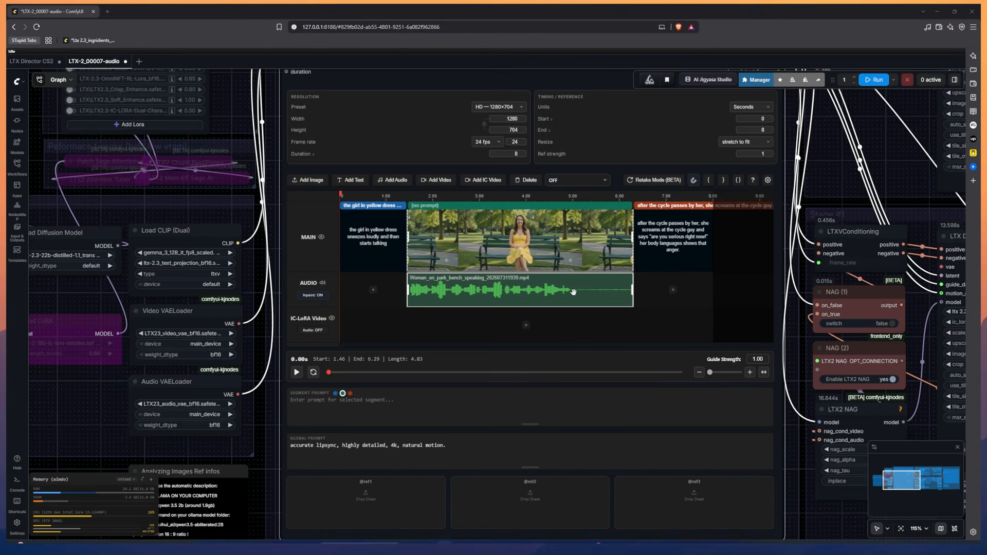
pyautogui.scroll(8, 348, 203)
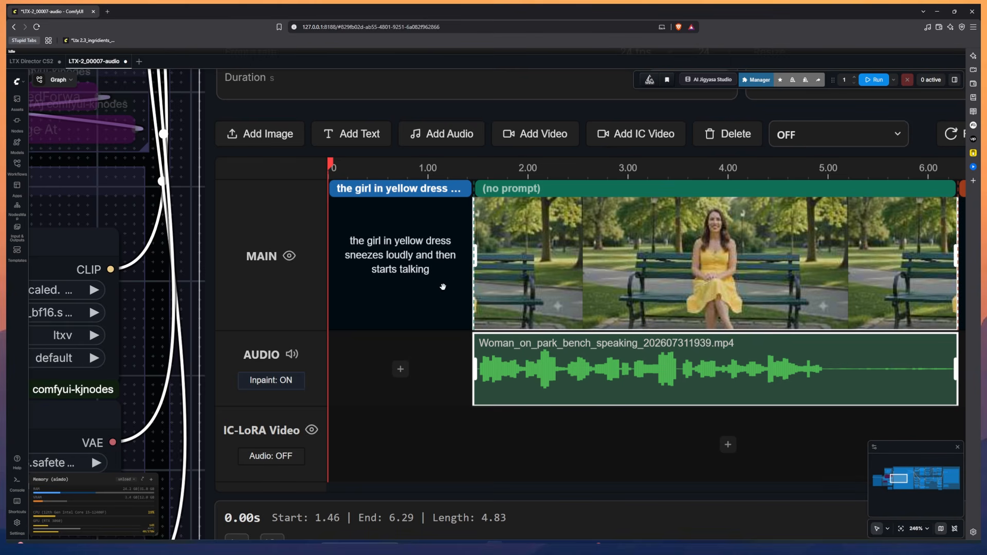
pyautogui.moveTo(182, 330); pyautogui.dragTo(118, 273)
pyautogui.scroll(-1, 119, 273)
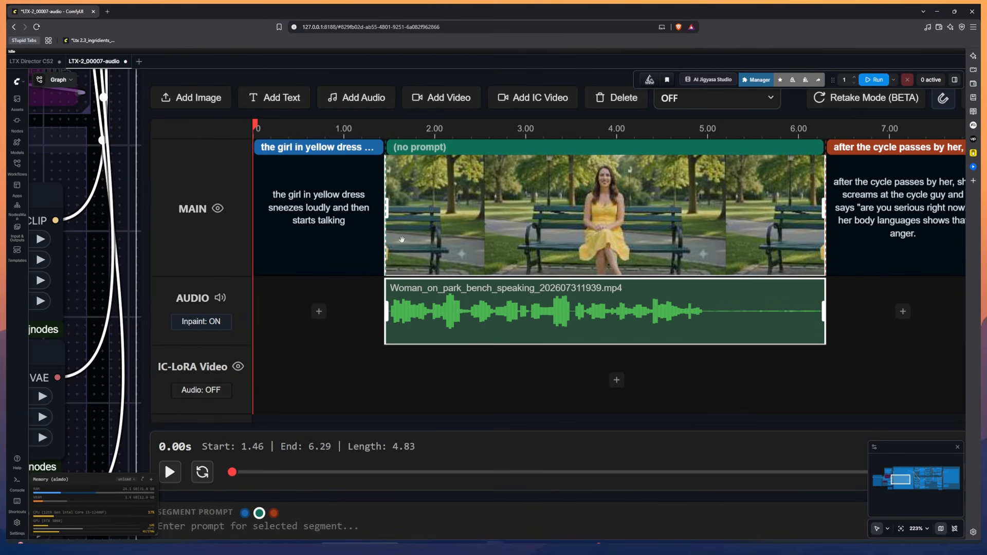
pyautogui.scroll(-4, 591, 222)
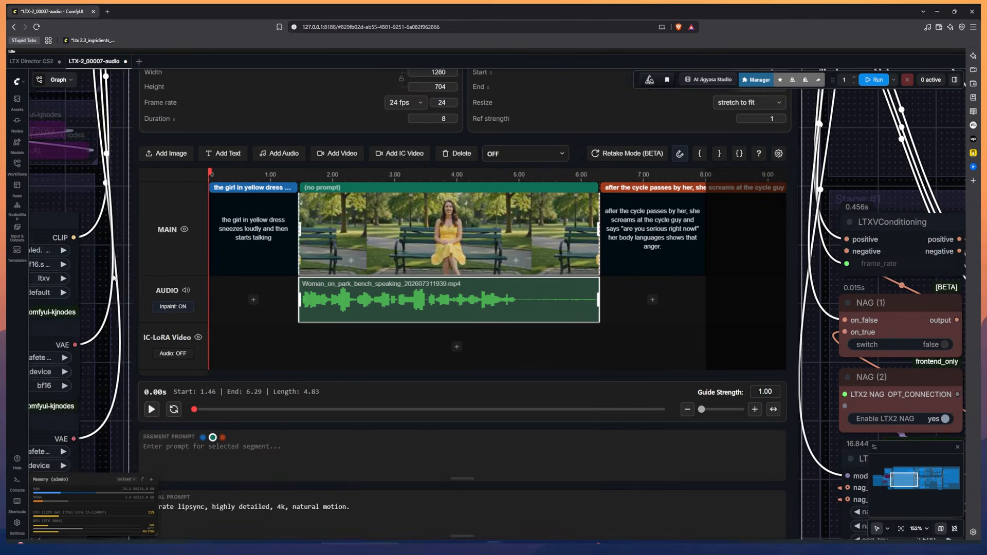
pyautogui.scroll(-3, 561, 213)
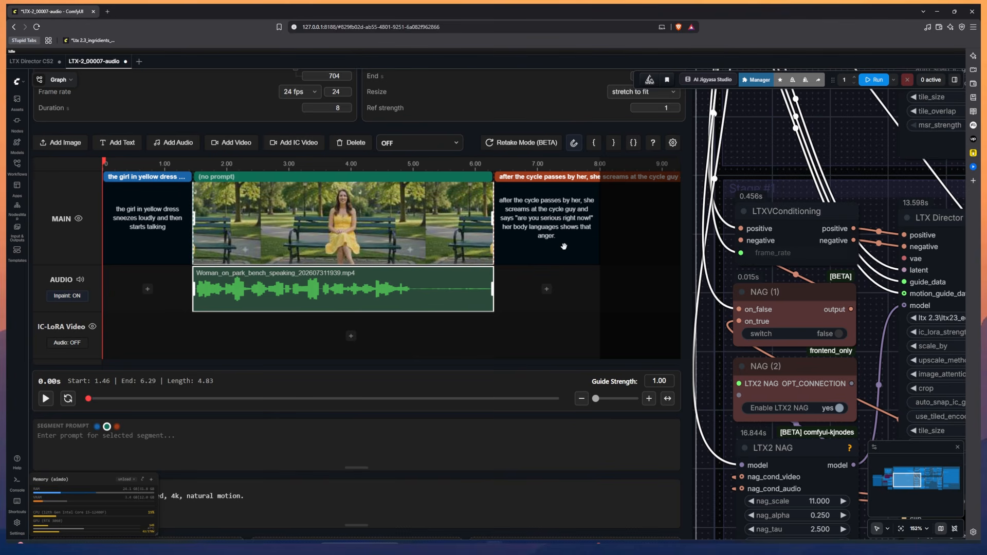
pyautogui.scroll(-4, 706, 282)
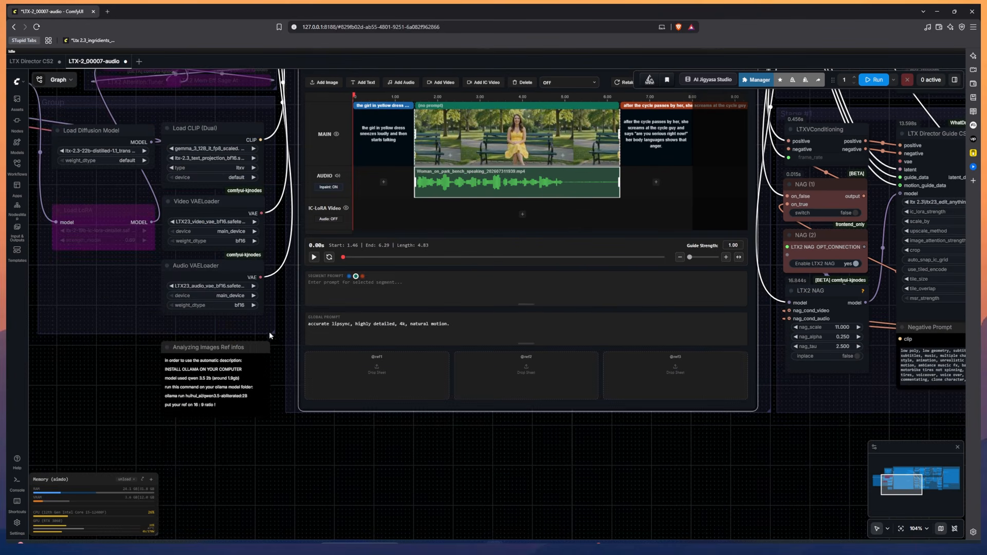
pyautogui.scroll(5, 271, 330)
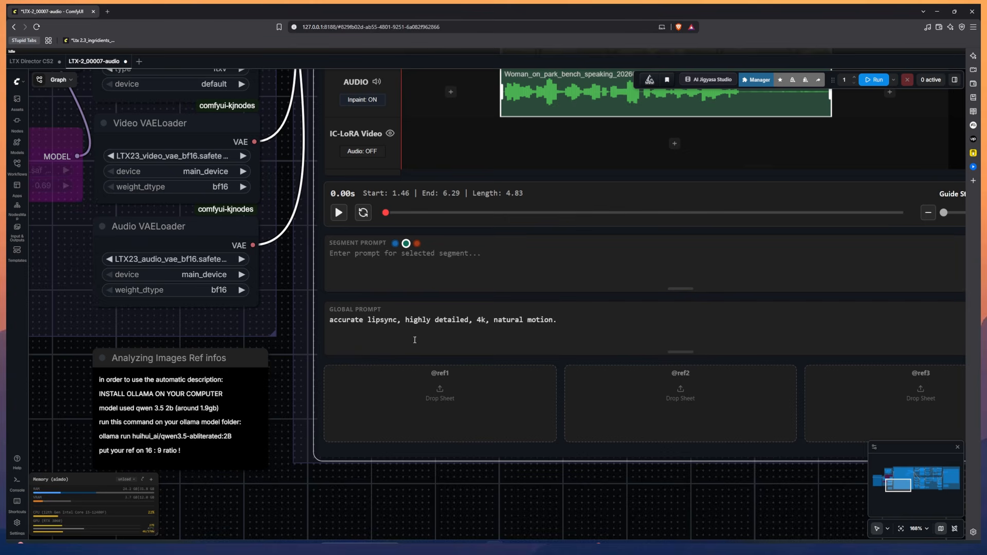
pyautogui.moveTo(283, 280); pyautogui.dragTo(272, 419)
pyautogui.scroll(-3, 285, 372)
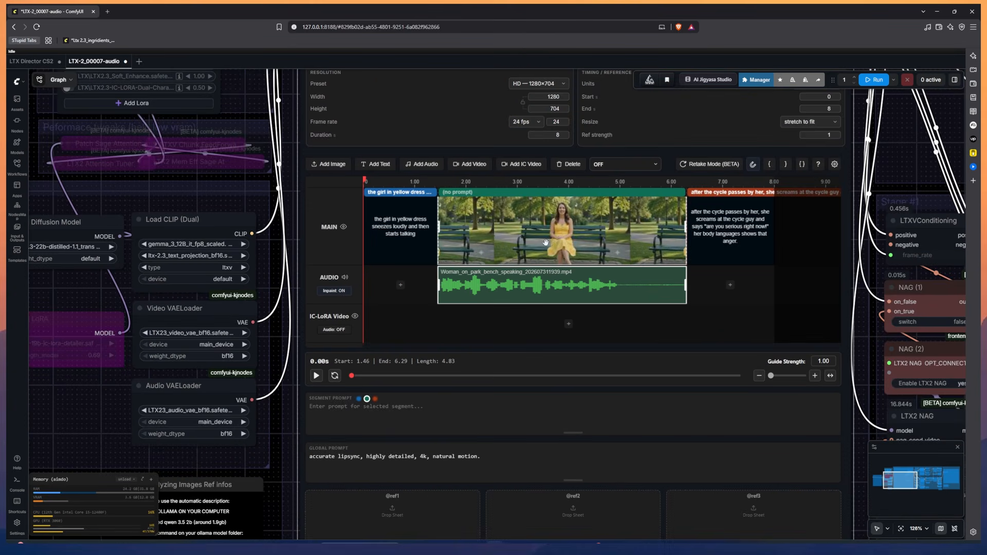
pyautogui.moveTo(274, 373); pyautogui.dragTo(274, 392)
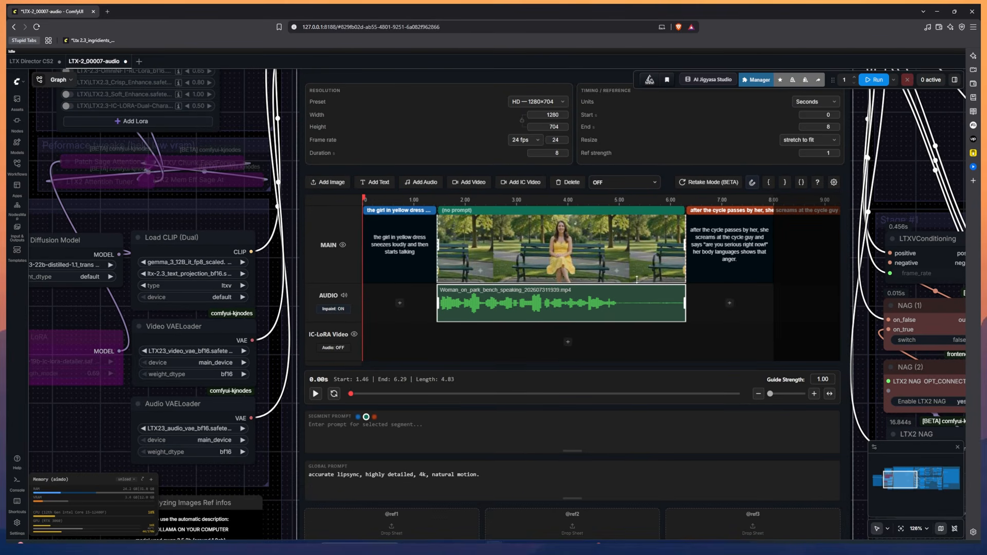
# Review the generated park bench video in the output node of the LTX-2_00007-audio workflow
pyautogui.click(276, 387)
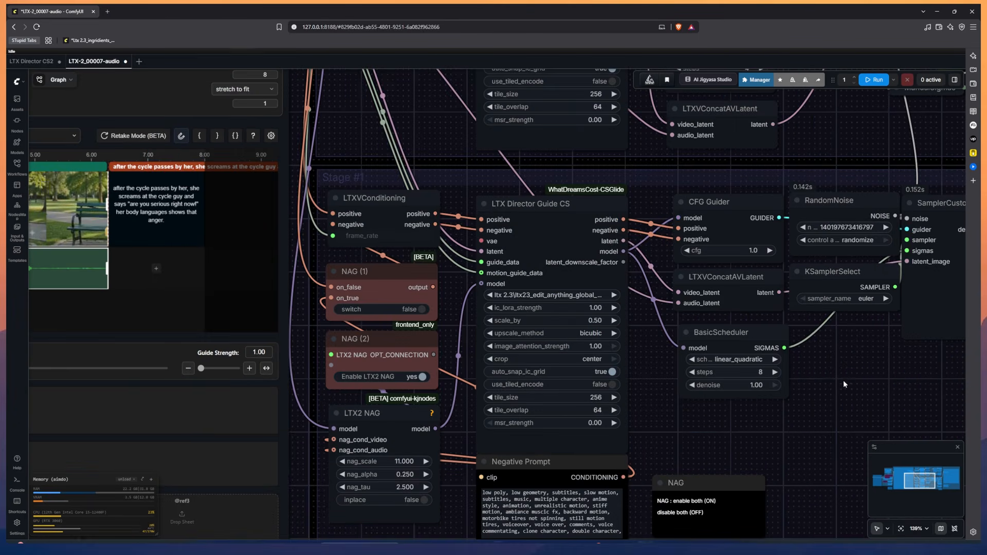
pyautogui.moveTo(844, 384); pyautogui.dragTo(309, 385)
pyautogui.scroll(-3, 684, 380)
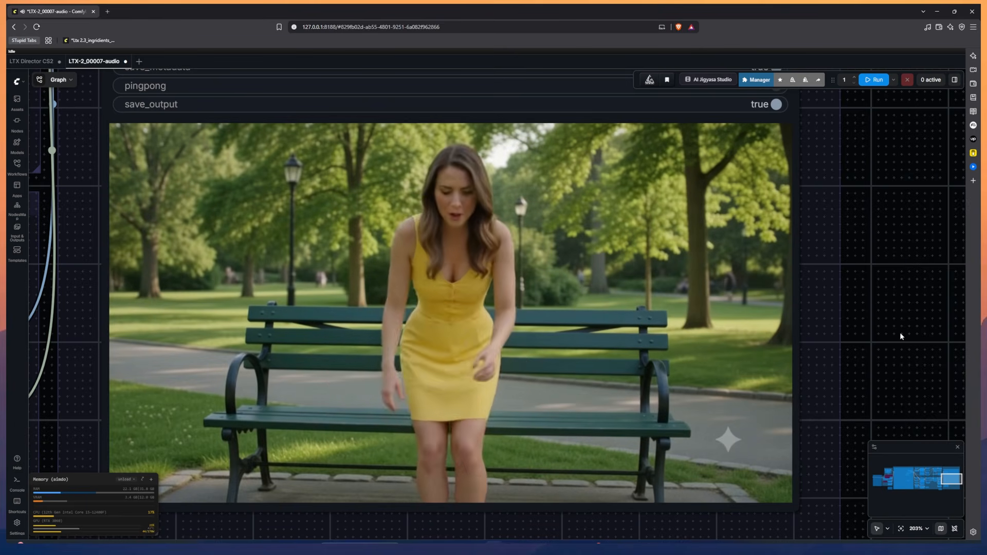
pyautogui.scroll(-6, 900, 337)
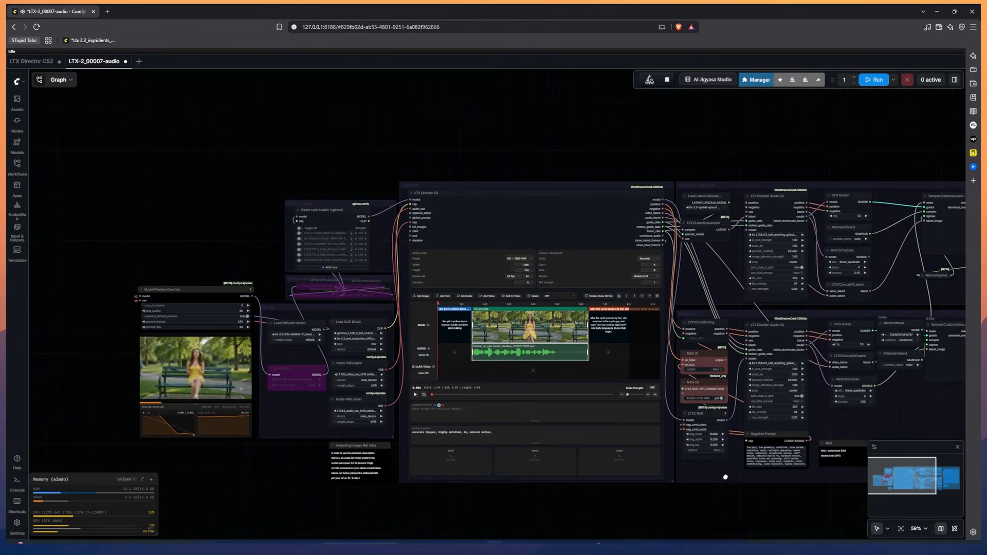
# Check the Prompt Relay option in the LTX Director CS timeline settings, and close the settings
pyautogui.scroll(6, 693, 481)
pyautogui.moveTo(726, 477); pyautogui.dragTo(776, 500)
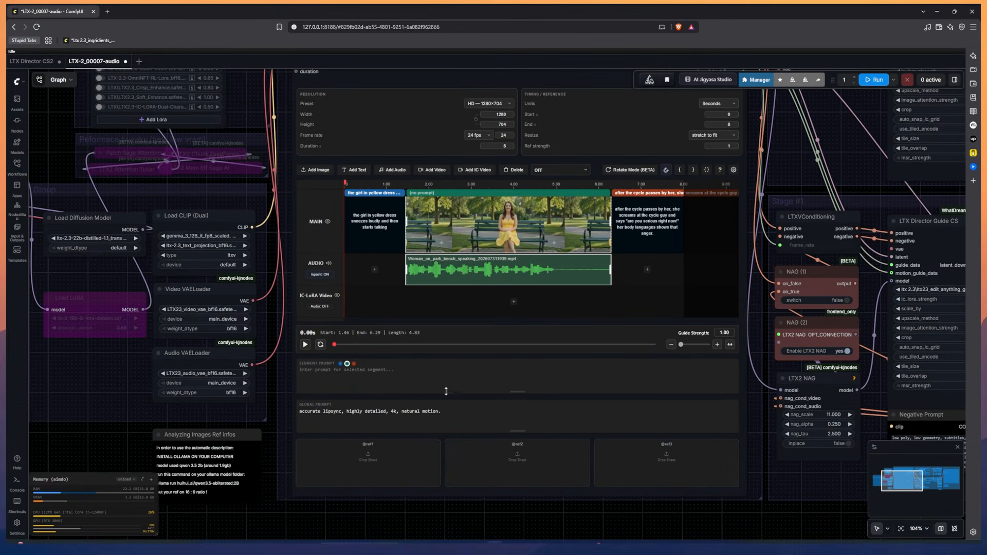
pyautogui.moveTo(269, 410); pyautogui.dragTo(266, 422)
pyautogui.click(730, 181)
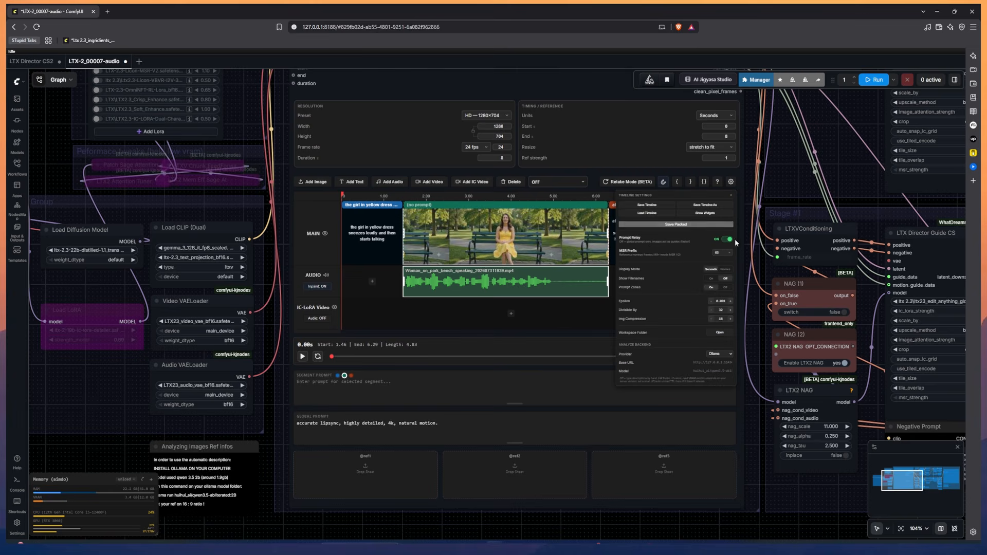
pyautogui.click(755, 221)
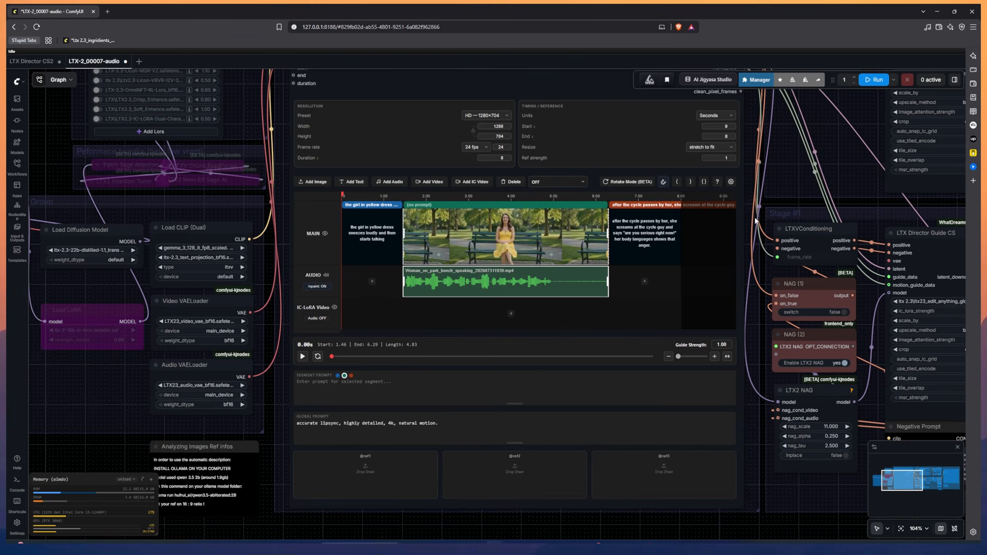
pyautogui.scroll(-2, 756, 221)
pyautogui.moveTo(755, 221); pyautogui.dragTo(754, 244)
pyautogui.scroll(2, 754, 273)
pyautogui.scroll(1, 759, 260)
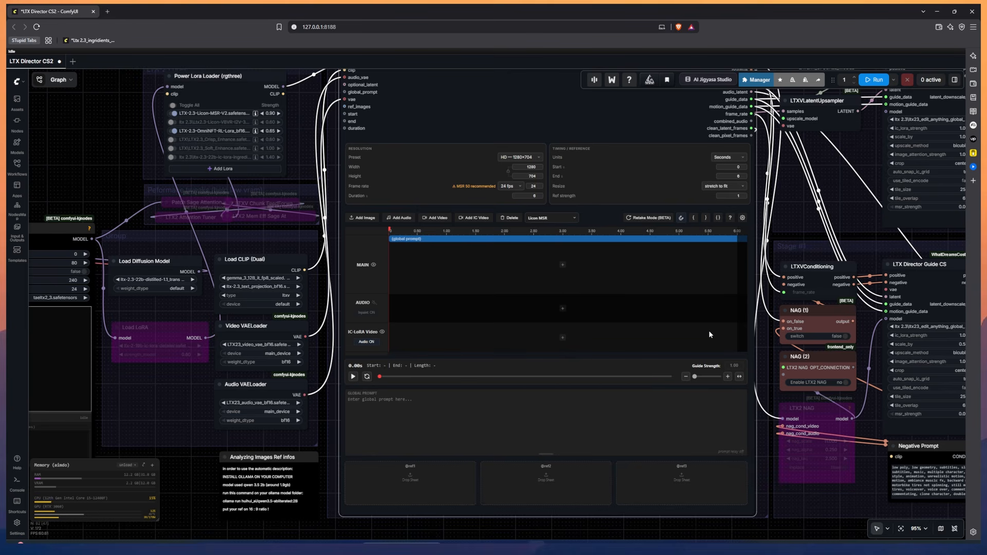
# Examine which LoRAs are enabled in the LTX Director CS2 workflow's Power Lora Loader and their strengths
pyautogui.scroll(5, 325, 366)
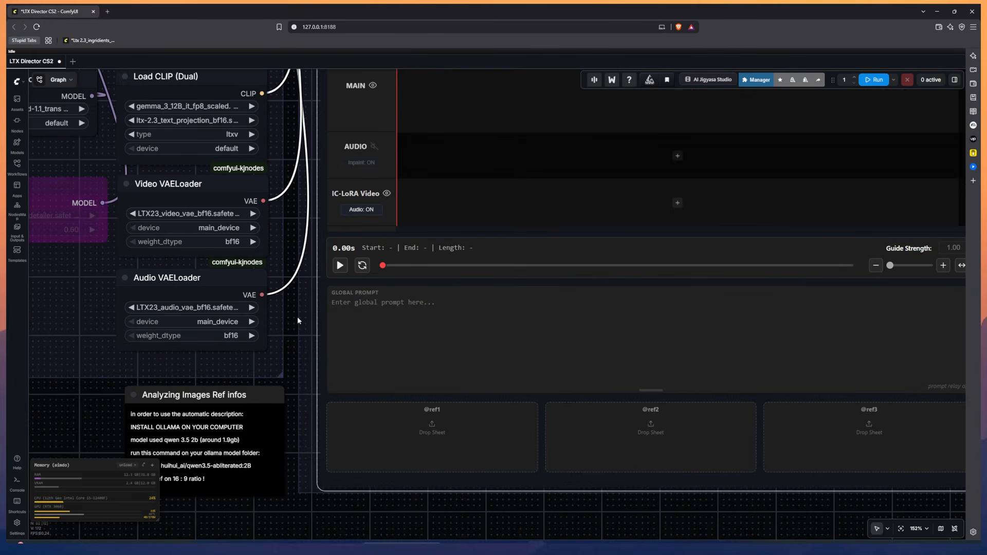
pyautogui.scroll(-3, 297, 316)
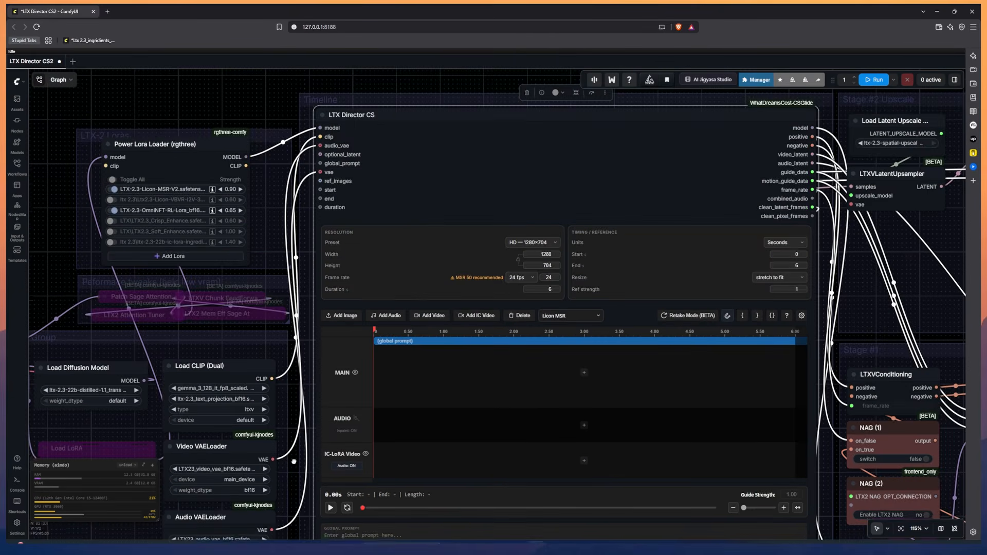
pyautogui.moveTo(294, 462); pyautogui.dragTo(294, 466)
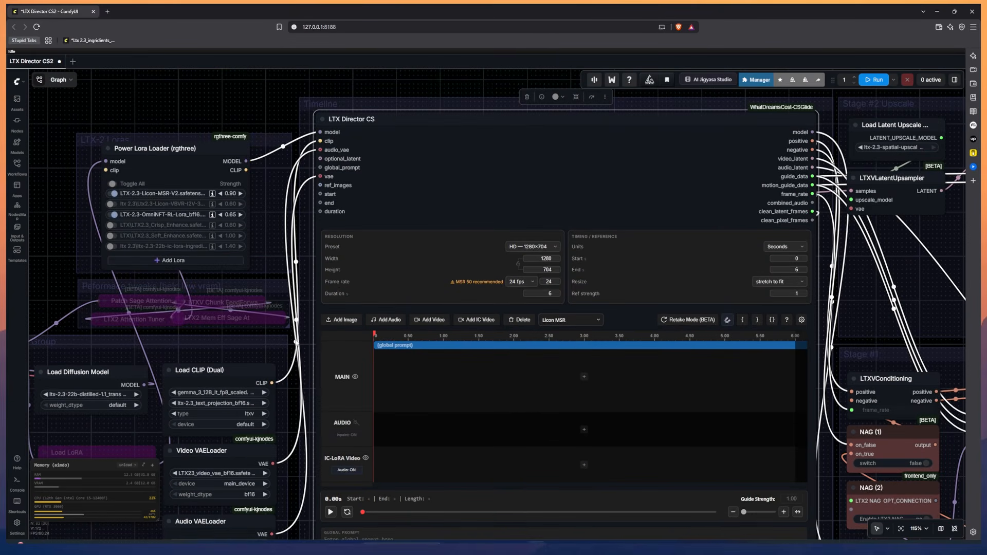
pyautogui.moveTo(296, 344); pyautogui.dragTo(550, 387)
pyautogui.scroll(12, 446, 252)
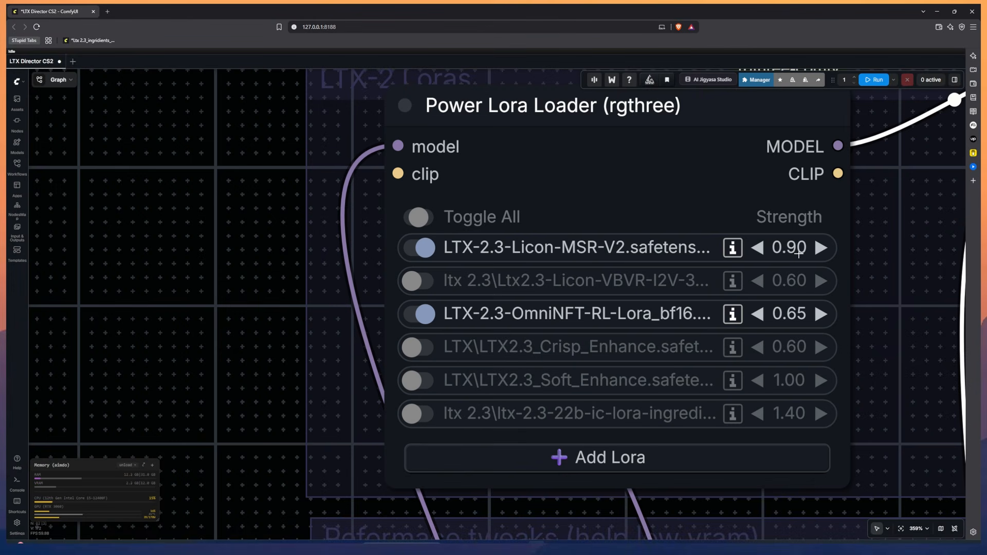
pyautogui.moveTo(241, 324); pyautogui.dragTo(171, 260)
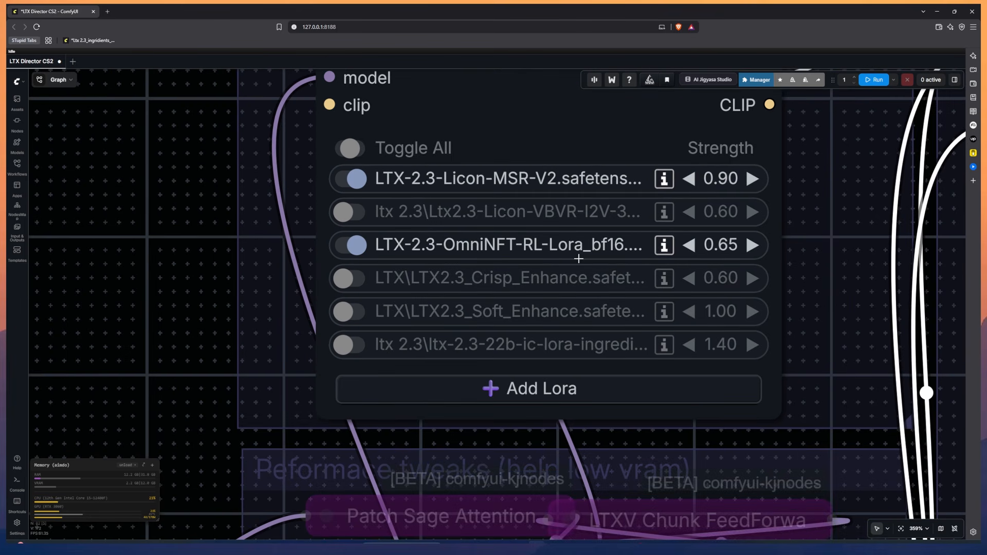
pyautogui.scroll(-1, 211, 295)
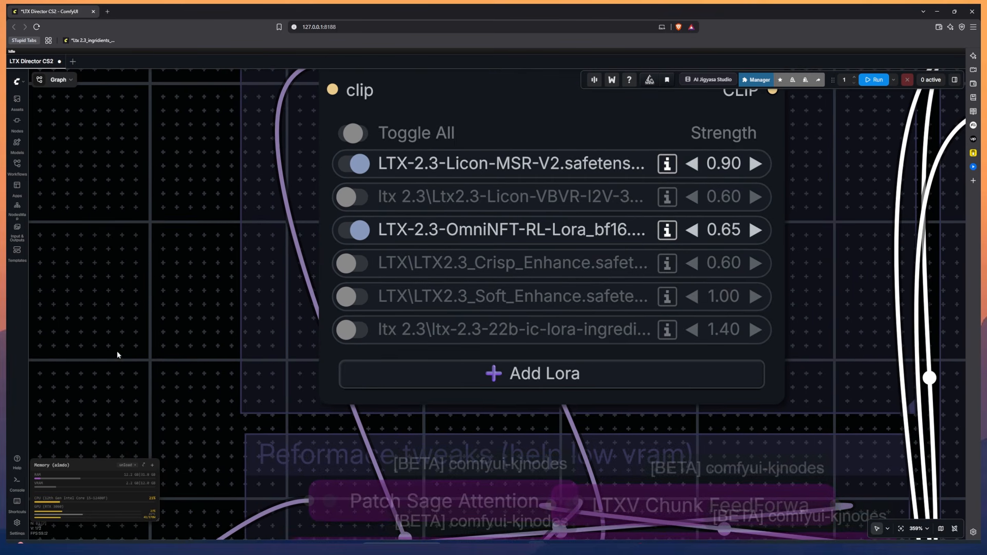
# Examine the model loader nodes, the bypassed Load LoRA node, and the resolution and timing settings of the LTX Director CS node
pyautogui.scroll(-4, 118, 355)
pyautogui.moveTo(130, 371); pyautogui.dragTo(173, 304)
pyautogui.moveTo(203, 377); pyautogui.dragTo(313, 206)
pyautogui.moveTo(337, 264); pyautogui.dragTo(420, 186)
pyautogui.scroll(-3, 429, 258)
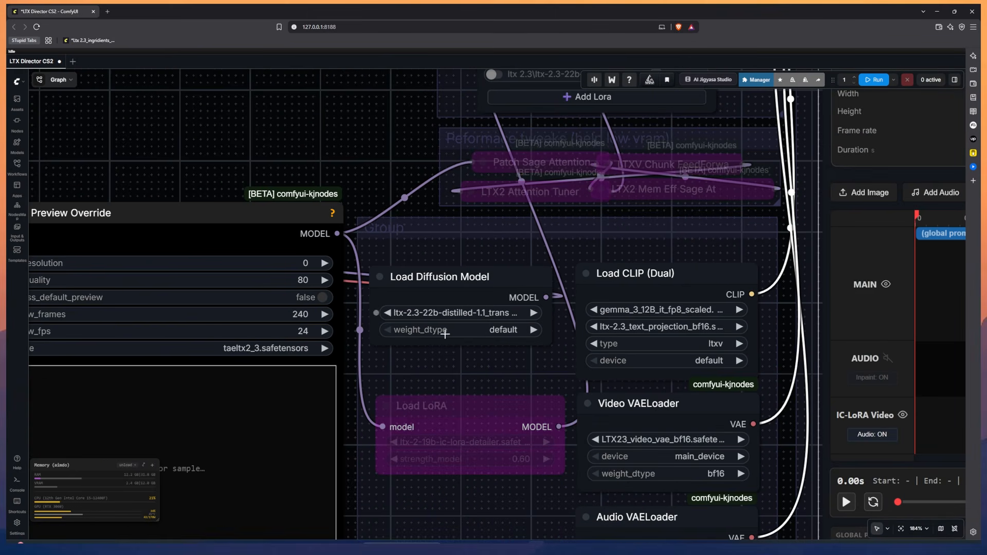
pyautogui.moveTo(491, 364); pyautogui.dragTo(275, 353)
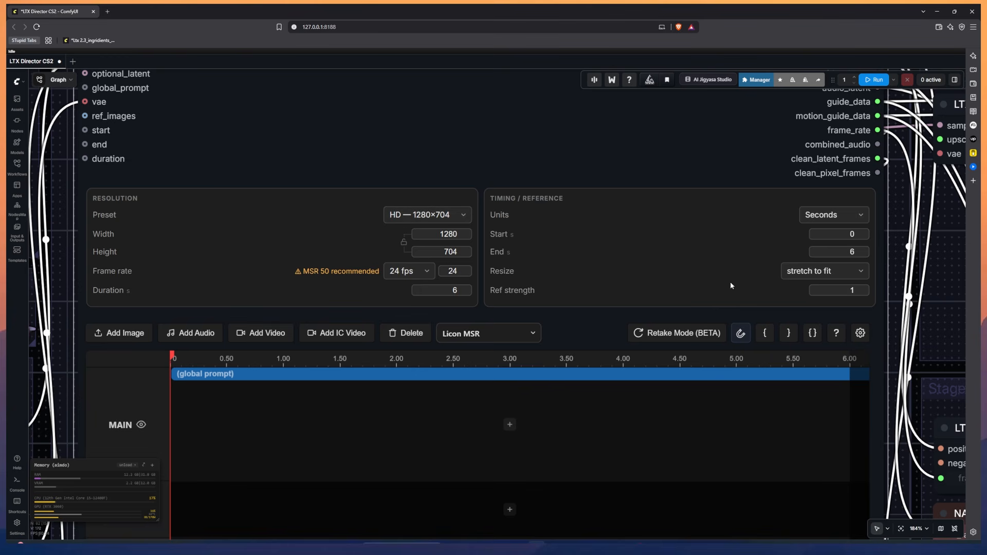
pyautogui.moveTo(905, 265); pyautogui.dragTo(787, 262)
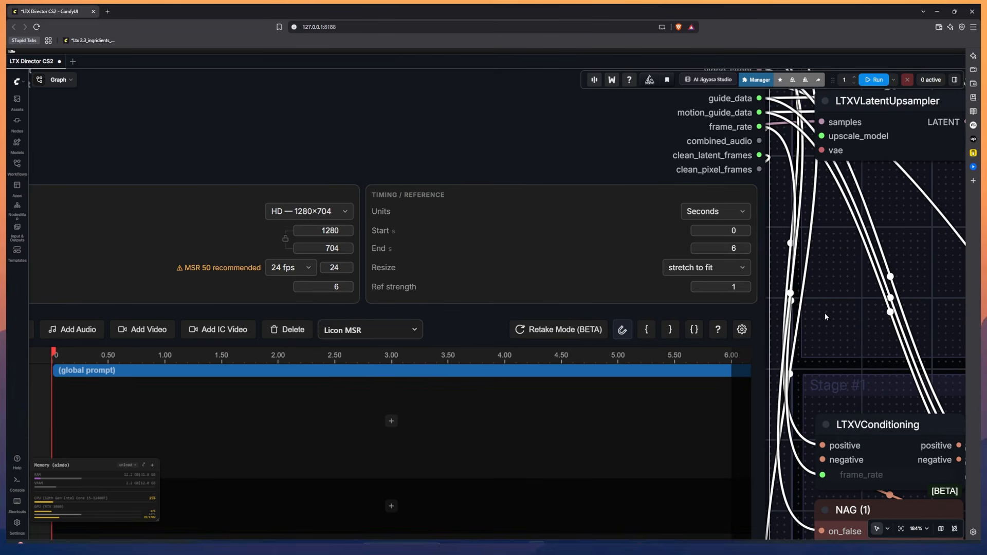
# Check the Resize options in the LTX Director CS node's timing and reference settings, and close the list without changing it
pyautogui.scroll(-3, 828, 308)
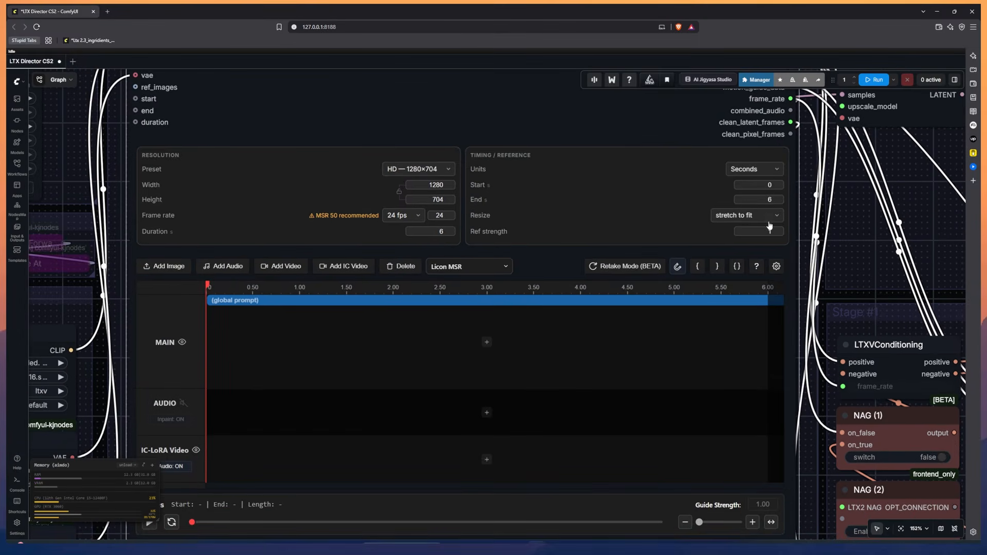
pyautogui.click(769, 220)
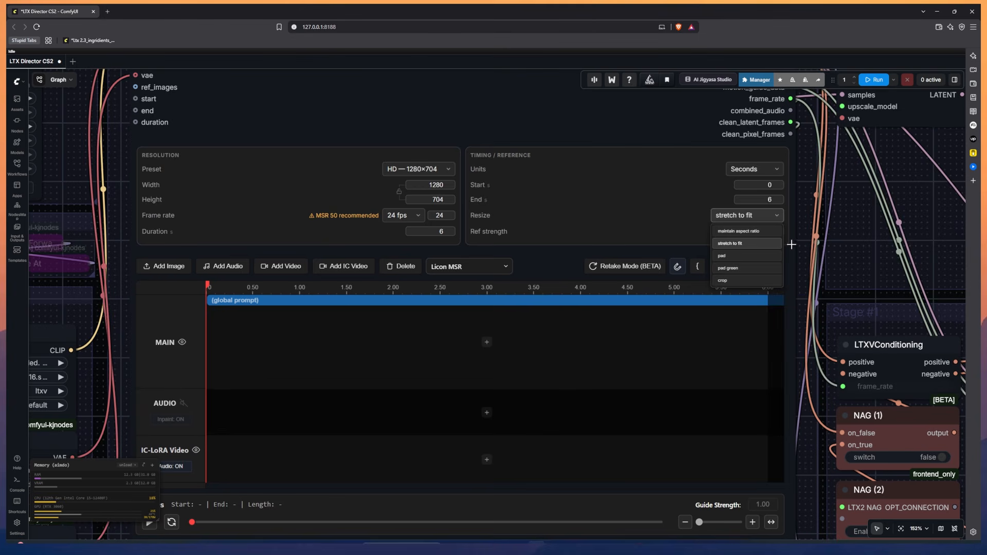
pyautogui.click(776, 220)
pyautogui.moveTo(817, 289); pyautogui.dragTo(836, 246)
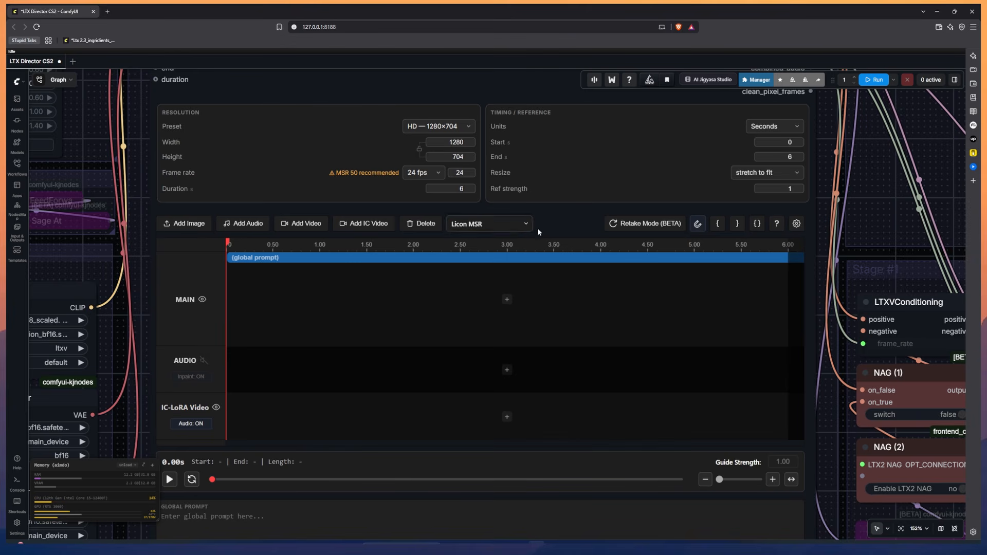
# Check the mode options of the Licon MSR selector and the timeline settings, and close both unchanged
pyautogui.scroll(1, 544, 220)
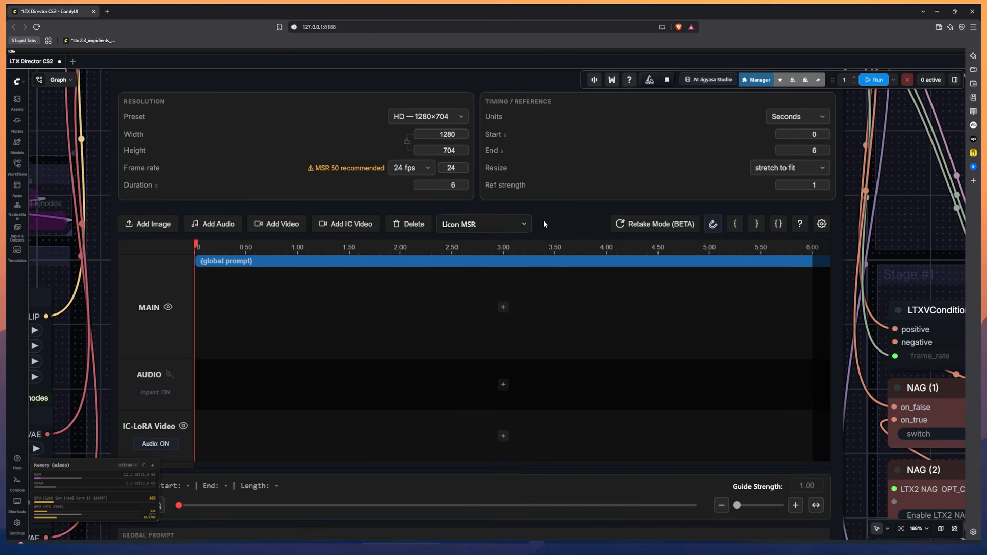
pyautogui.scroll(6, 544, 221)
pyautogui.click(513, 226)
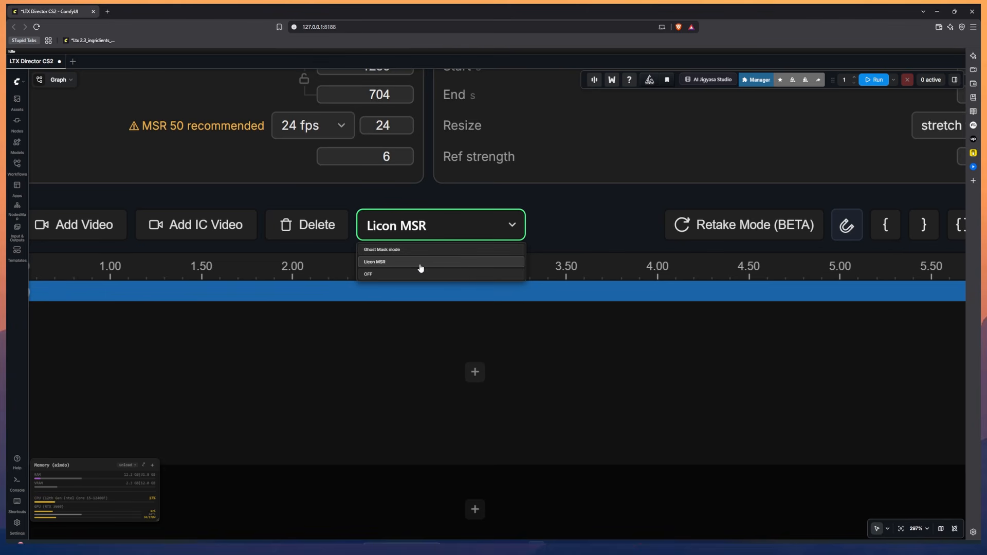
pyautogui.click(599, 225)
pyautogui.scroll(-8, 578, 224)
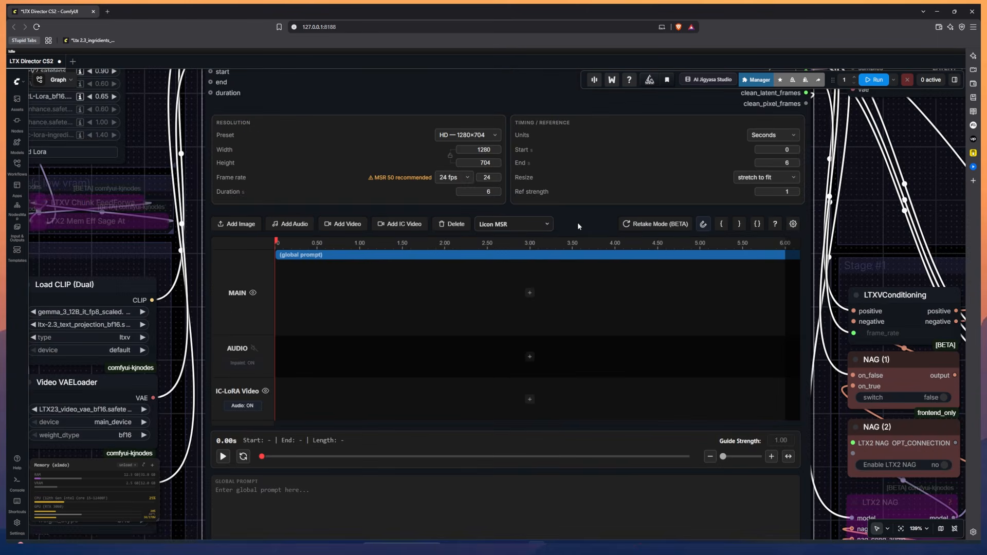
pyautogui.click(793, 225)
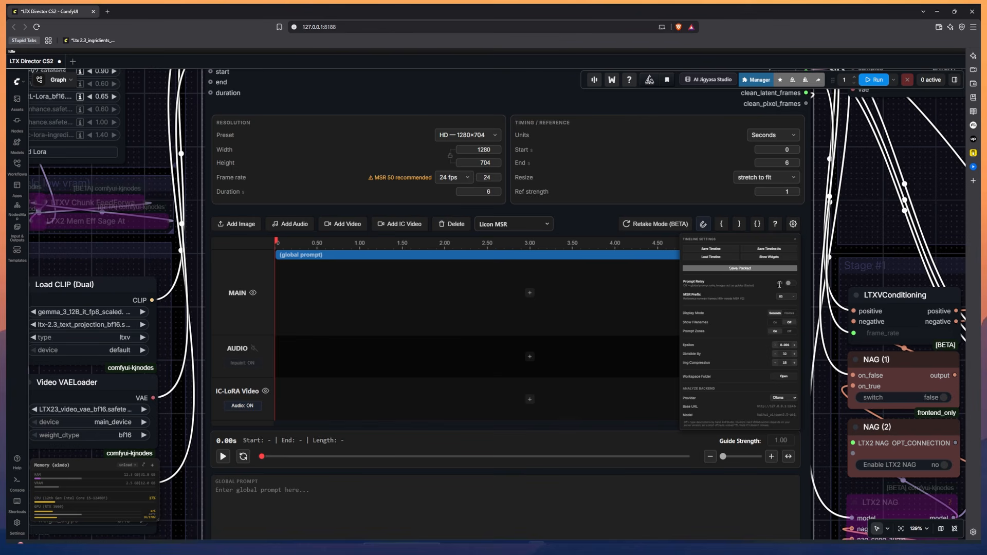
pyautogui.click(854, 228)
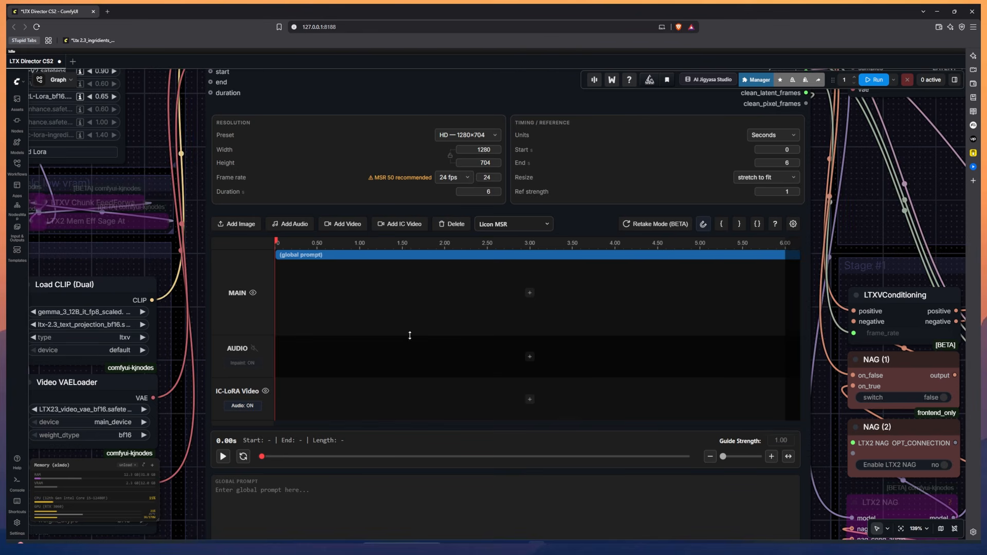
pyautogui.scroll(-5, 190, 376)
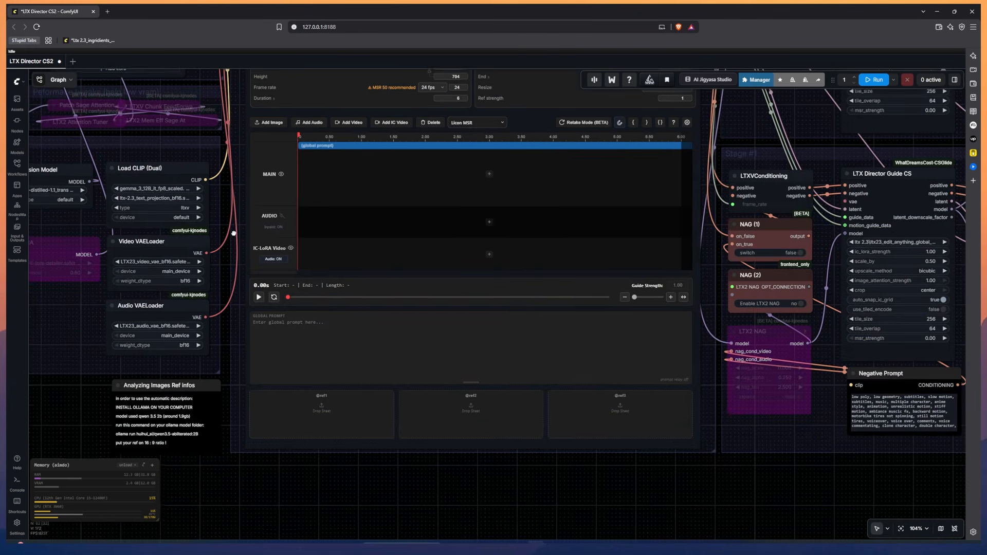
pyautogui.scroll(-3, 211, 242)
pyautogui.scroll(4, 213, 297)
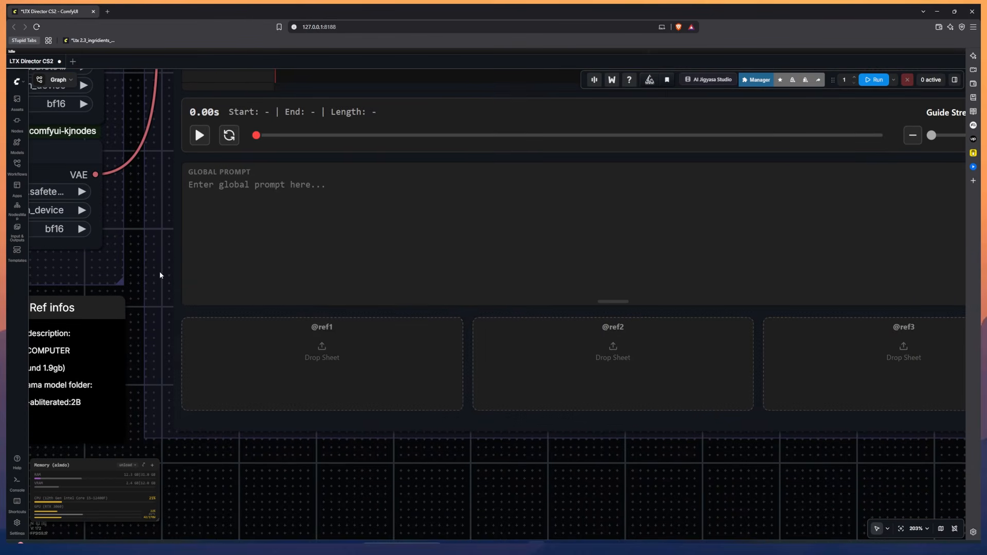
pyautogui.hotkey('alt', 'Tab')
pyautogui.moveTo(647, 429); pyautogui.dragTo(339, 355)
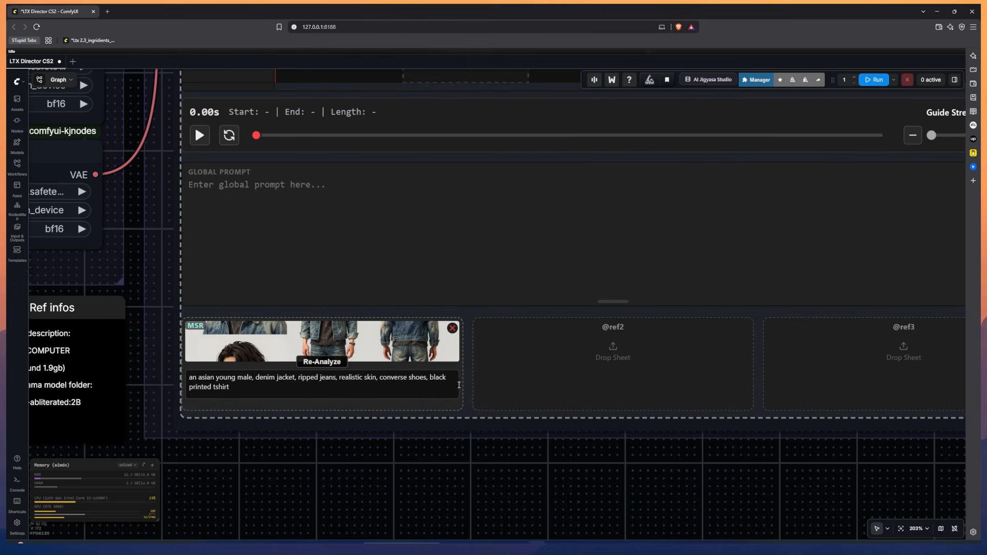
pyautogui.moveTo(706, 408); pyautogui.dragTo(612, 364)
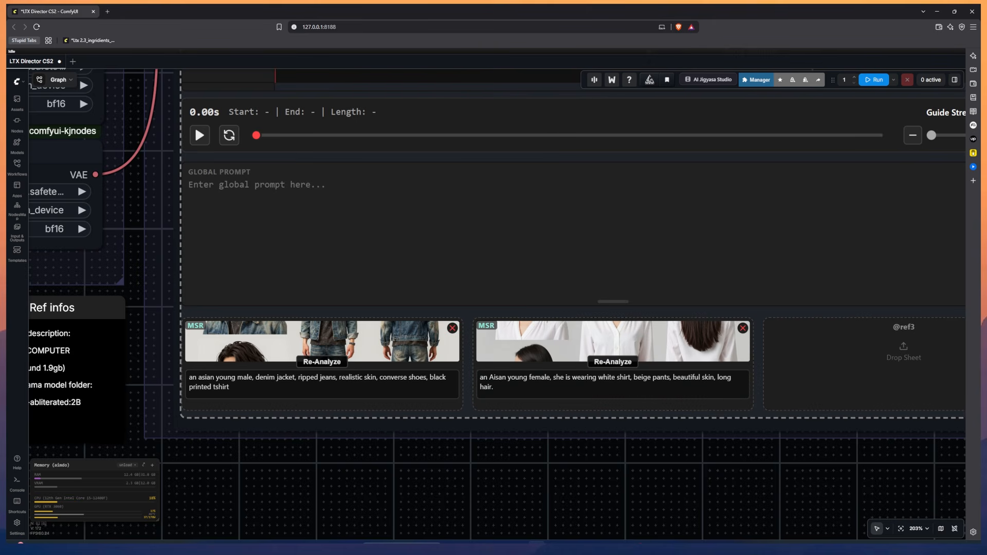
pyautogui.moveTo(981, 353); pyautogui.dragTo(848, 360)
pyautogui.moveTo(782, 454); pyautogui.dragTo(655, 455)
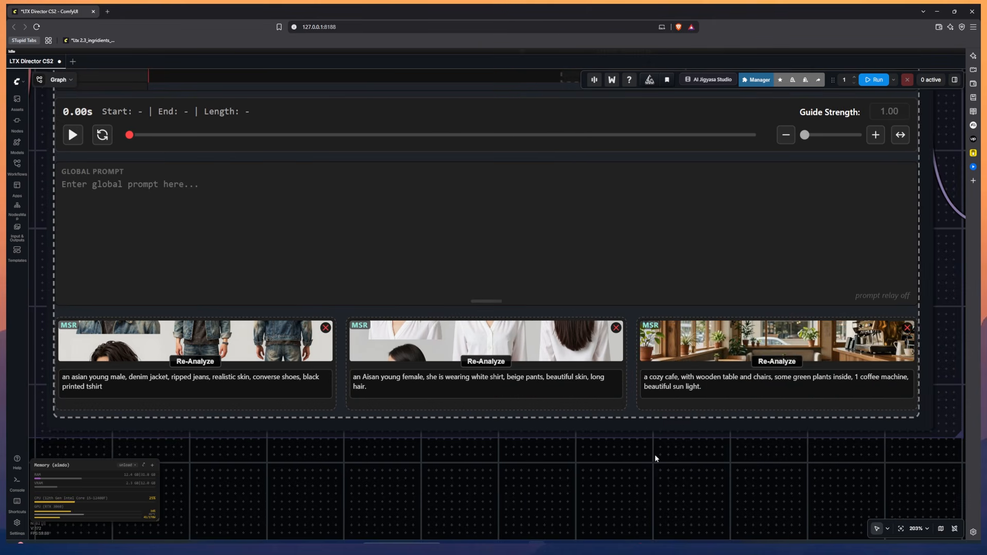
pyautogui.scroll(-2, 654, 454)
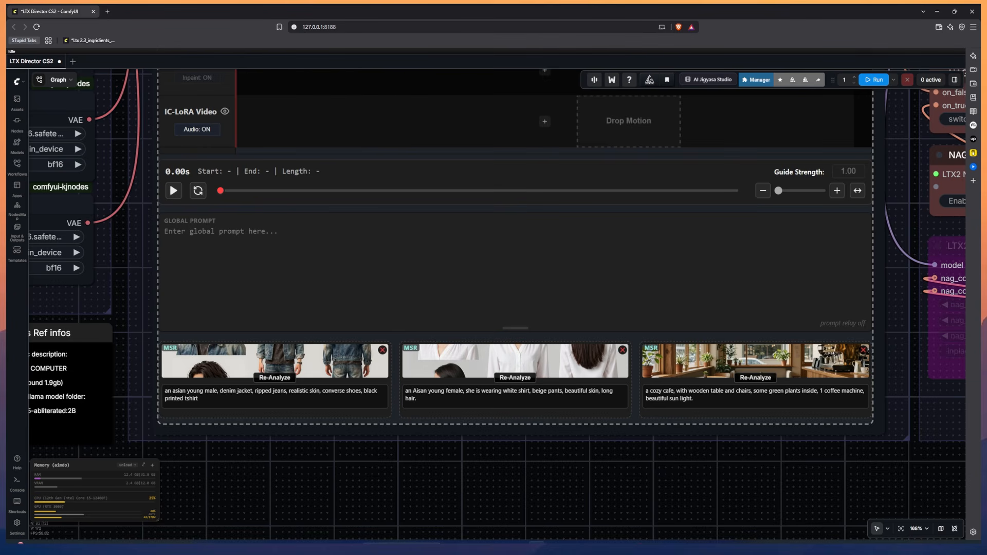
# View the reference images, including the denim jacket character sheet and the cafe, at full size, and close the image viewer
pyautogui.scroll(4, 337, 461)
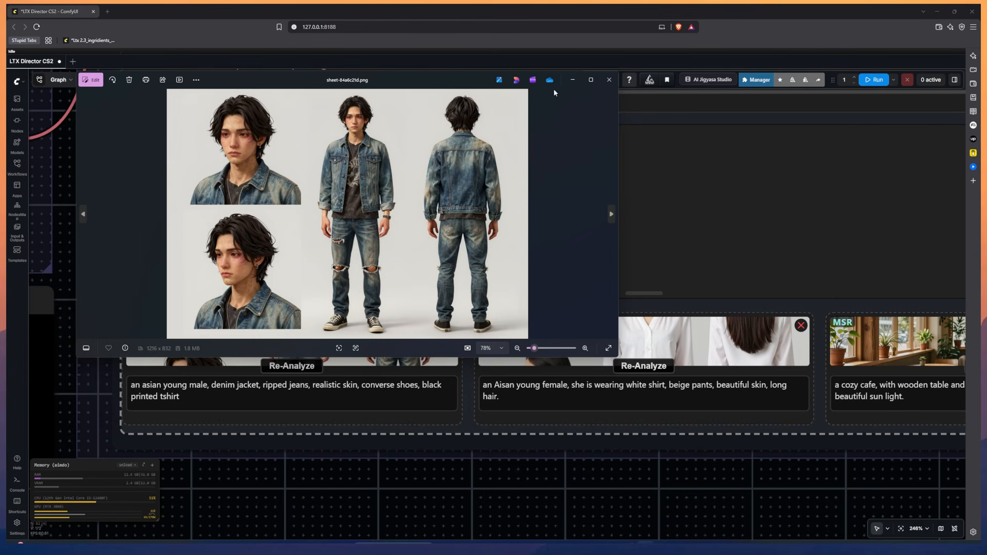
pyautogui.click(610, 80)
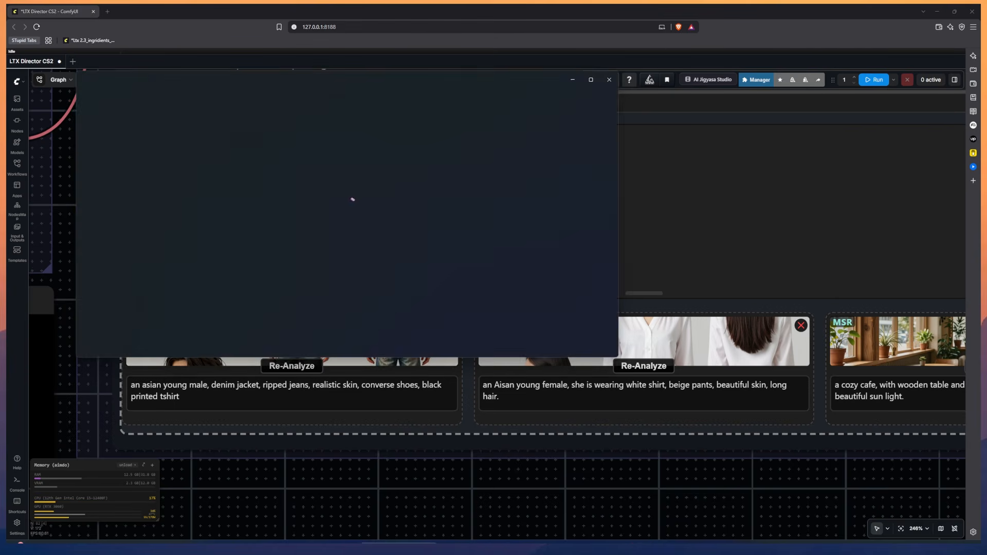
pyautogui.click(609, 80)
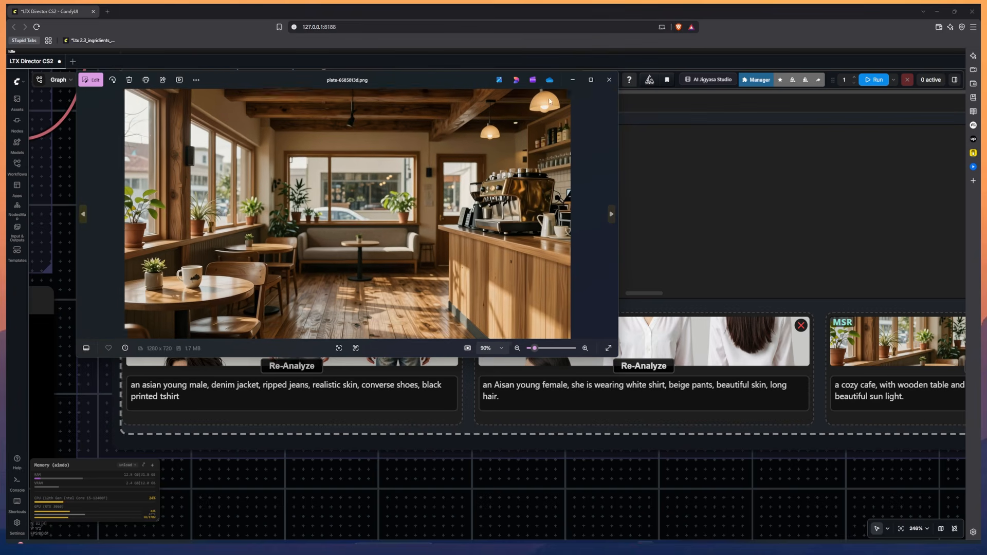
pyautogui.click(610, 80)
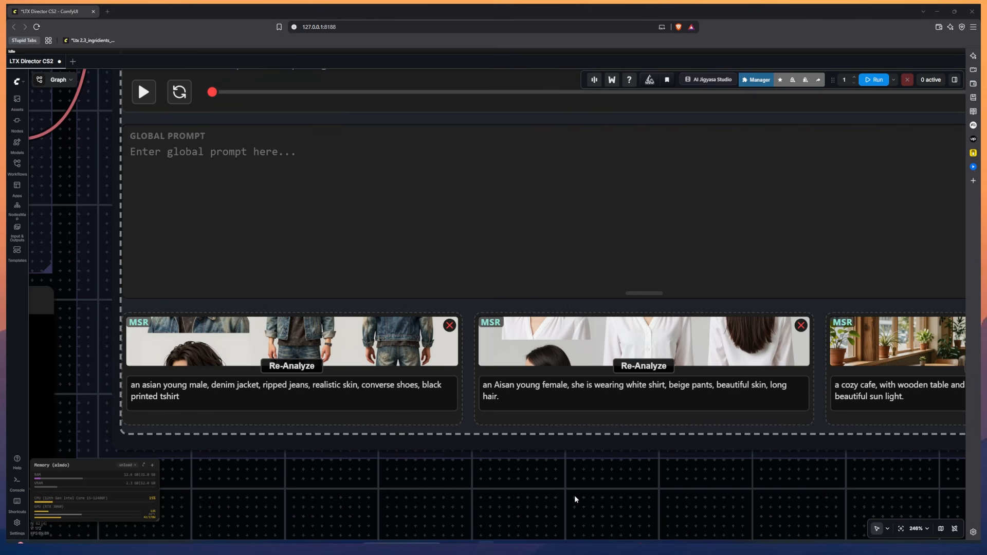
pyautogui.click(550, 474)
# Examine the three MSR references' descriptions, their Re-Analyze option, and the Analyzing Images Ref infos note on automatic descriptions
pyautogui.scroll(8, 311, 455)
pyautogui.moveTo(310, 455); pyautogui.dragTo(529, 497)
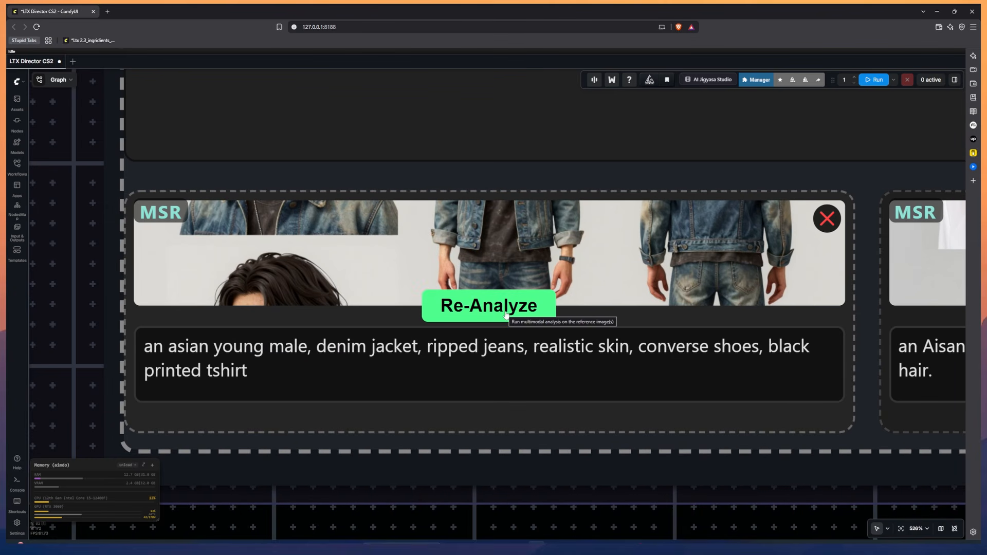
pyautogui.scroll(-3, 181, 319)
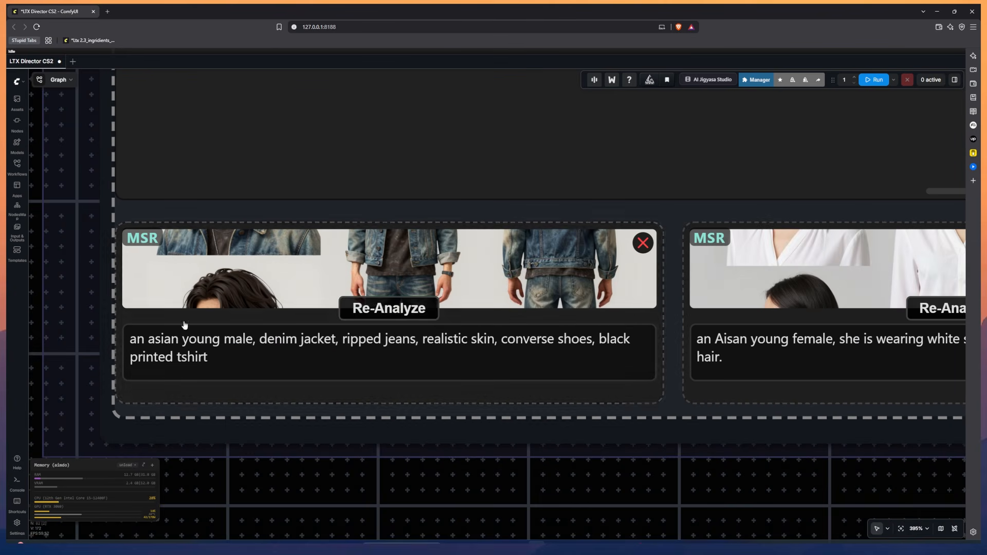
pyautogui.click(394, 318)
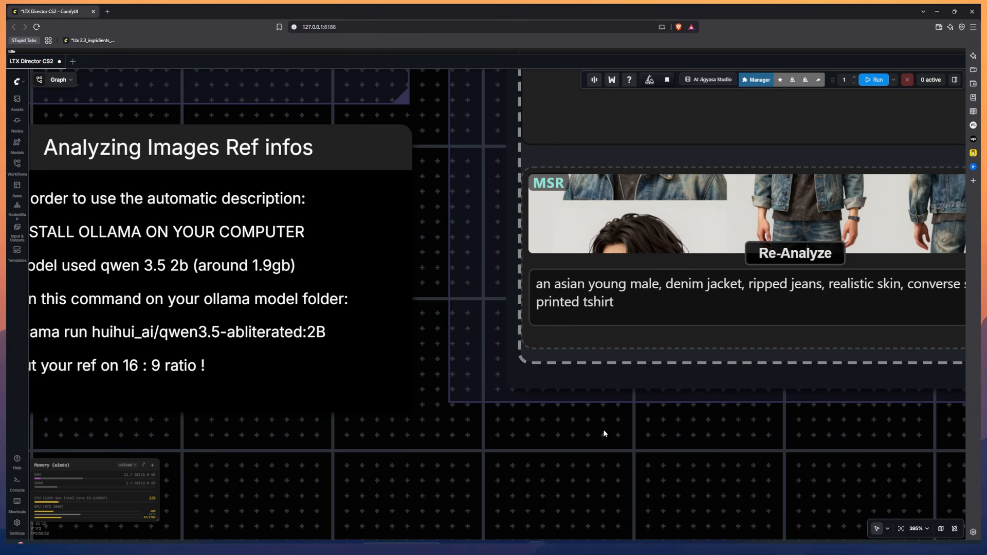
pyautogui.moveTo(609, 427); pyautogui.dragTo(255, 492)
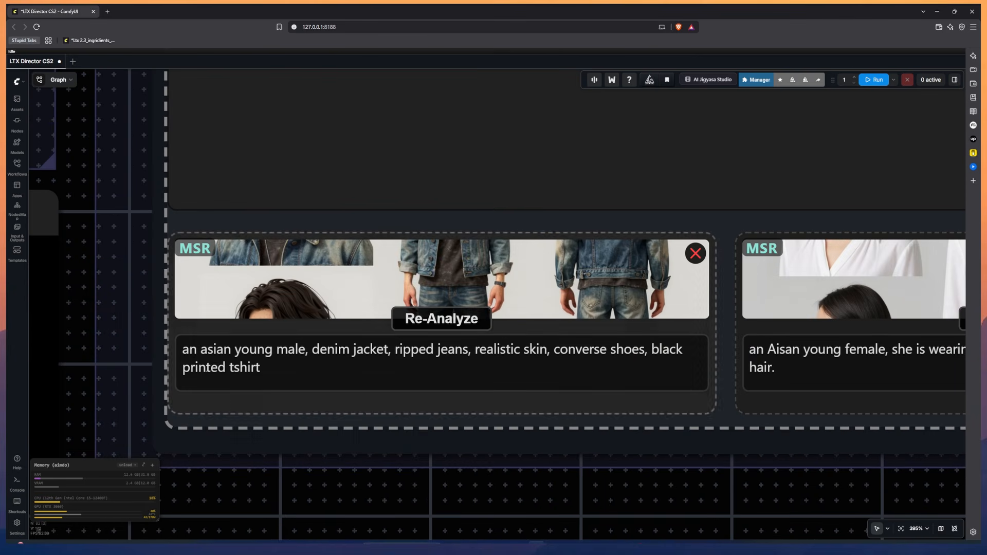
pyautogui.moveTo(643, 490); pyautogui.dragTo(331, 493)
pyautogui.scroll(-2, 411, 485)
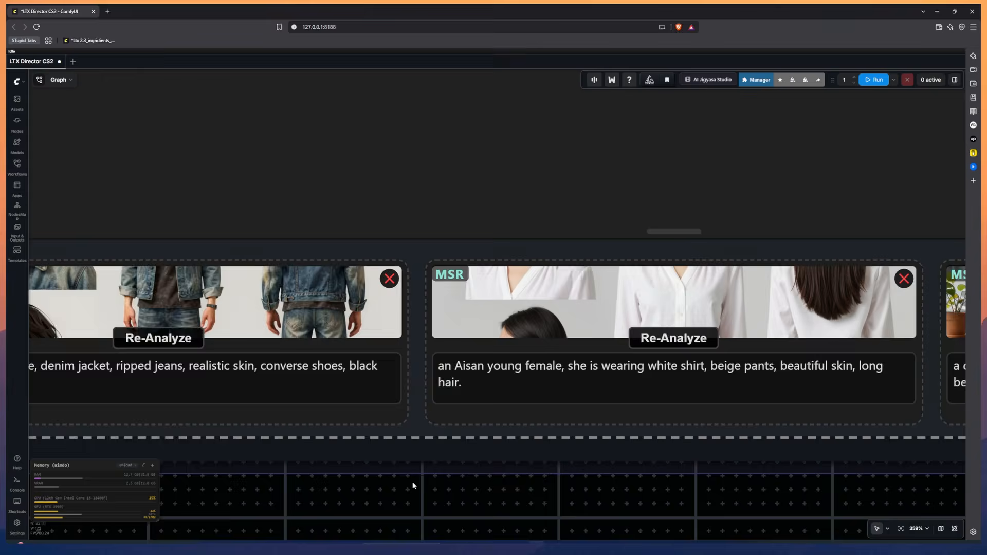
pyautogui.moveTo(394, 484); pyautogui.dragTo(642, 486)
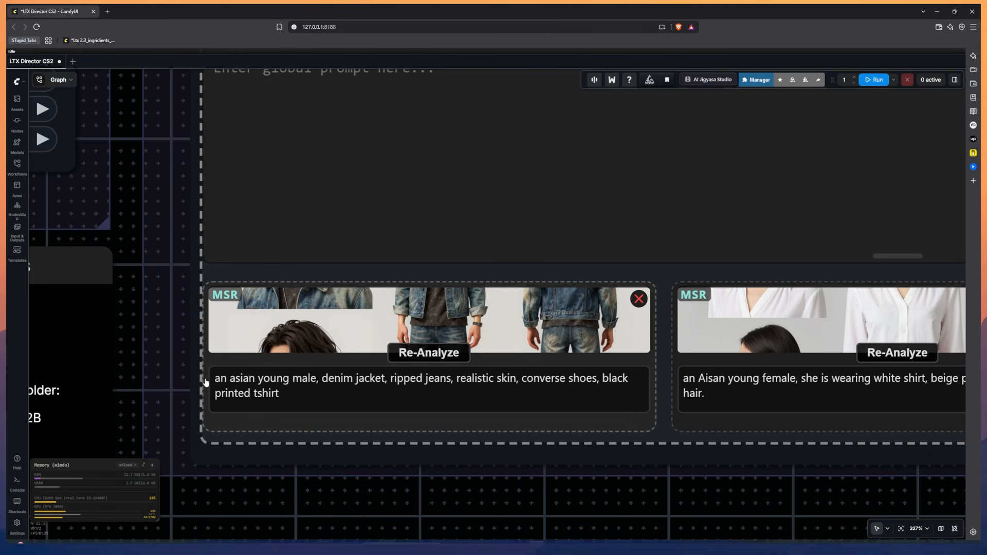
pyautogui.hscroll(3, 632, 482)
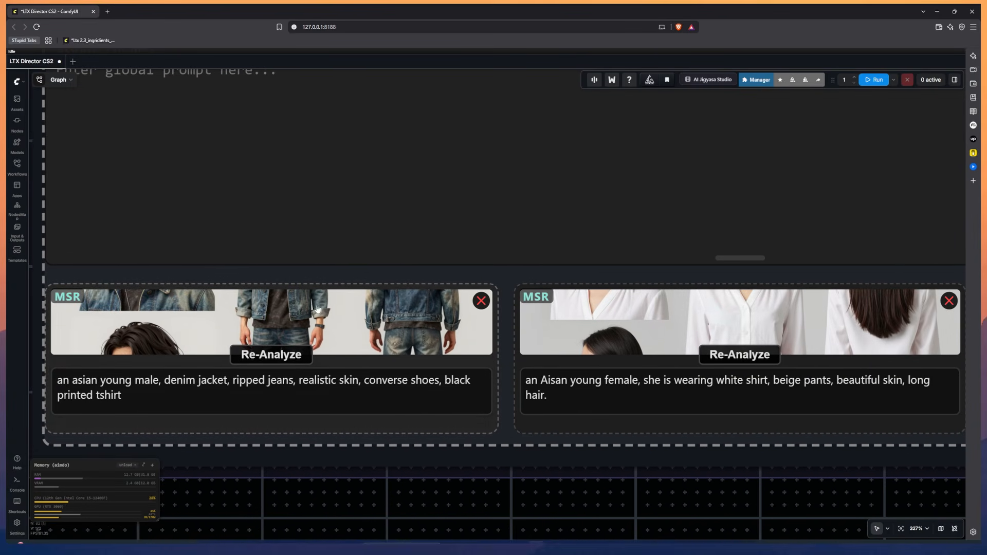
pyautogui.moveTo(667, 480); pyautogui.dragTo(390, 480)
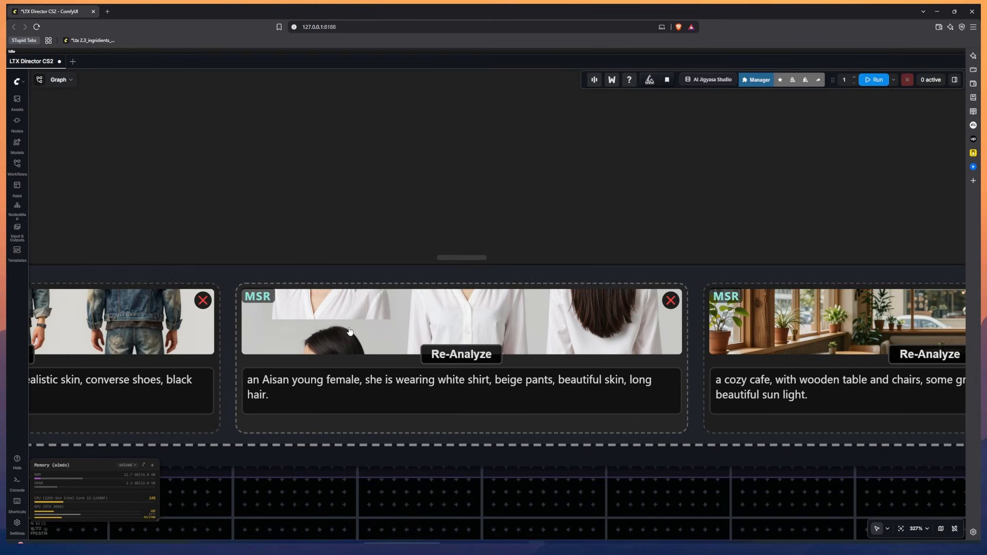
pyautogui.moveTo(686, 503); pyautogui.dragTo(431, 498)
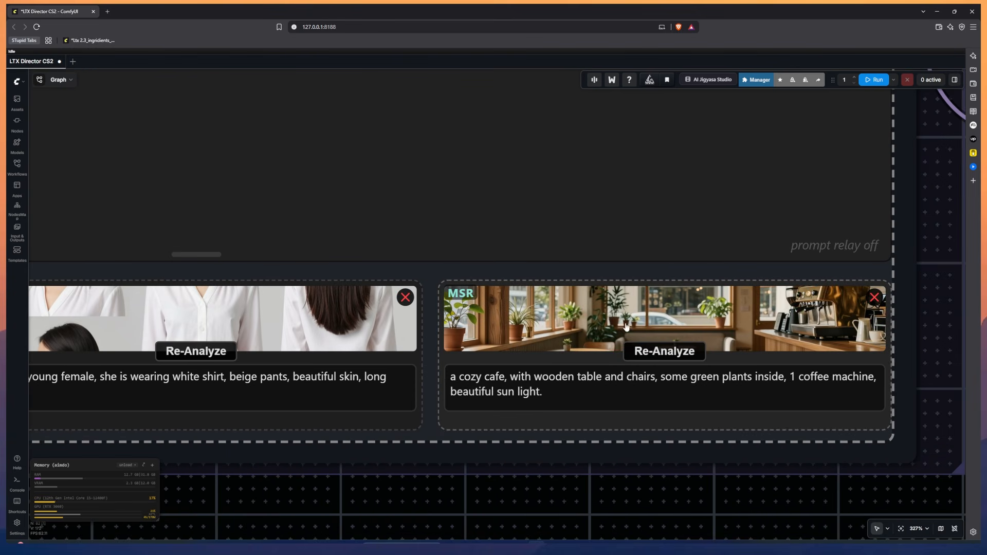
pyautogui.scroll(-5, 558, 463)
pyautogui.moveTo(501, 474); pyautogui.dragTo(666, 507)
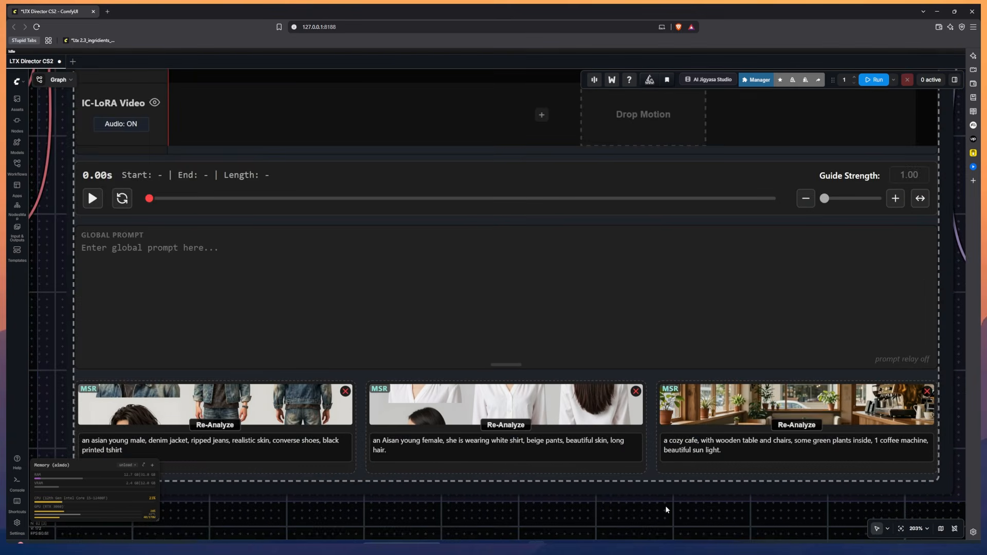
# Review the Custom prompt text in the Ltx 2.3_ingridients_V4_AI Jigyasa workflow, and close that workflow without saving its changes
pyautogui.scroll(-2, 666, 506)
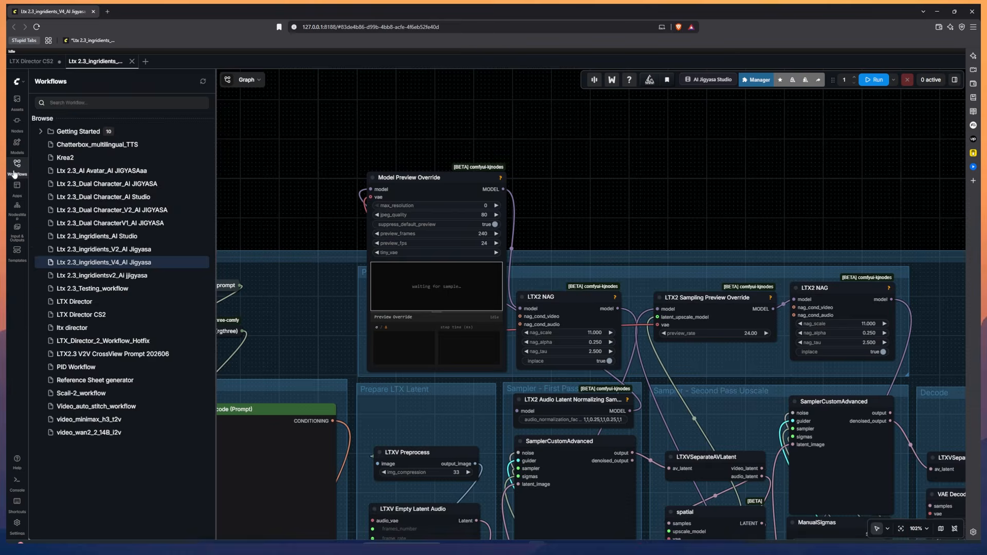
pyautogui.click(18, 168)
pyautogui.scroll(-3, 293, 307)
pyautogui.moveTo(354, 295); pyautogui.dragTo(365, 127)
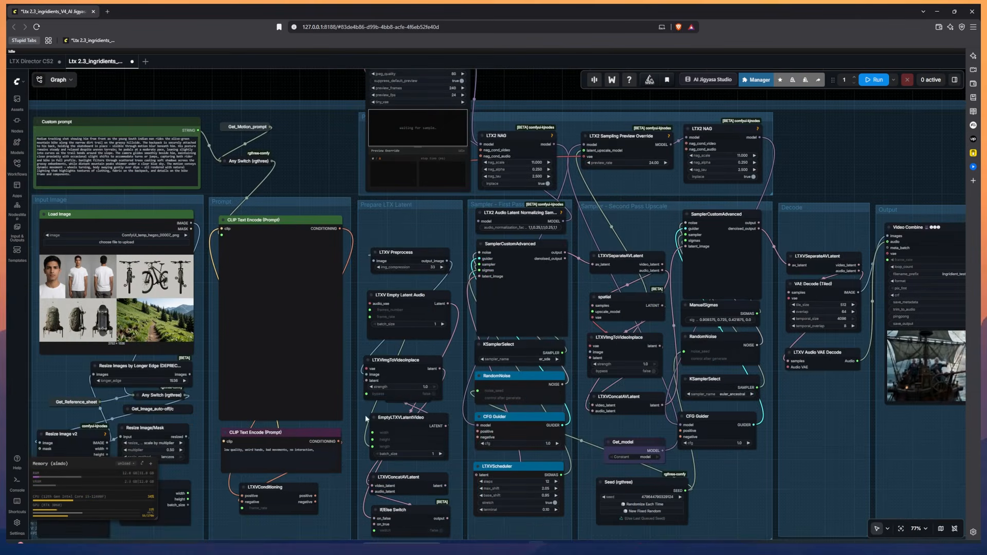
pyautogui.moveTo(315, 171); pyautogui.dragTo(459, 224)
pyautogui.scroll(1, 160, 211)
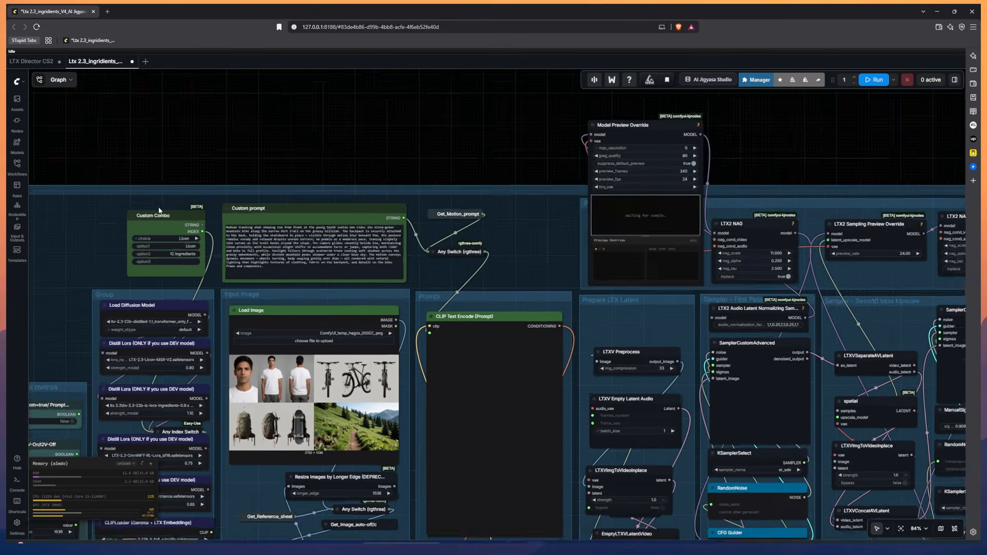
pyautogui.scroll(13, 159, 211)
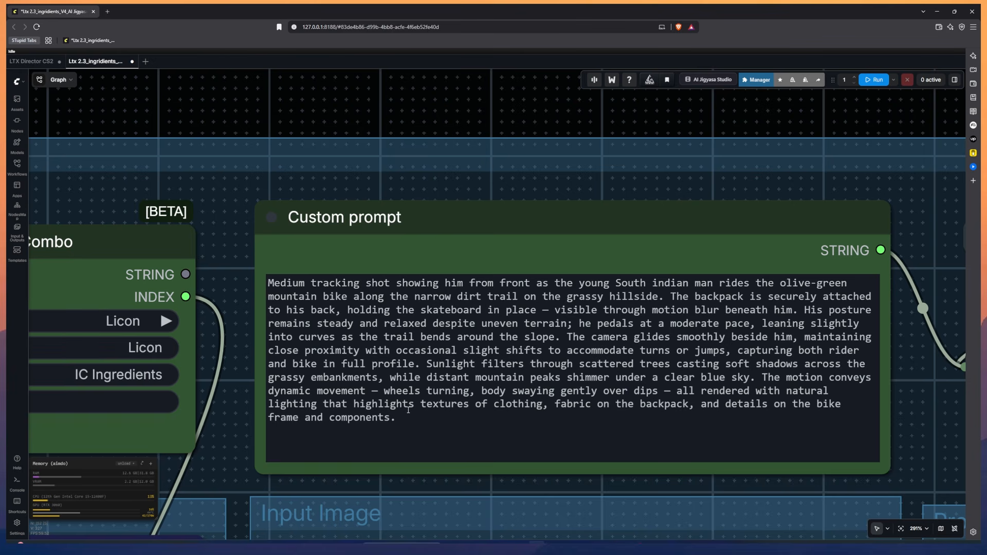
pyautogui.click(132, 61)
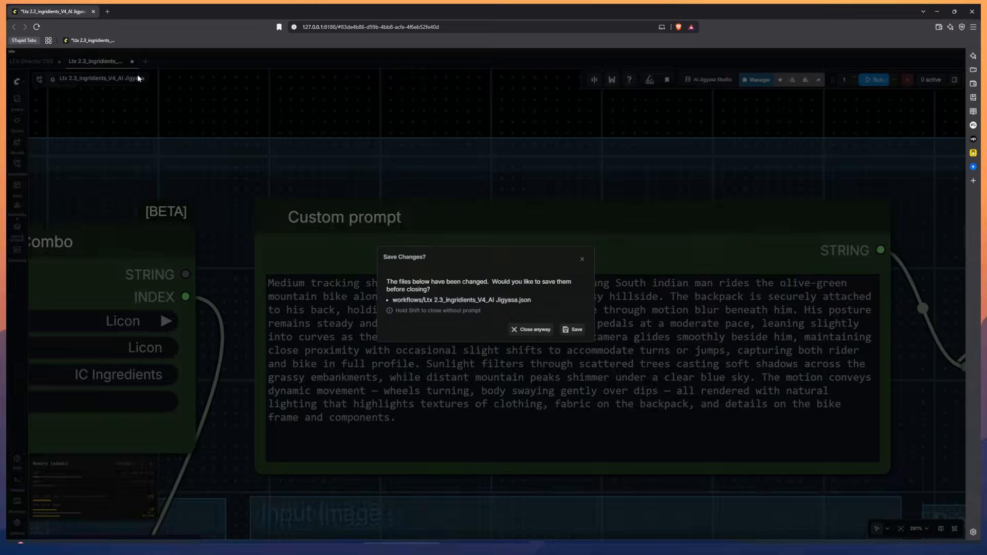
pyautogui.click(531, 333)
pyautogui.scroll(-3, 412, 324)
pyautogui.scroll(-2, 153, 329)
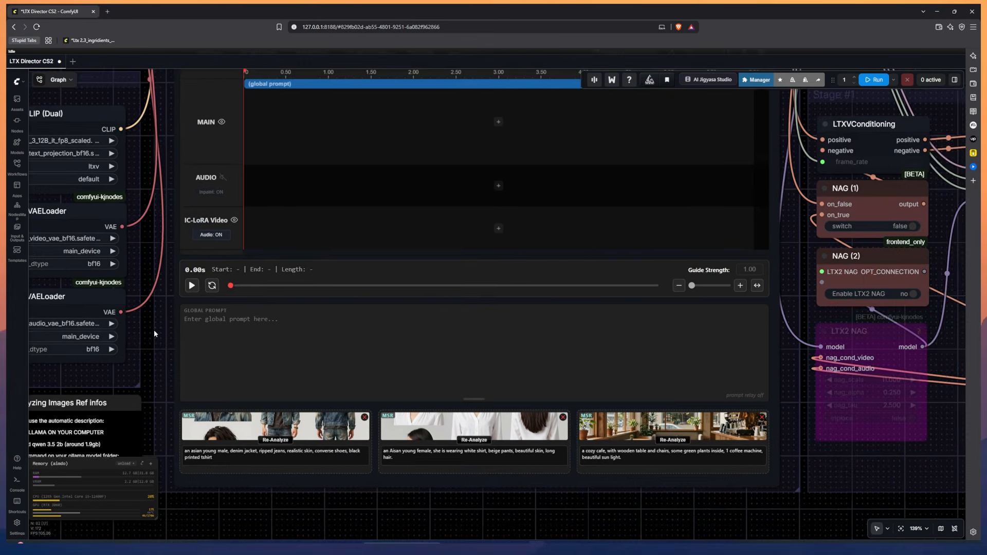
pyautogui.scroll(4, 403, 359)
pyautogui.click(404, 359)
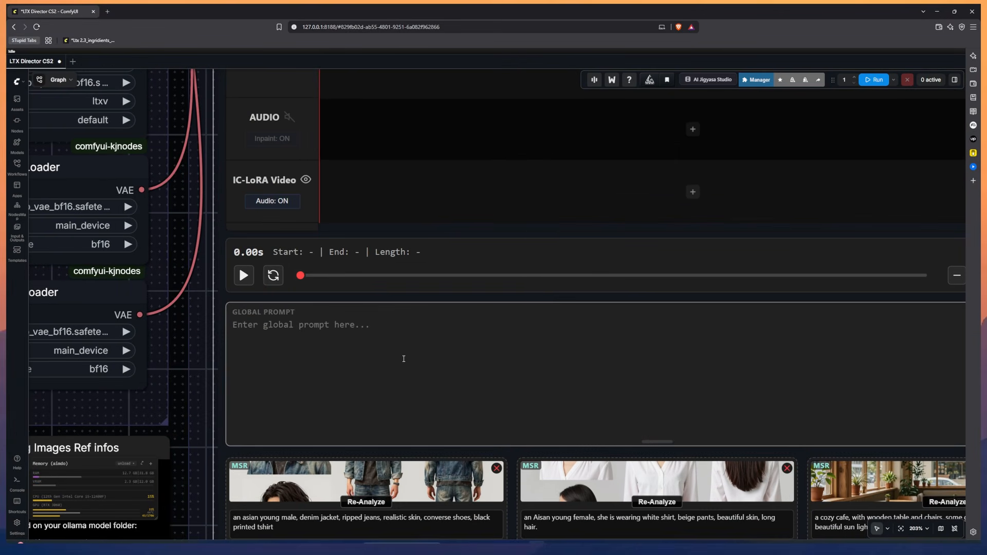
pyautogui.write('@')
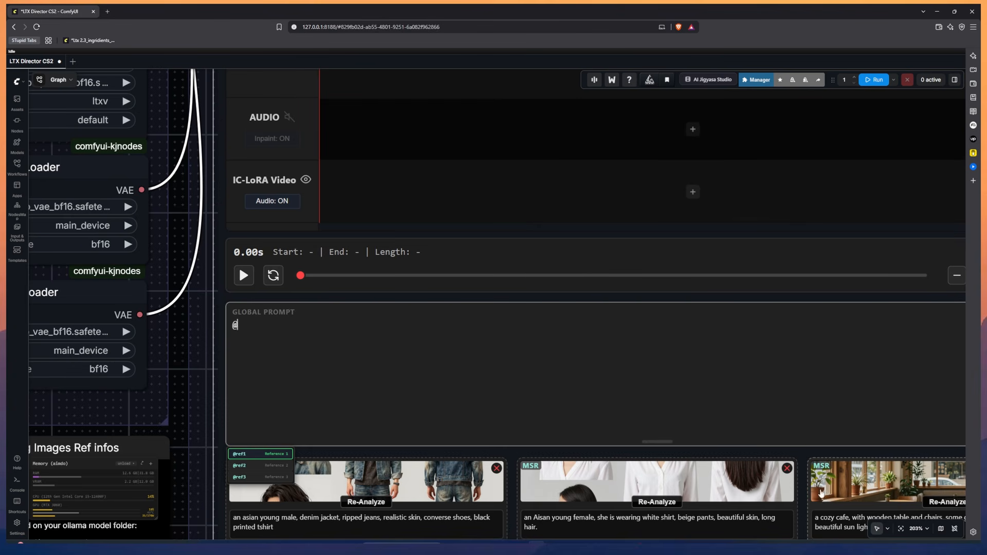
pyautogui.press('BackSpace')
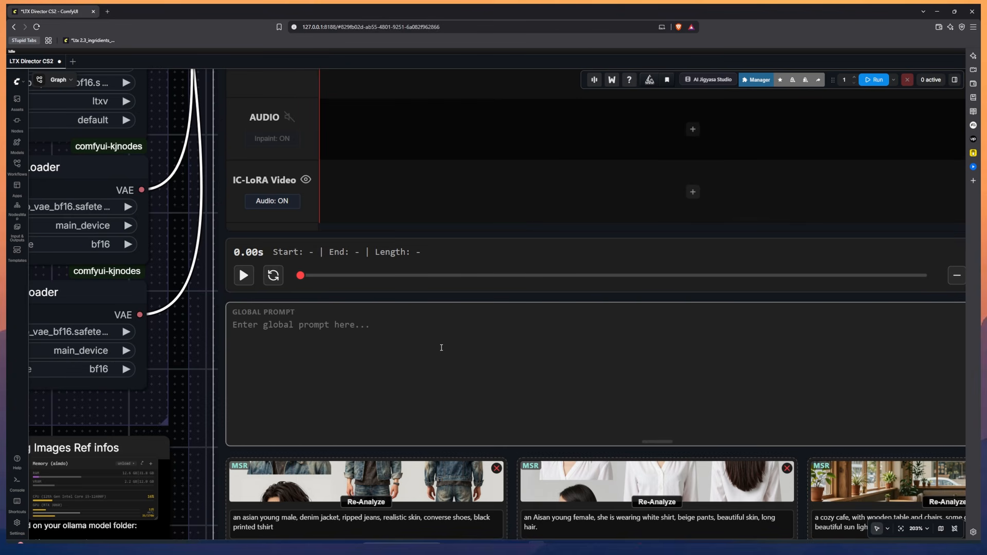
pyautogui.hotkey('ctrl', 'v')
# Review the generated two-character cafe video in the Video Combine node's preview
pyautogui.scroll(-3, 195, 287)
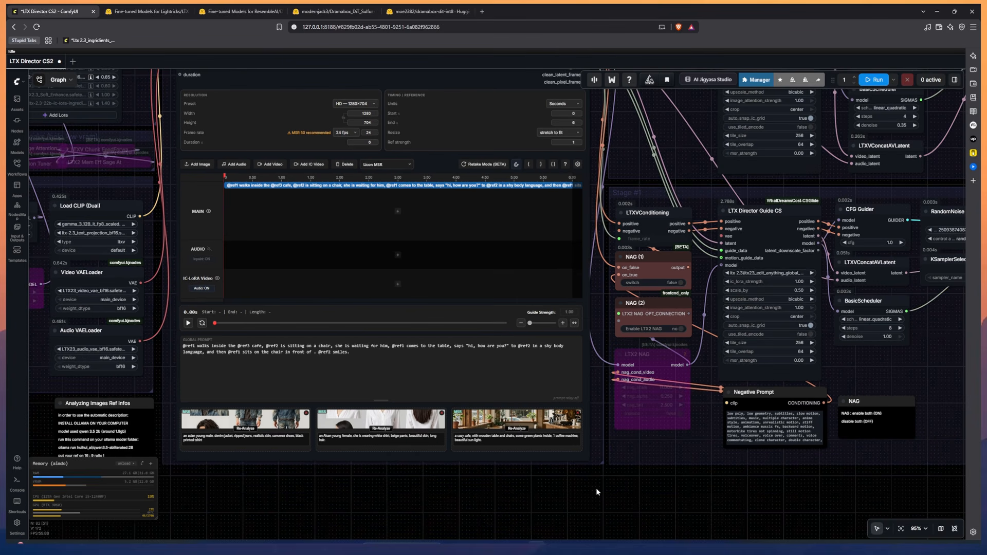
pyautogui.hscroll(10, 597, 489)
pyautogui.moveTo(727, 457); pyautogui.dragTo(458, 473)
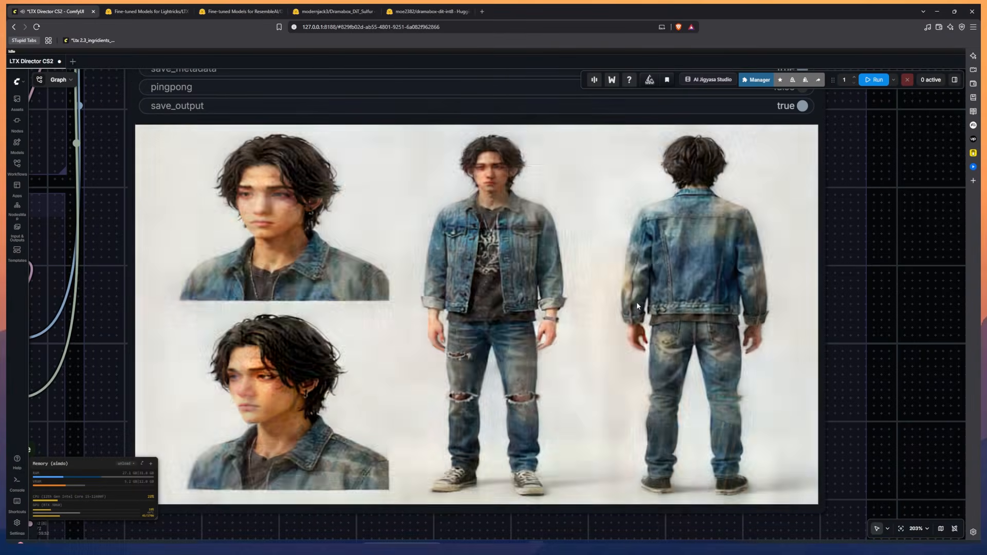
pyautogui.scroll(-6, 639, 362)
pyautogui.scroll(-2, 640, 361)
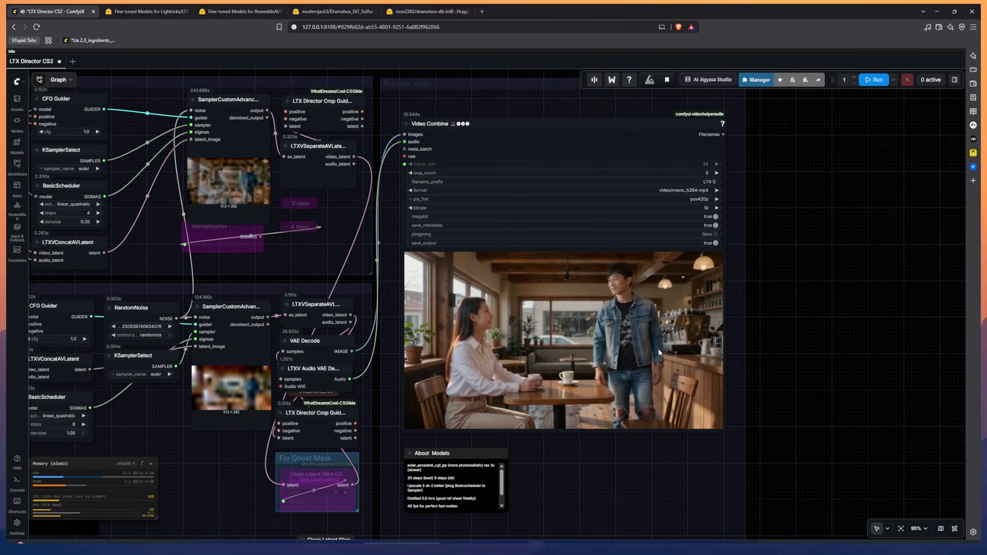
pyautogui.rightClick(600, 352)
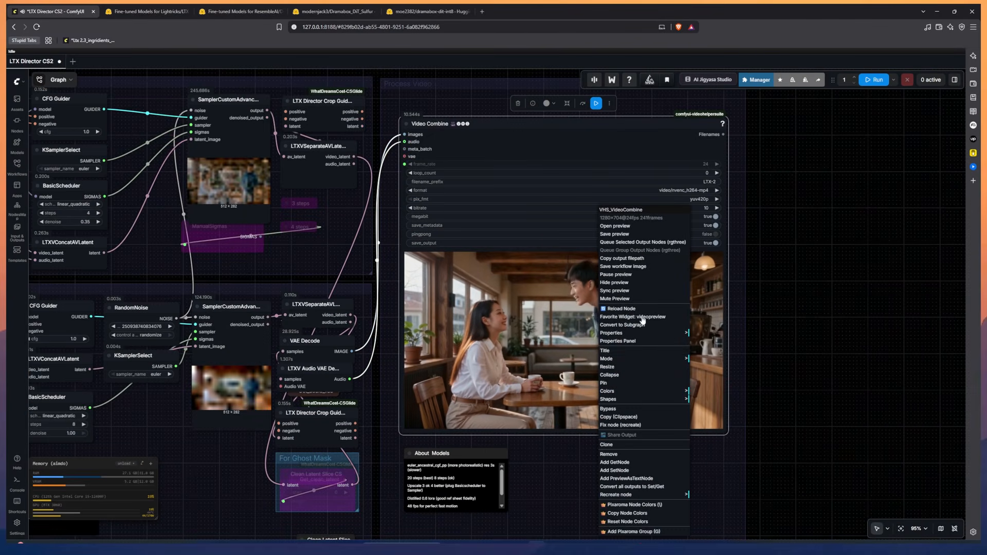
pyautogui.click(786, 310)
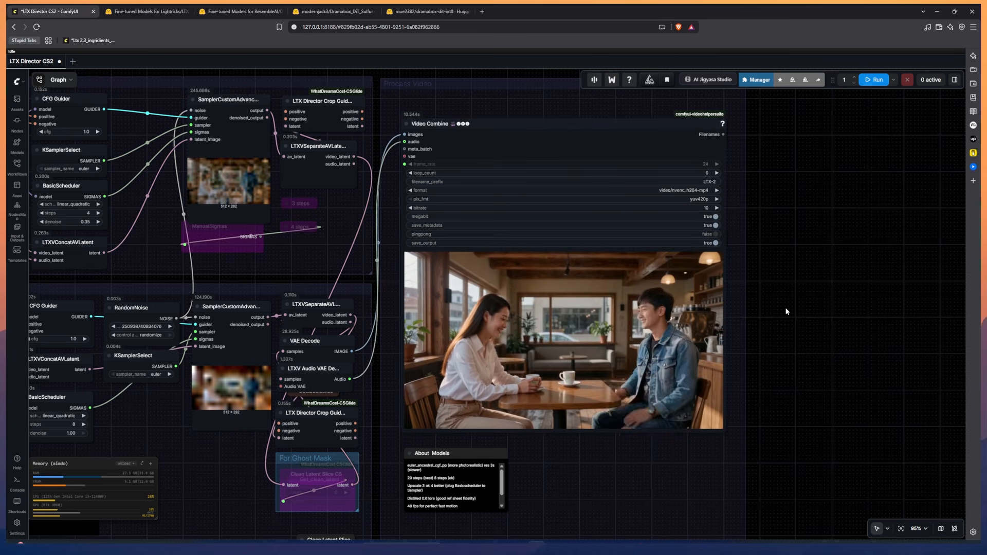
pyautogui.click(600, 345)
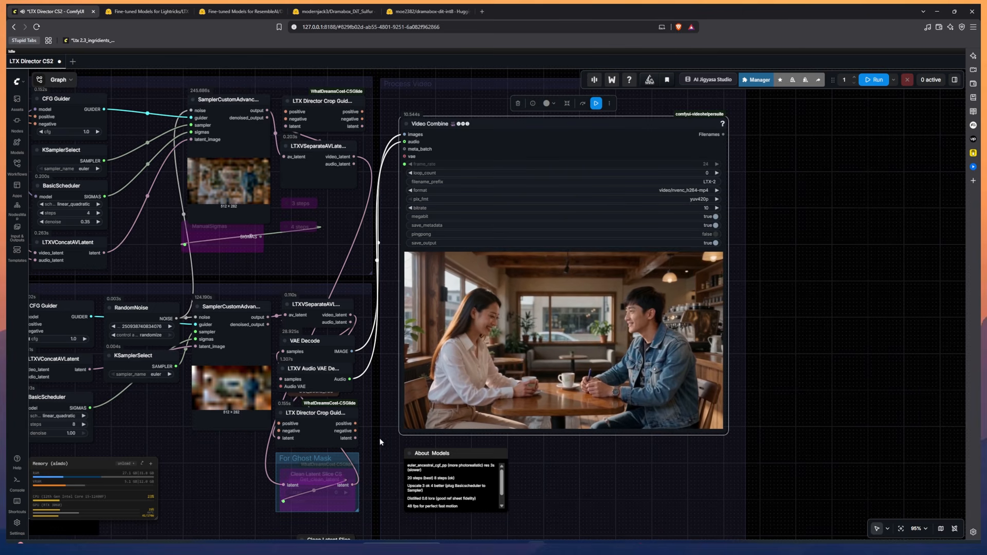
# Check the director's timing settings and the enabled LTX-2.3-Licon-MSR-V2 LoRA, and run the workflow
pyautogui.moveTo(379, 439); pyautogui.dragTo(747, 432)
pyautogui.moveTo(257, 417); pyautogui.dragTo(671, 432)
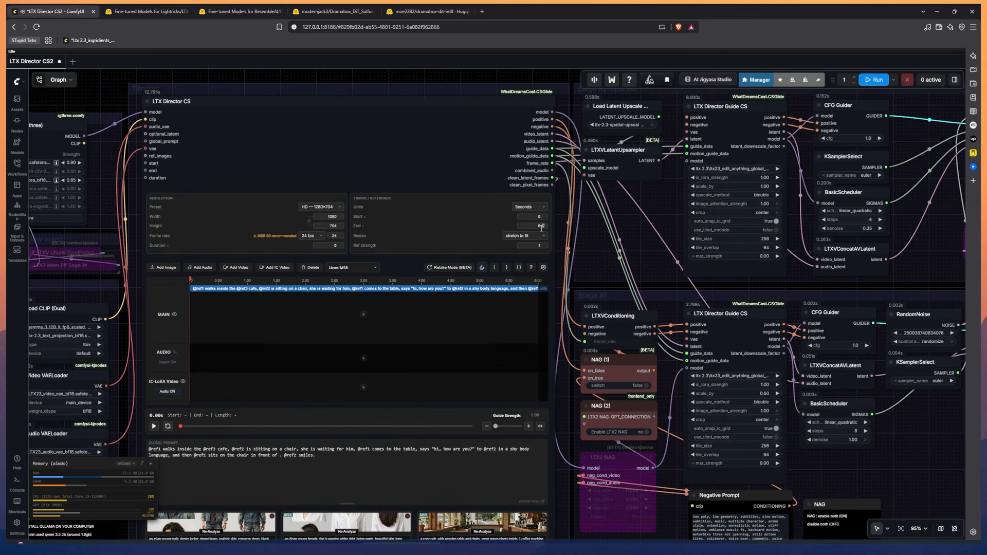
pyautogui.scroll(6, 541, 227)
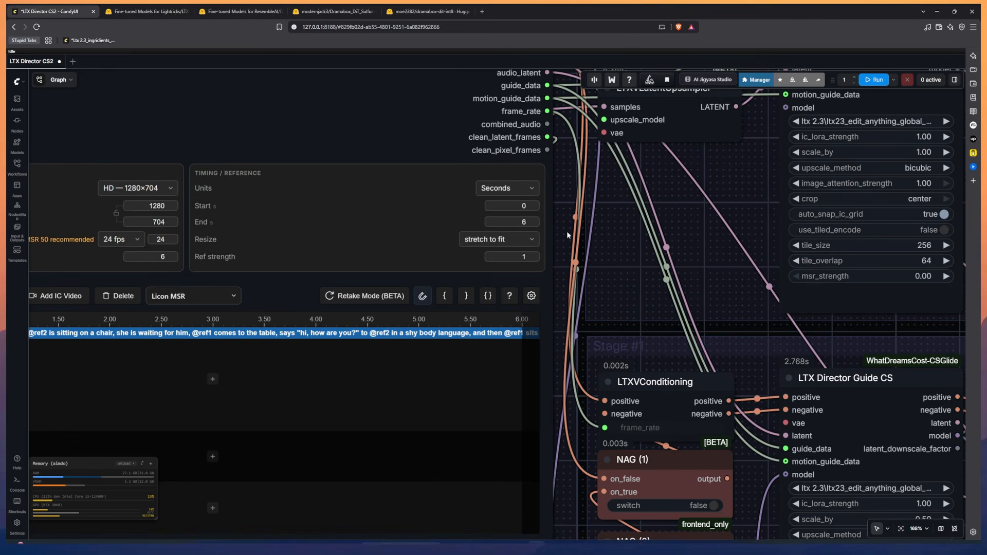
pyautogui.scroll(-7, 566, 230)
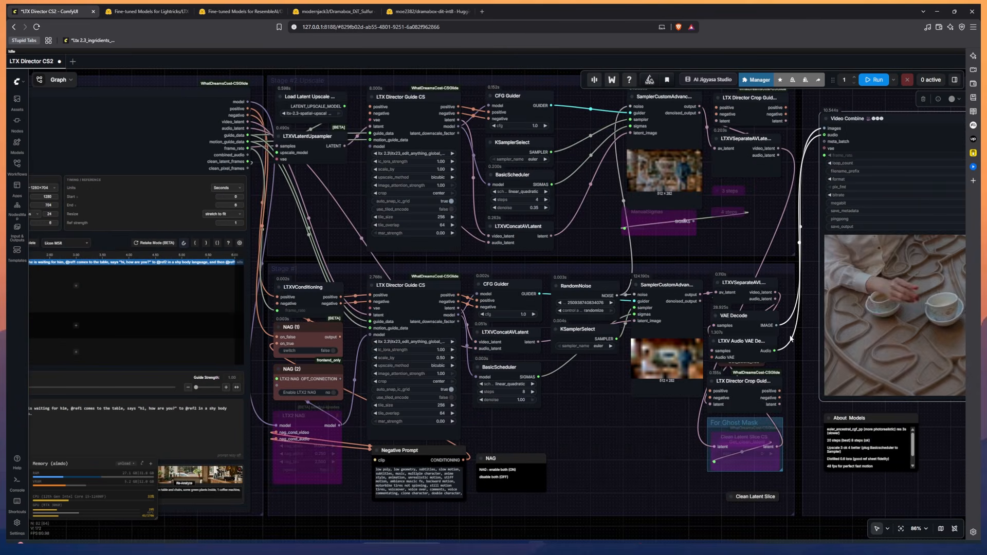
pyautogui.rightClick(859, 330)
pyautogui.click(636, 455)
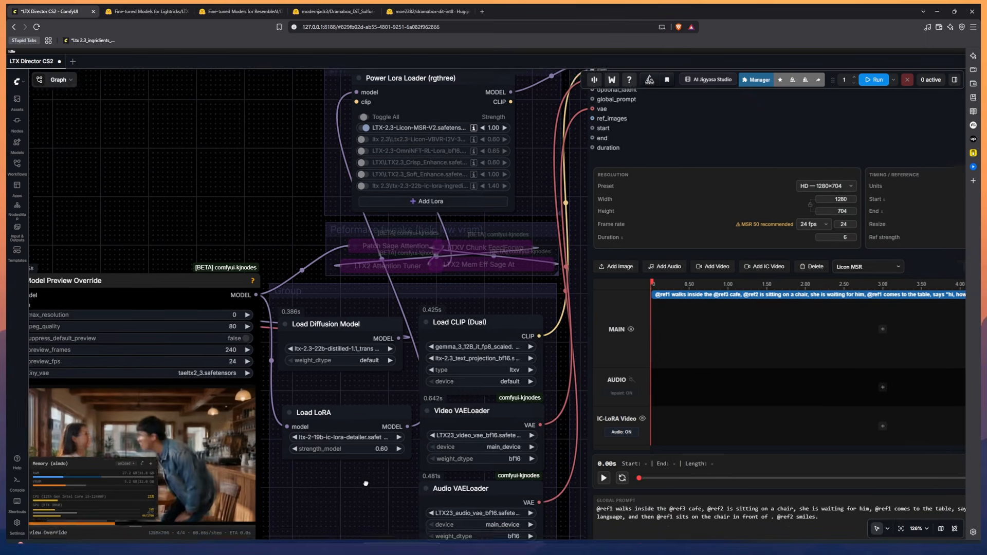
pyautogui.scroll(3, 340, 478)
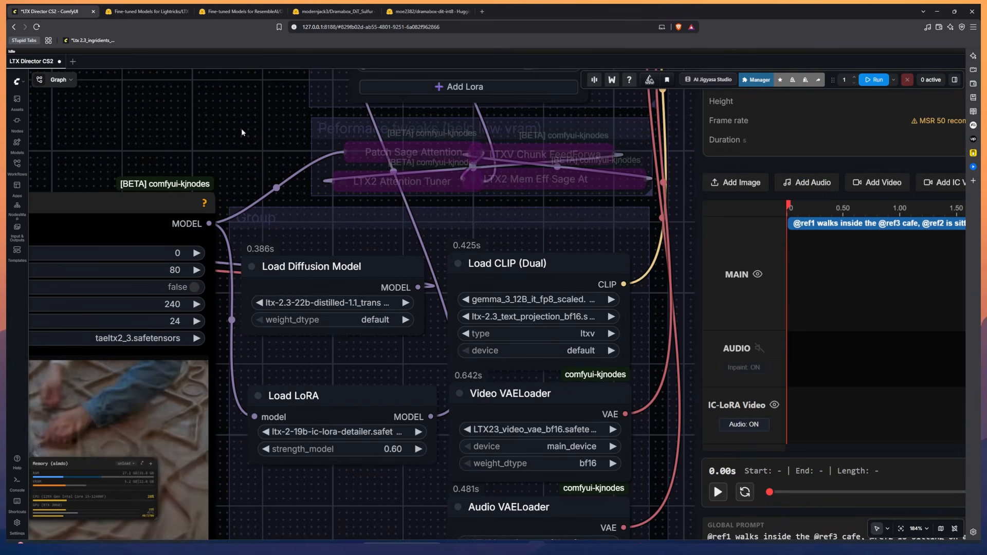
pyautogui.moveTo(243, 138); pyautogui.dragTo(204, 426)
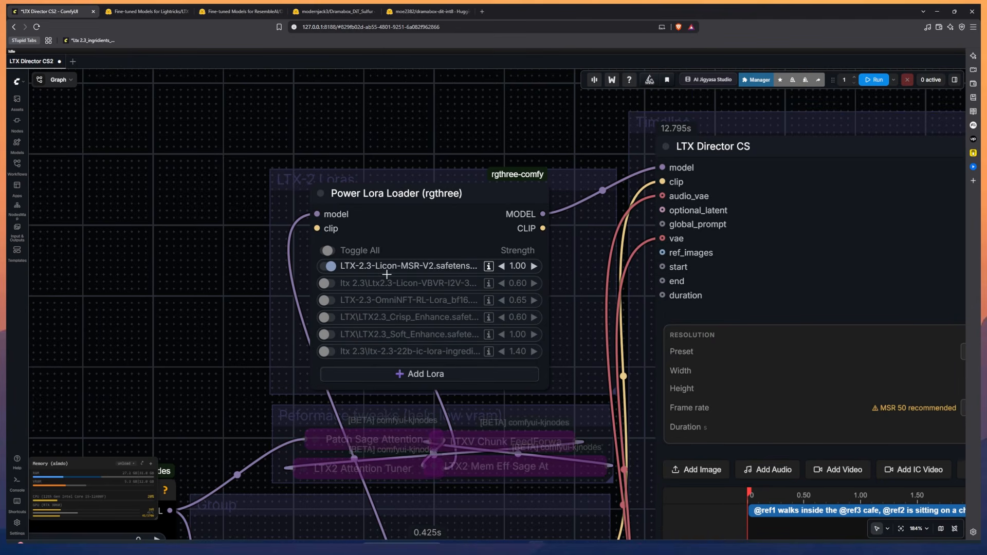
pyautogui.click(876, 79)
pyautogui.scroll(-10, 188, 205)
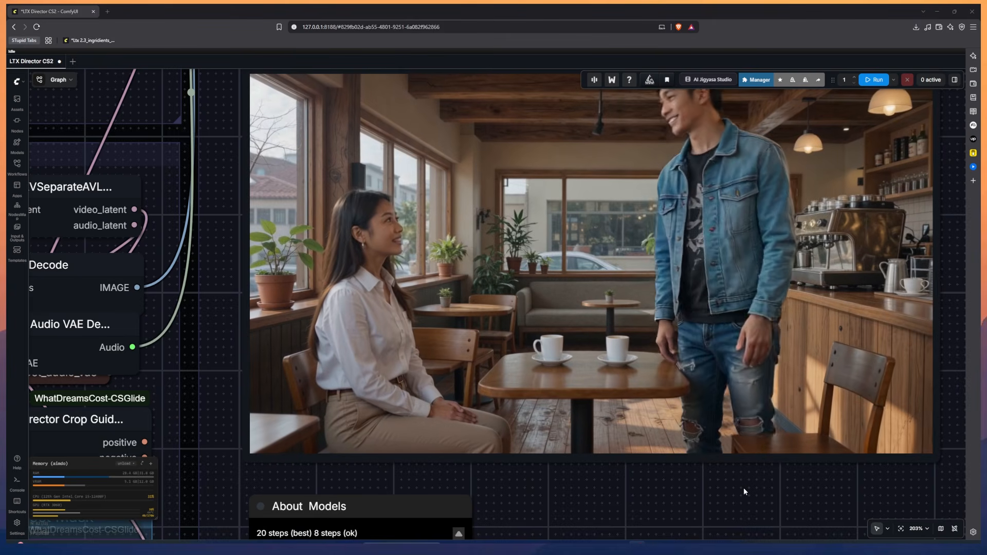
# Watch the new cafe video in the Video Combine preview, checking the characters and setting against the references
pyautogui.moveTo(744, 491); pyautogui.dragTo(710, 526)
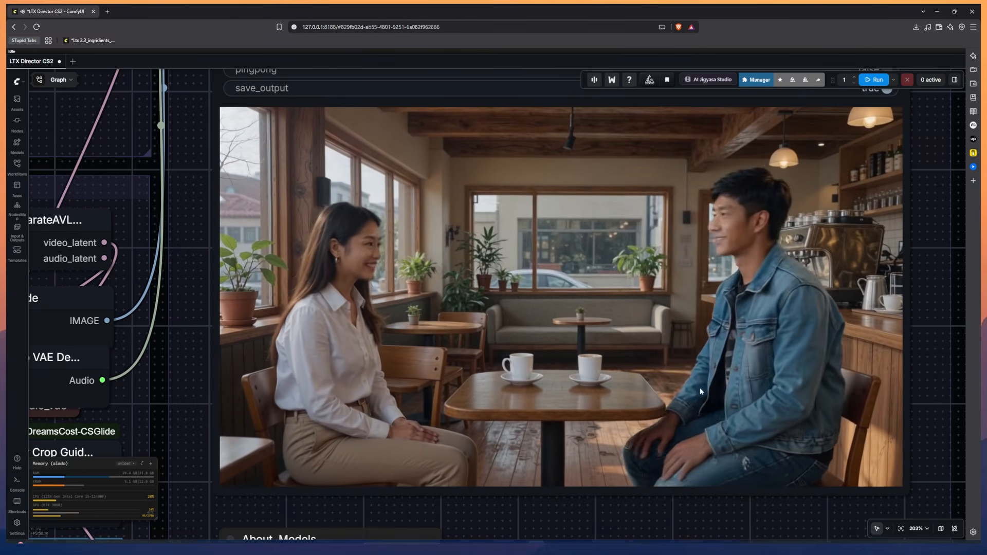
pyautogui.scroll(-15, 699, 387)
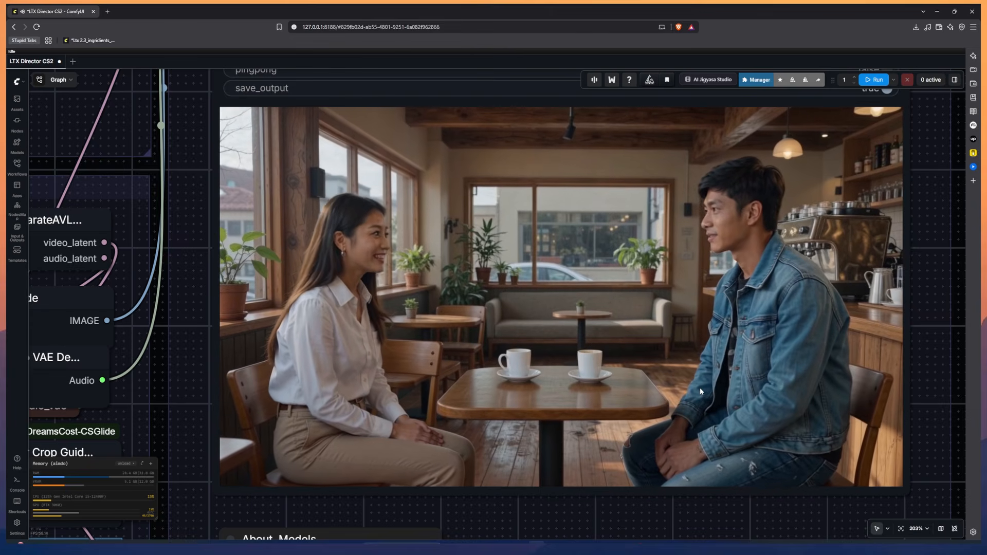
pyautogui.scroll(5, 824, 425)
pyautogui.moveTo(625, 465); pyautogui.dragTo(680, 477)
pyautogui.scroll(-2, 680, 476)
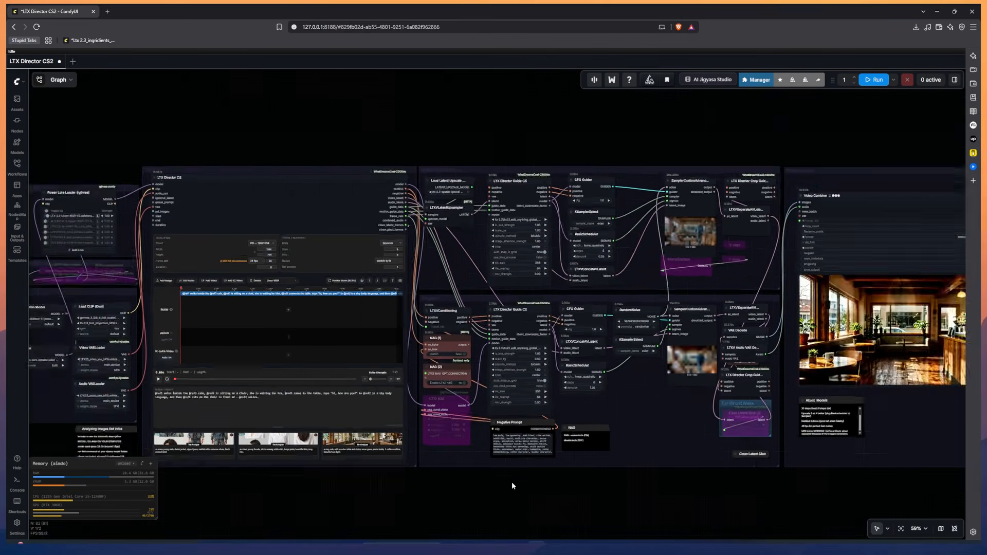
# Look over the MSR workflow from the model and LoRA loaders through the LTX Director CS timeline to the Stage #1 sampling nodes
pyautogui.moveTo(423, 478); pyautogui.dragTo(605, 465)
pyautogui.scroll(-1, 606, 465)
pyautogui.scroll(3, 275, 443)
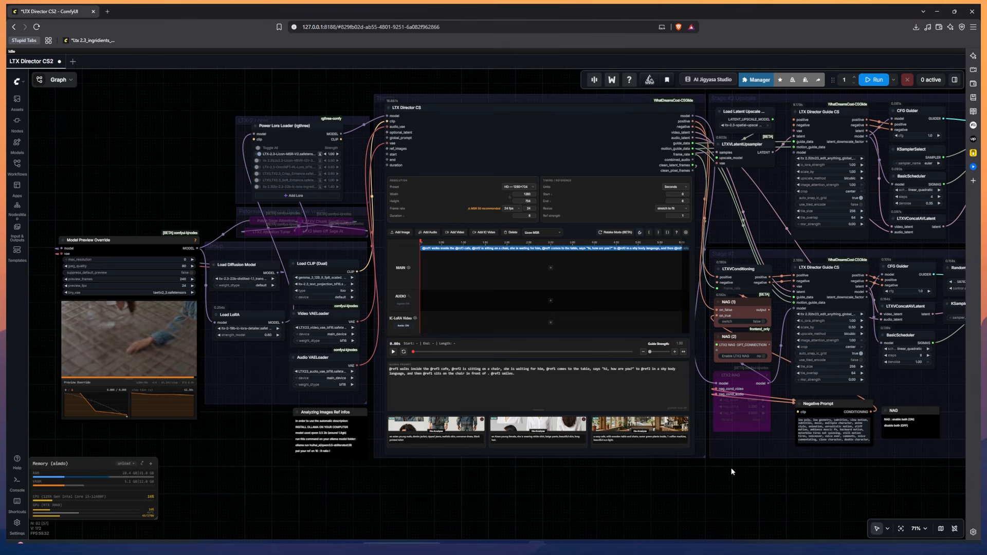
pyautogui.moveTo(679, 474); pyautogui.dragTo(444, 492)
pyautogui.moveTo(745, 429); pyautogui.dragTo(680, 436)
pyautogui.scroll(7, 681, 403)
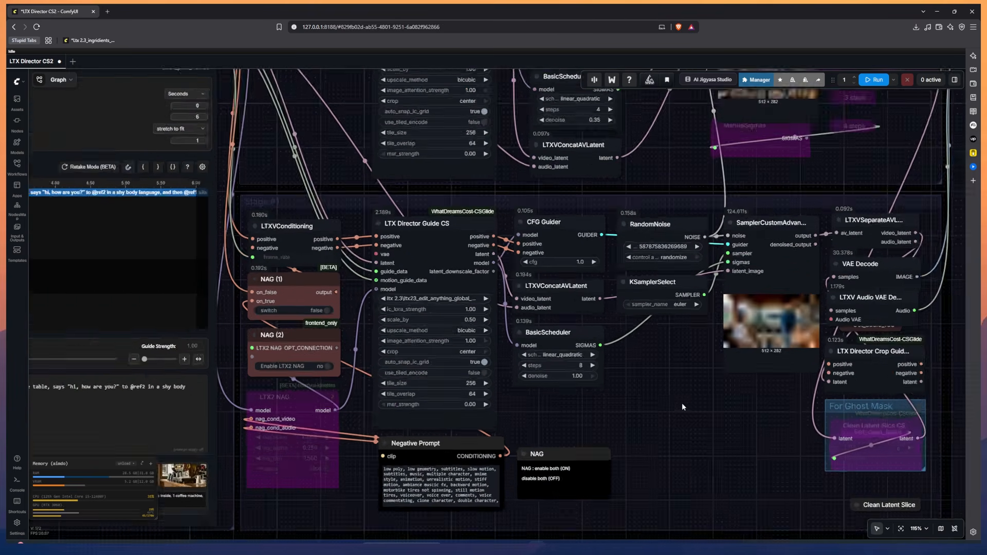
pyautogui.moveTo(650, 396); pyautogui.dragTo(670, 413)
pyautogui.scroll(-4, 670, 410)
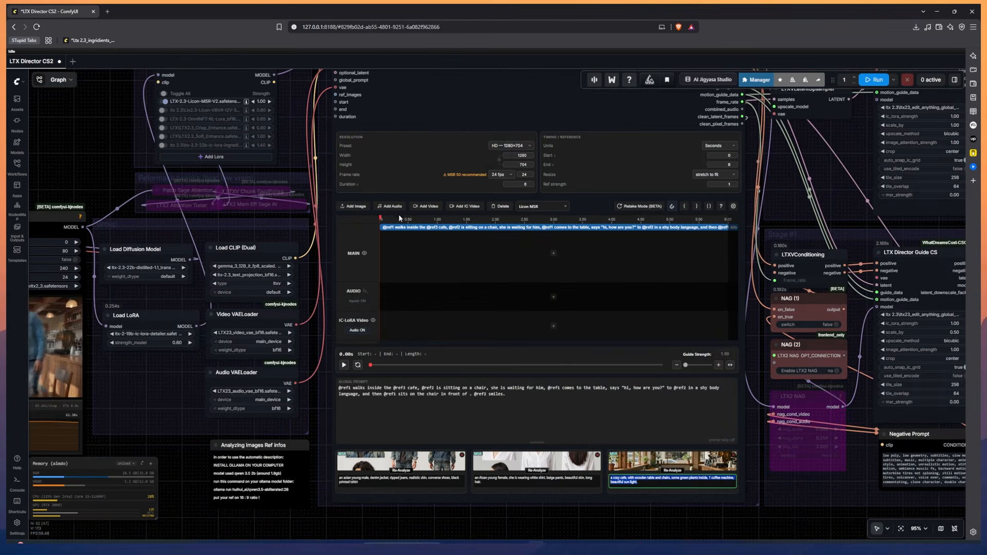
# Switch the LTX Director CS reference mode to Ghost Mask mode
pyautogui.scroll(4, 322, 225)
pyautogui.moveTo(322, 223); pyautogui.dragTo(223, 195)
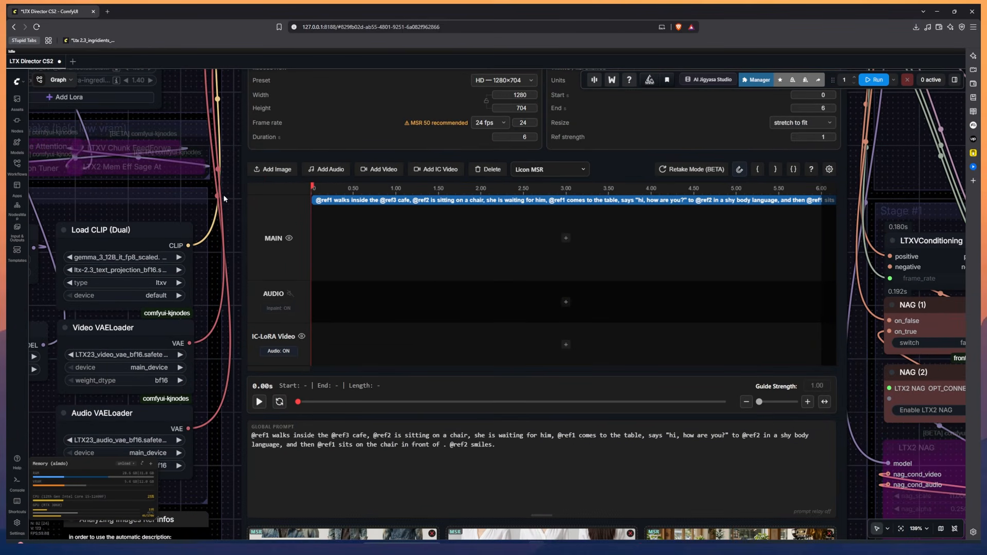
pyautogui.click(583, 171)
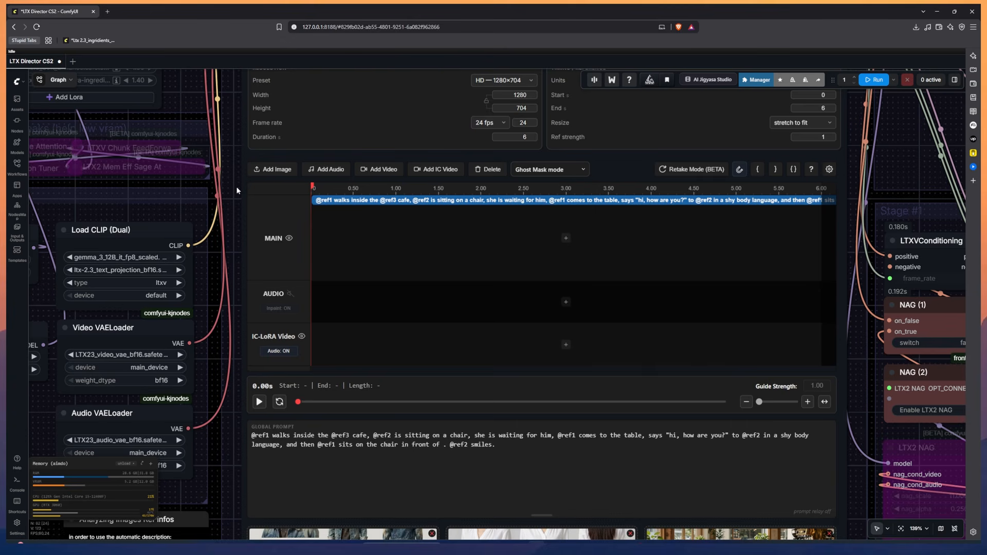
pyautogui.moveTo(237, 188); pyautogui.dragTo(258, 206)
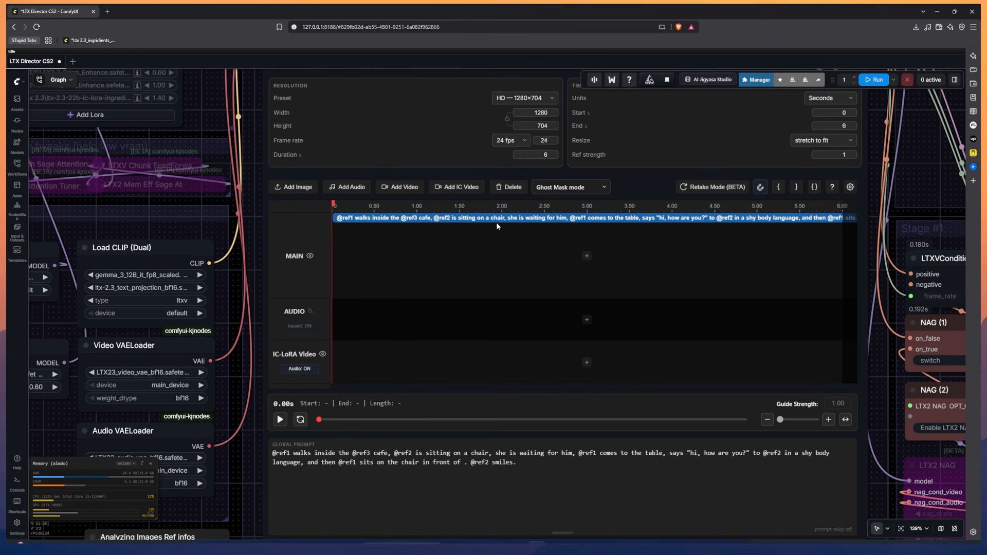
pyautogui.click(570, 187)
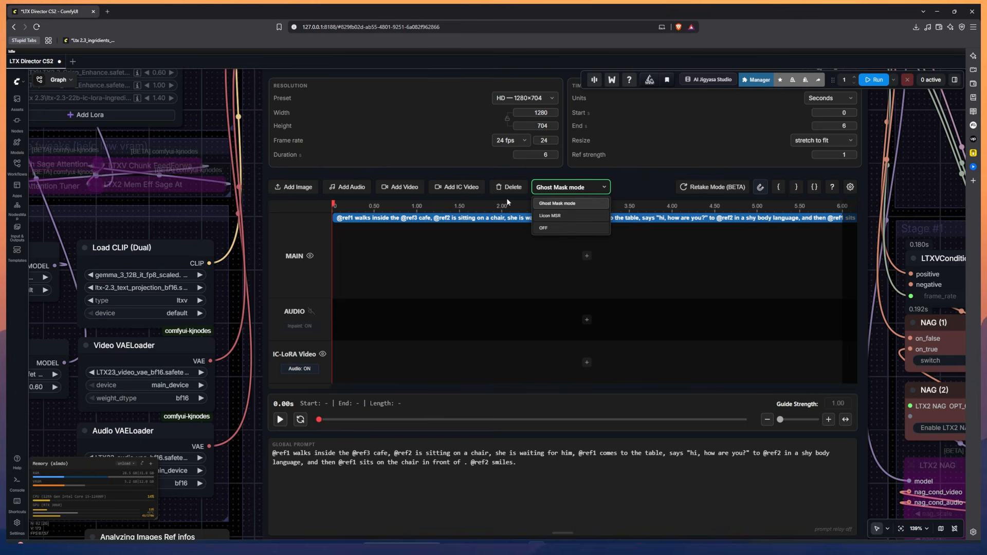
pyautogui.click(545, 193)
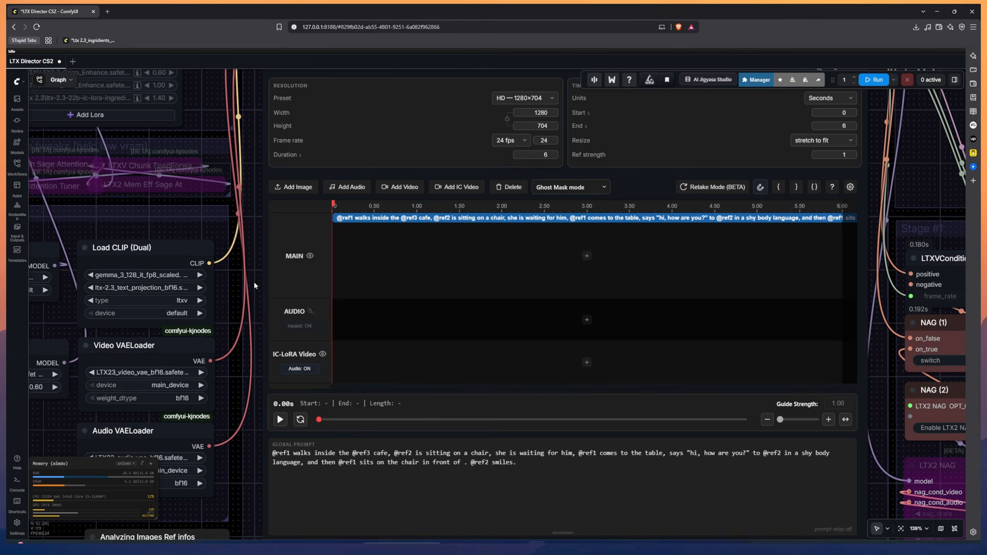
pyautogui.scroll(-1, 254, 282)
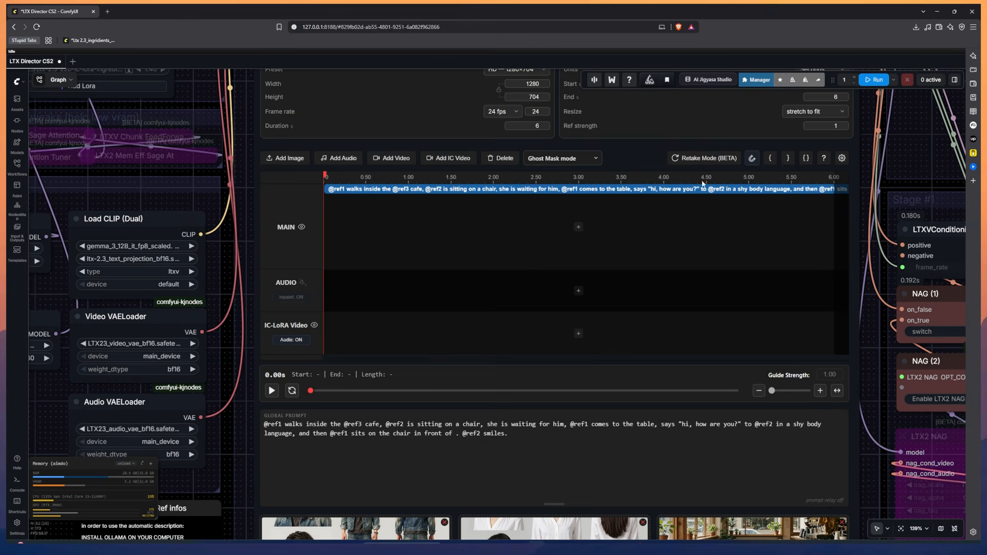
# Turn on Prompt Relay in the timeline settings and close the settings
pyautogui.click(841, 158)
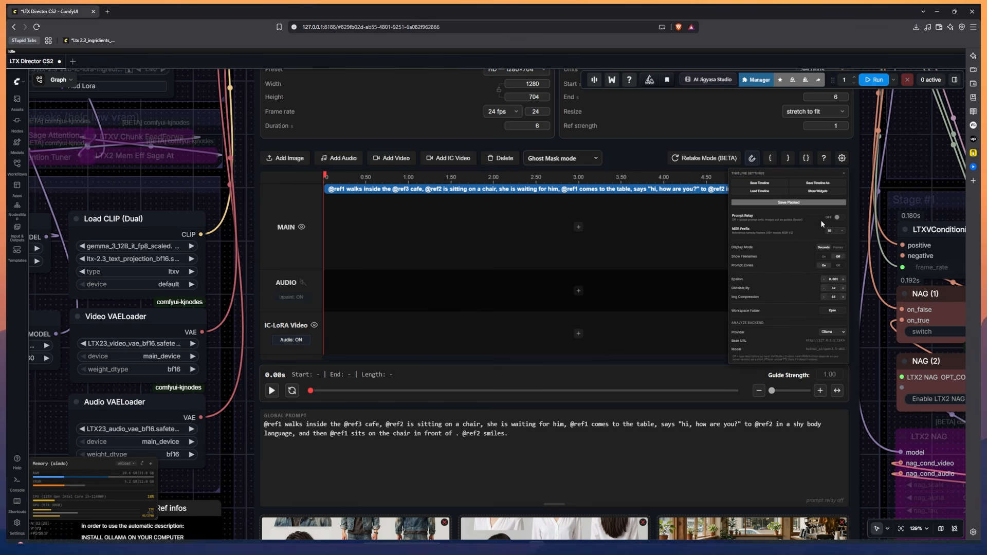
pyautogui.click(837, 218)
pyautogui.click(226, 219)
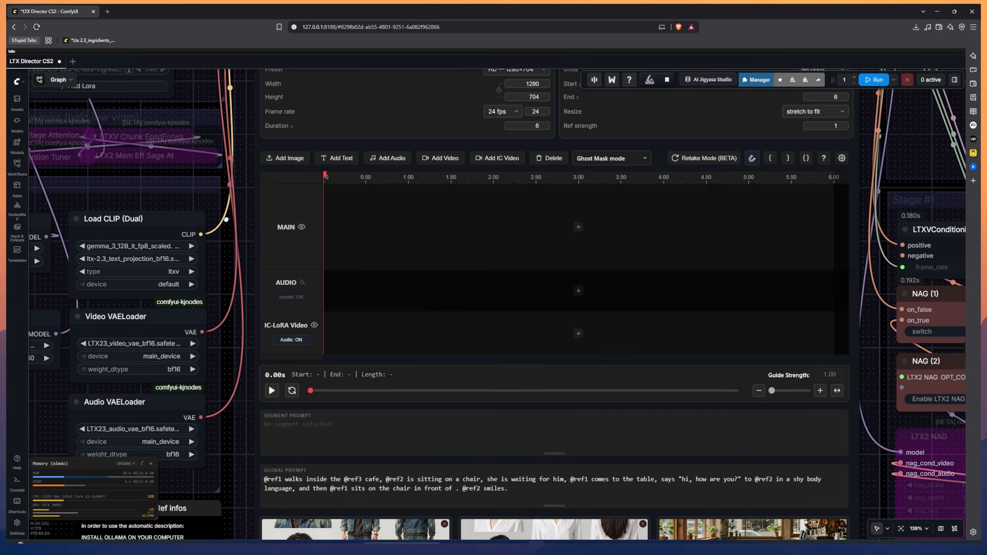
pyautogui.scroll(-4, 239, 217)
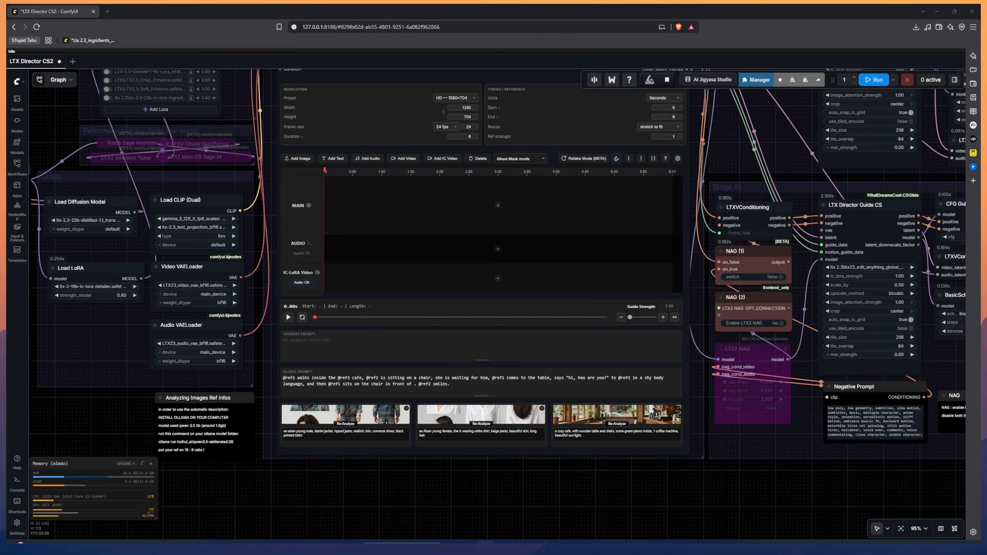
pyautogui.moveTo(899, 345); pyautogui.dragTo(437, 206)
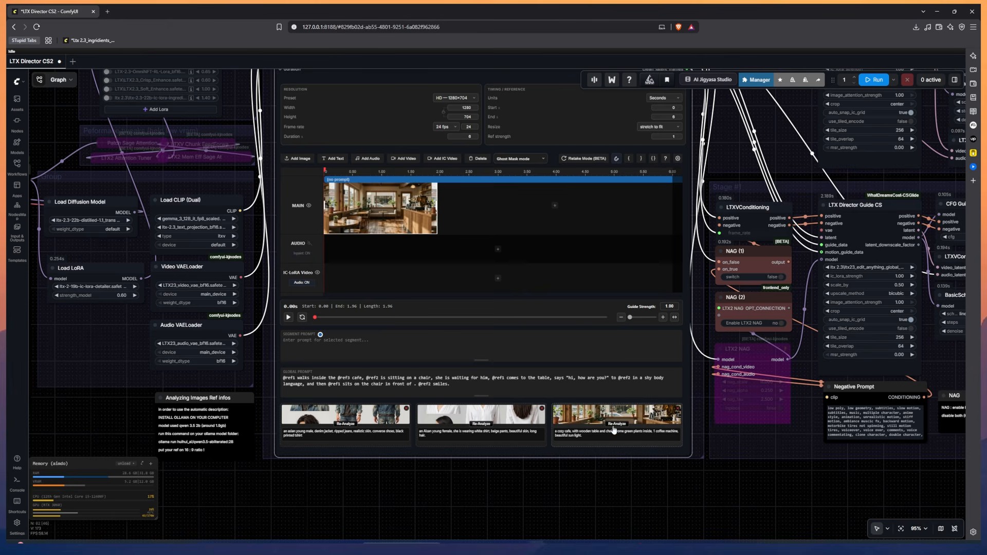
pyautogui.click(678, 409)
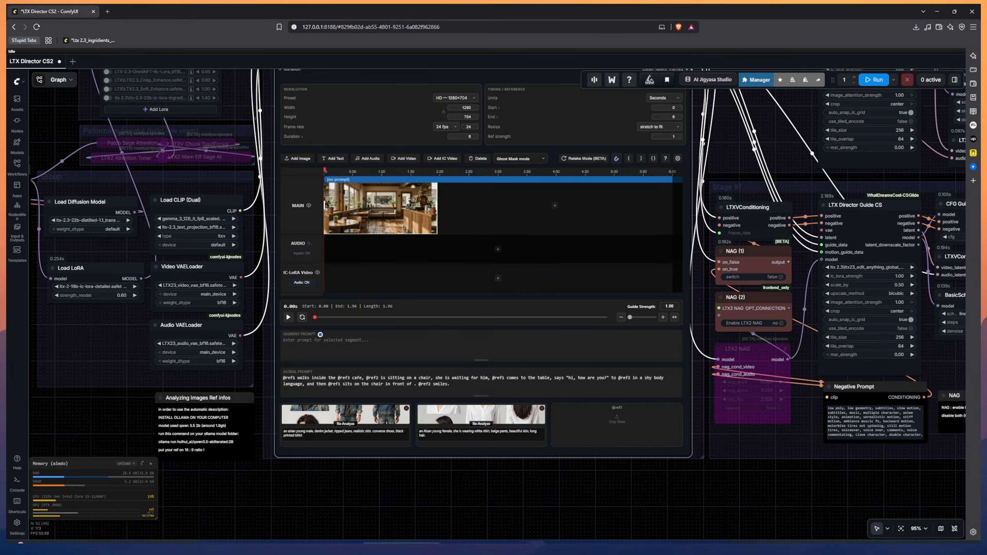
pyautogui.moveTo(986, 489); pyautogui.dragTo(631, 432)
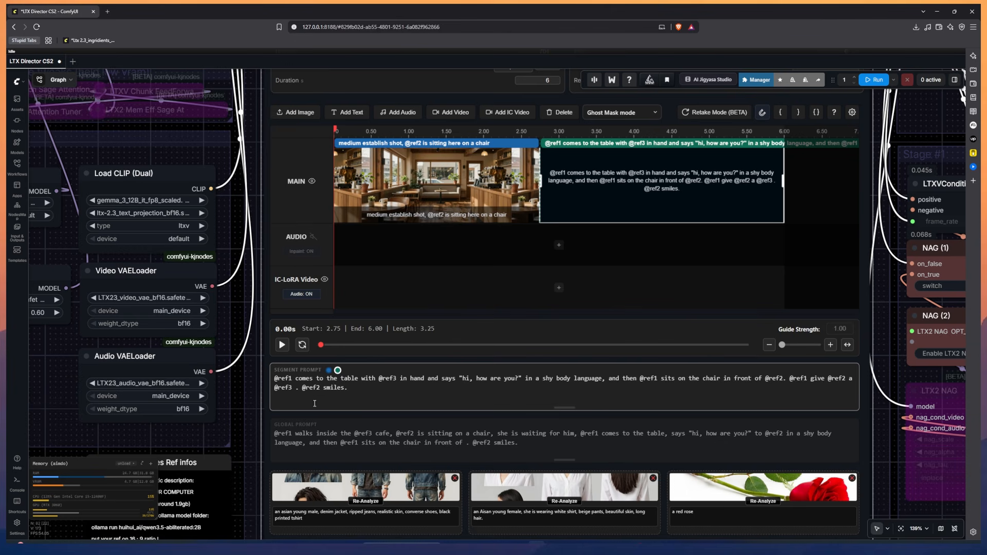
# Replace the global prompt with "high quality, detailed, natural motions, consistent characters, background, 4k. professional camera, cinematic."
pyautogui.scroll(-4, 238, 415)
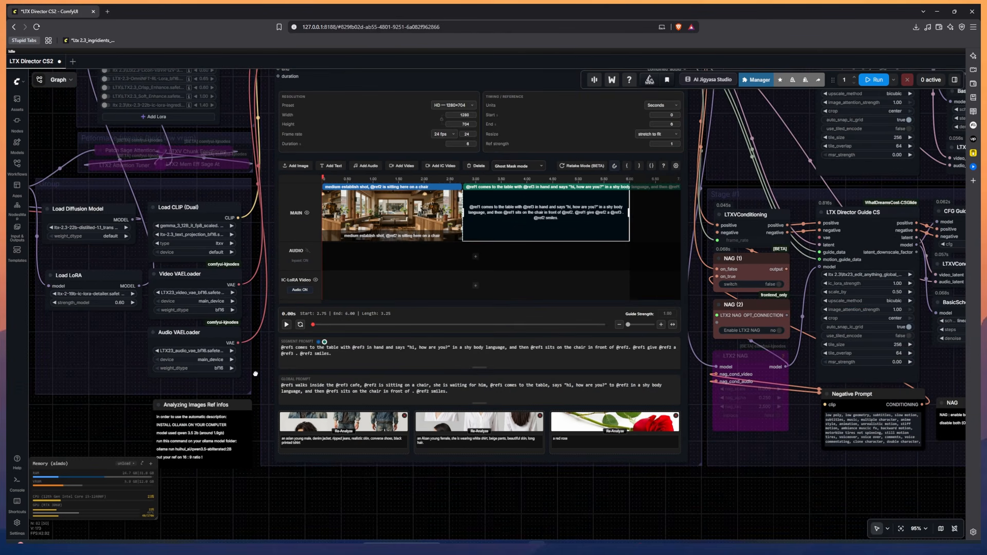
pyautogui.moveTo(267, 496); pyautogui.dragTo(447, 507)
pyautogui.scroll(2, 291, 439)
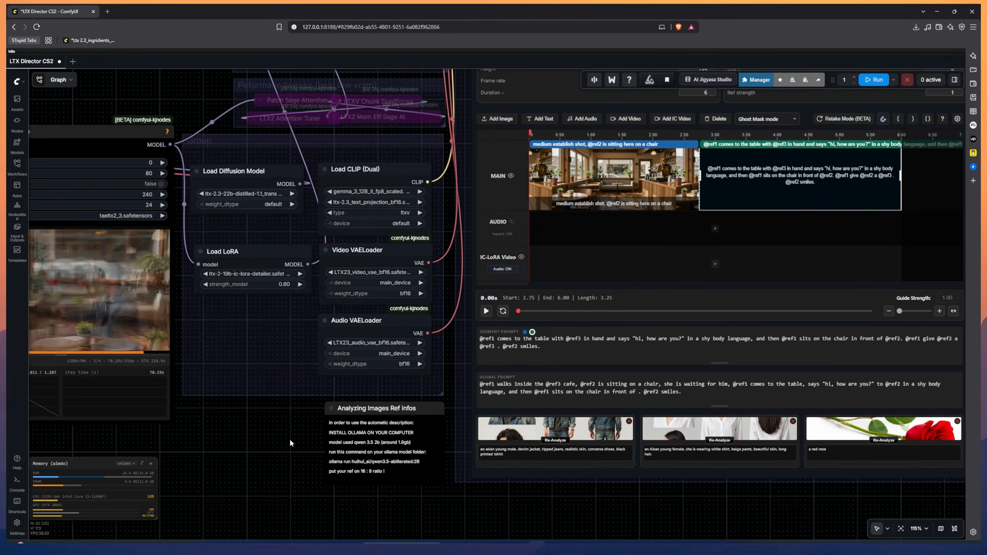
pyautogui.click(691, 395)
pyautogui.hotkey('ctrl', 'a')
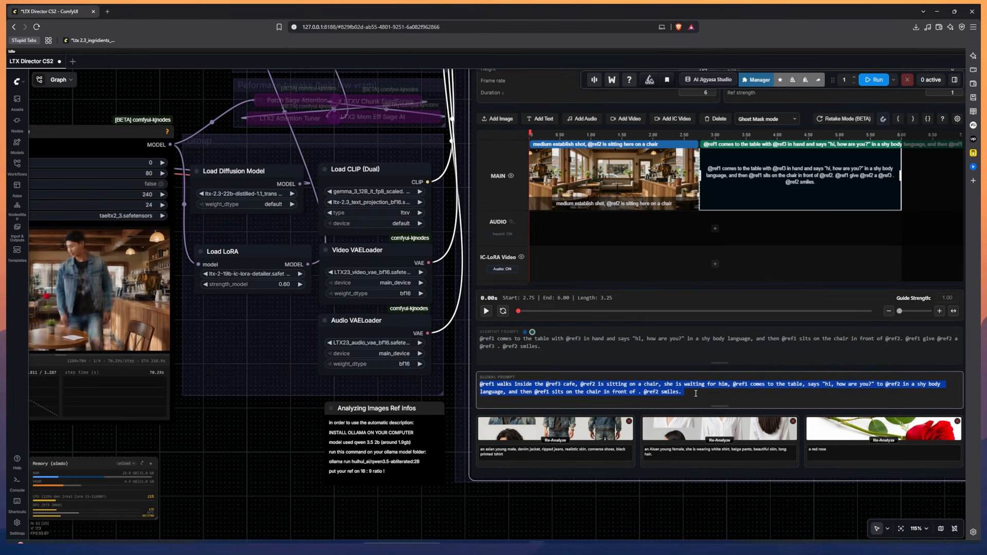
pyautogui.press('BackSpace')
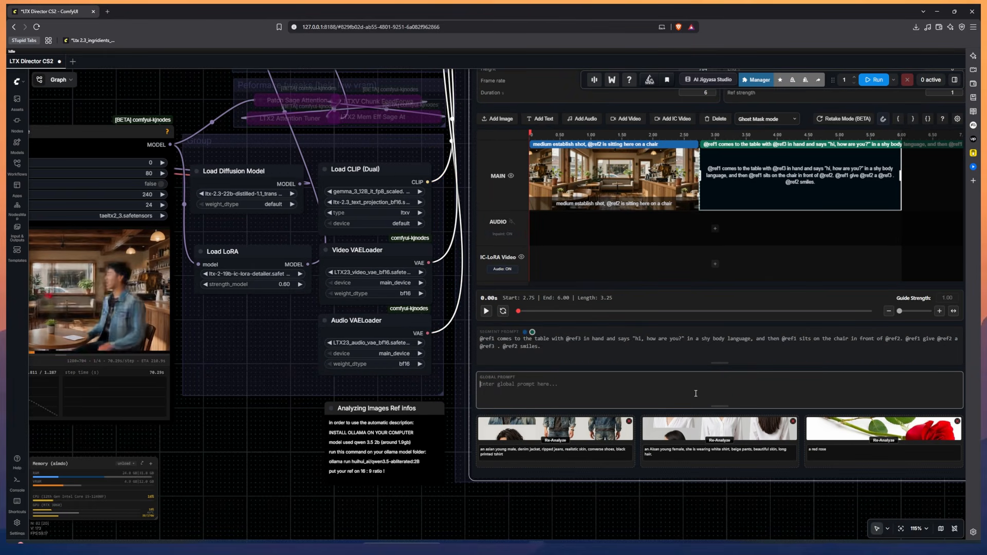
pyautogui.write('high quality, detailed, natural motions, consistent characters, background, 4k. professional camera,')
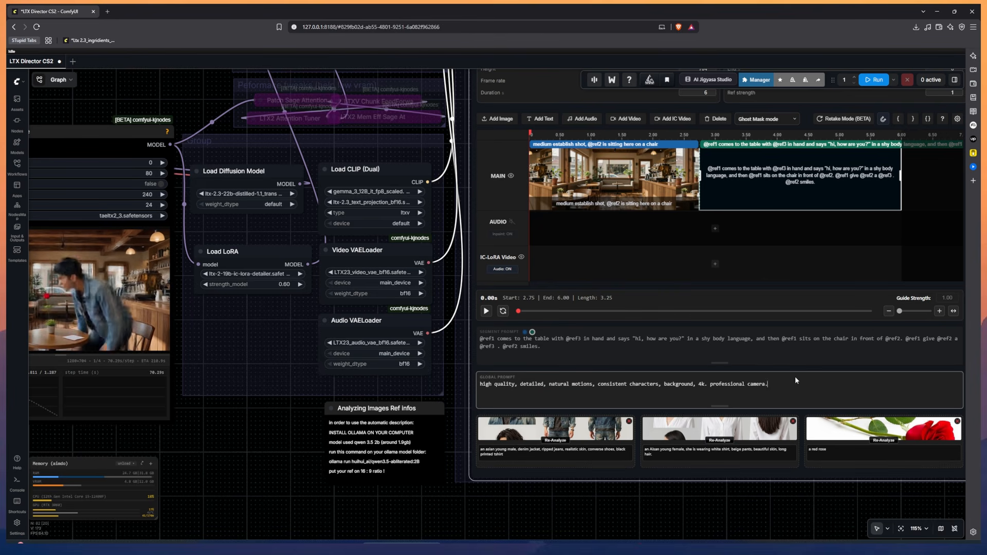
pyautogui.write(' cin')
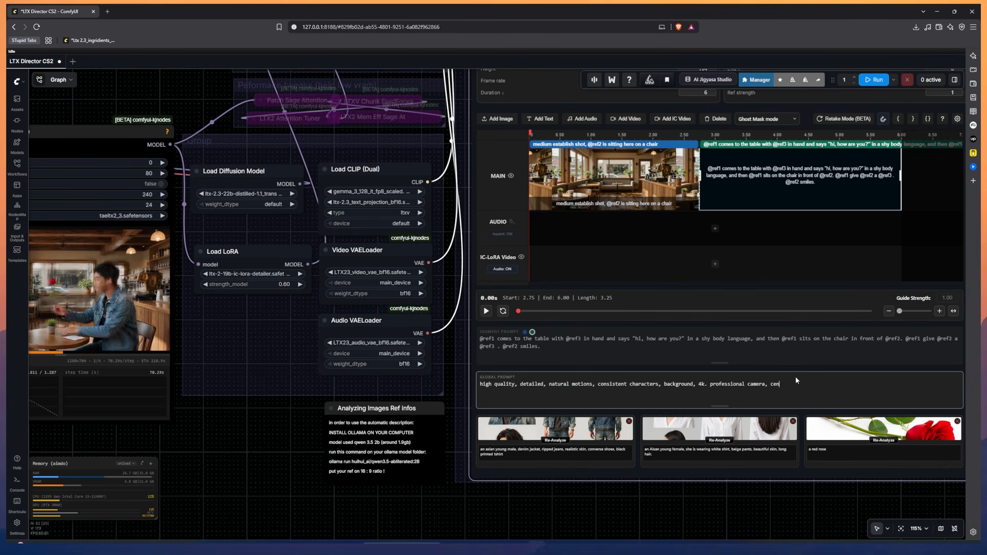
pyautogui.press('BackSpace')
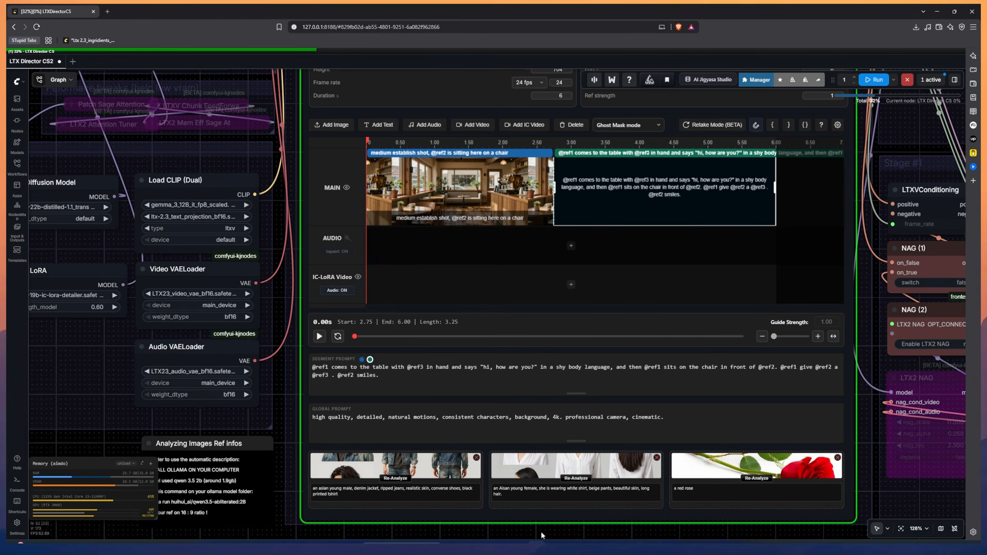
# Look over the generated cafe video and the Ghost Mask workflow, including its sampling stages, timeline prompts and model loaders
pyautogui.scroll(-3, 284, 187)
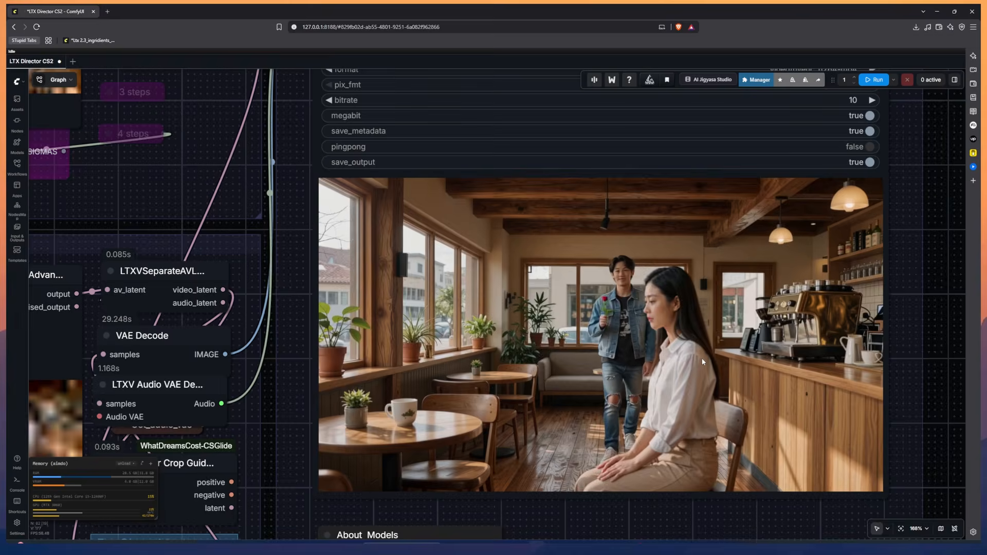
pyautogui.scroll(-12, 703, 361)
pyautogui.moveTo(471, 452); pyautogui.dragTo(658, 449)
pyautogui.scroll(1, 595, 439)
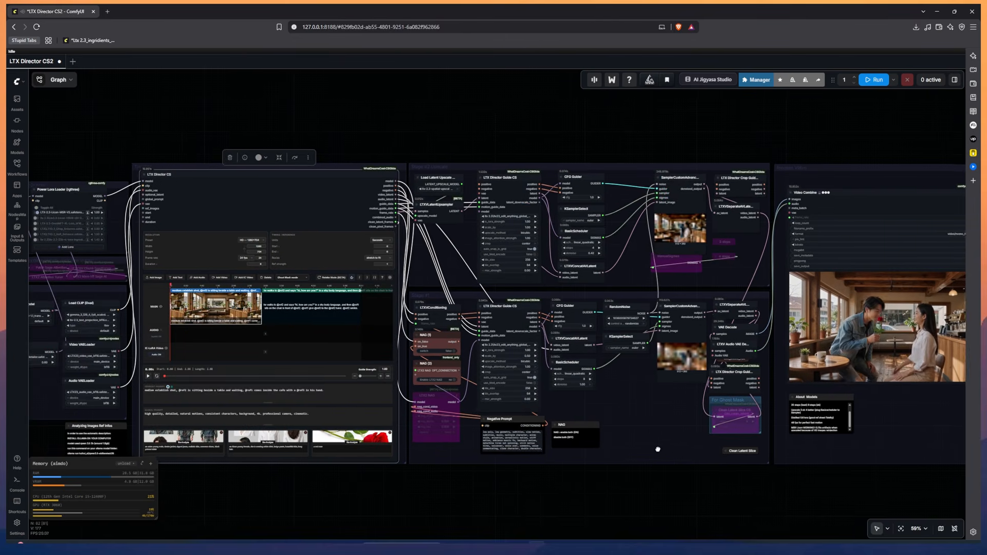
pyautogui.scroll(4, 643, 407)
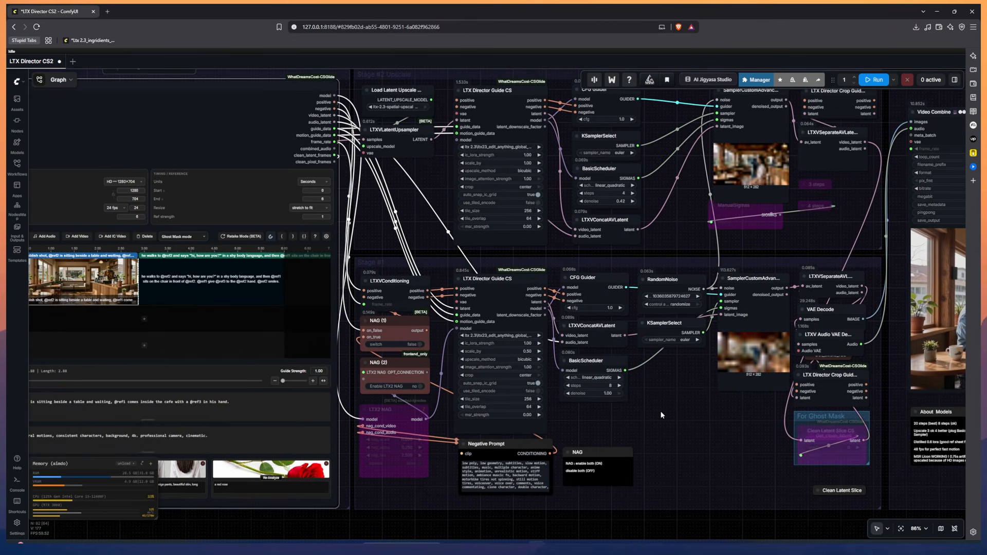
pyautogui.moveTo(660, 411); pyautogui.dragTo(771, 404)
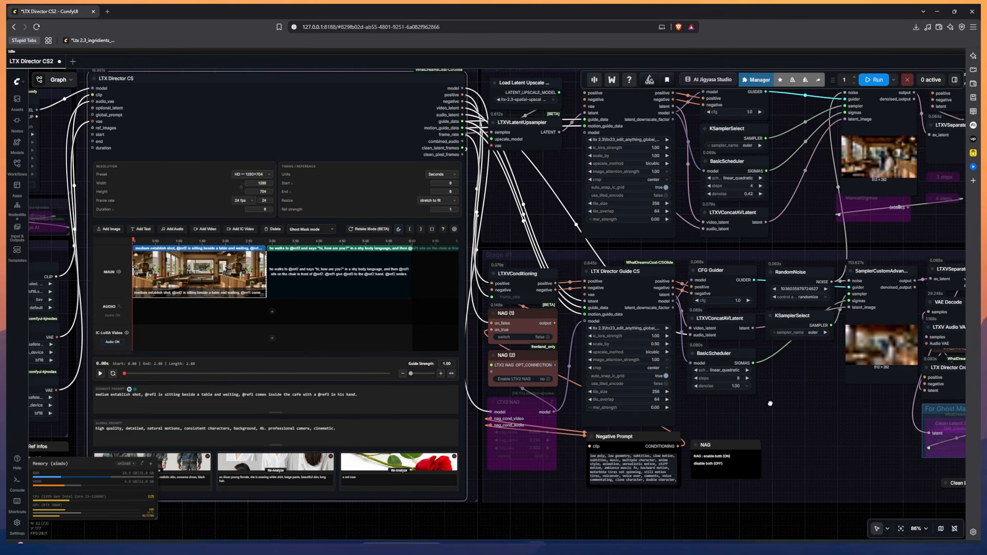
pyautogui.moveTo(555, 495); pyautogui.dragTo(742, 491)
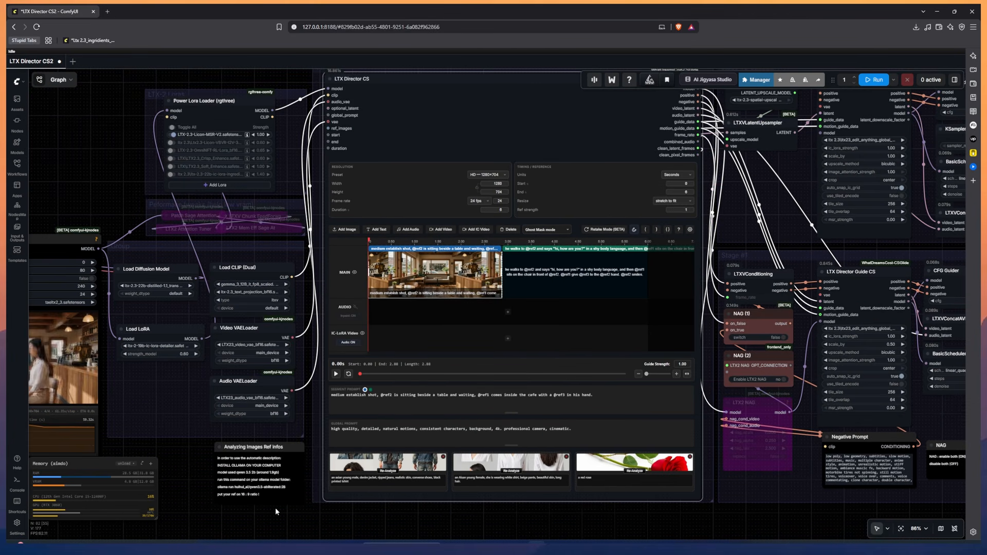
pyautogui.scroll(5, 300, 266)
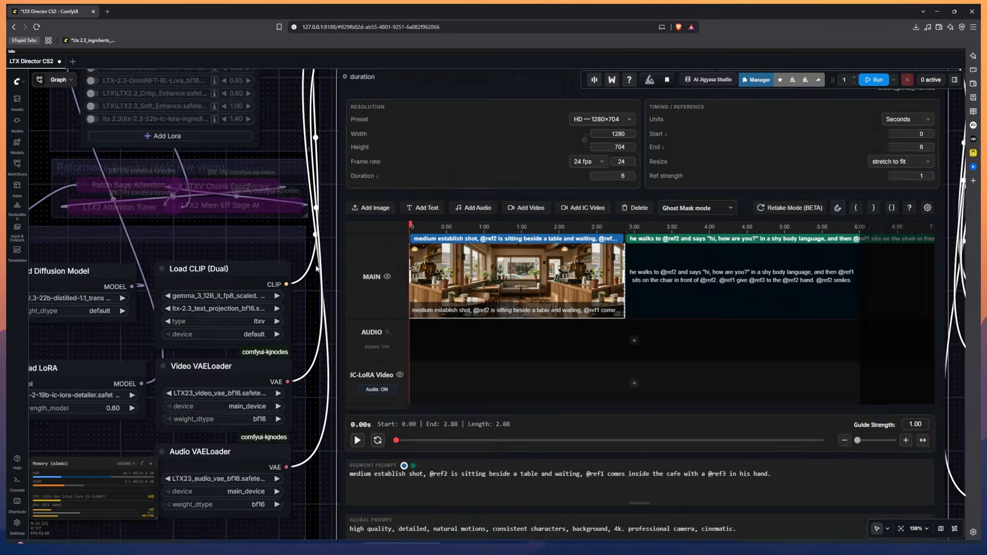
pyautogui.scroll(-5, 304, 268)
pyautogui.moveTo(805, 477); pyautogui.dragTo(366, 442)
pyautogui.moveTo(734, 452); pyautogui.dragTo(528, 452)
pyautogui.moveTo(614, 418); pyautogui.dragTo(676, 419)
pyautogui.moveTo(177, 458); pyautogui.dragTo(654, 477)
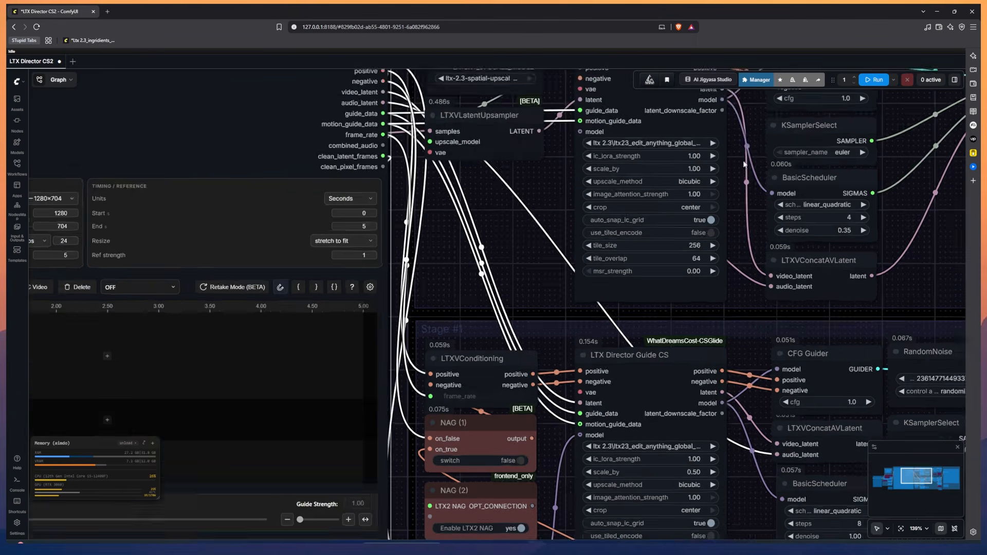
# Examine the IC-LoRA settings of the Stage #2 LTX Director Guide CS node and the empty LTX Director CS timeline
pyautogui.scroll(6, 744, 163)
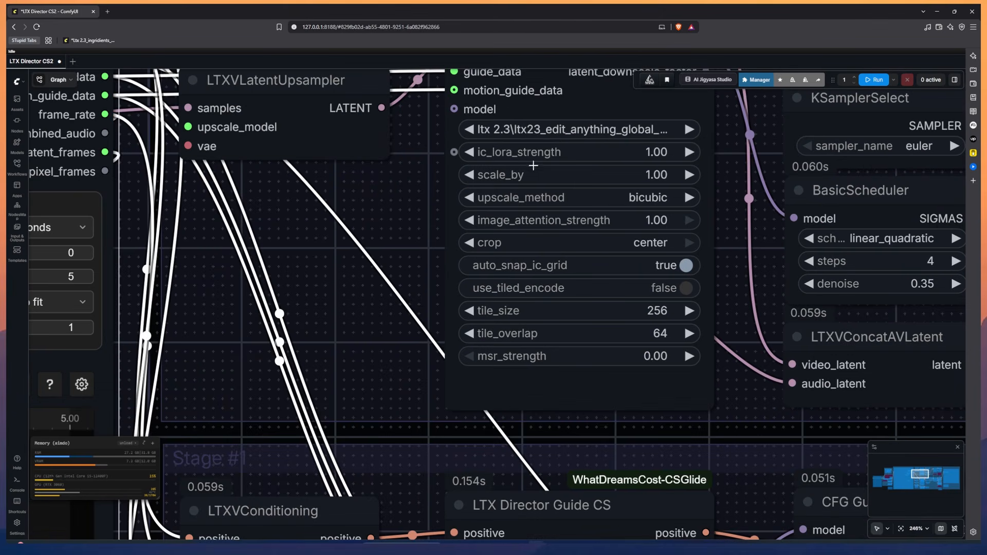
pyautogui.moveTo(350, 284); pyautogui.dragTo(633, 242)
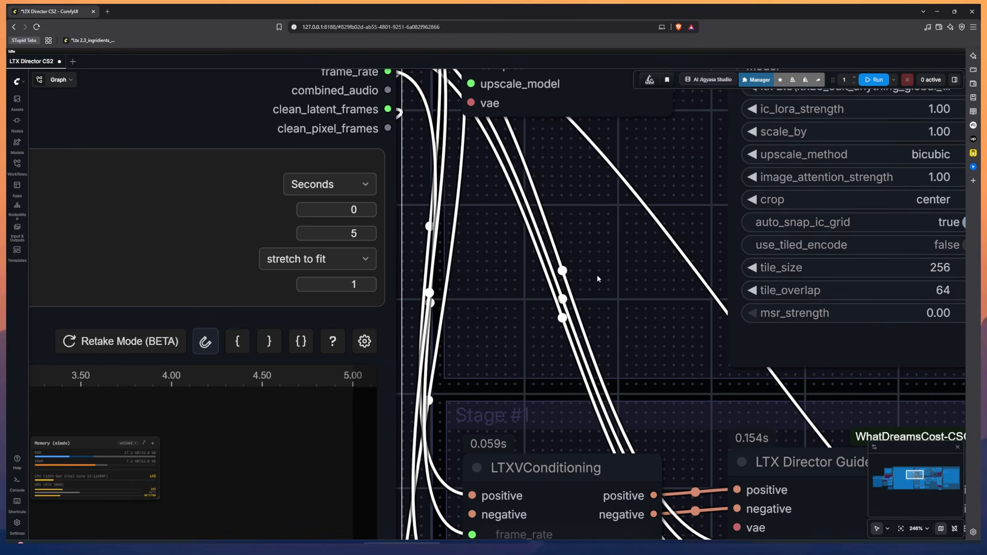
pyautogui.moveTo(597, 276); pyautogui.dragTo(833, 173)
pyautogui.scroll(-4, 827, 181)
pyautogui.moveTo(743, 287); pyautogui.dragTo(812, 232)
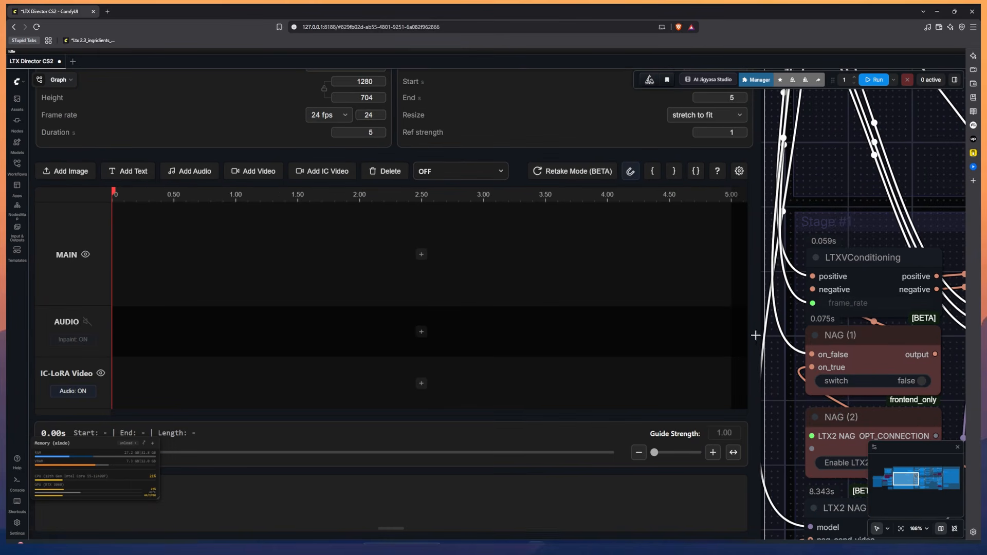
pyautogui.scroll(-3, 767, 325)
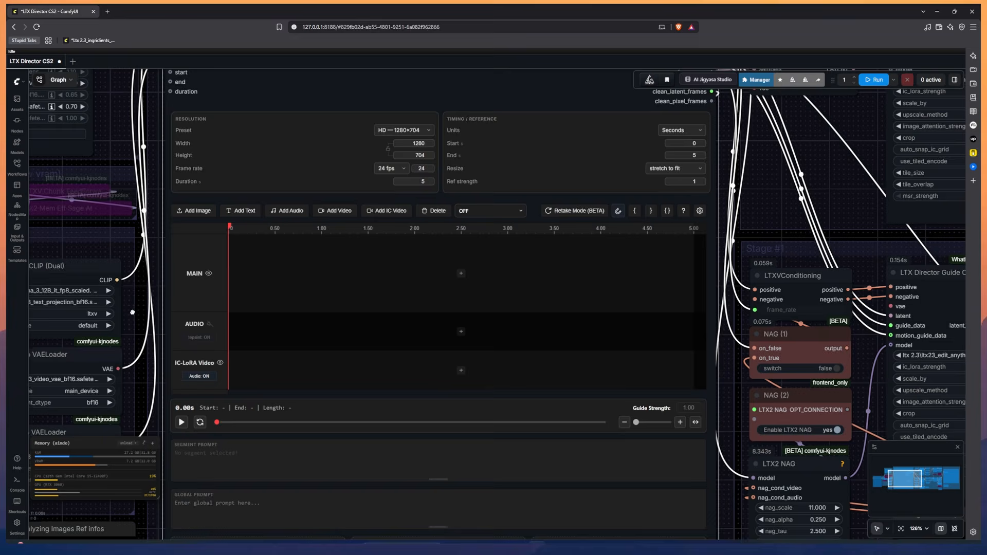
pyautogui.moveTo(132, 313); pyautogui.dragTo(129, 313)
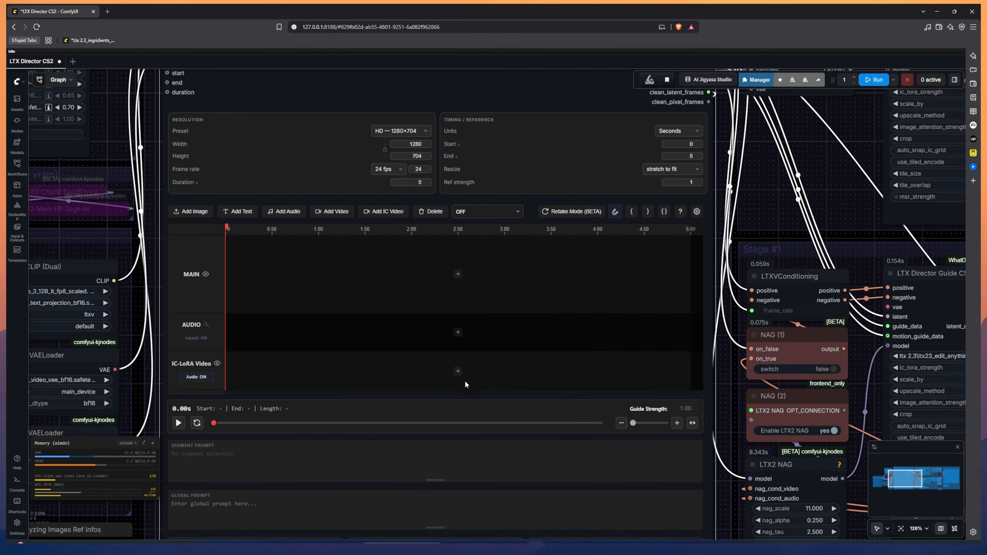
pyautogui.moveTo(146, 362); pyautogui.dragTo(177, 280)
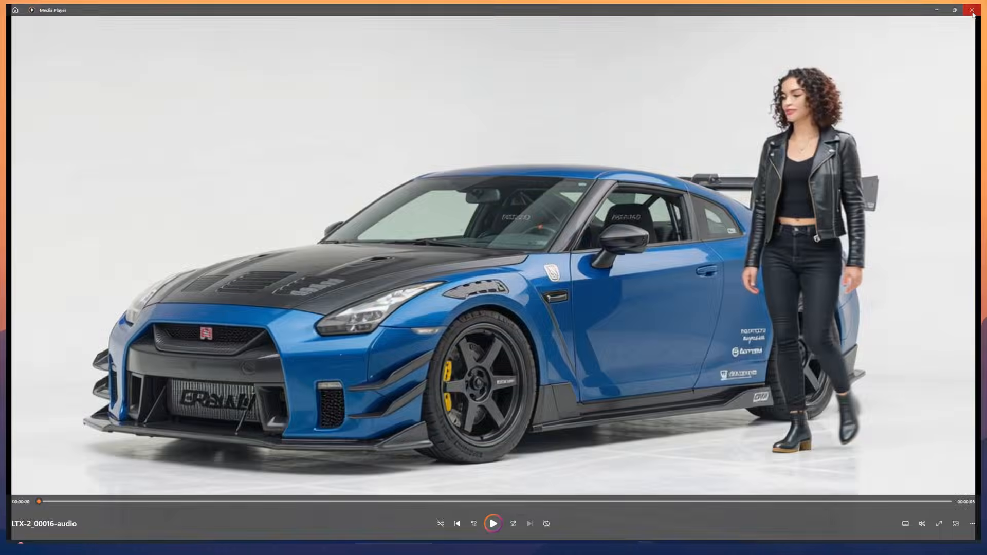
# Close the sports car video preview and place the LTX-2_00016-audio clip at the start of the IC-LoRA Video track
pyautogui.click(972, 10)
pyautogui.click(971, 10)
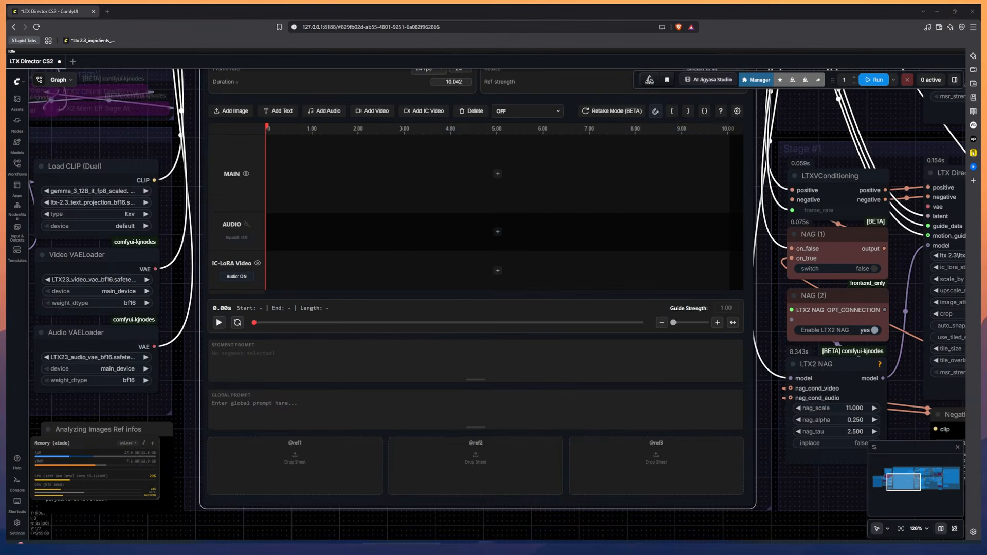
pyautogui.moveTo(562, 396); pyautogui.dragTo(352, 308)
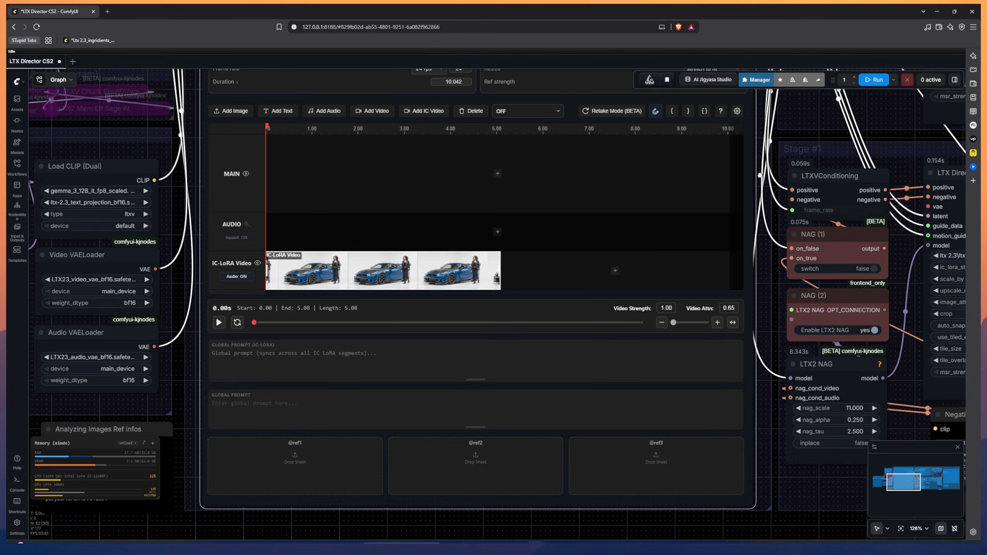
# Set the timeline's end to 5 seconds and trim the end of the IC-LoRA clip to 5.00 seconds
pyautogui.scroll(3, 476, 257)
pyautogui.press('Return')
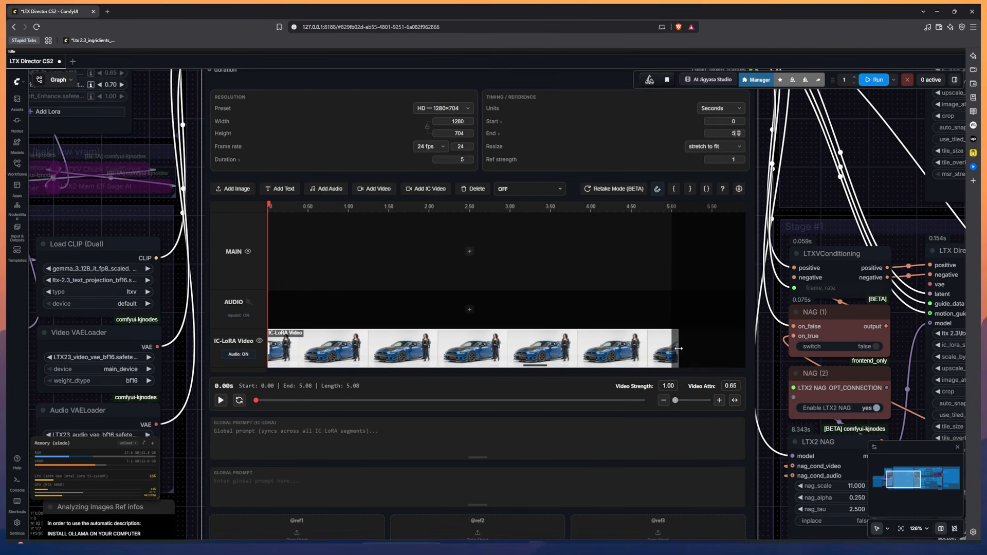
pyautogui.moveTo(678, 349); pyautogui.dragTo(673, 350)
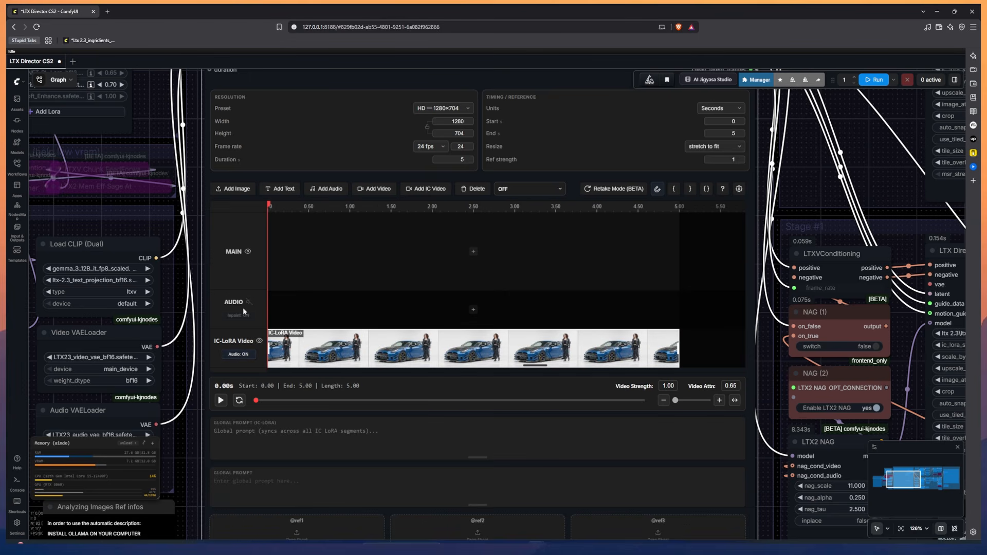
# Turn the IC-LoRA Video track's audio off and back on
pyautogui.click(238, 354)
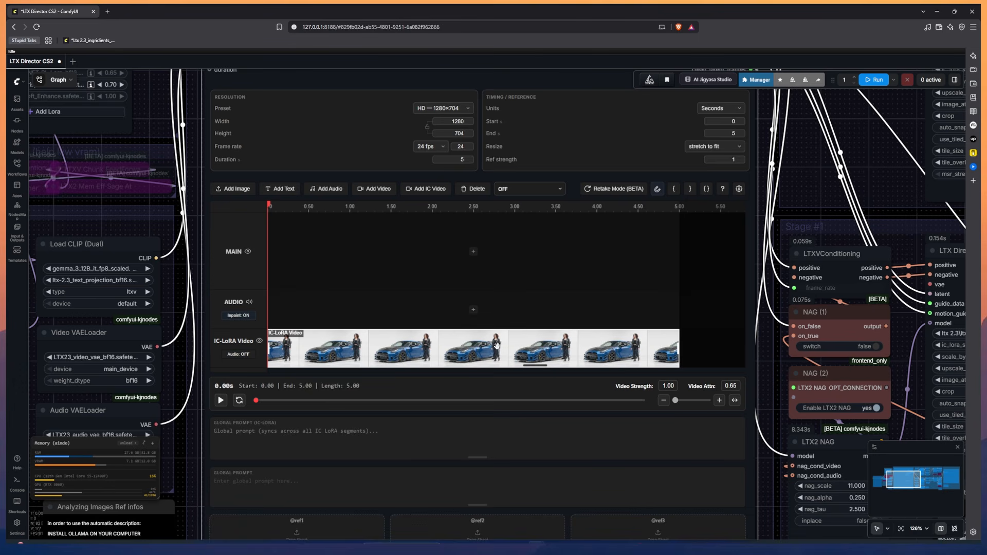
pyautogui.click(245, 357)
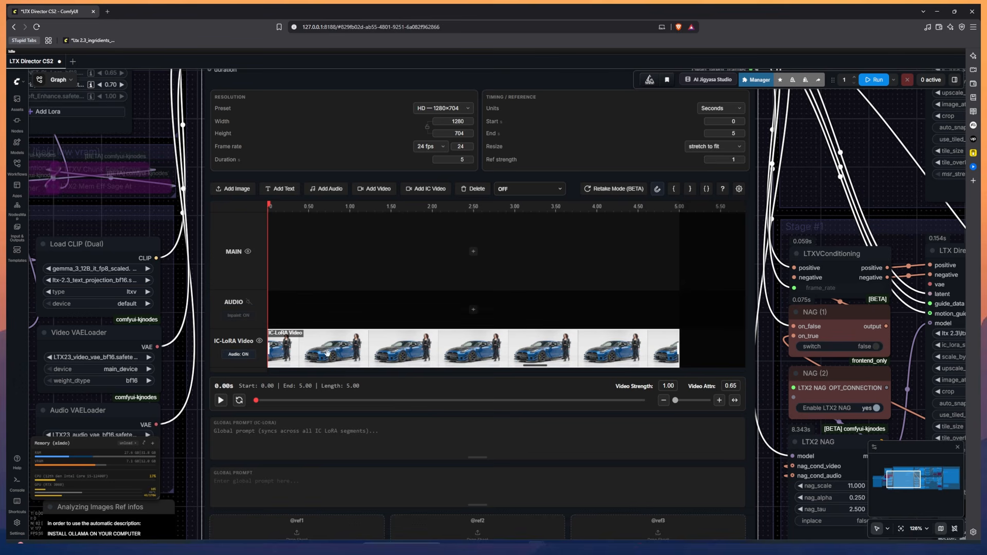
# Enter the IC-LoRA global prompt "change the colour of the sports car from blue to mustard yellow."
pyautogui.scroll(-3, 354, 346)
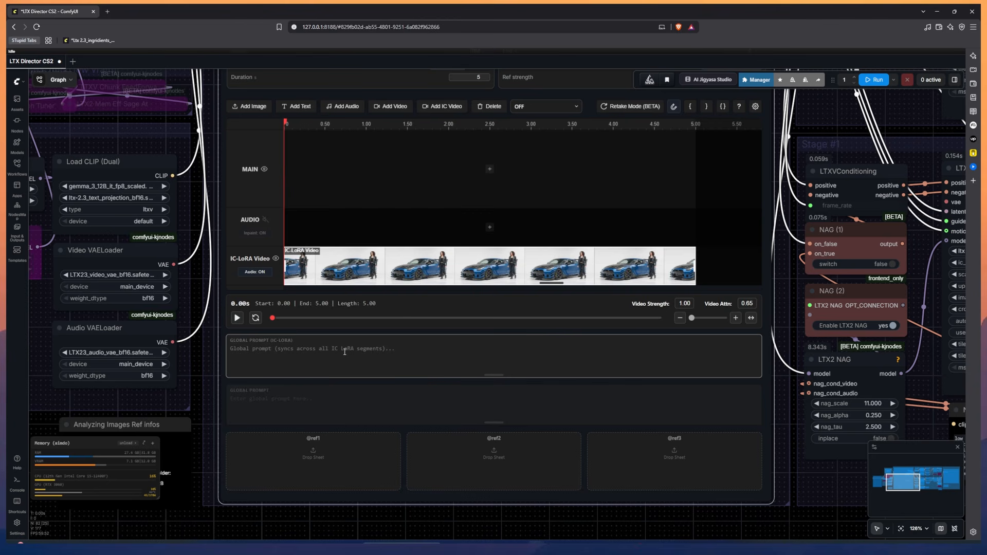
pyautogui.write('change ')
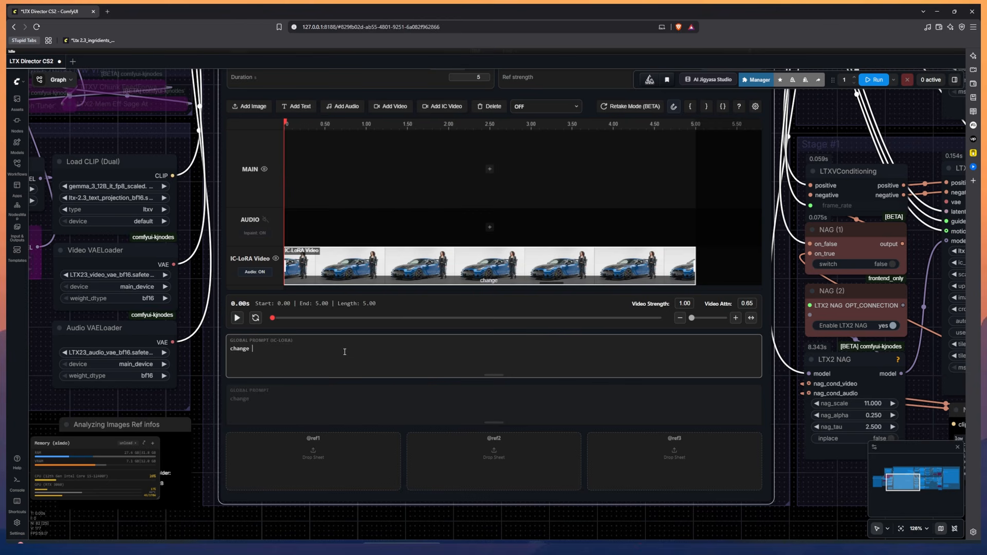
pyautogui.write('the colour of the ')
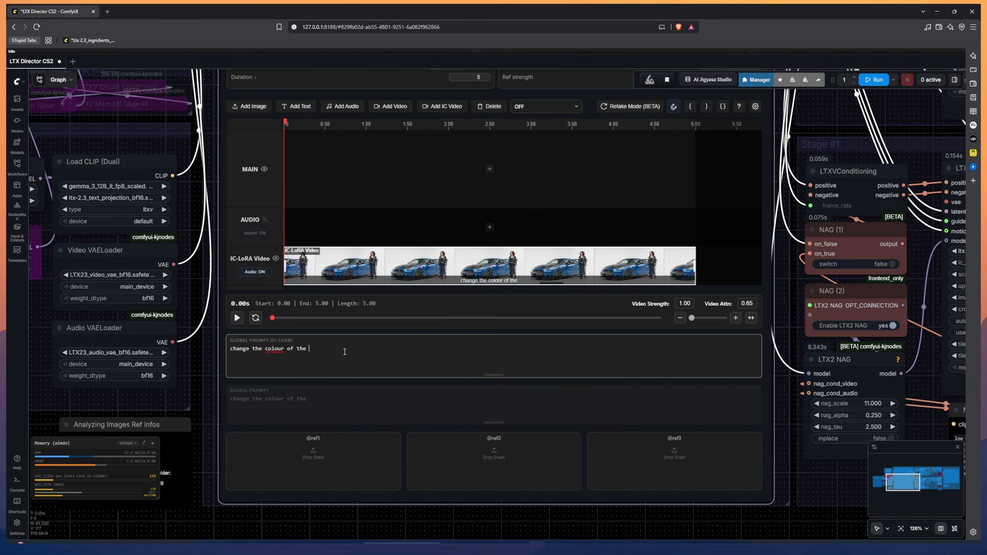
pyautogui.write('sparts car from blue to yell')
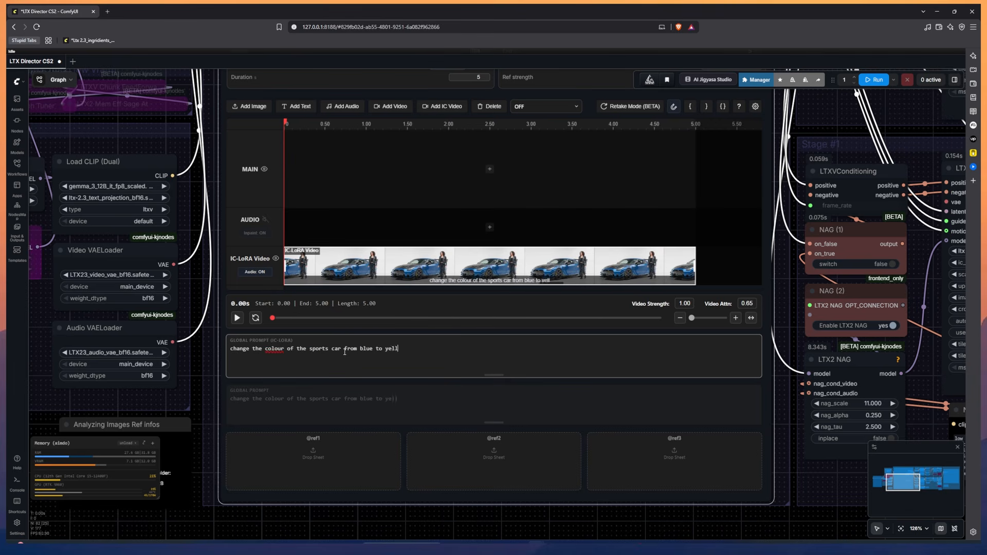
pyautogui.press('BackSpace')
pyautogui.press('BackSpace')
pyautogui.press('BackSpace')
pyautogui.press('BackSpace')
pyautogui.write('mustard yellow.')
# Disable the Licon-VBVR-I2V and LTX2.3_Crisp_Enhance LoRAs in the Power Lora Loader
pyautogui.scroll(-2, 201, 406)
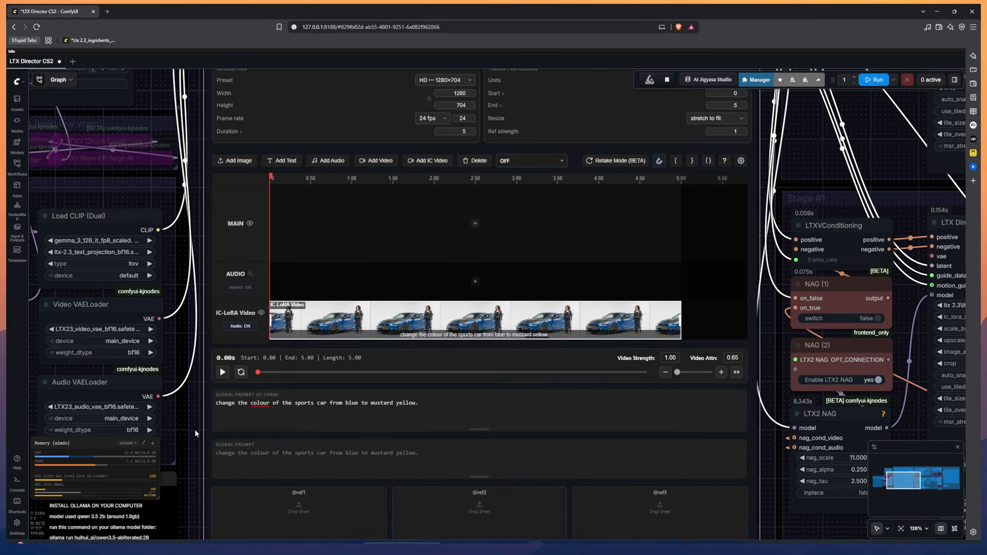
pyautogui.moveTo(689, 197); pyautogui.dragTo(870, 288)
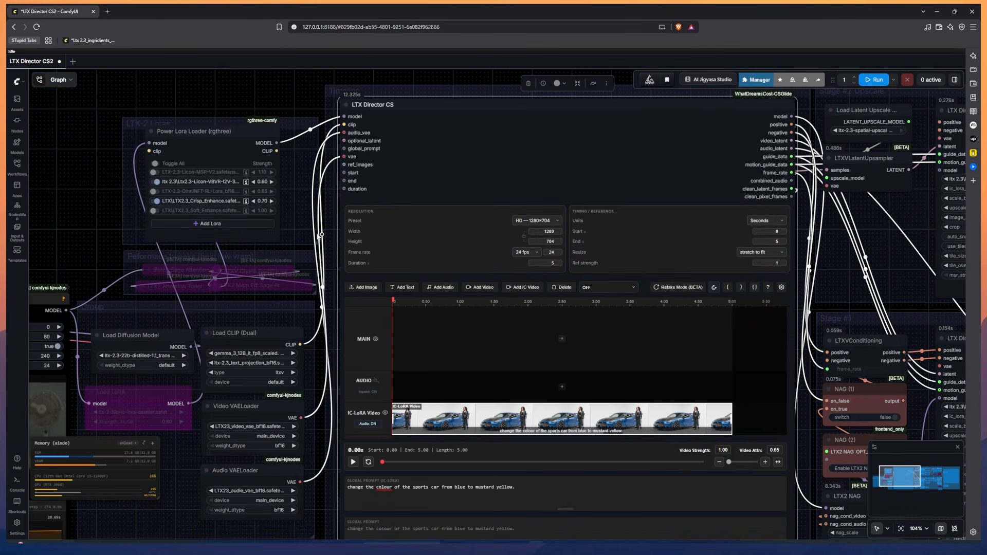
pyautogui.moveTo(301, 235); pyautogui.dragTo(522, 271)
pyautogui.scroll(5, 316, 243)
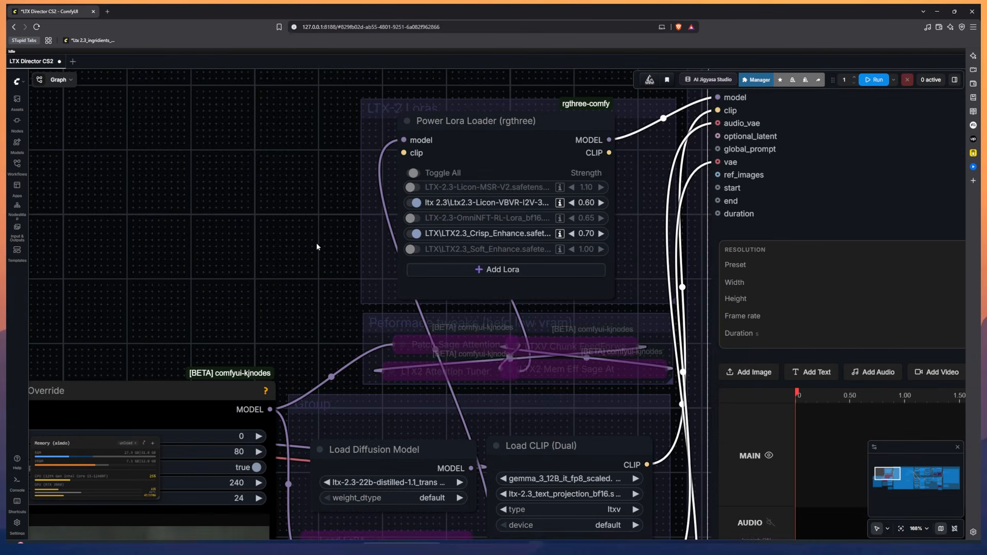
pyautogui.click(416, 203)
pyautogui.click(412, 234)
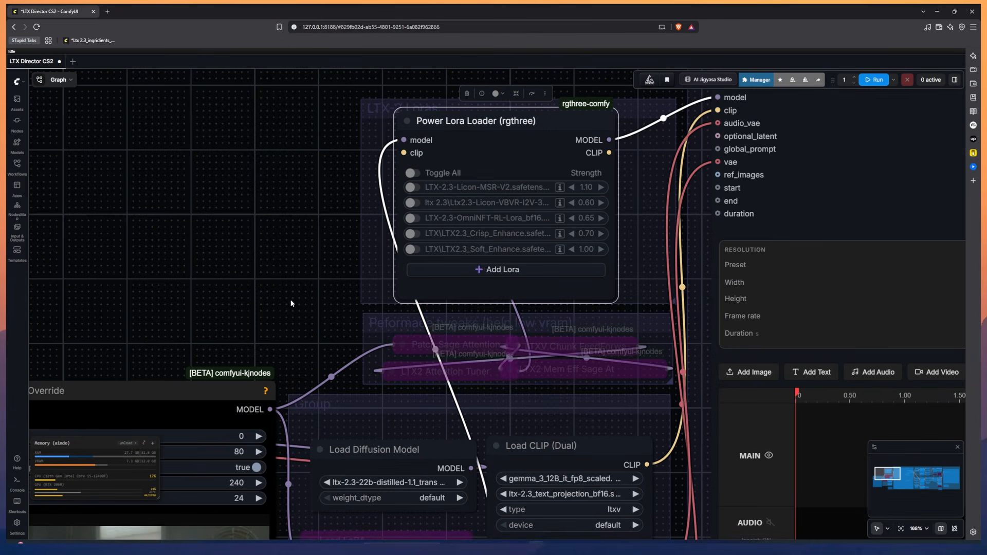
pyautogui.scroll(-3, 291, 303)
pyautogui.moveTo(295, 315); pyautogui.dragTo(257, 191)
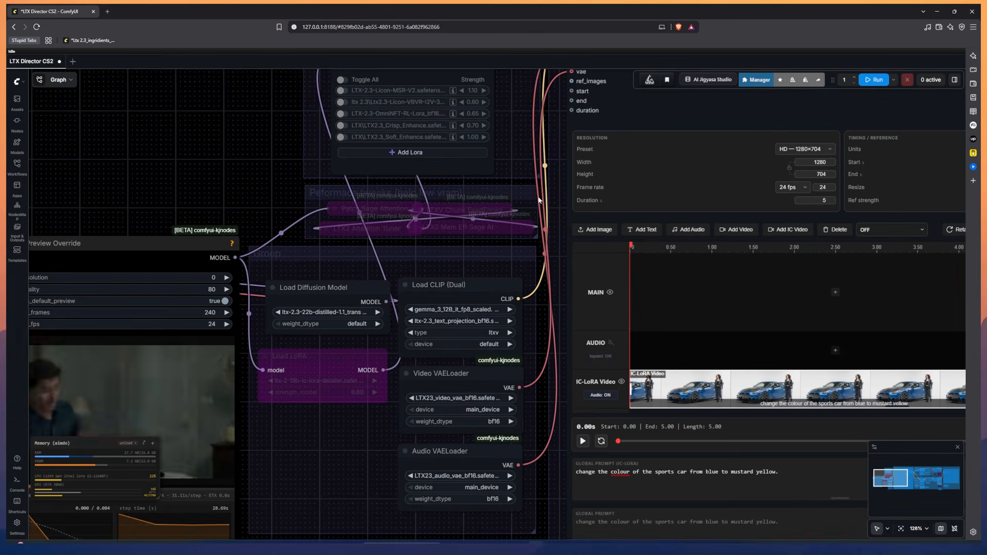
# Run the IC-LoRA recolour workflow and examine the generated sports car video in the Video Combine node
pyautogui.moveTo(543, 185); pyautogui.dragTo(299, 313)
pyautogui.moveTo(532, 280); pyautogui.dragTo(367, 220)
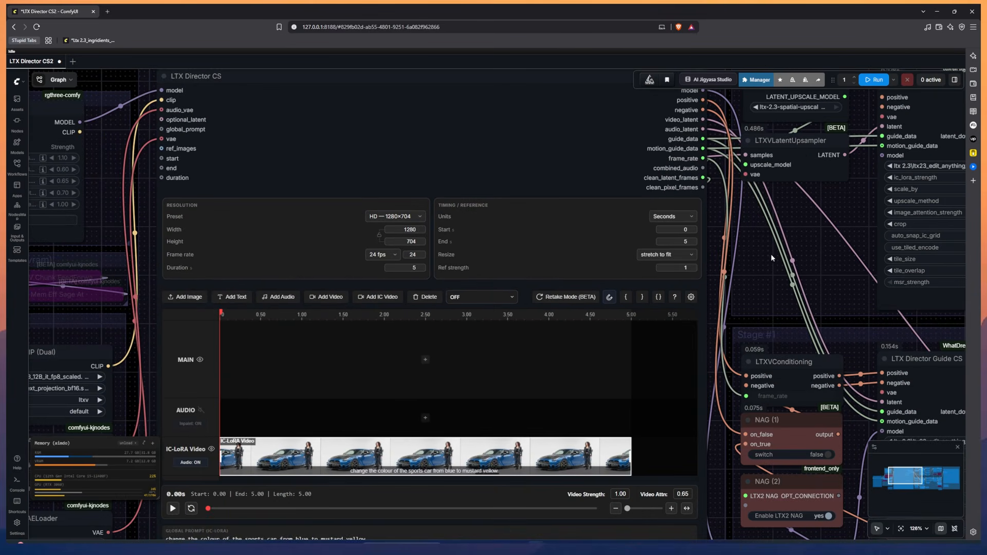
pyautogui.moveTo(770, 254); pyautogui.dragTo(661, 249)
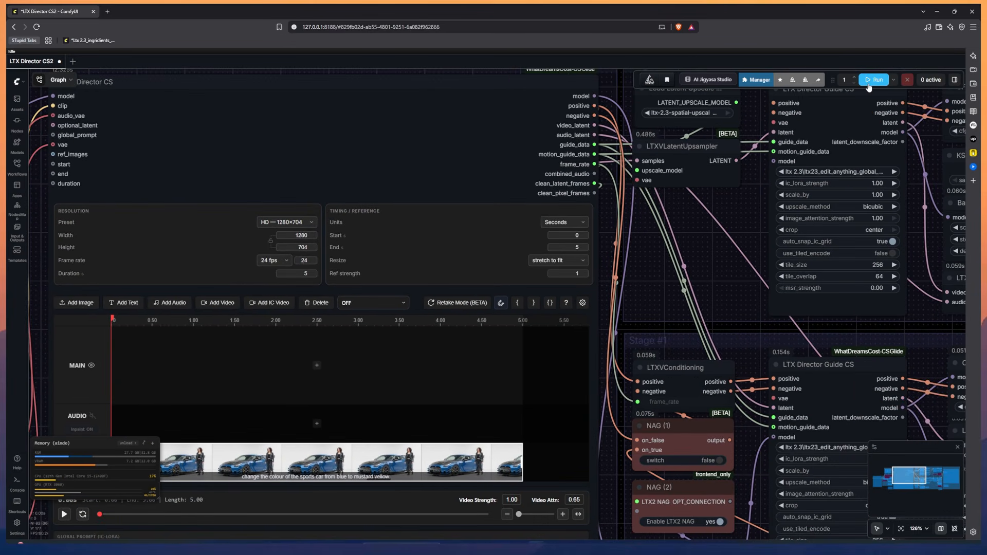
pyautogui.click(868, 85)
pyautogui.scroll(-4, 631, 288)
pyautogui.moveTo(631, 288); pyautogui.dragTo(681, 234)
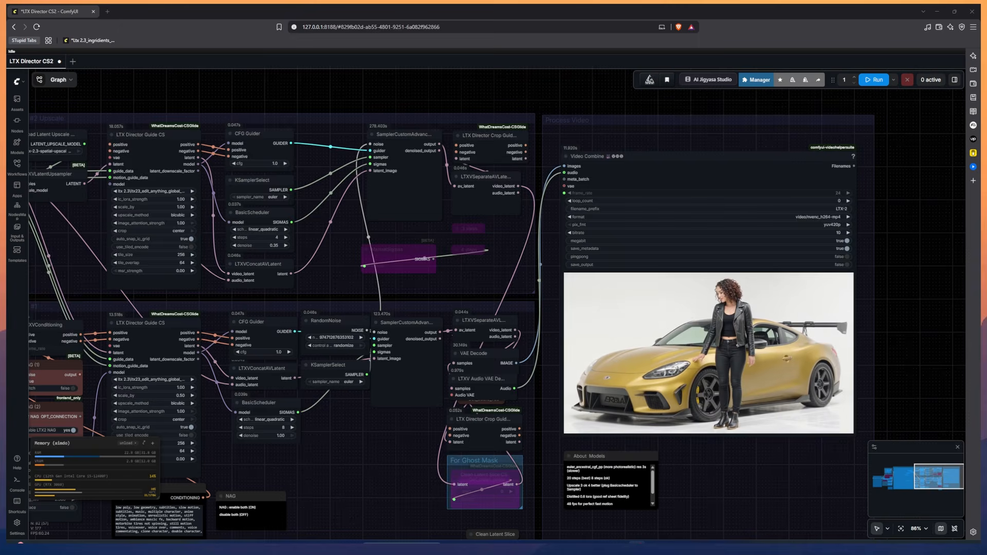
pyautogui.scroll(6, 743, 460)
pyautogui.moveTo(742, 460); pyautogui.dragTo(619, 494)
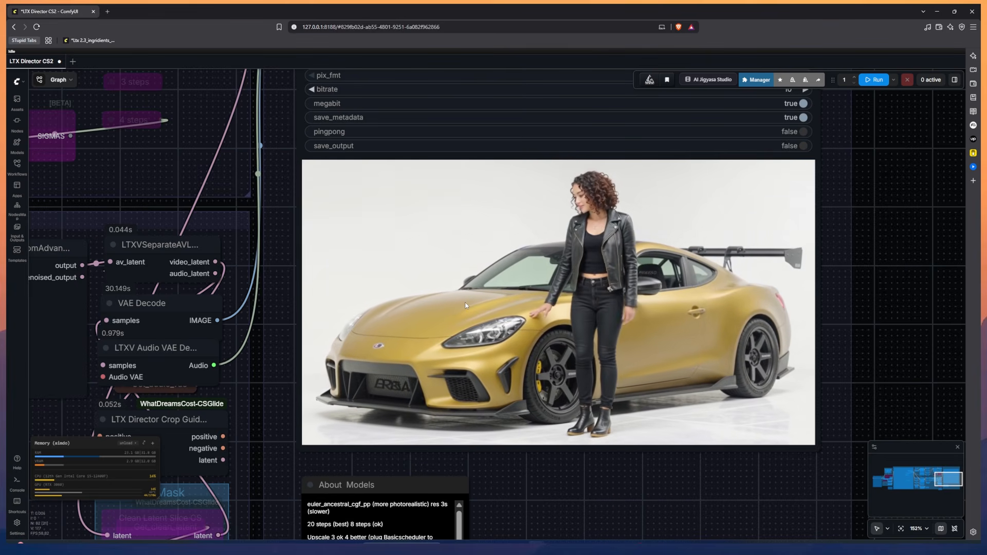
# Delete the blue sports car clip from the IC-LoRA Video track in LTX Director CS
pyautogui.scroll(-7, 579, 395)
pyautogui.moveTo(282, 482); pyautogui.dragTo(663, 384)
pyautogui.moveTo(362, 442); pyautogui.dragTo(636, 467)
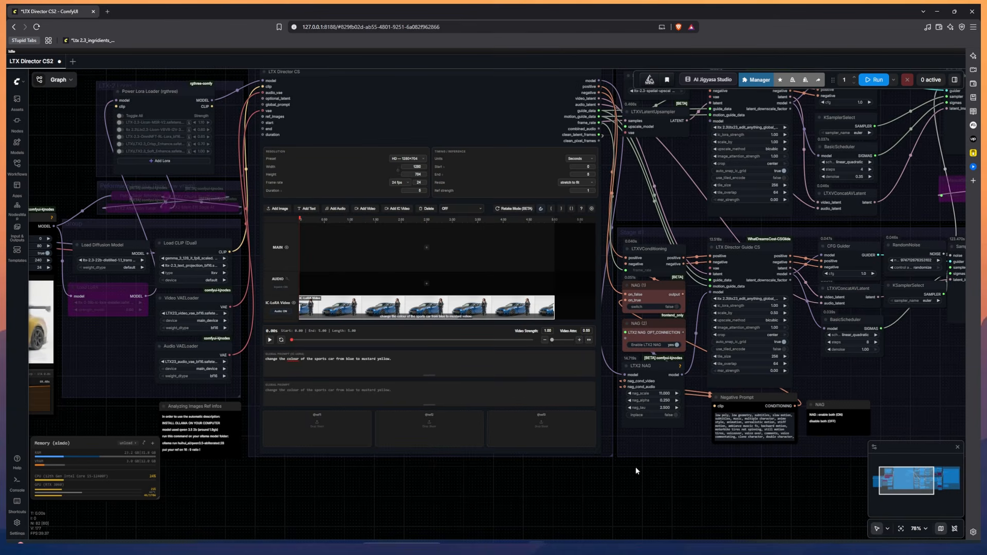
pyautogui.moveTo(311, 492); pyautogui.dragTo(386, 501)
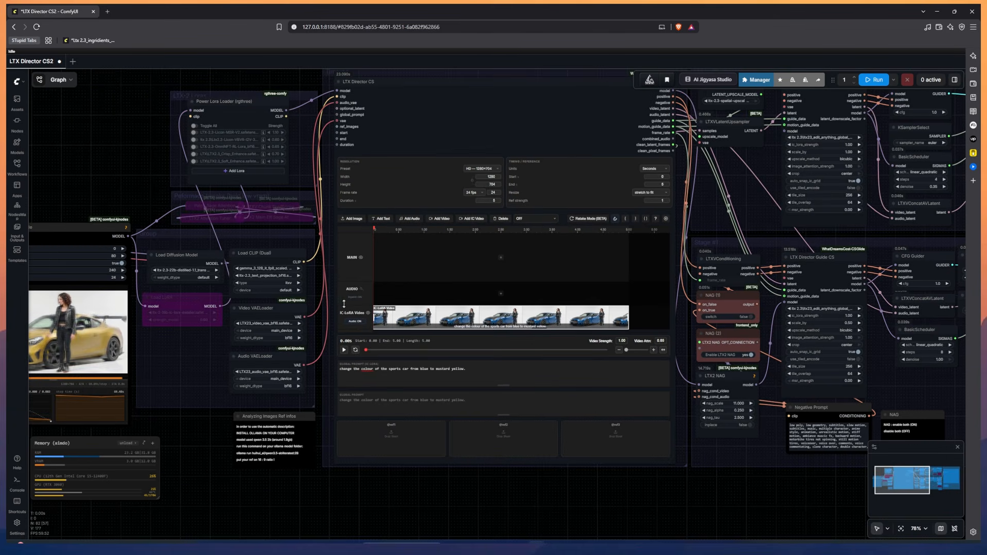
pyautogui.scroll(9, 325, 303)
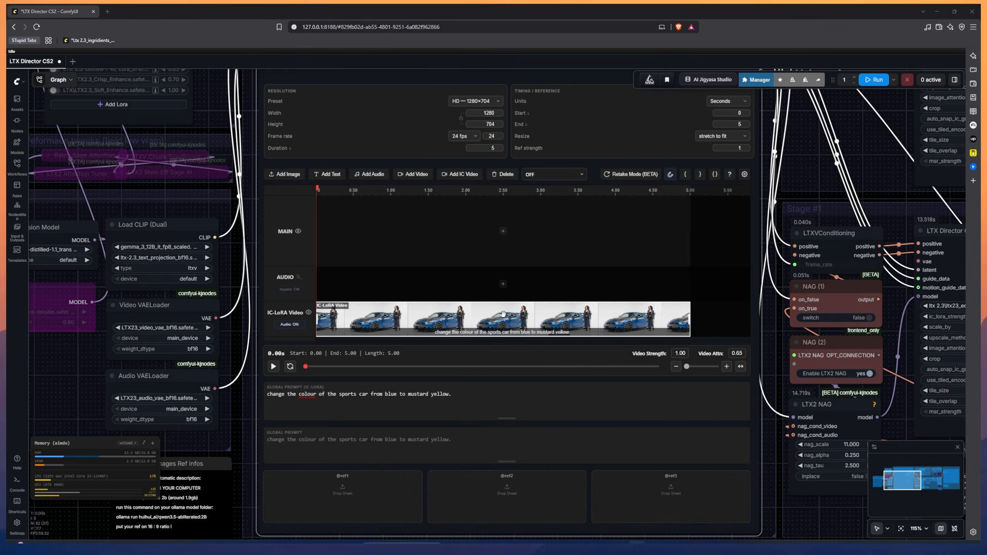
pyautogui.press('Delete')
pyautogui.scroll(1, 549, 249)
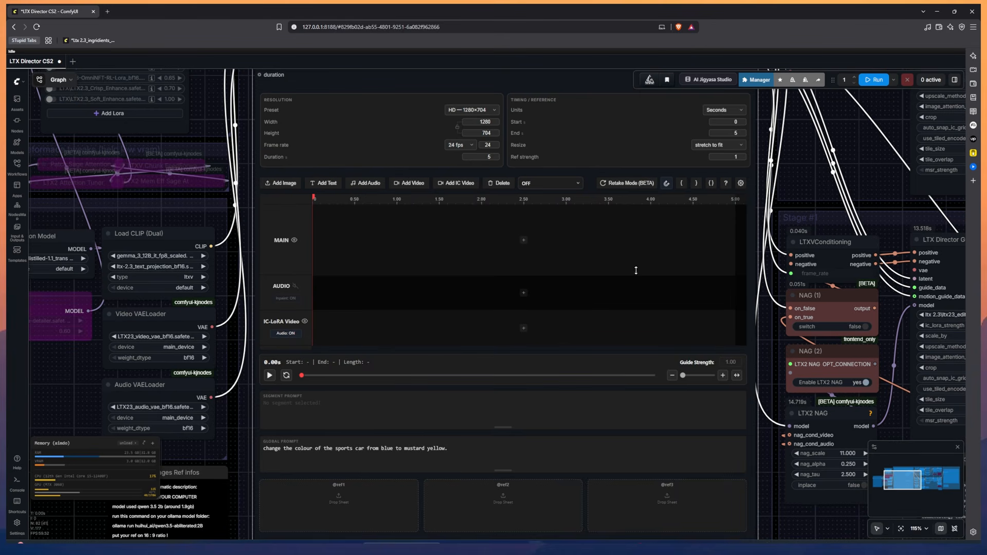
# Switch LTX Director CS to Retake Mode and add the blue sports car video to the empty video track
pyautogui.click(613, 188)
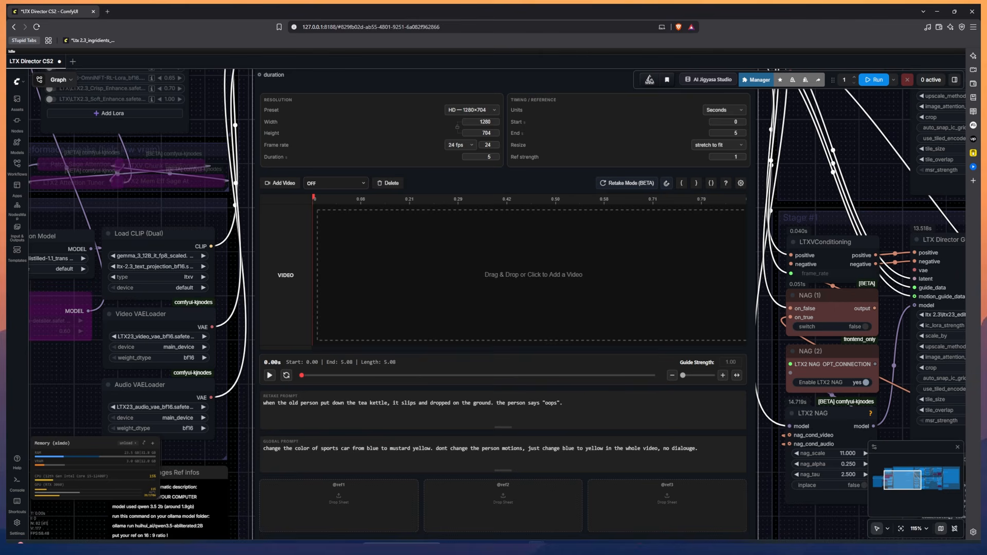
pyautogui.moveTo(828, 280); pyautogui.dragTo(560, 287)
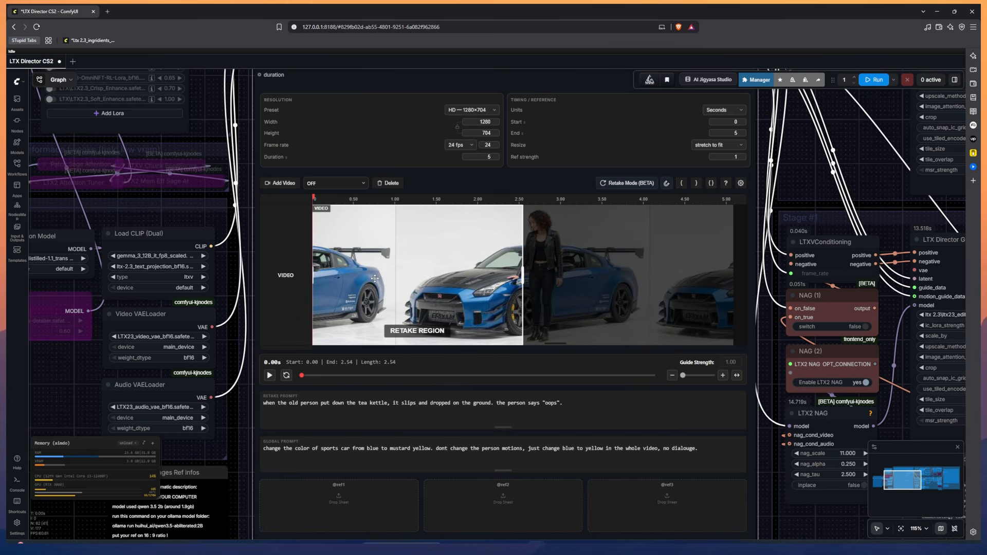
# Move the retake region into the second half of the video and adjust its edges to span 2.00 to 4.50 seconds
pyautogui.moveTo(374, 279); pyautogui.dragTo(632, 276)
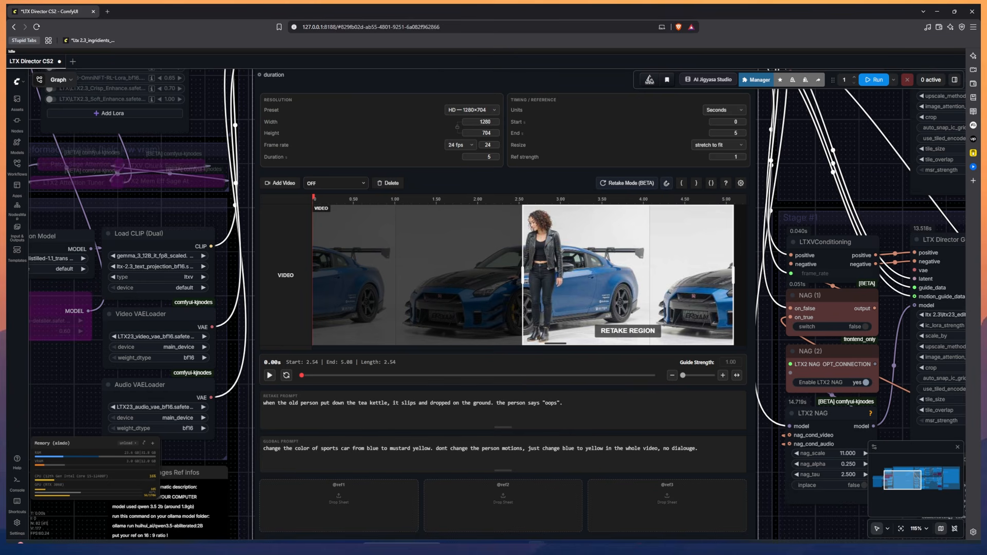
pyautogui.moveTo(521, 278); pyautogui.dragTo(560, 276)
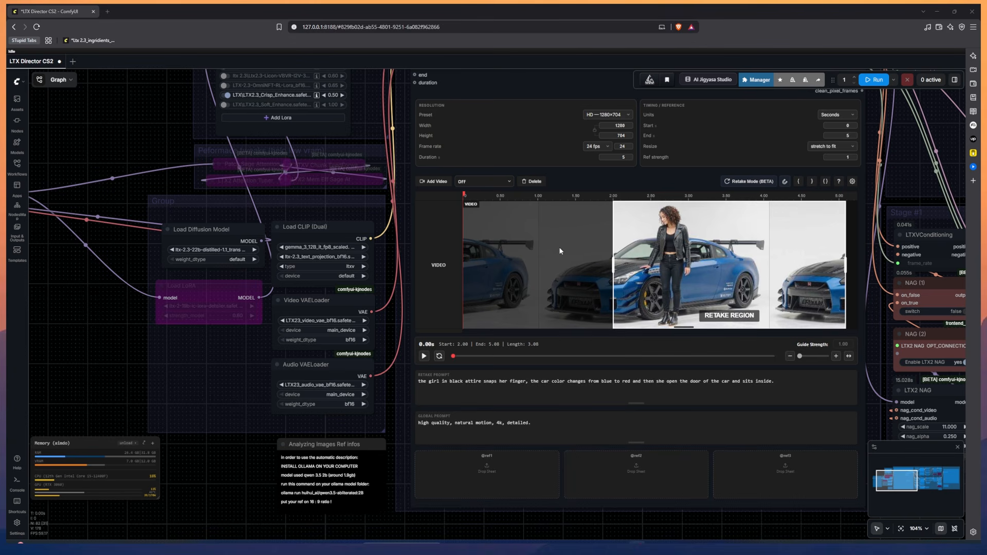
pyautogui.moveTo(846, 267); pyautogui.dragTo(801, 265)
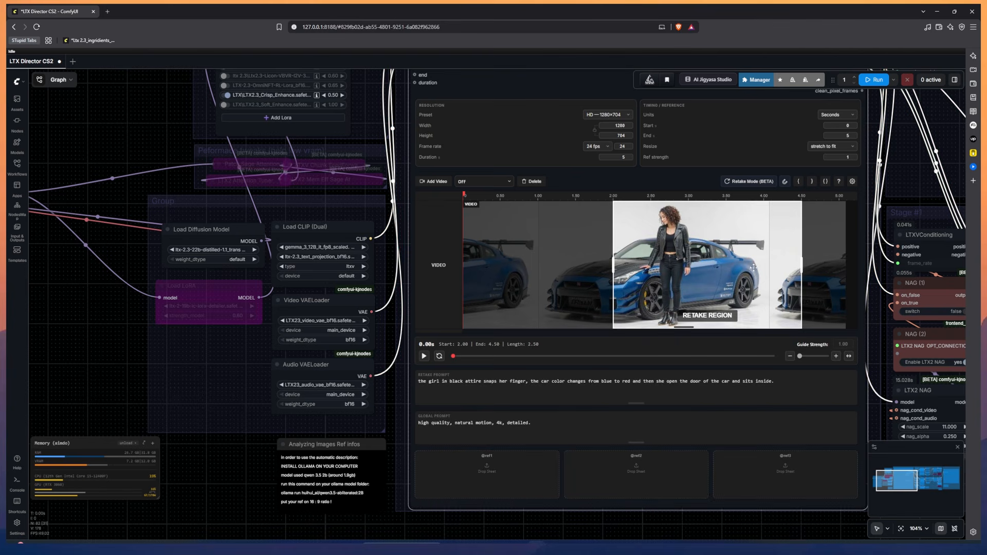
# Replace the car door ending of the retake prompt with "she shows a thumbs up to the camera and smiles." and run the workflow
pyautogui.moveTo(774, 382)
pyautogui.mouseDown()
pyautogui.moveTo(640, 382)
pyautogui.moveTo(766, 382)
pyautogui.mouseUp()
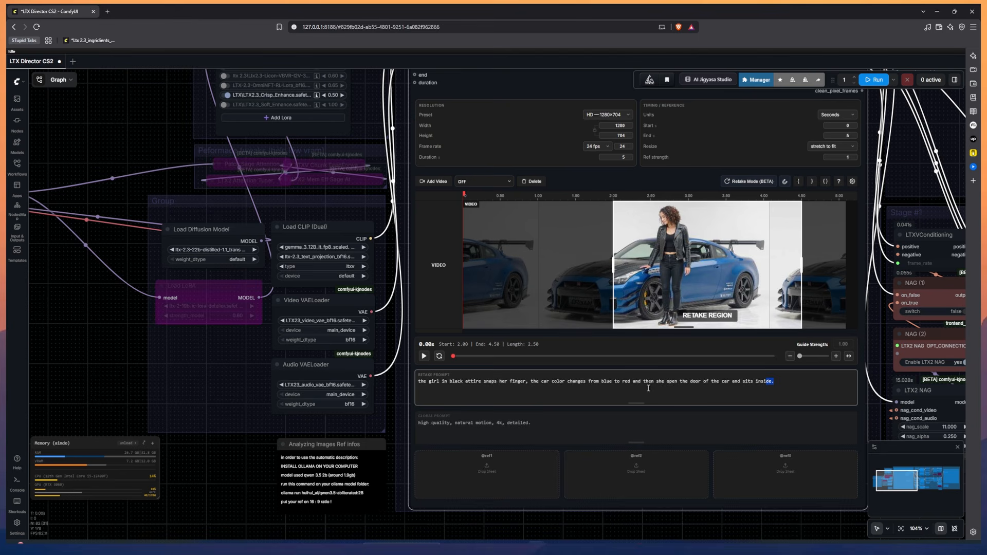
pyautogui.moveTo(667, 381); pyautogui.dragTo(793, 379)
pyautogui.write('ges from blue to red and then she shows a thumbs up to the camera and smiles.')
pyautogui.click(876, 80)
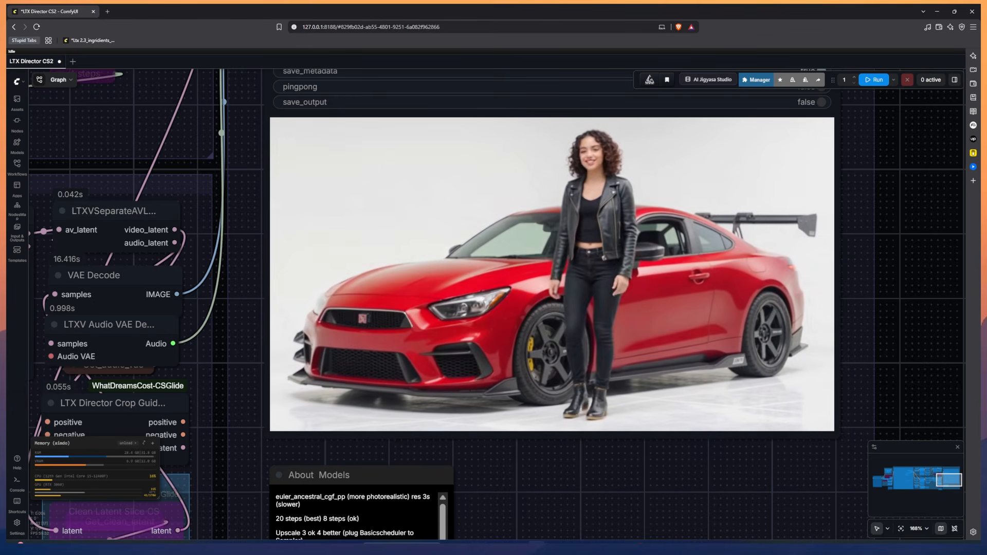
# Return to LTX Director CS, shift the retake region to span 1.17 to 3.67 seconds, and deselect the node
pyautogui.scroll(-10, 821, 377)
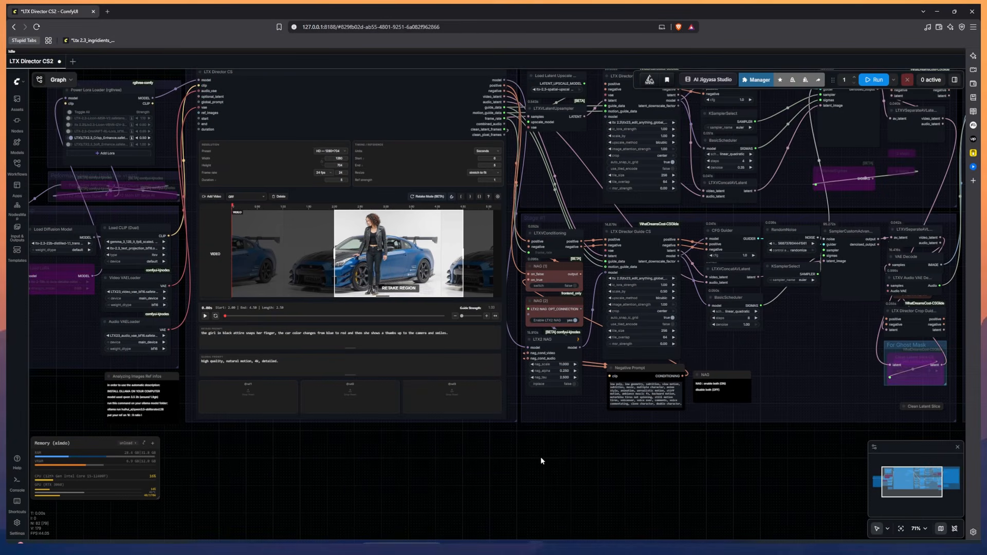
pyautogui.moveTo(541, 457); pyautogui.dragTo(609, 486)
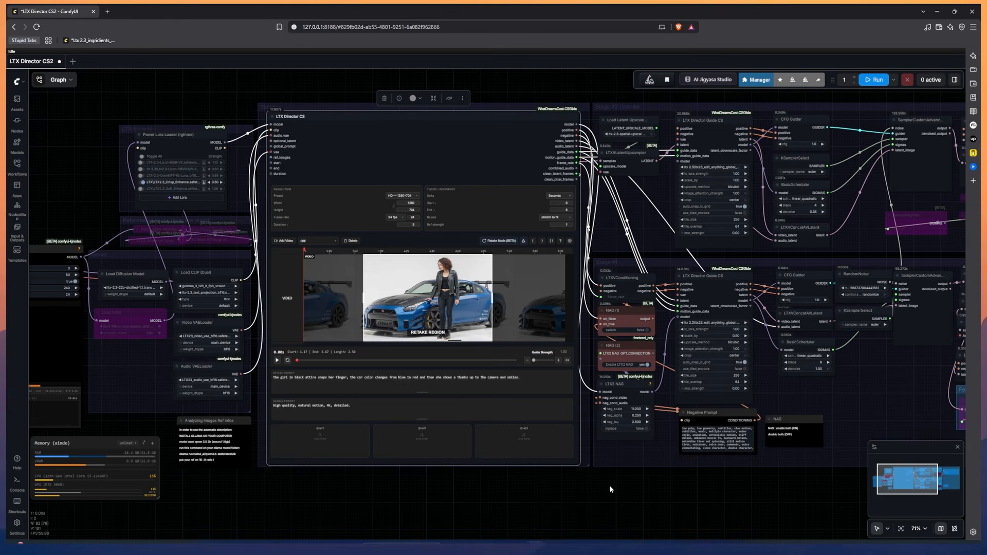
pyautogui.click(570, 485)
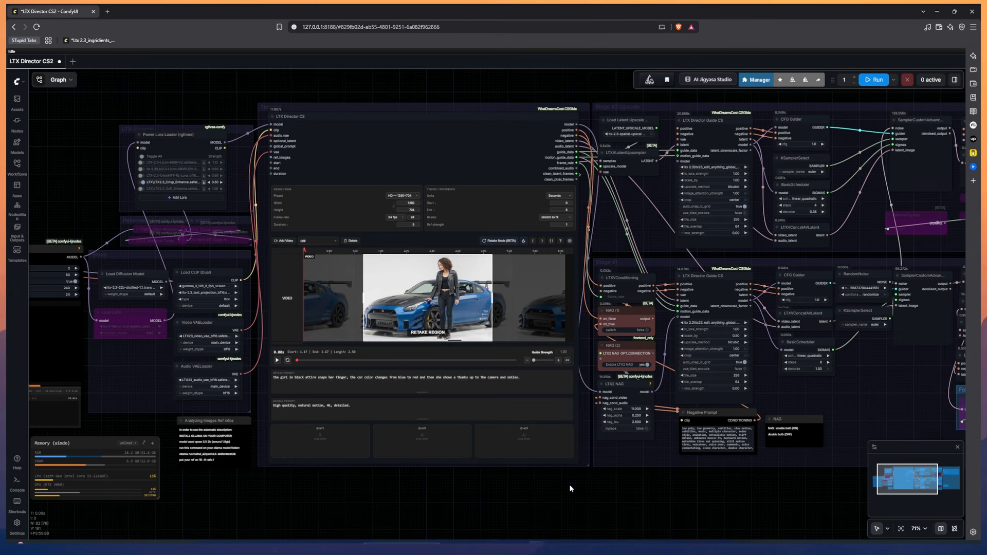